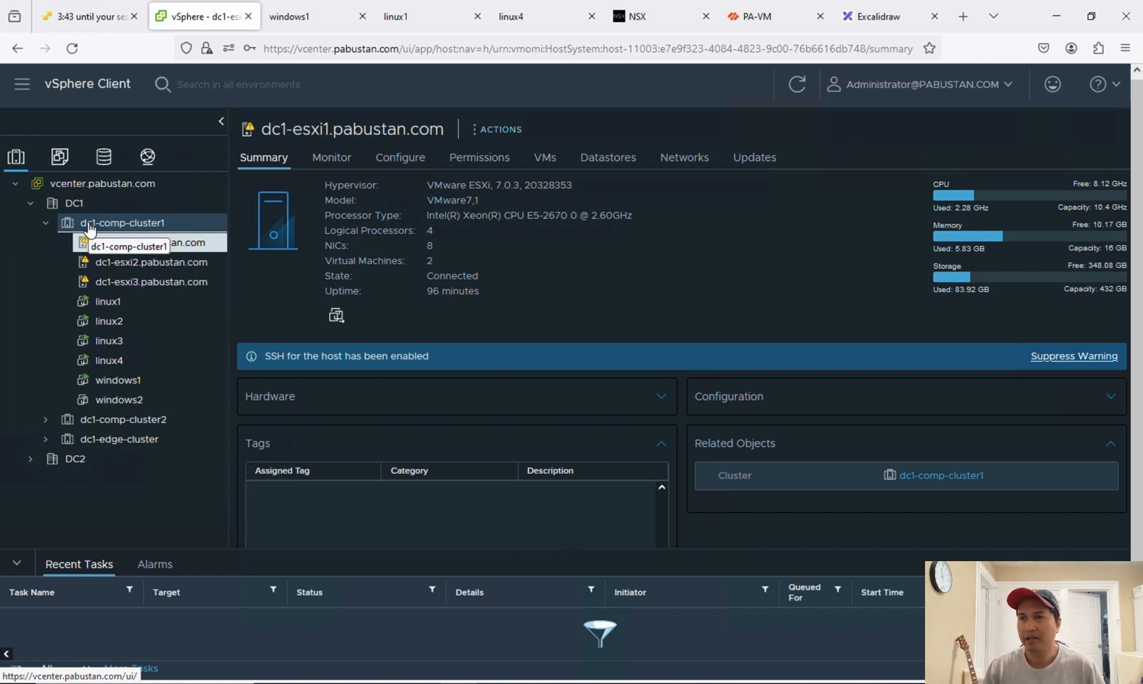
Step: Look through dc1-comp-cluster1, its ESXi hosts and its Linux and Windows virtual machines in the inventory
click(112, 303)
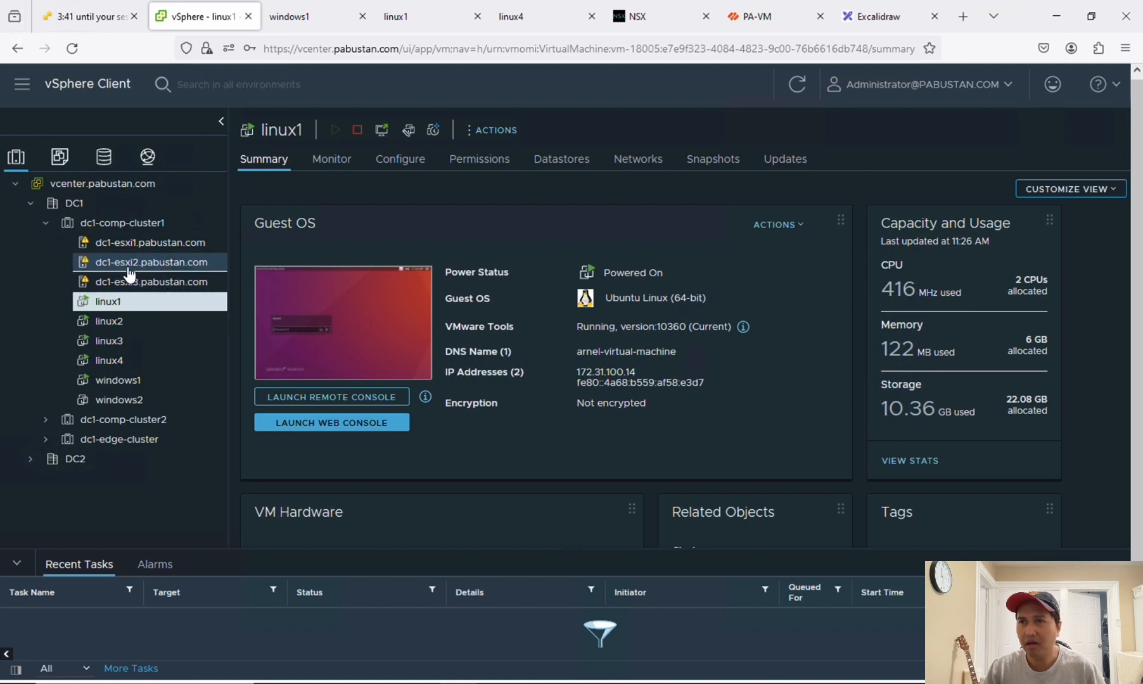
click(124, 223)
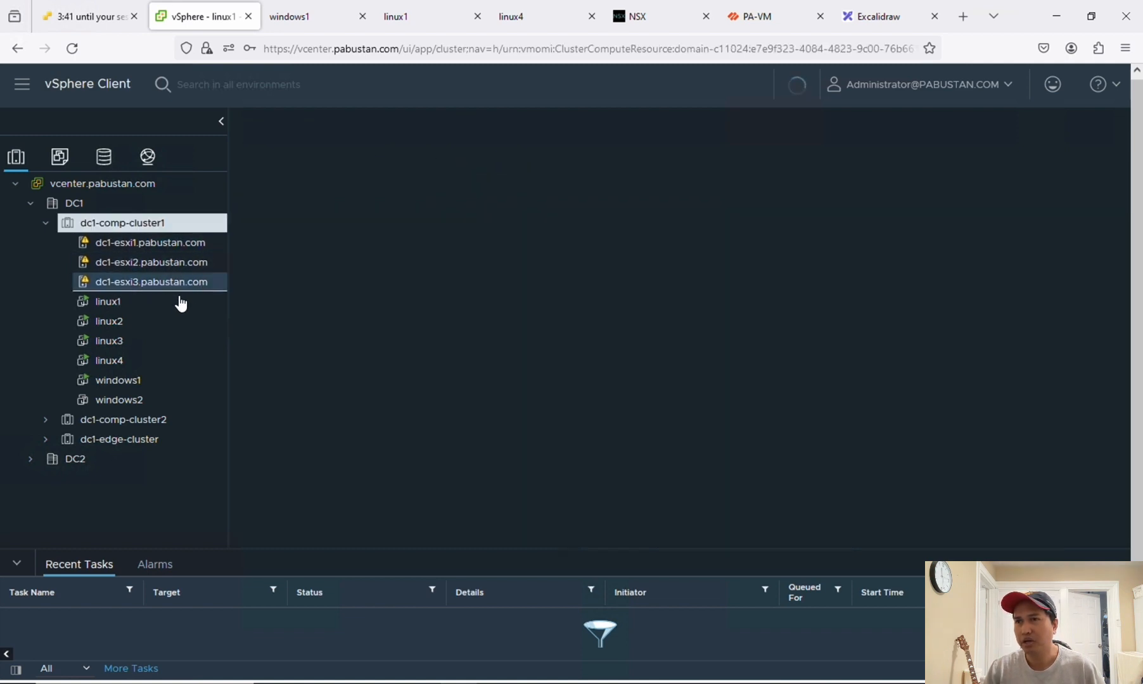
click(130, 265)
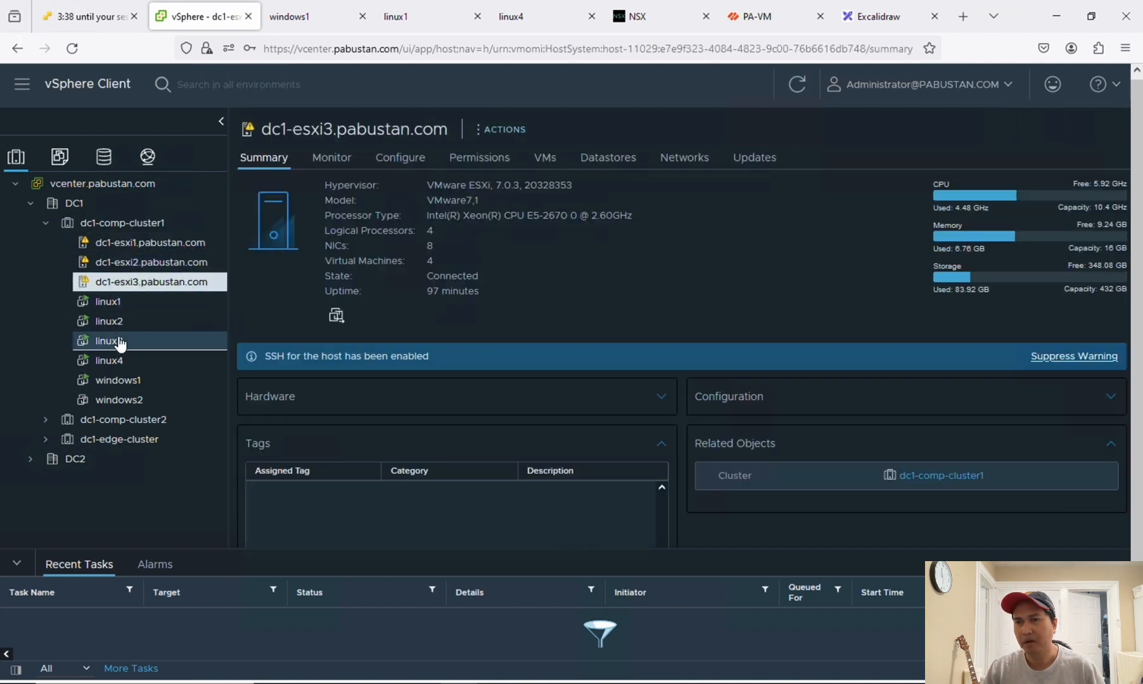
click(109, 310)
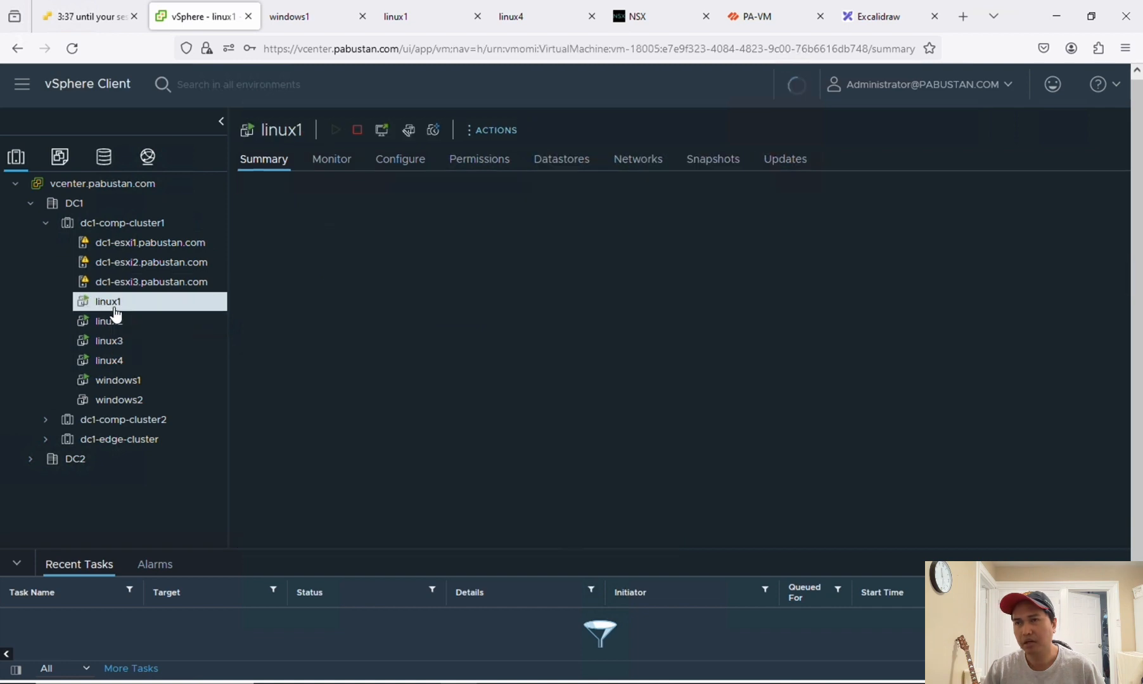
click(110, 361)
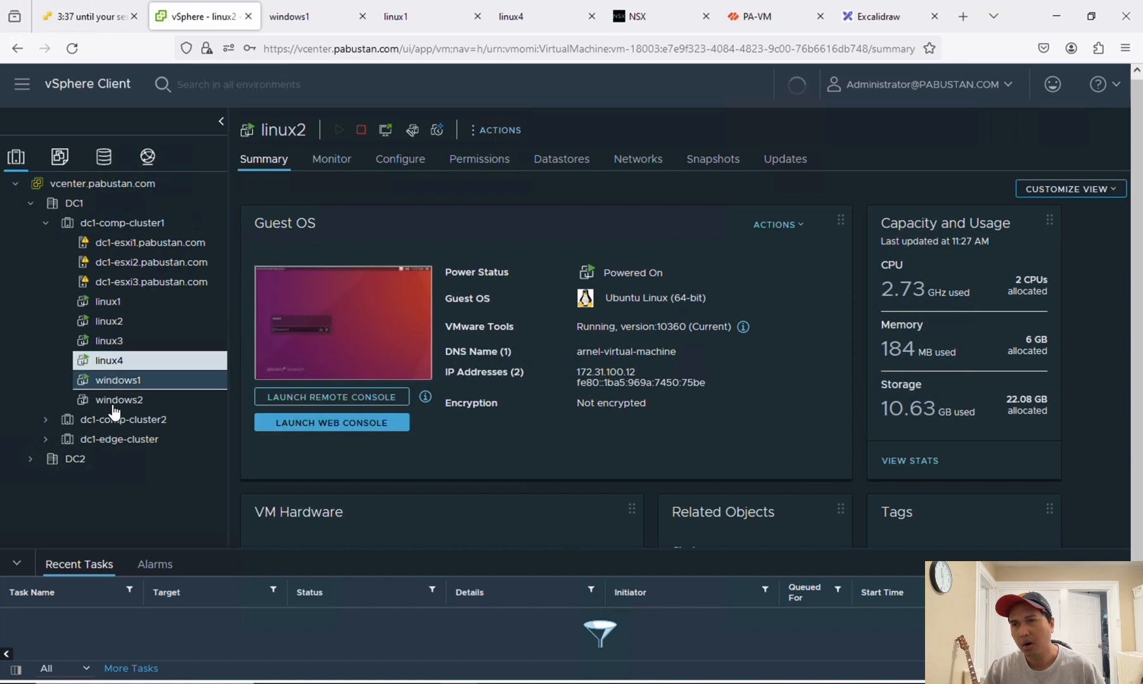
click(115, 401)
Step: Examine the summaries of linux1 and linux2 to see which ESXi host and network each virtual machine uses
click(106, 307)
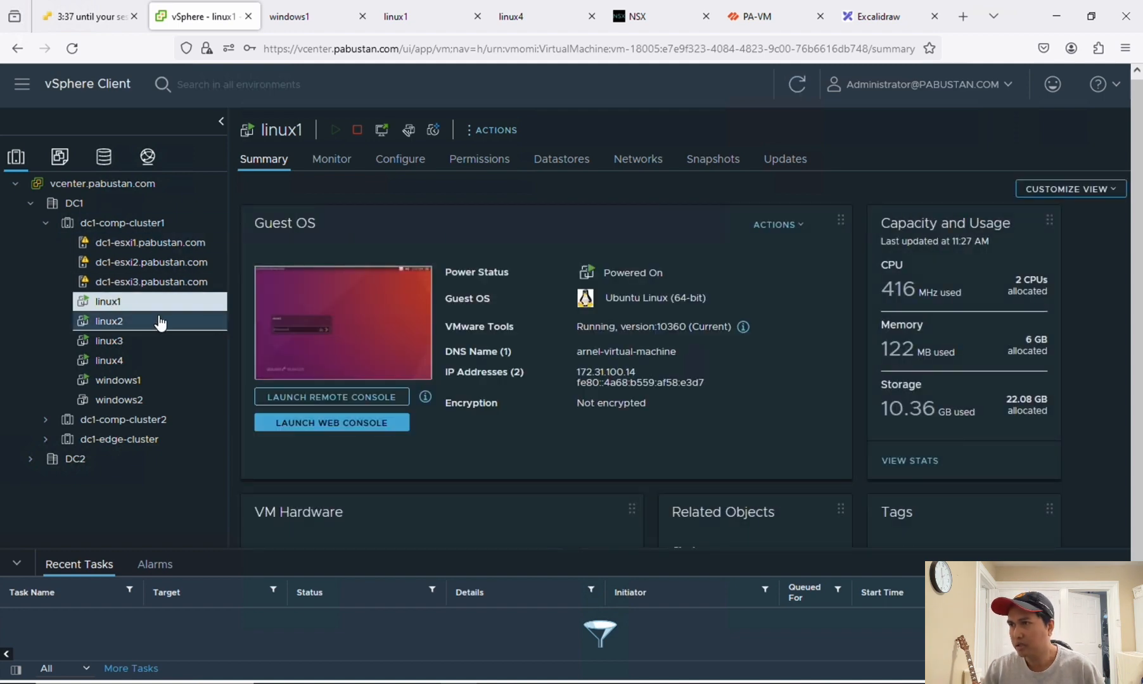
scroll(655, 438, down, 3)
scroll(655, 438, up, 4)
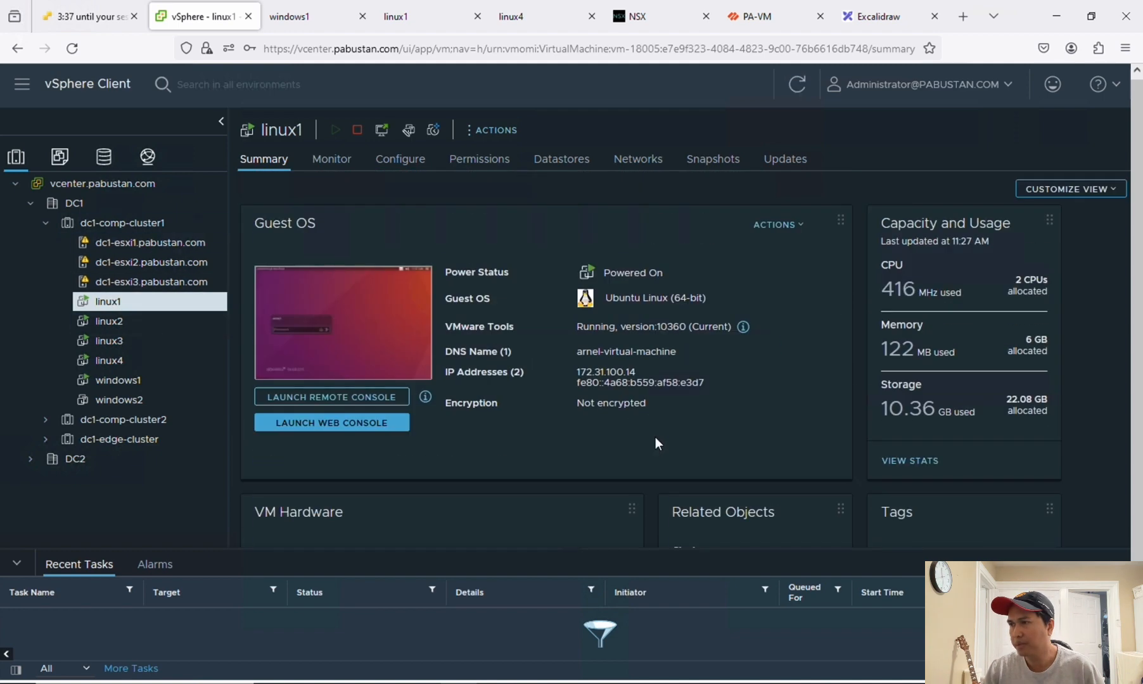
scroll(656, 437, down, 3)
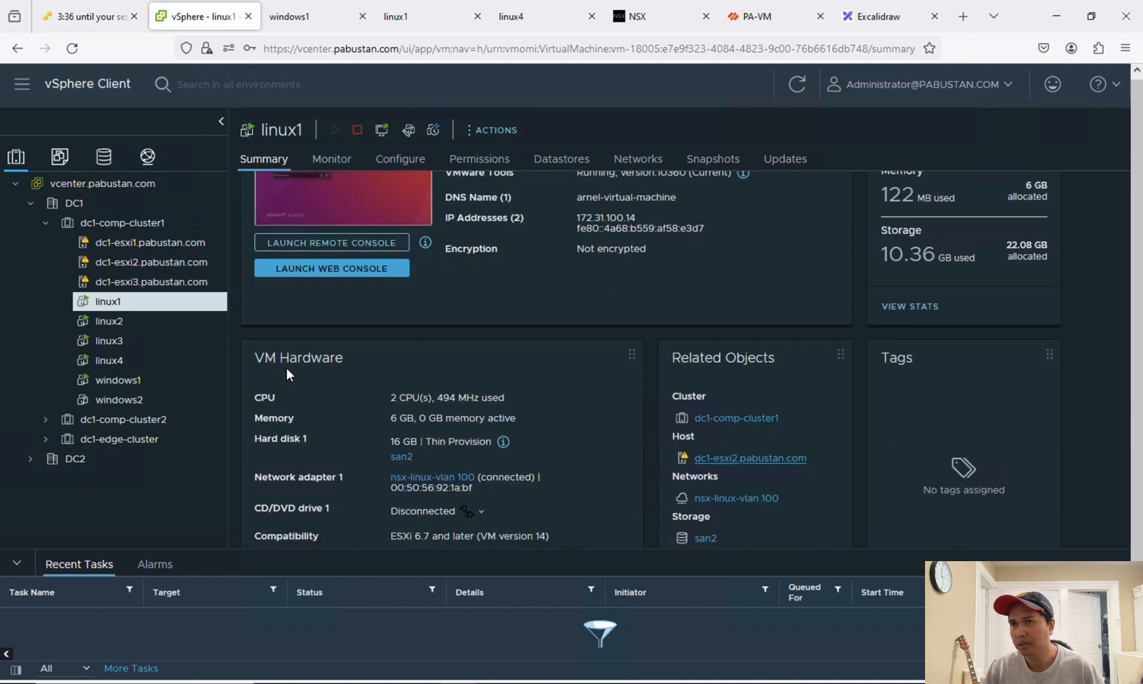
click(166, 323)
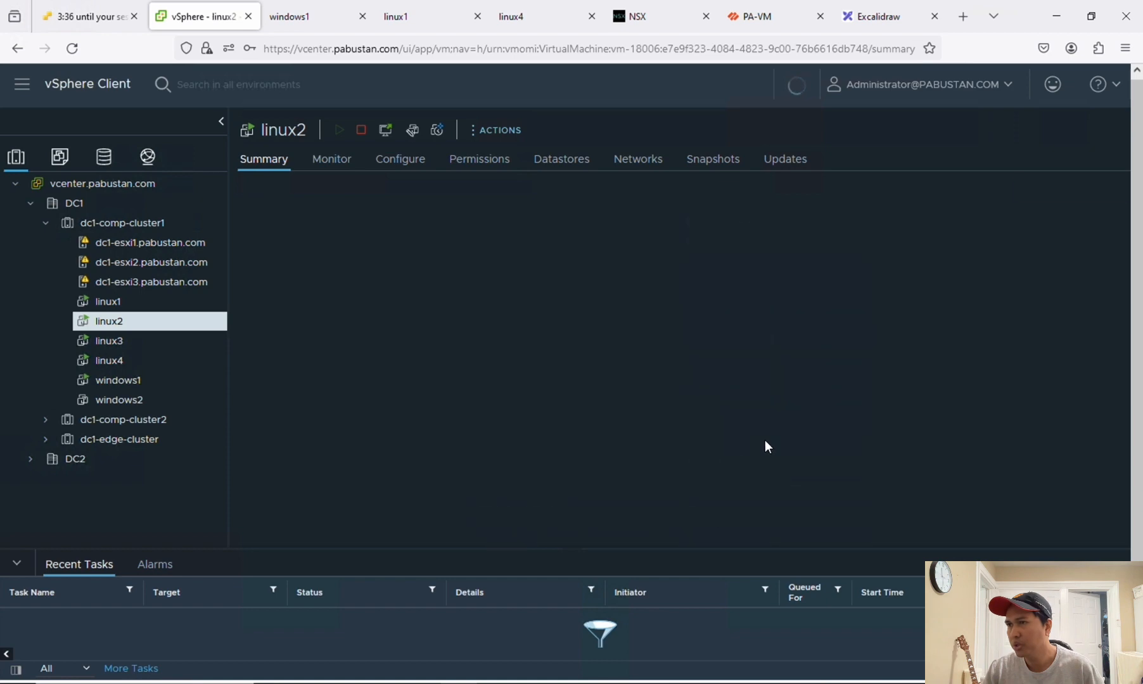
scroll(724, 468, down, 5)
scroll(722, 466, up, 5)
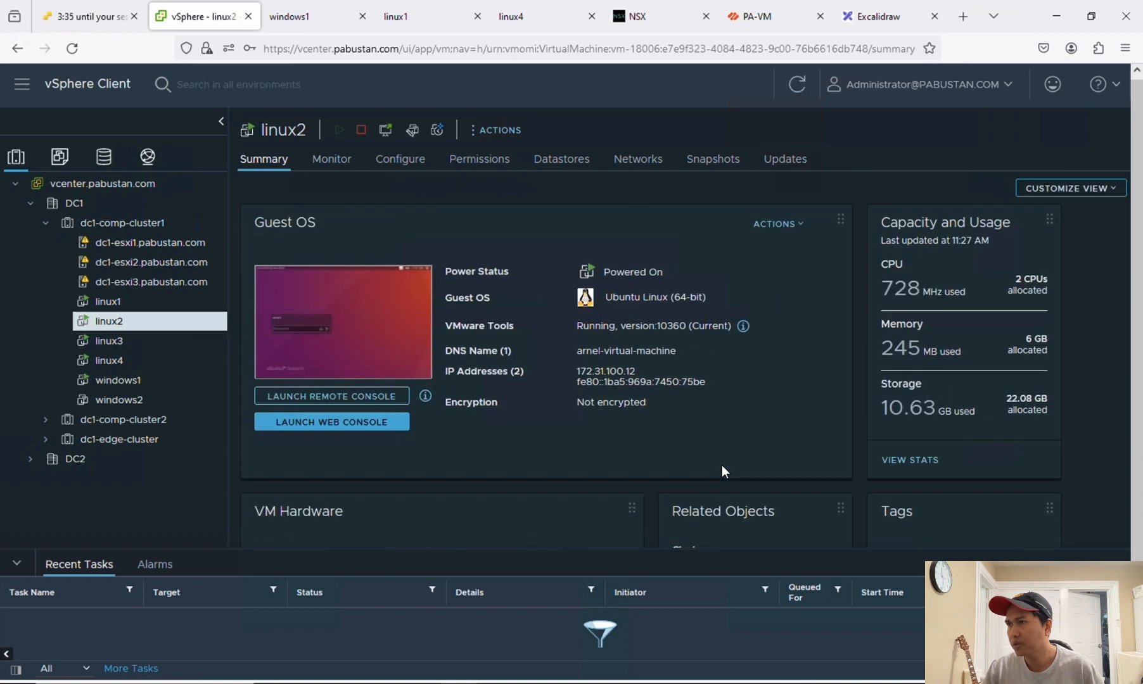
scroll(722, 465, down, 5)
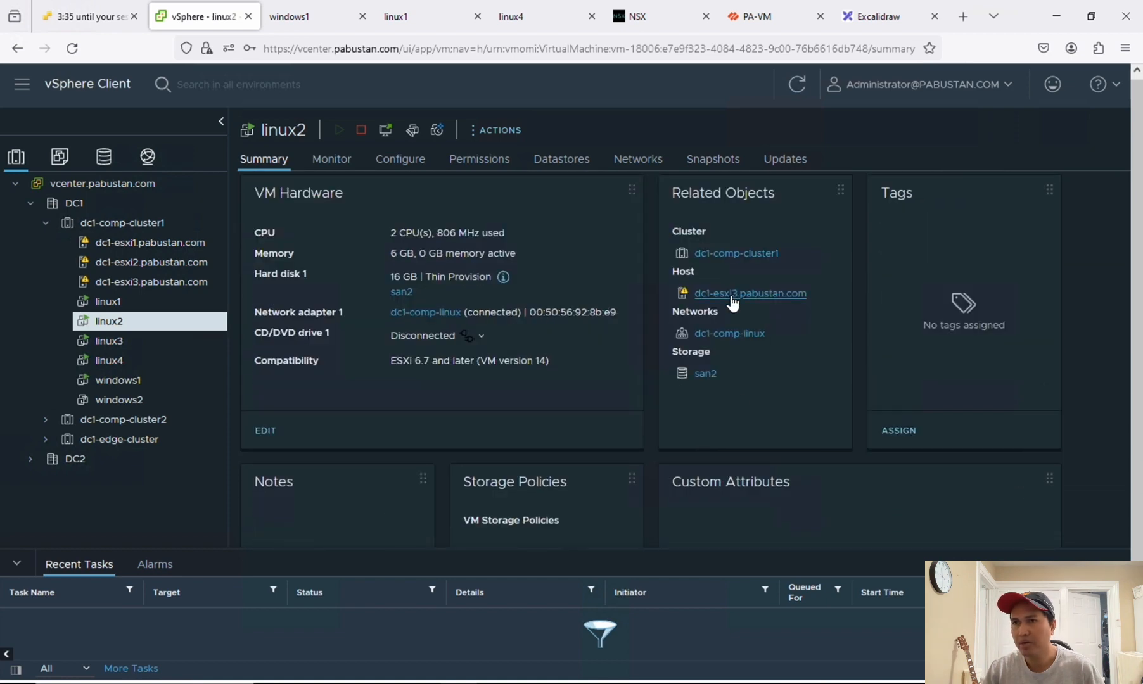
Step: Examine the related objects of linux3 and linux4 for their ESXi host and network
click(107, 345)
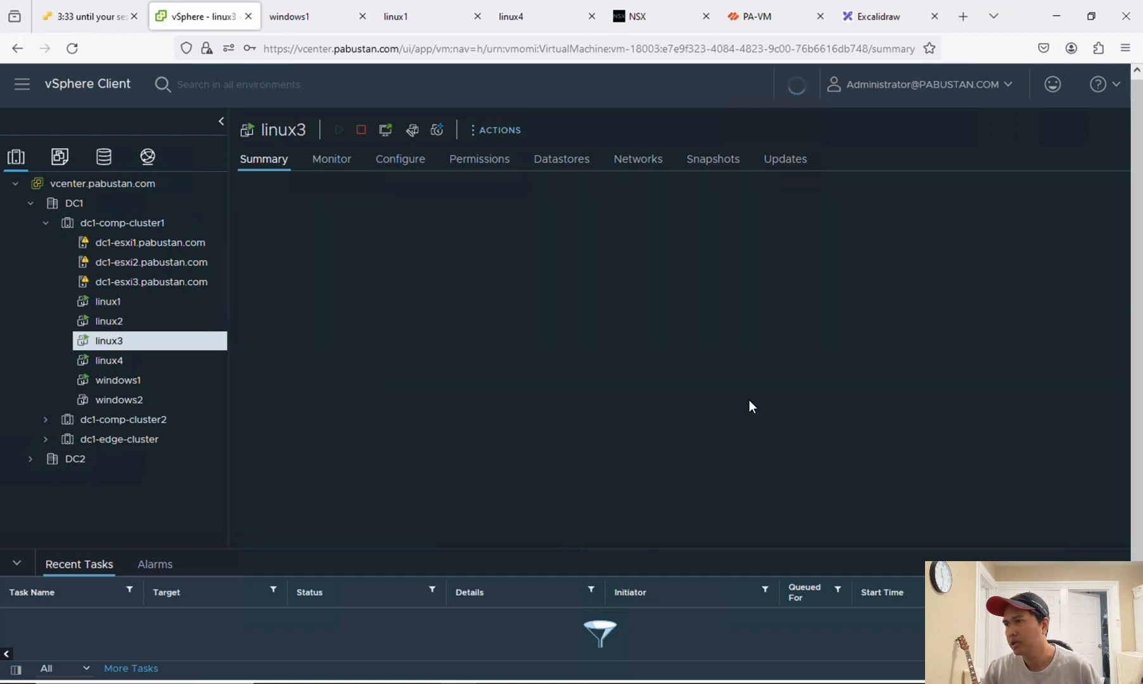
scroll(709, 427, down, 3)
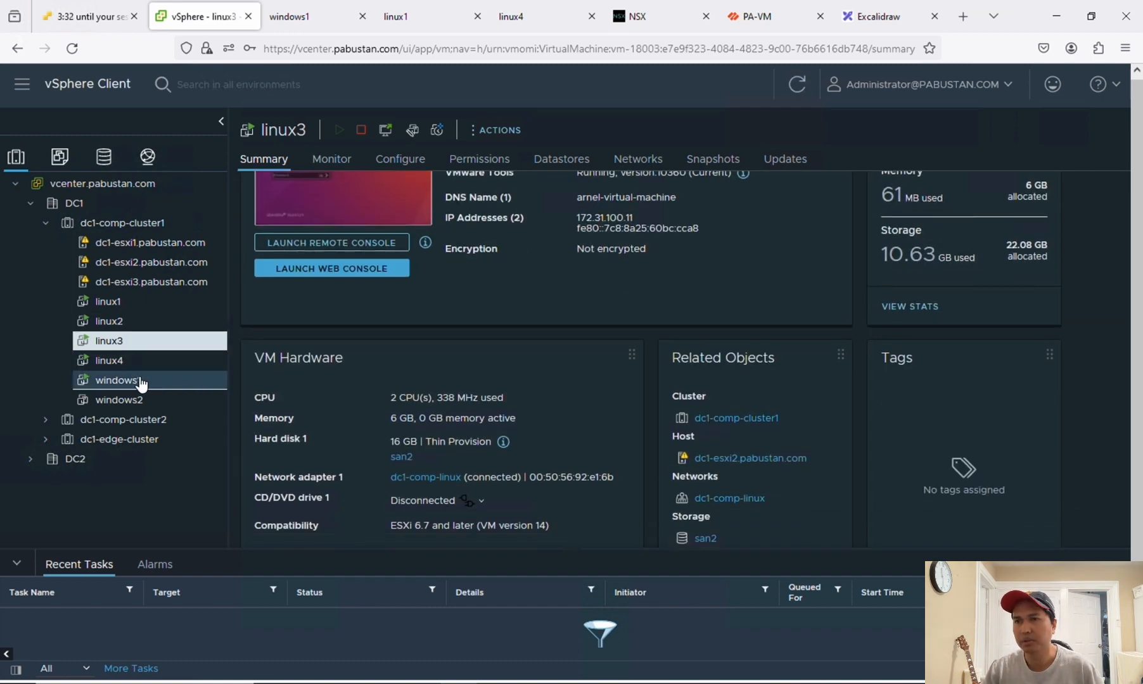
click(112, 362)
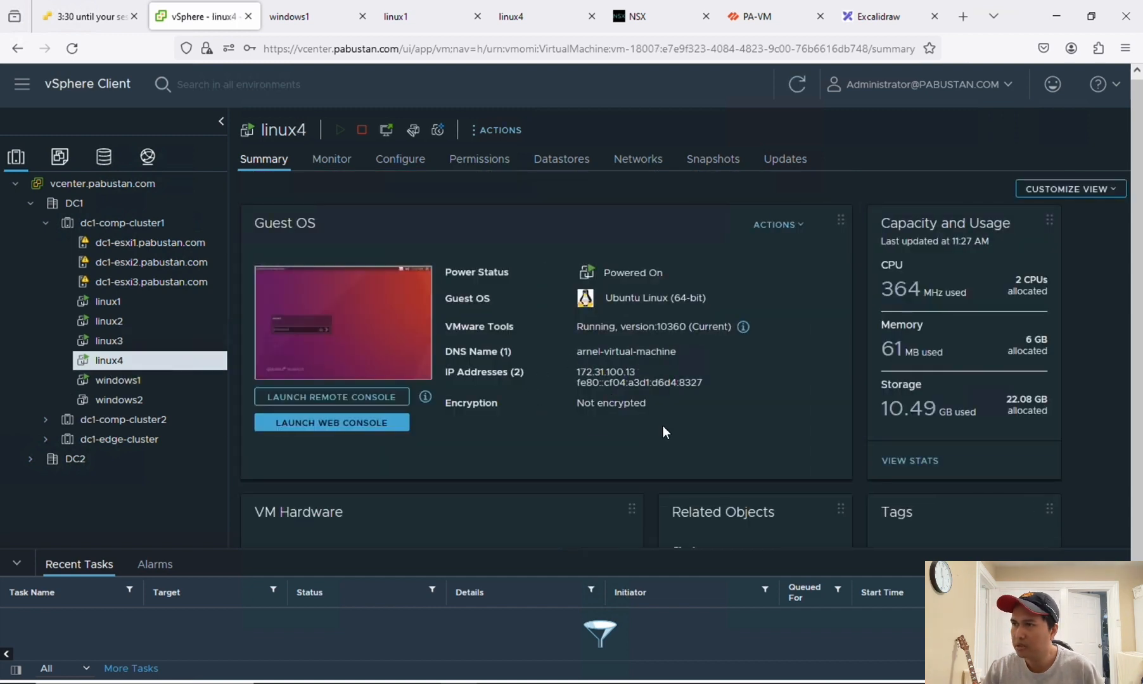
scroll(660, 421, down, 2)
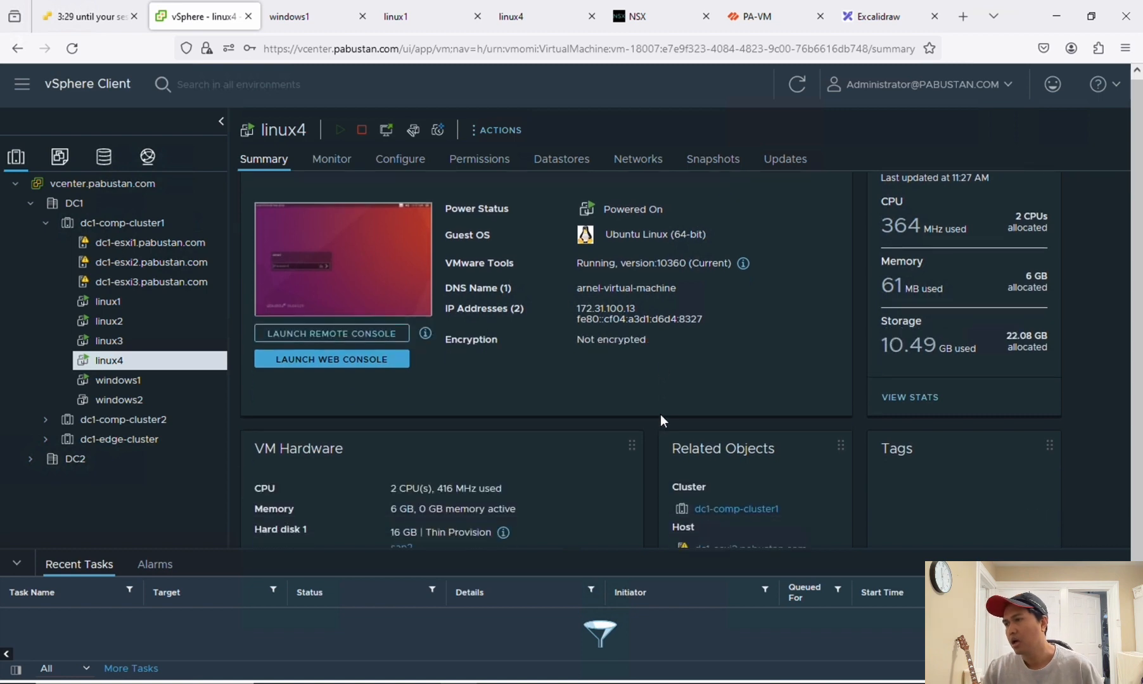
scroll(780, 523, down, 2)
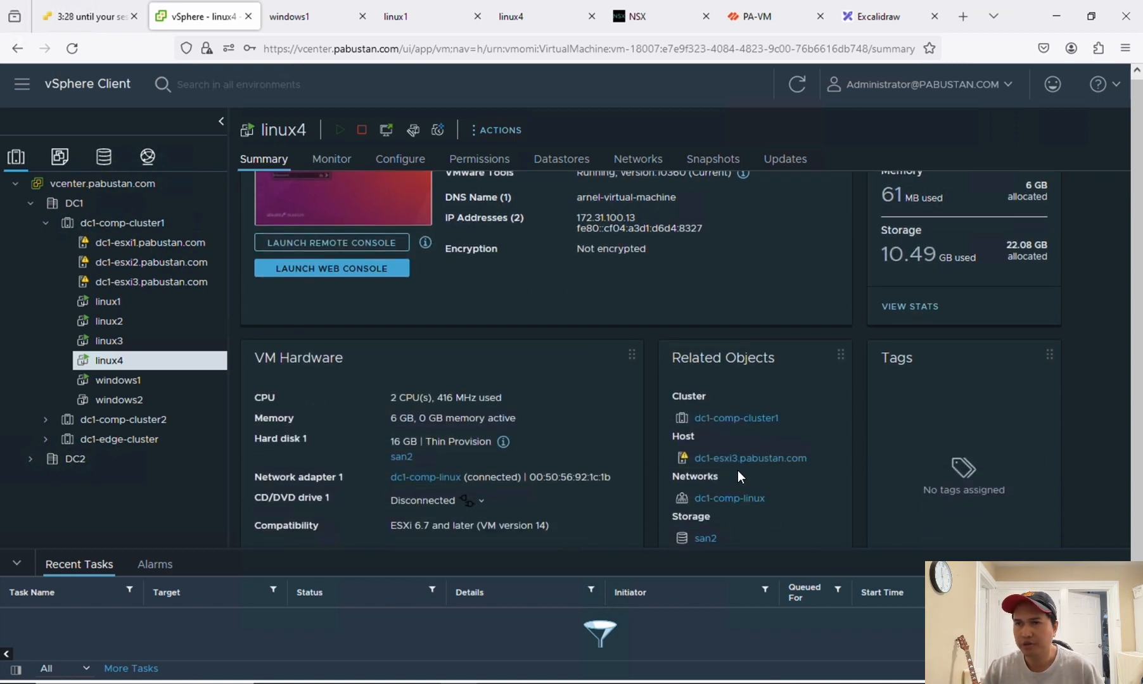
Step: Check the windows1 summary for its host and network, and view the windows2 summary
click(161, 381)
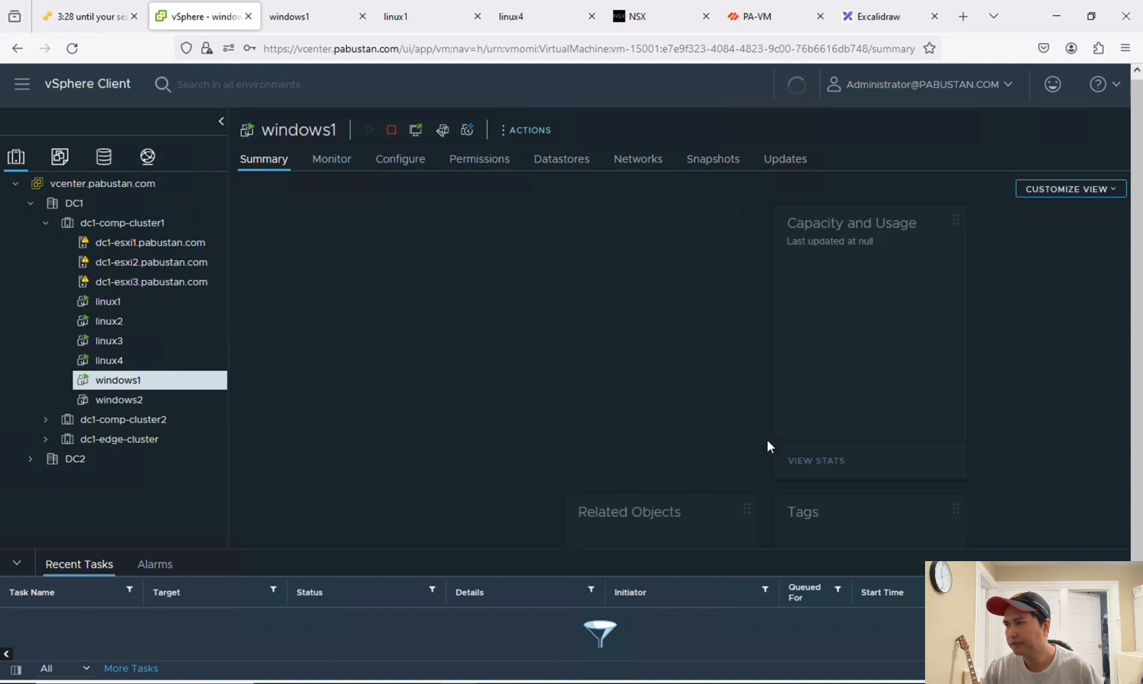
scroll(780, 469, down, 6)
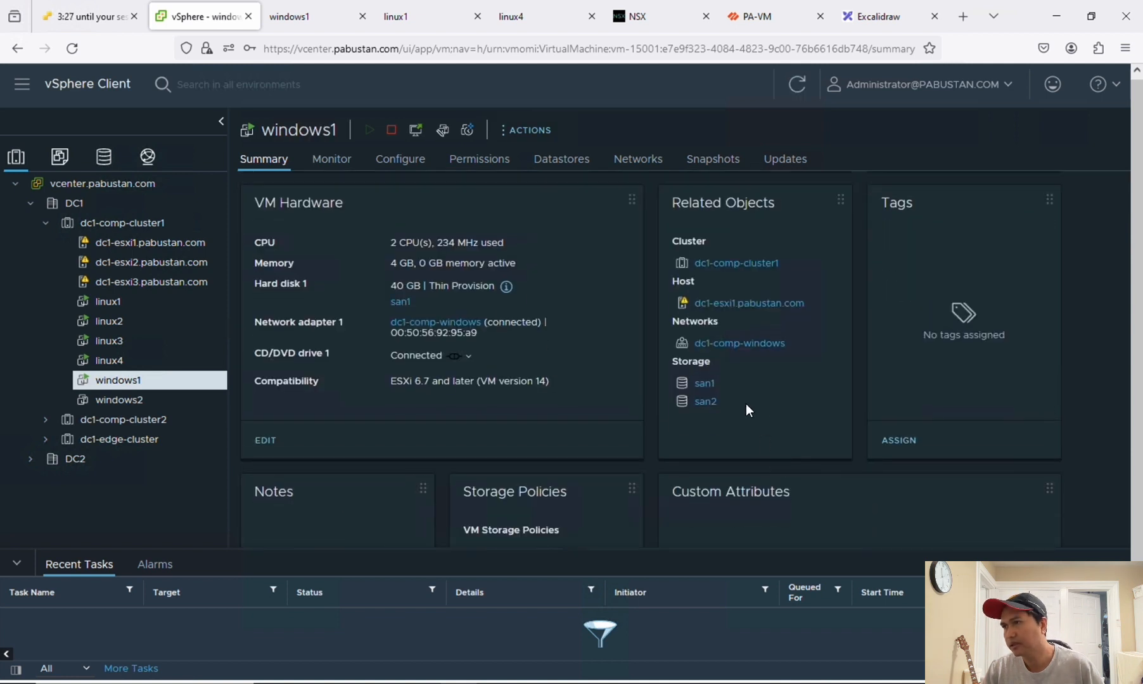
scroll(746, 405, up, 3)
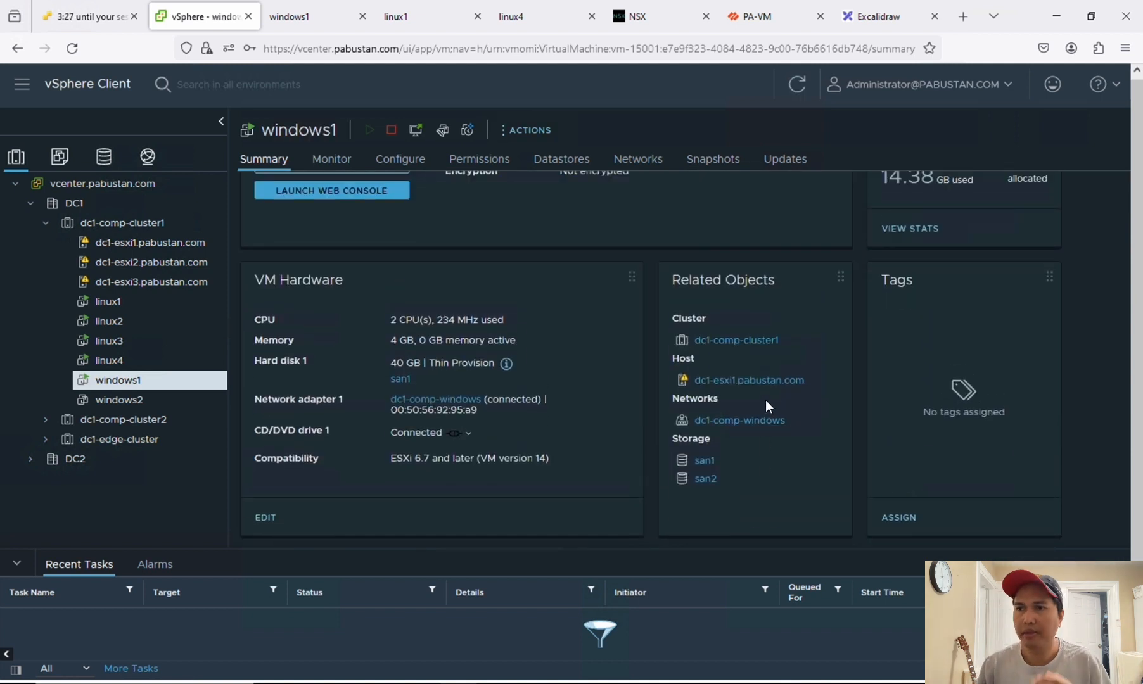
click(201, 401)
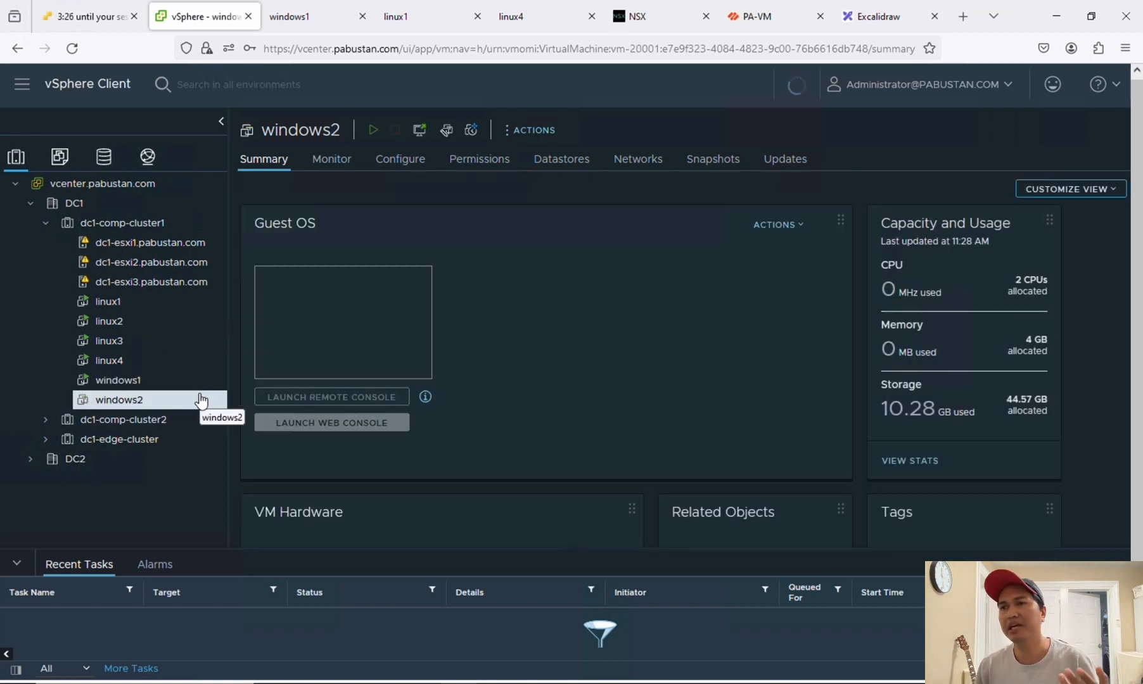
Step: Examine the networks of dc1-comp-cluster1 and the network assigned to each virtual machine from linux1 to windows2
click(115, 232)
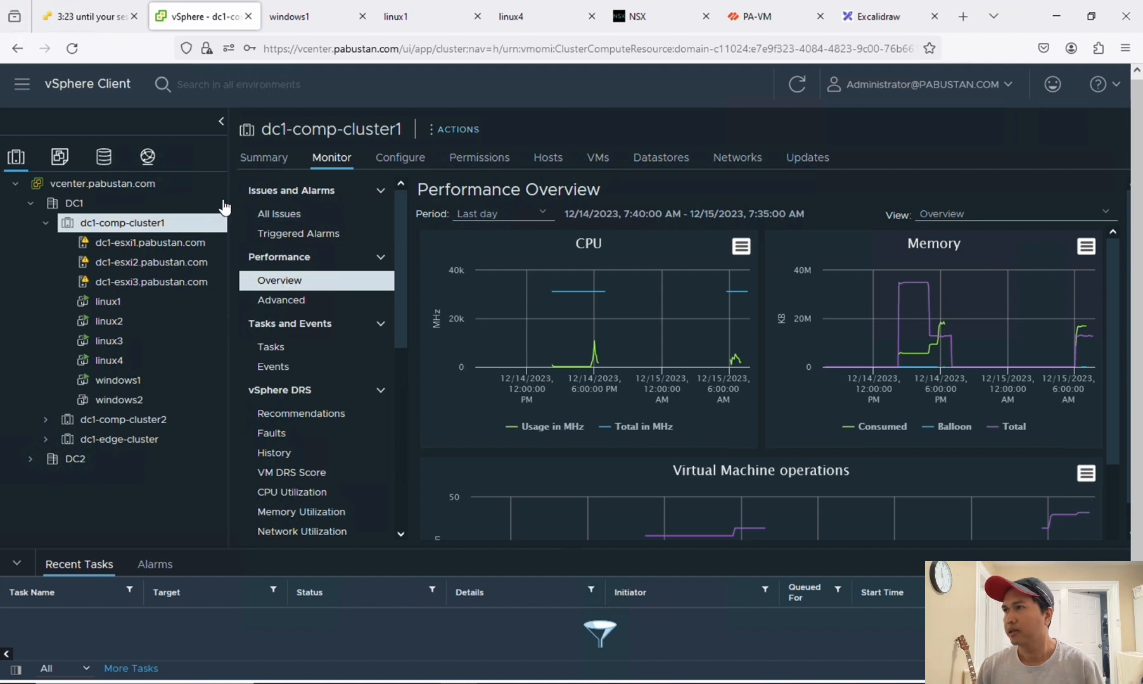
click(728, 159)
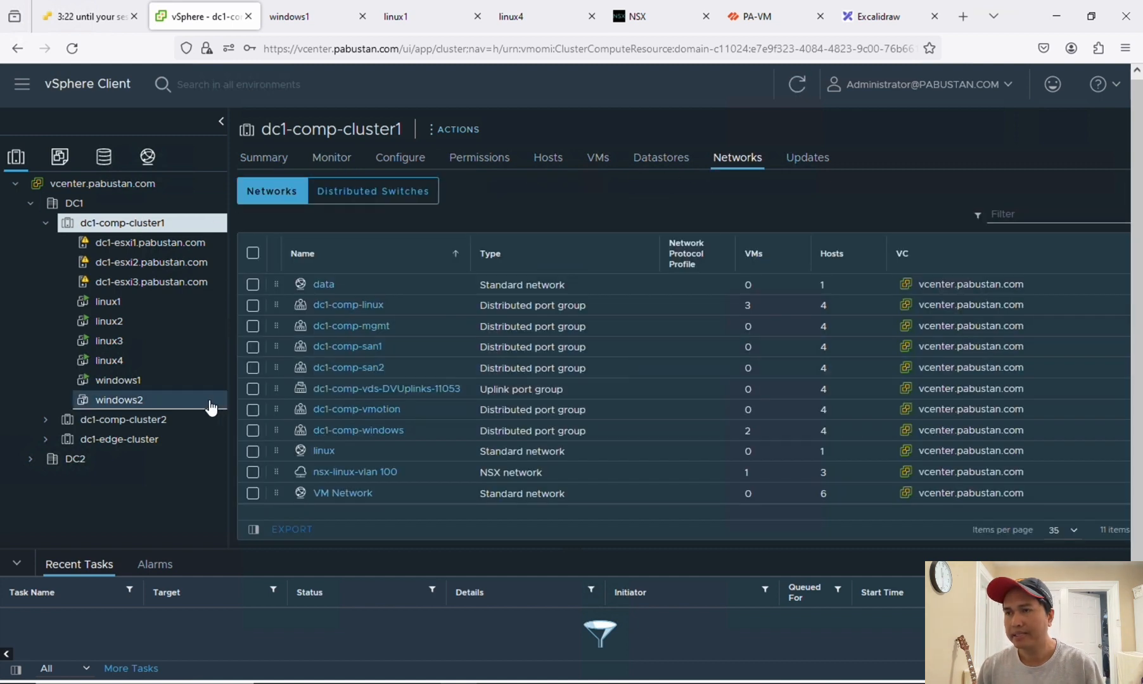
click(111, 303)
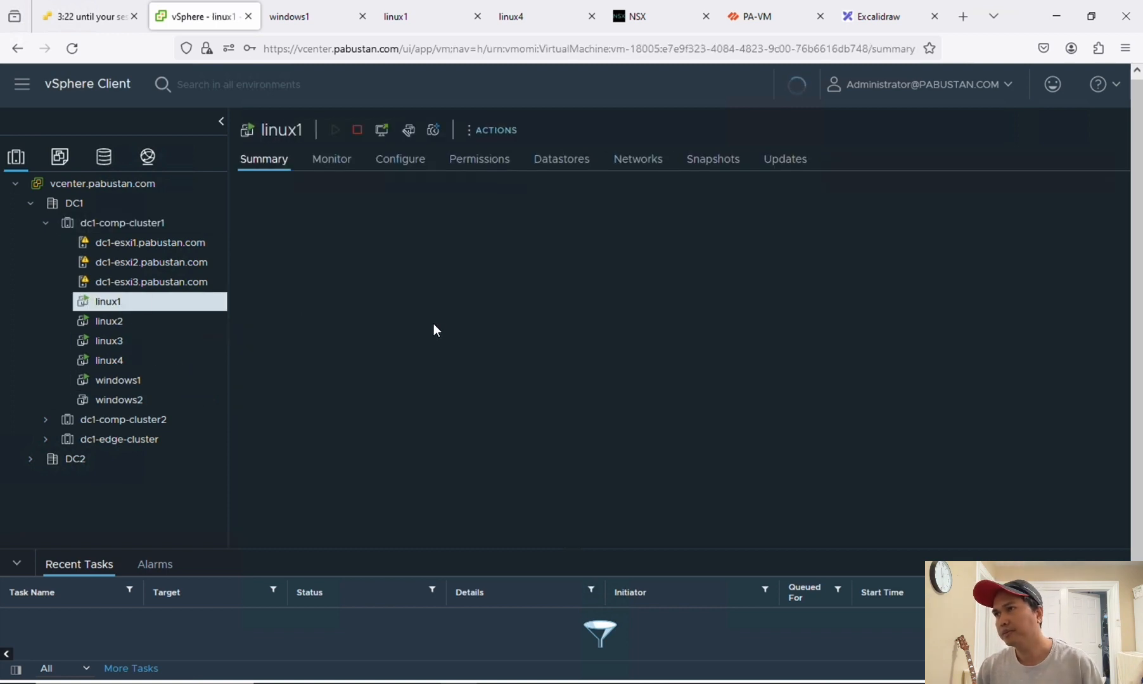
click(641, 163)
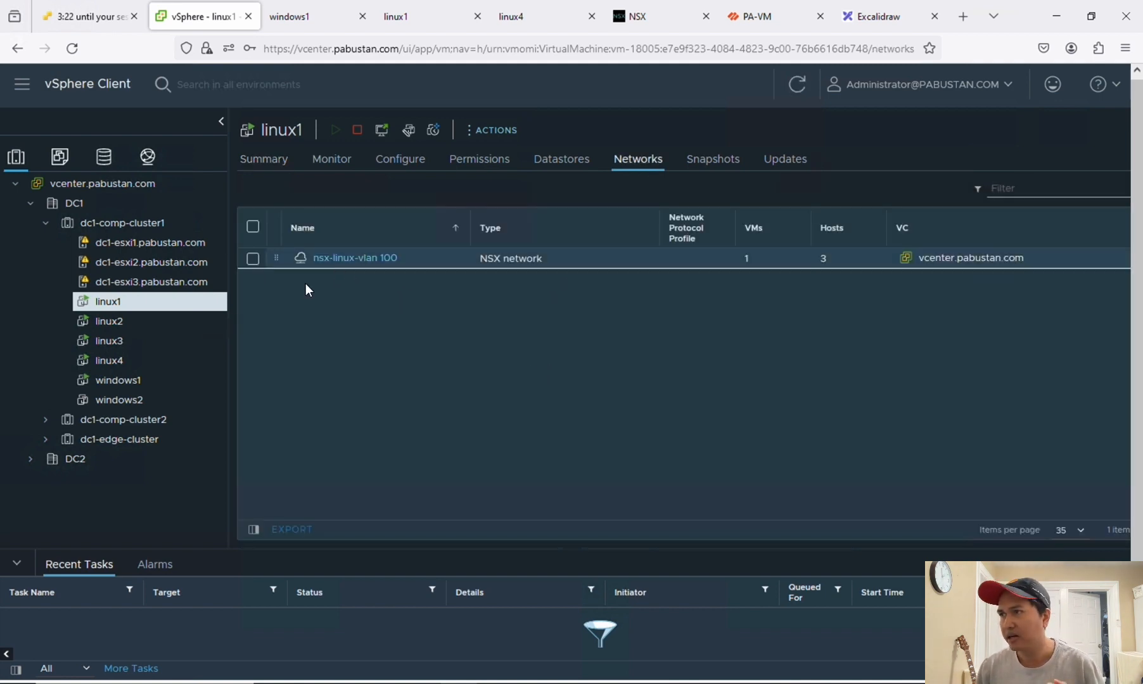
click(107, 323)
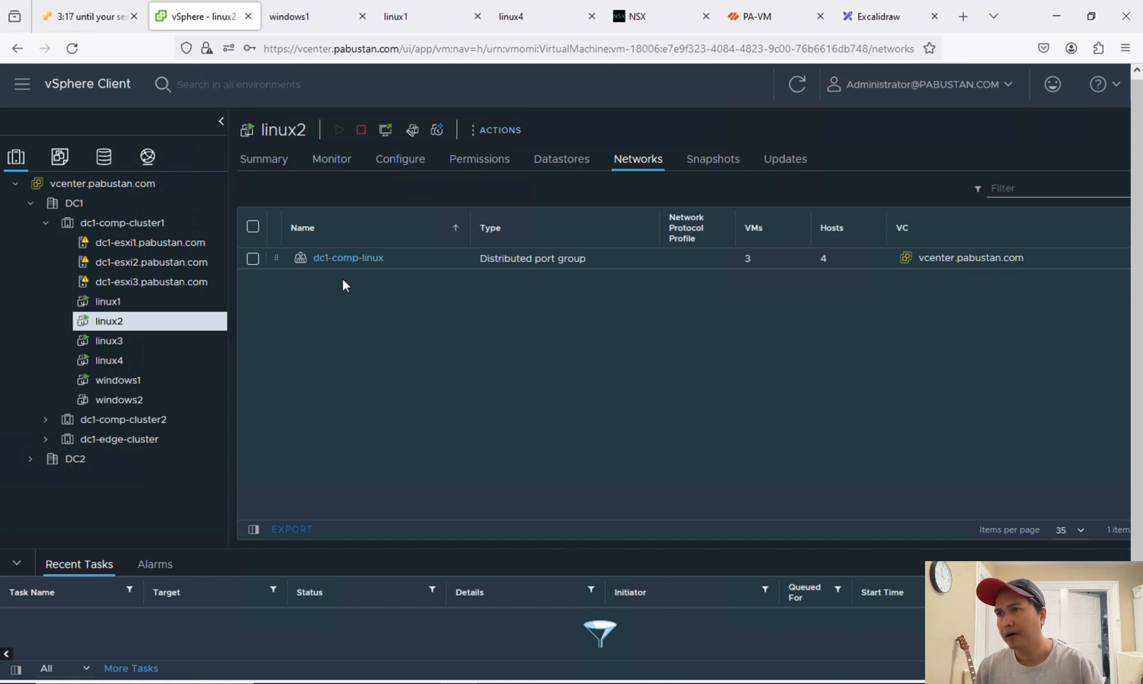
click(116, 342)
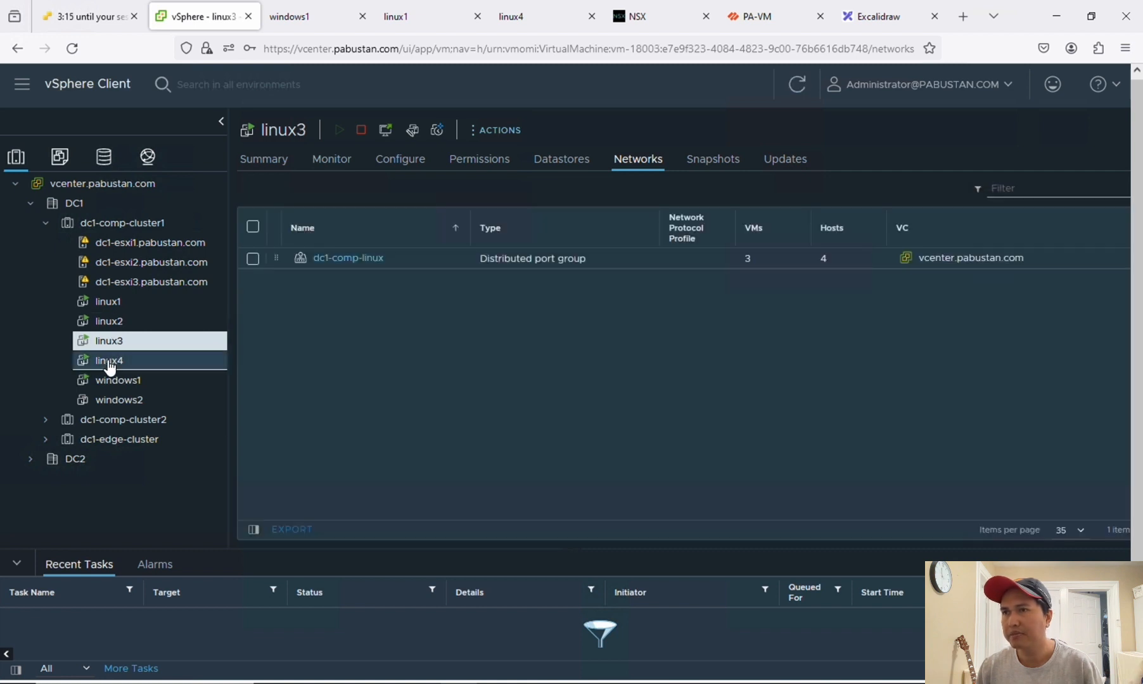
click(113, 362)
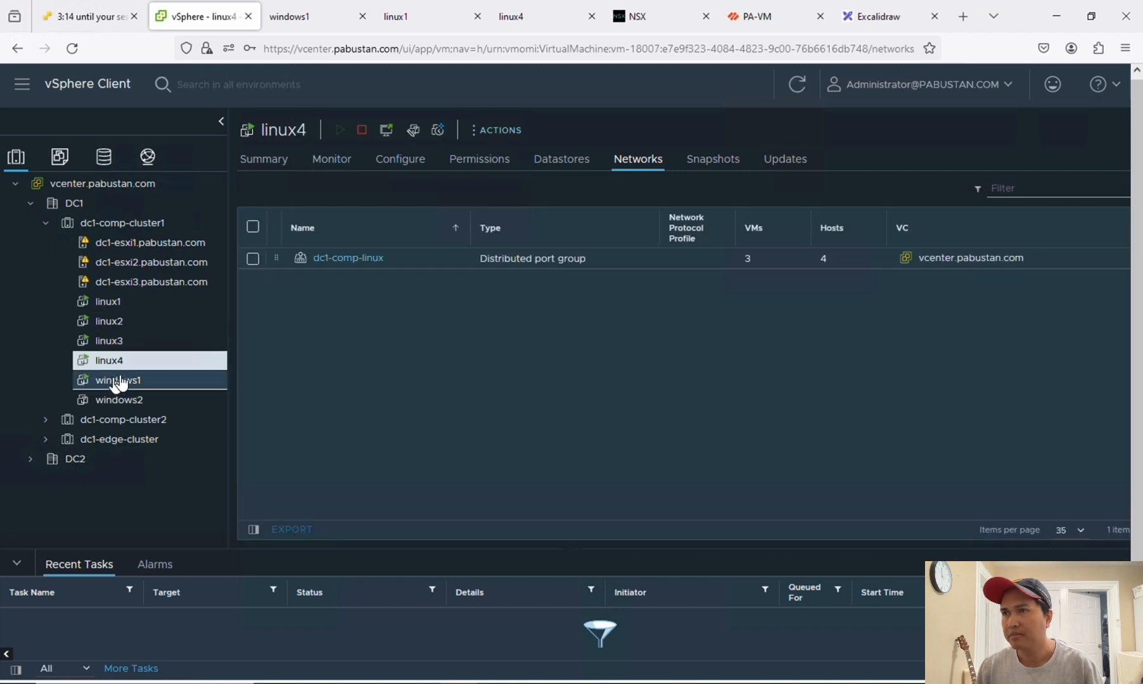
click(115, 382)
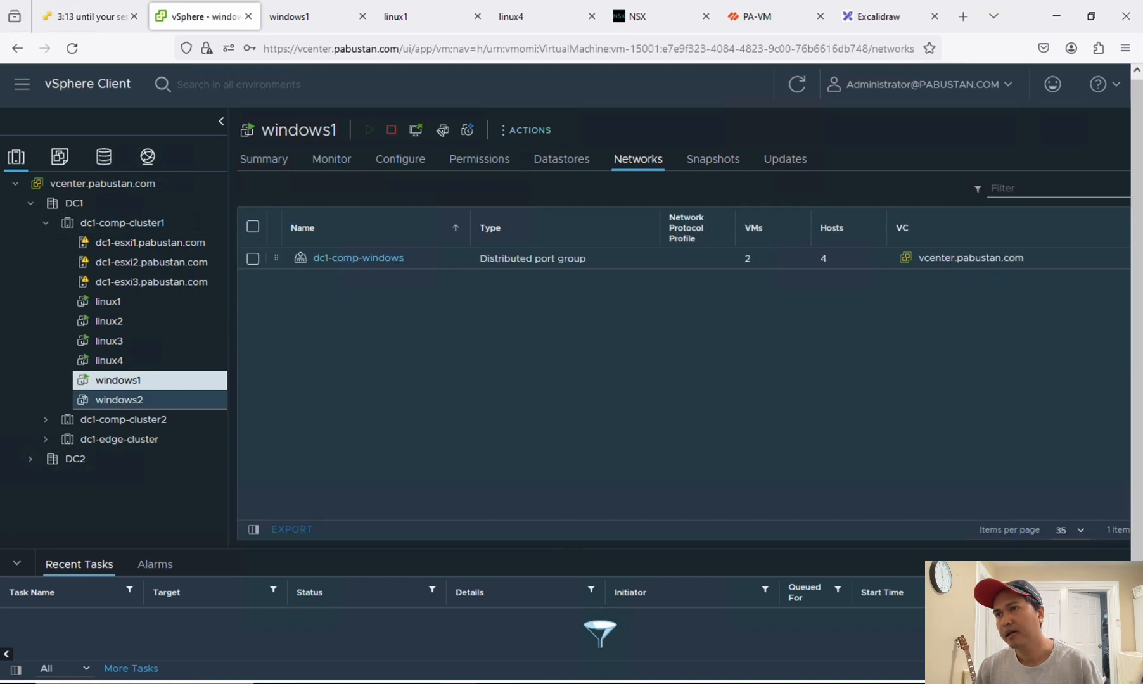
click(120, 400)
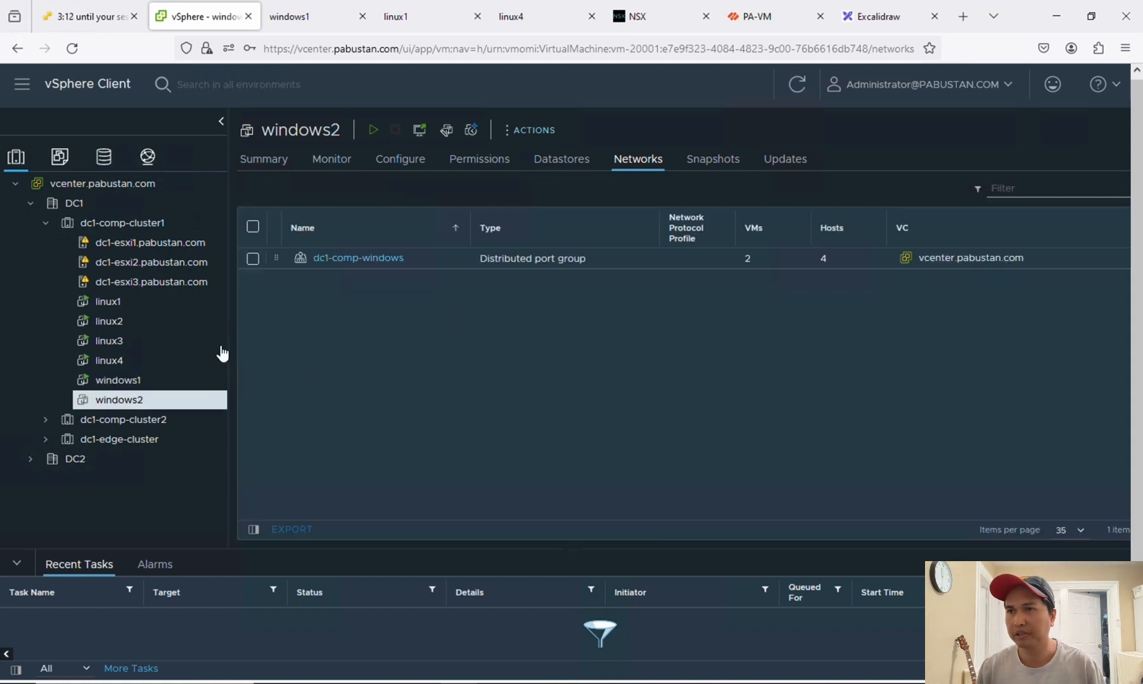
Step: Connect network adapter 1 of the linux1 virtual machine to the dc1-comp-linux port group and save the settings
click(112, 308)
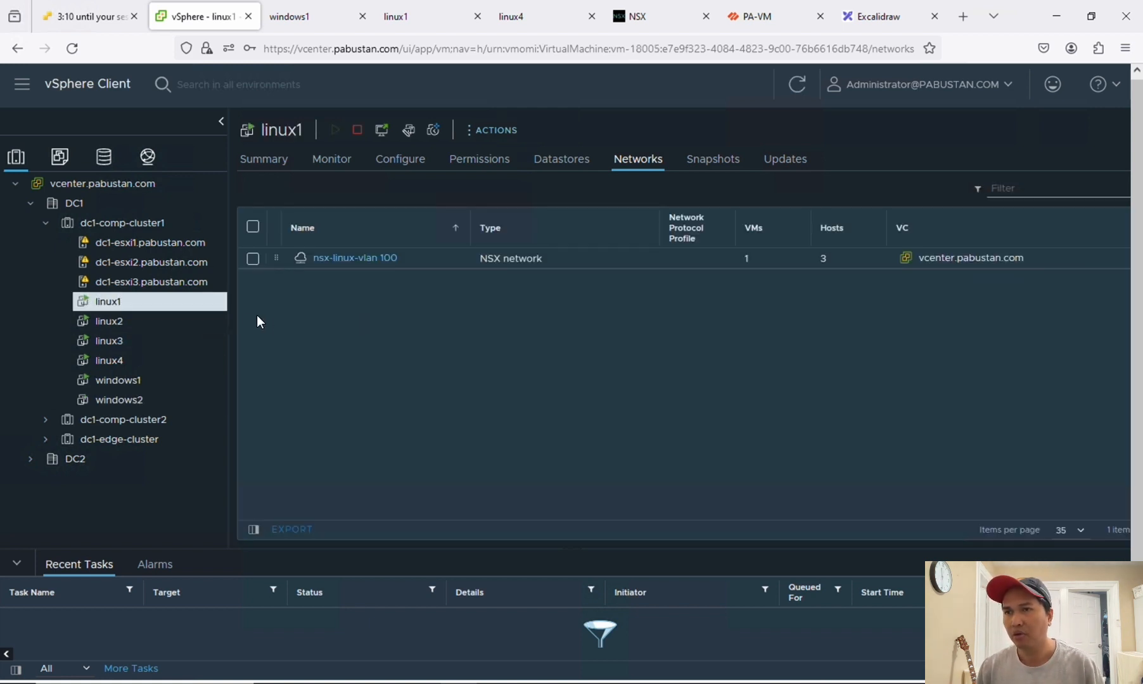
right_click(118, 307)
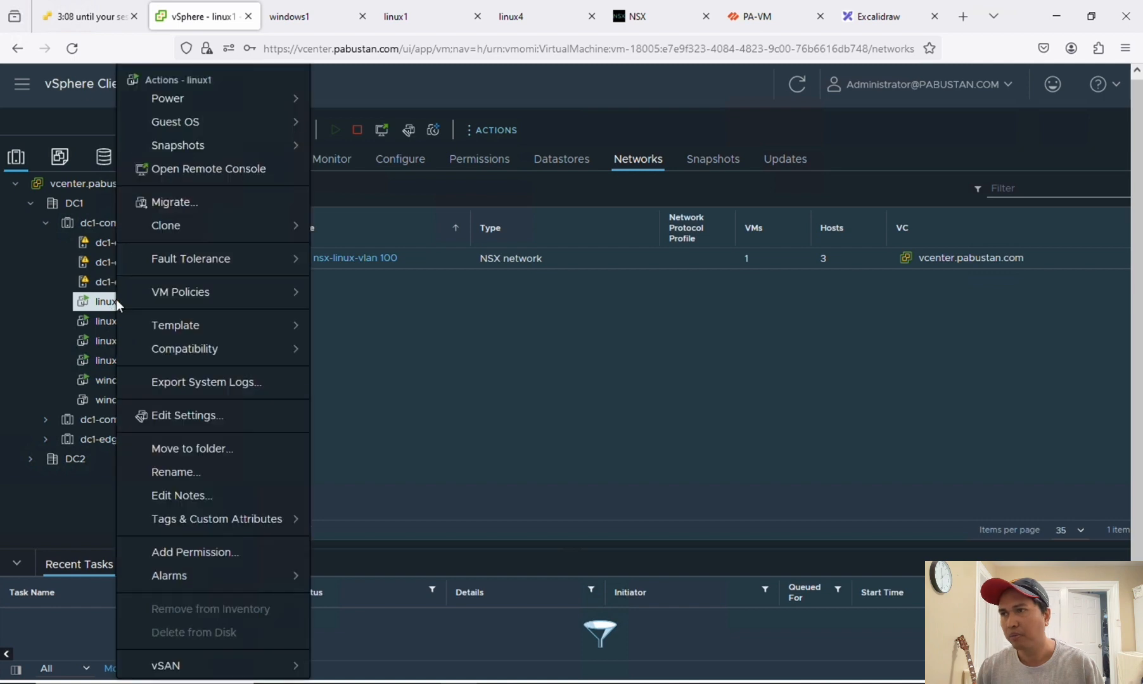
click(184, 415)
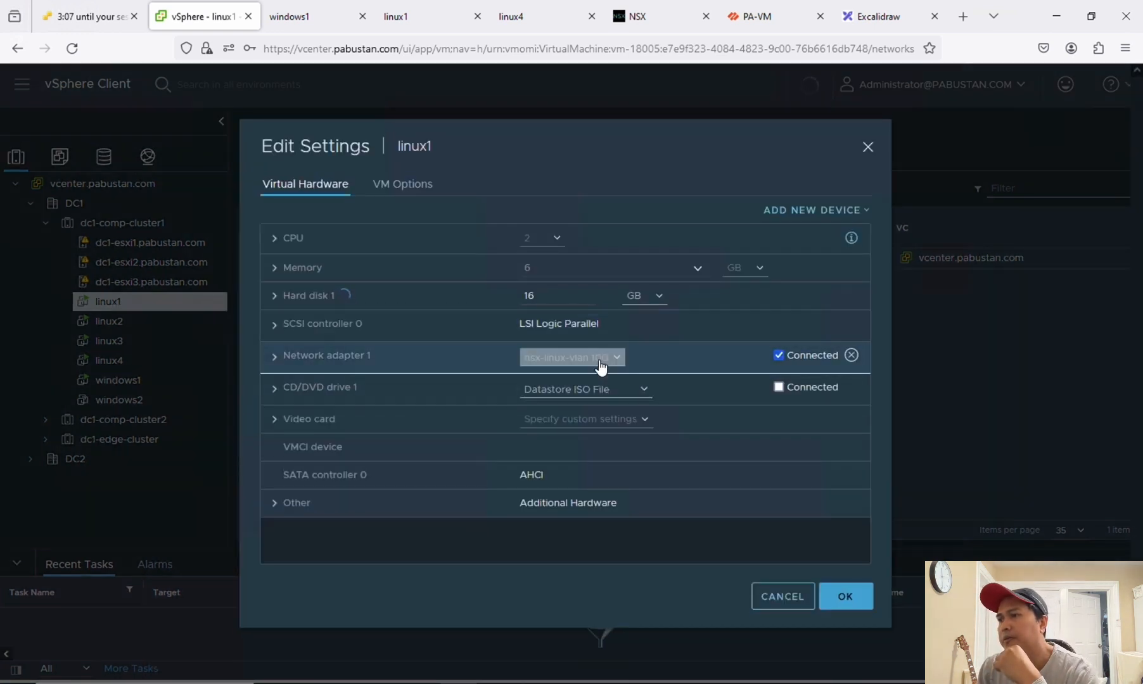
click(600, 363)
click(566, 398)
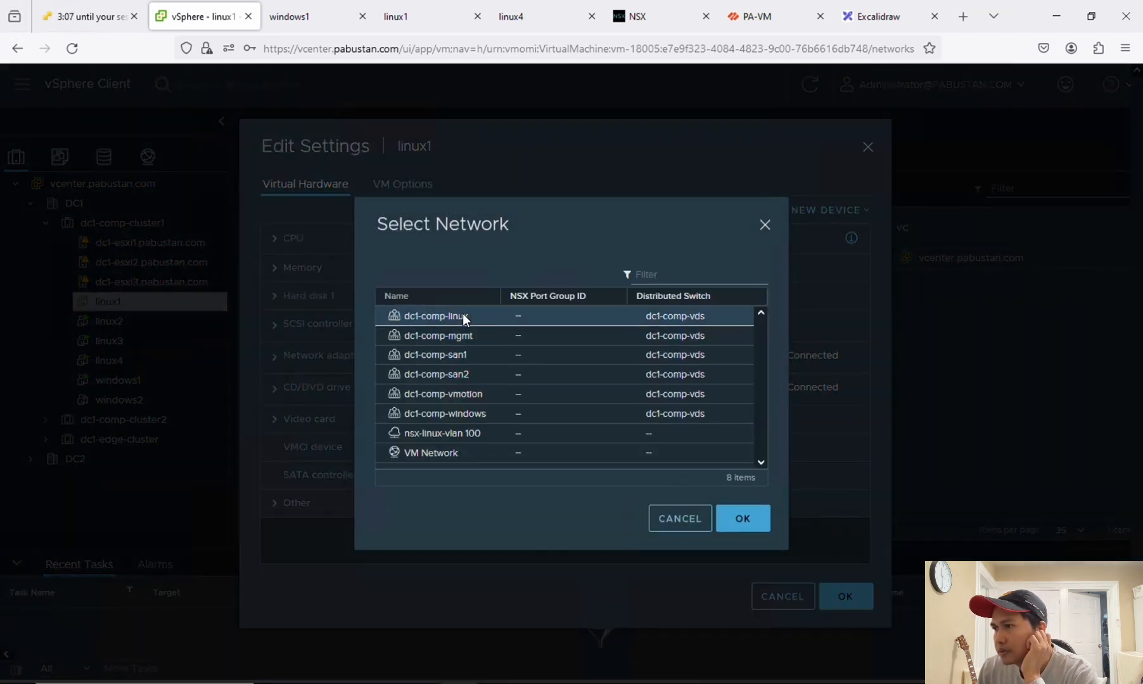
click(738, 521)
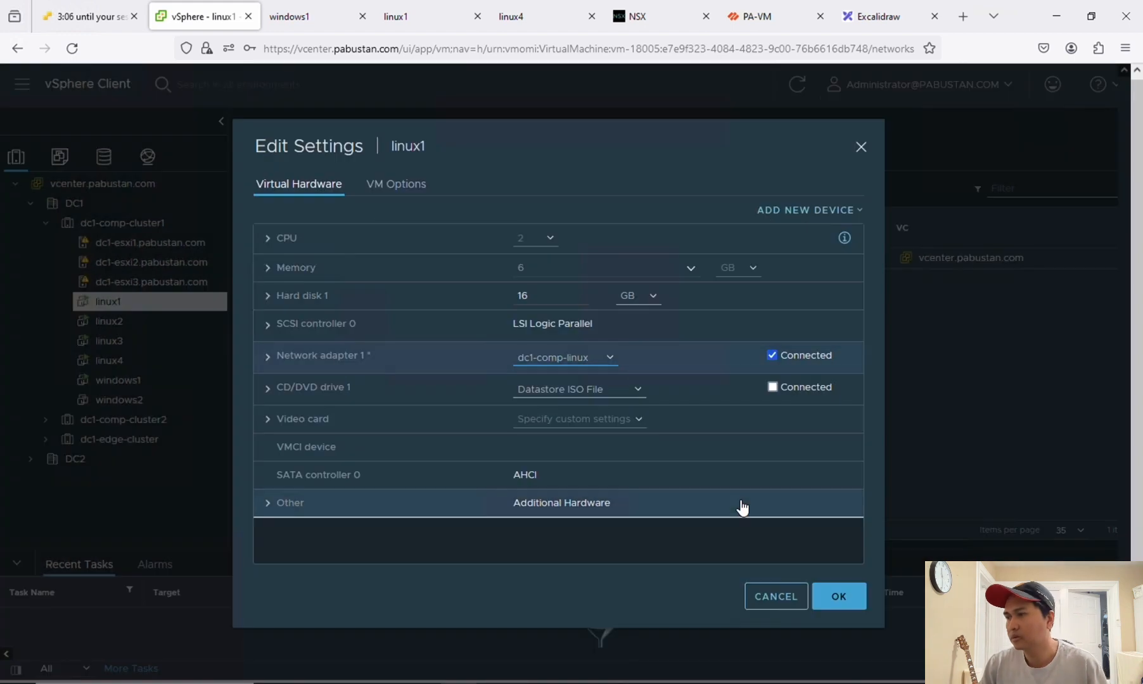
click(839, 598)
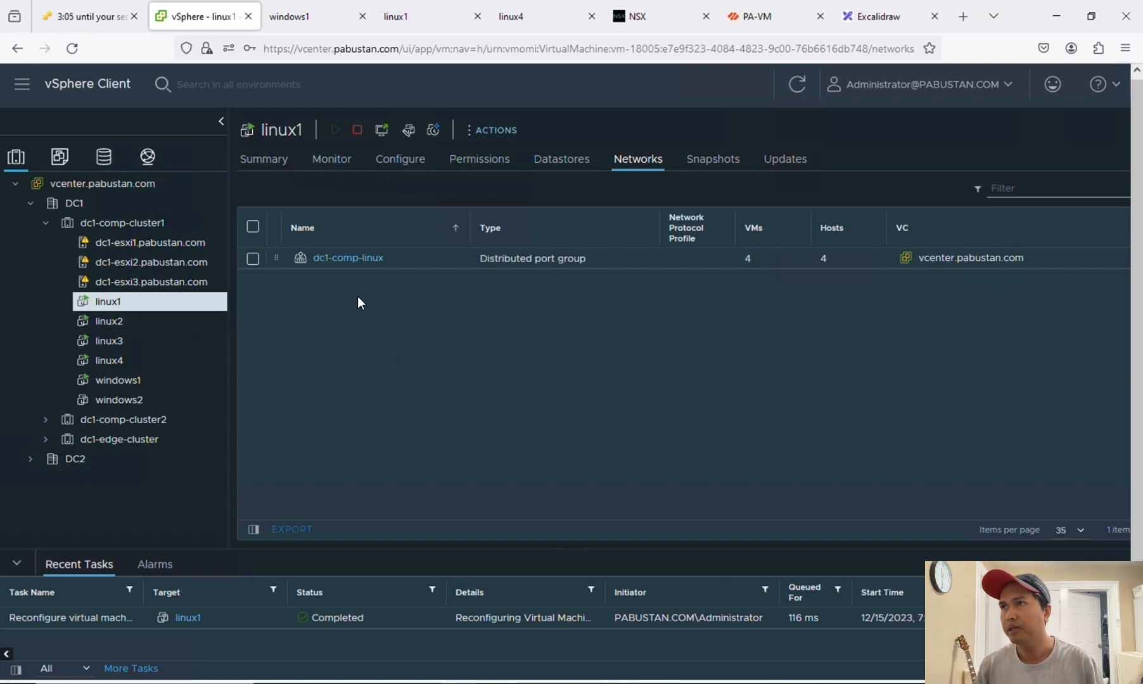
Step: Switch to the linux1 console and log in by entering the account password
click(416, 20)
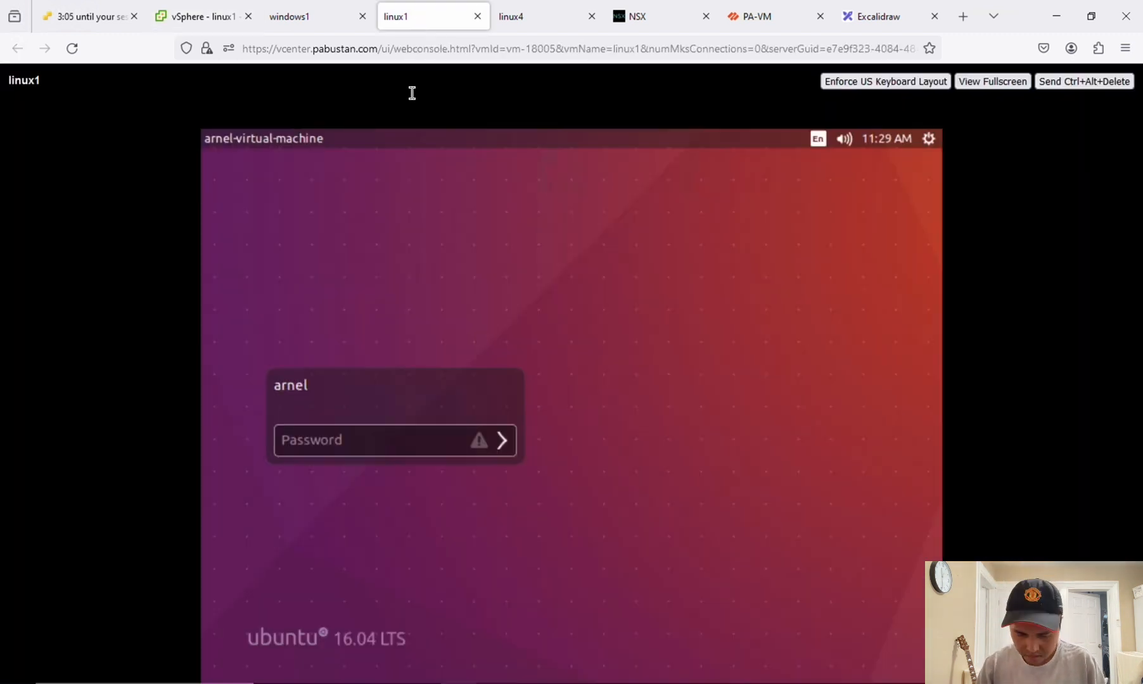
text(••)
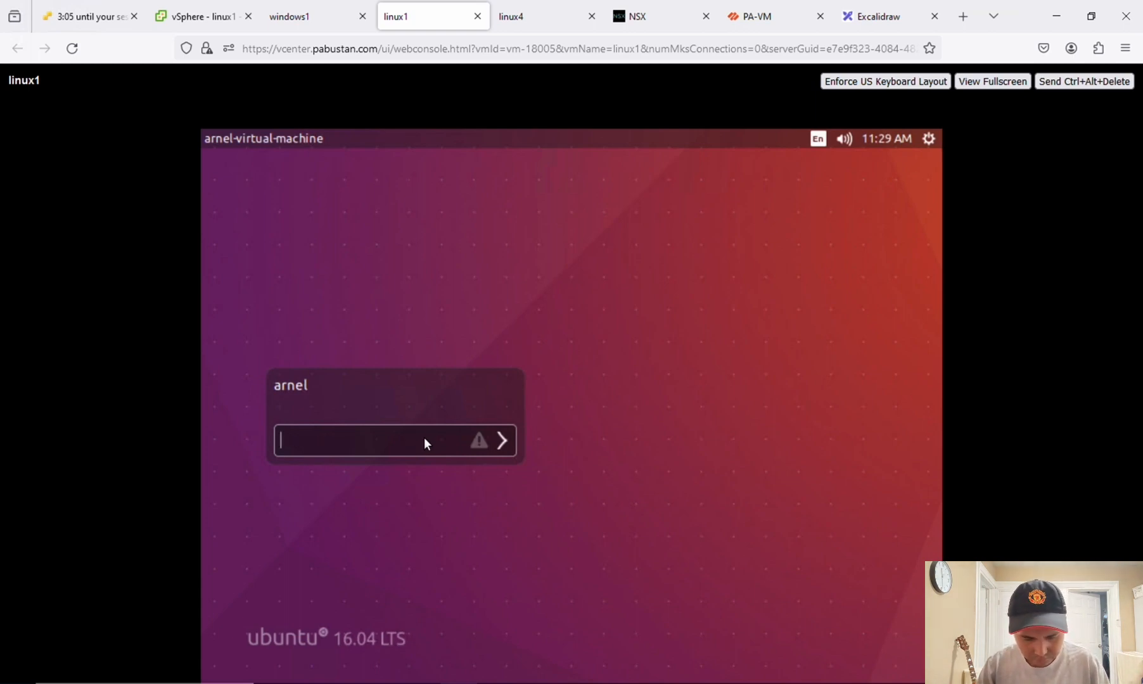
text(•••••••••)
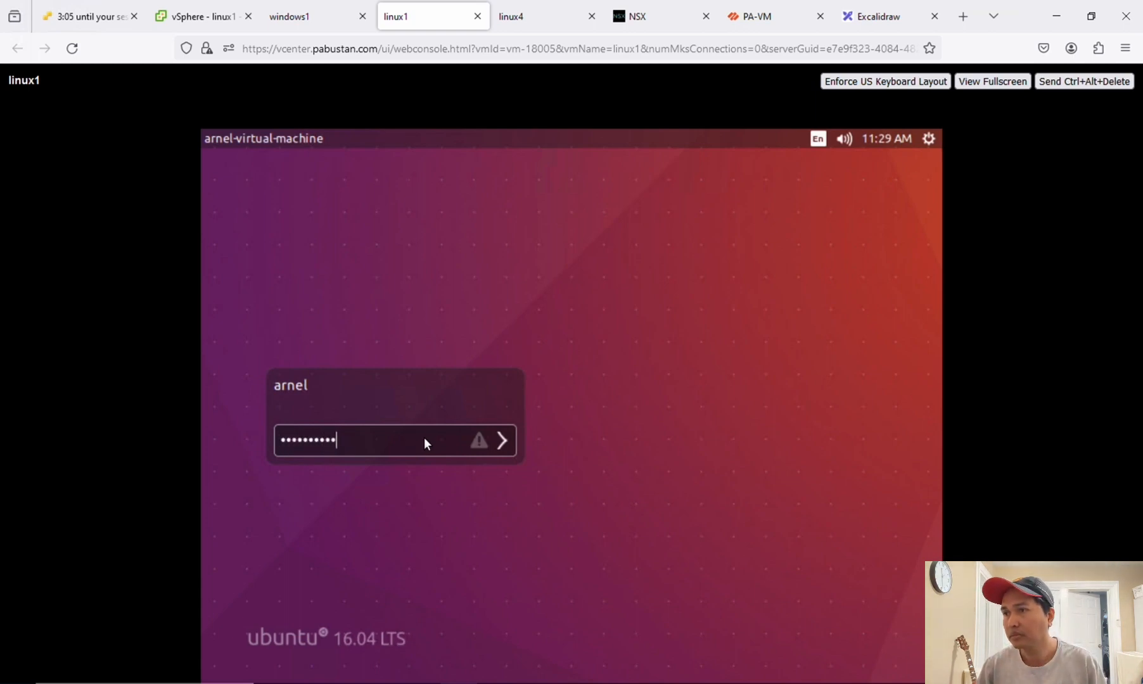
key(Return)
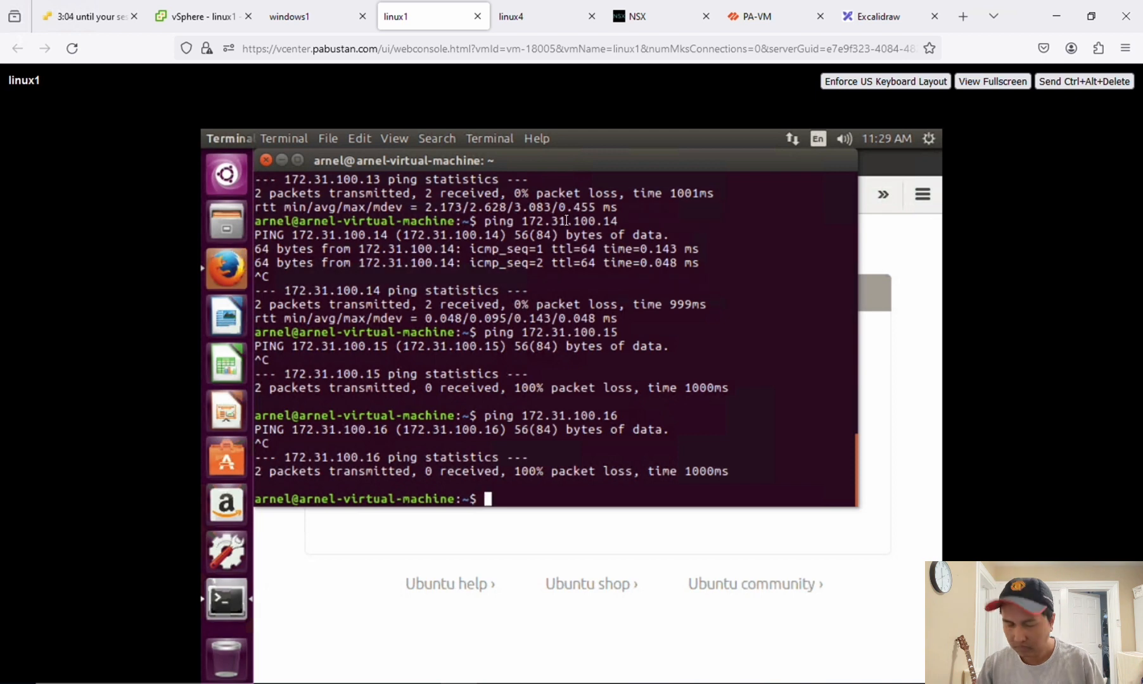
Step: Clear the linux1 terminal and ping 172.31.100.1 to test connectivity
text(clear)
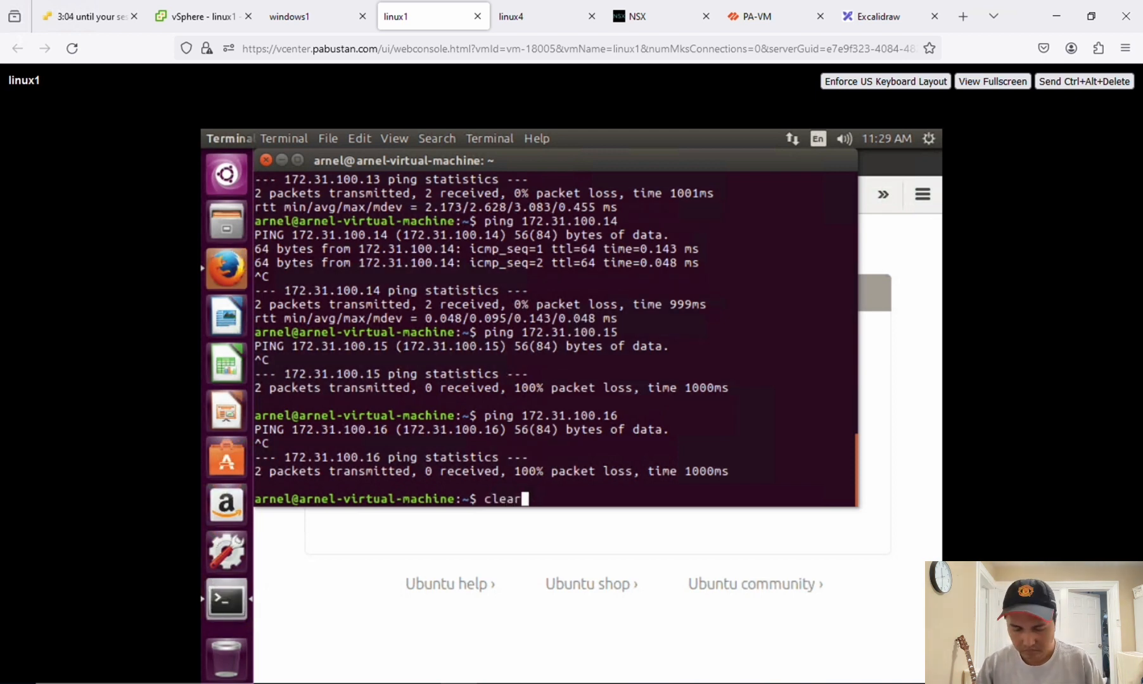
key(Return)
text(ping)
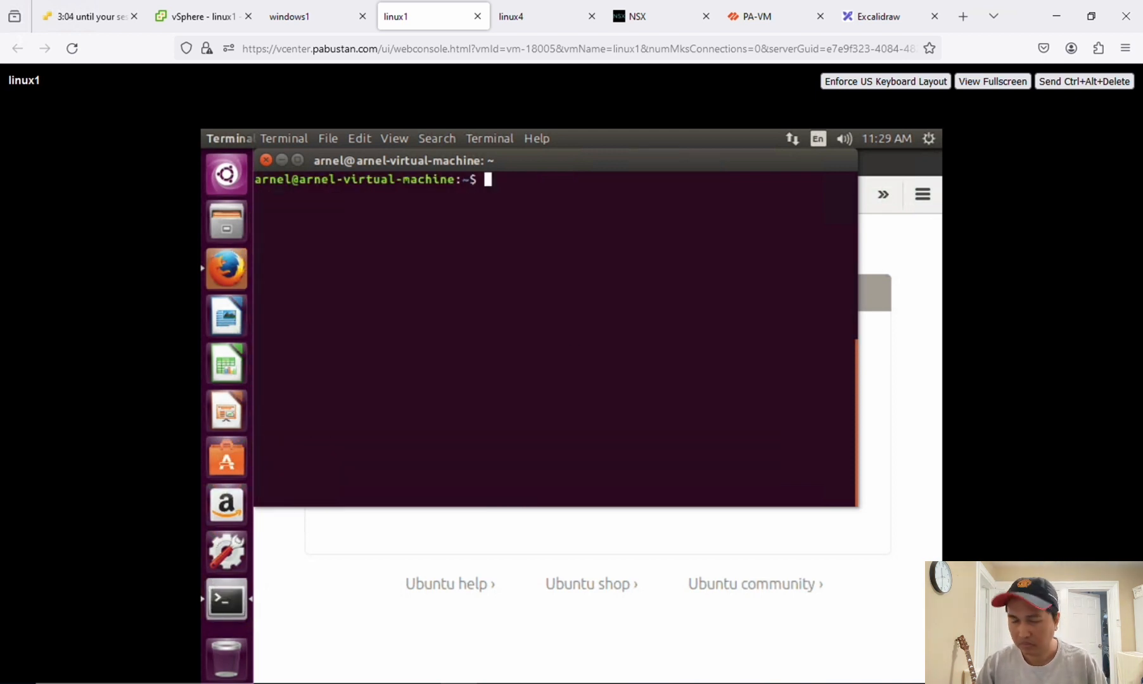
text( 172.31.1)
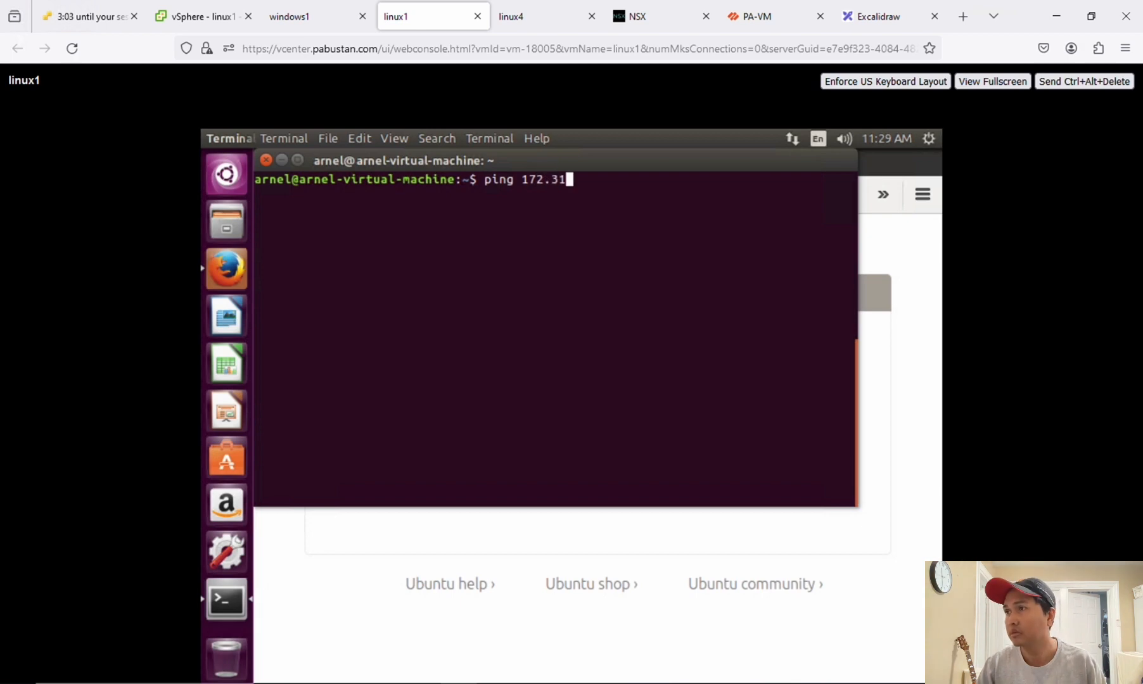
text(00.1)
key(Return)
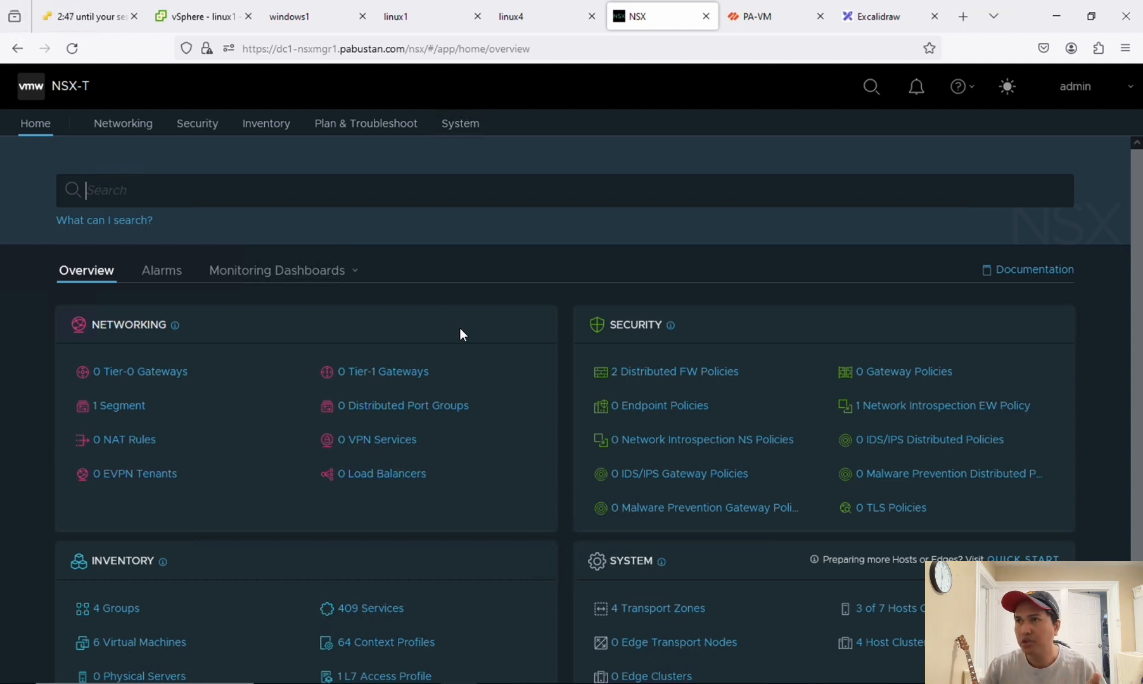
Step: View the licenses installed on the NSX manager
click(468, 132)
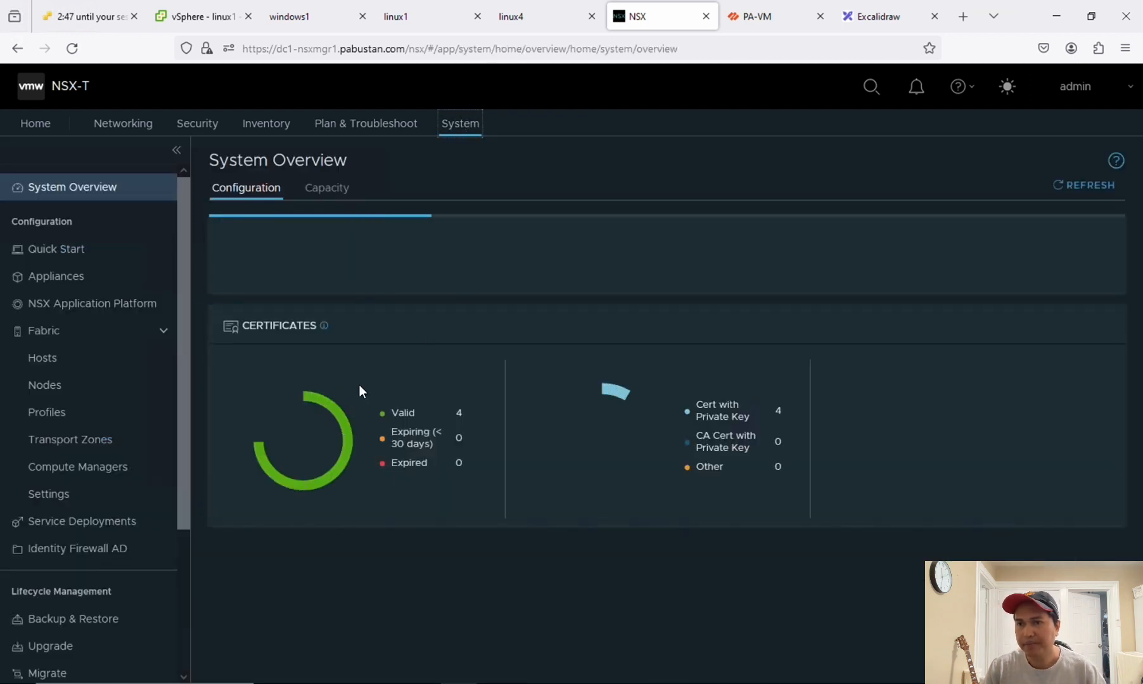
scroll(184, 491, down, 3)
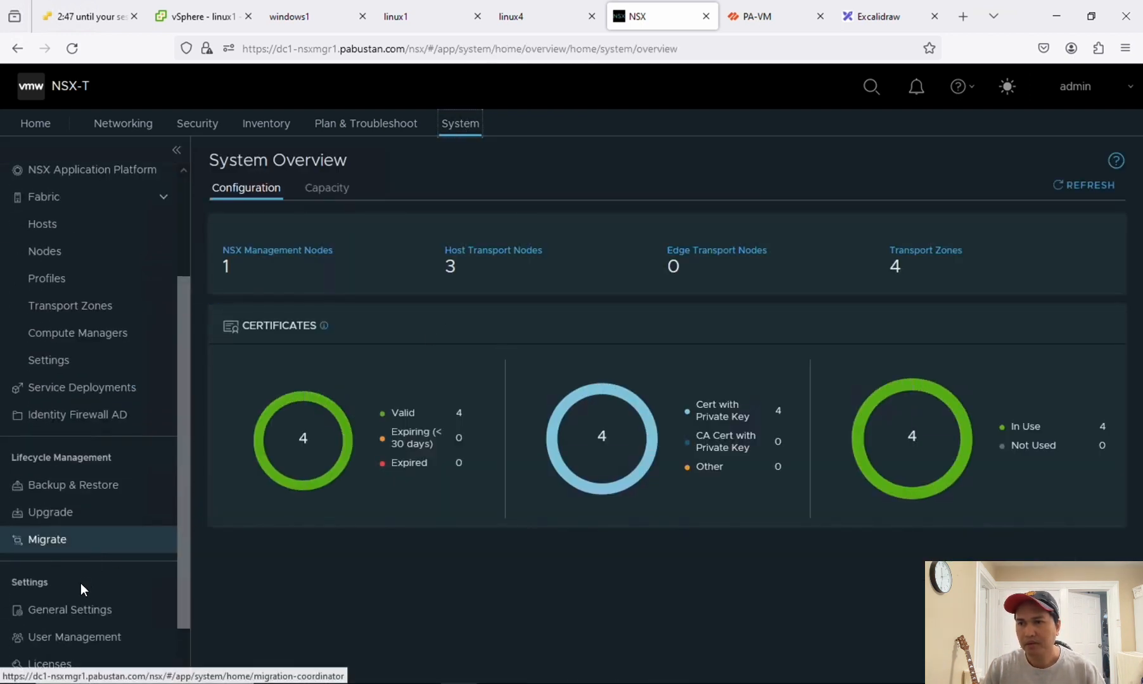
scroll(182, 532, down, 2)
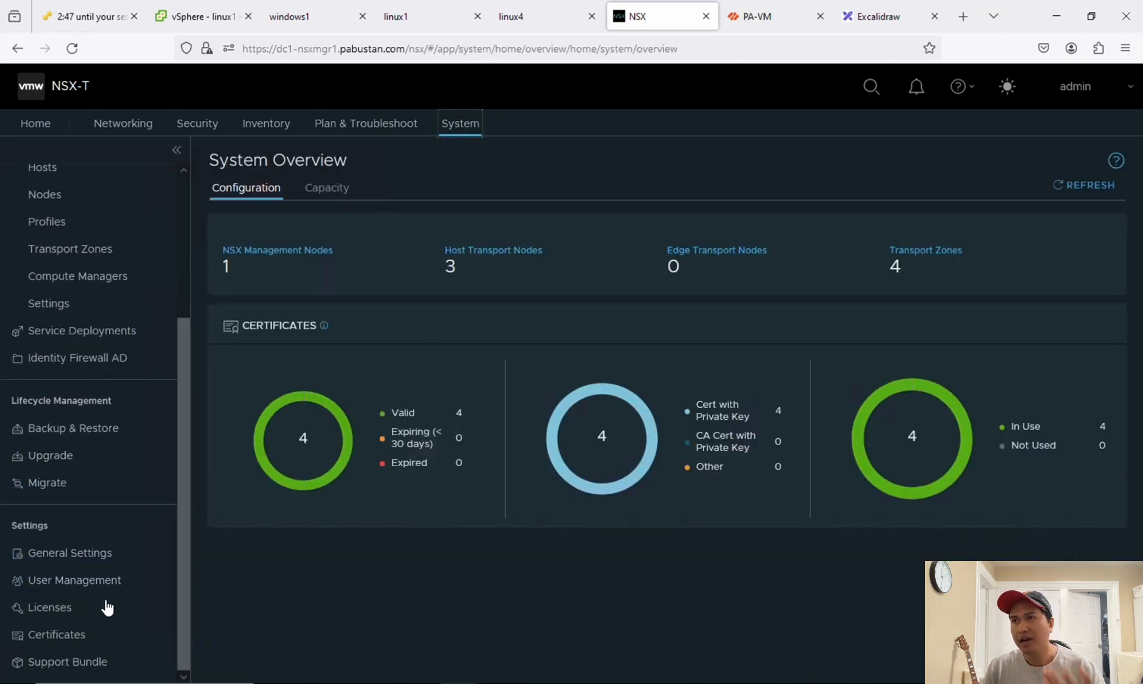
click(50, 608)
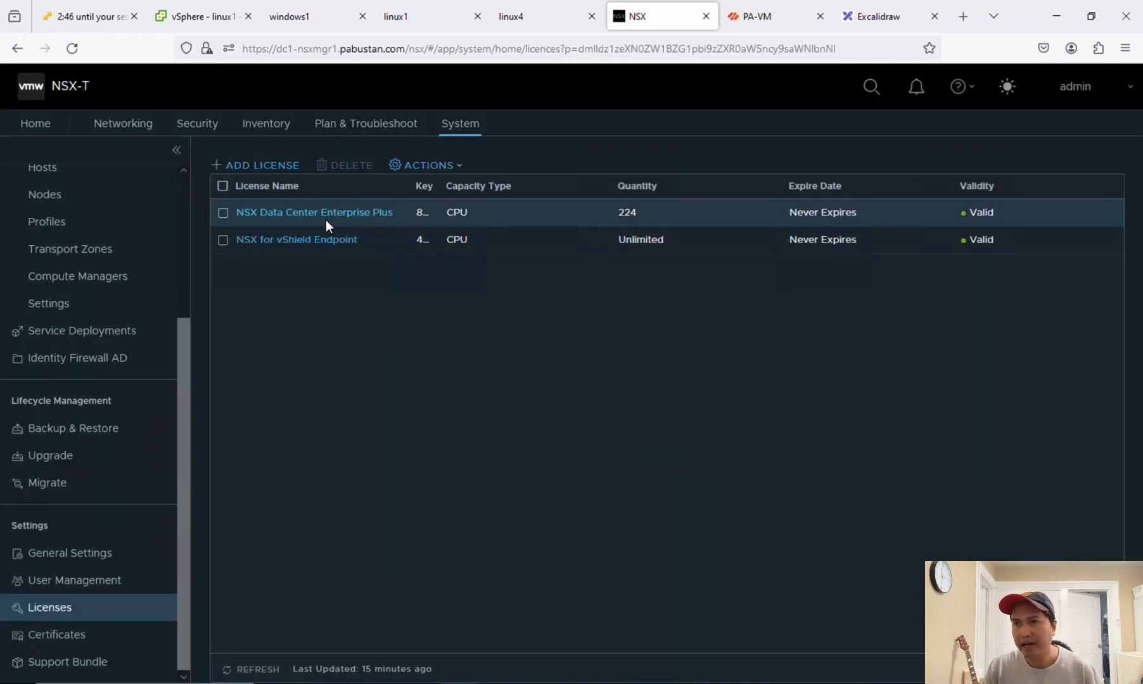
Step: View the compute managers registered in the NSX fabric
drag(175, 418, 187, 209)
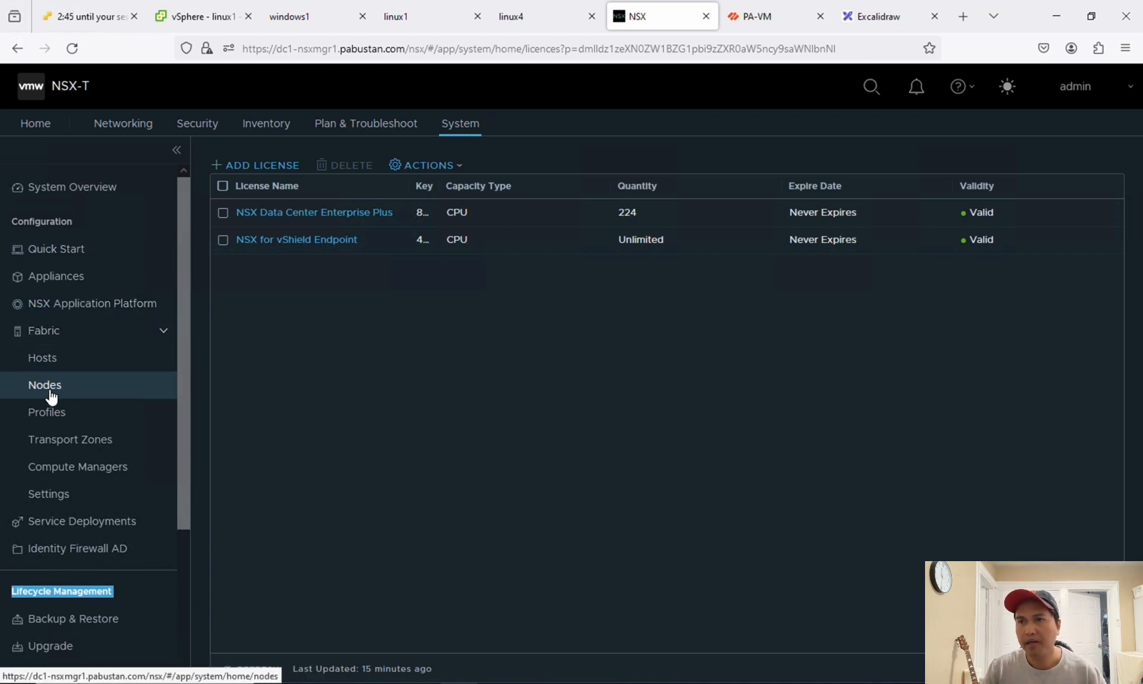
click(49, 333)
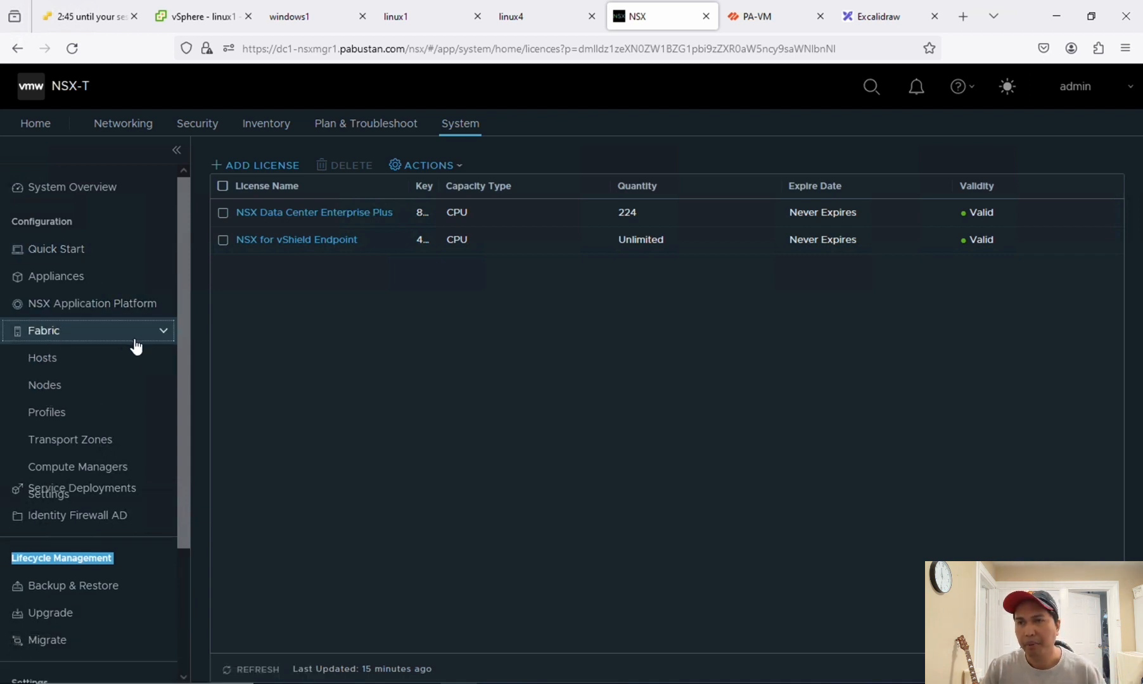
click(57, 332)
click(157, 456)
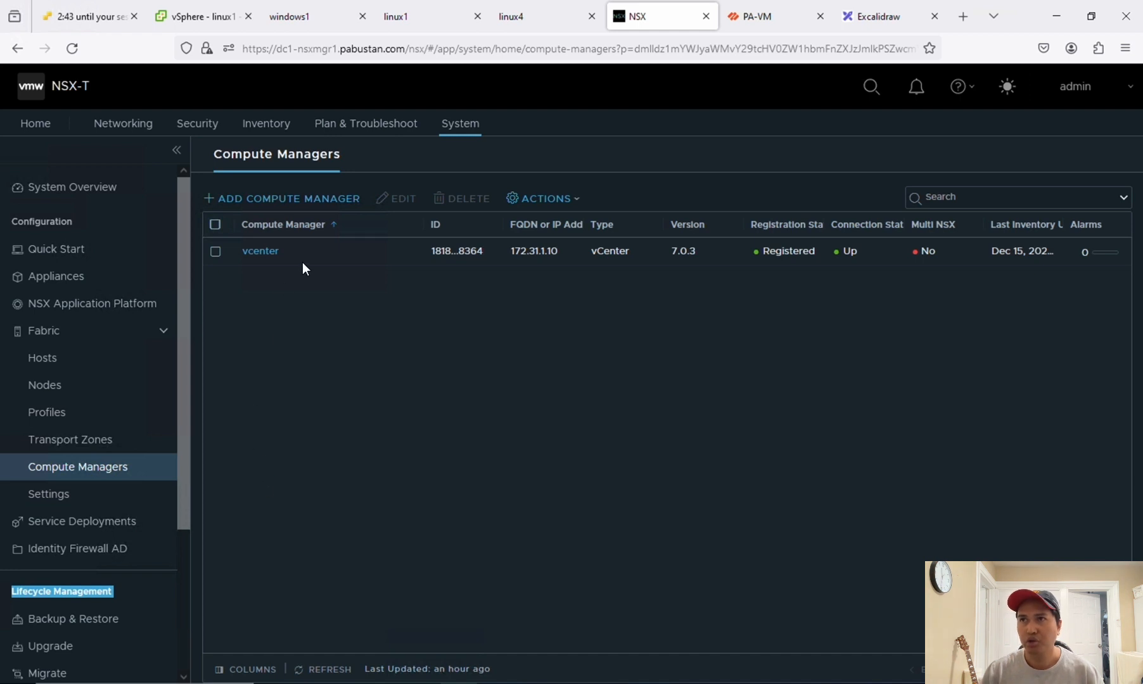
Step: Switch to the vSphere Client and view the distributed switches of the DC1 datacenter
click(205, 18)
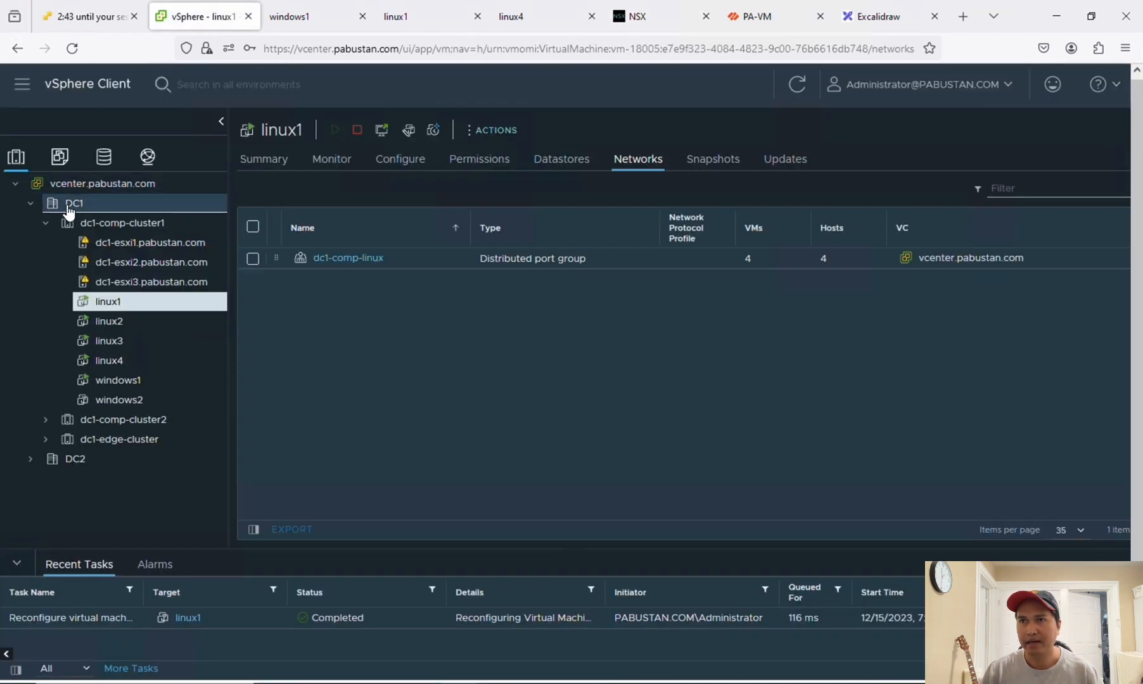
click(77, 185)
click(73, 204)
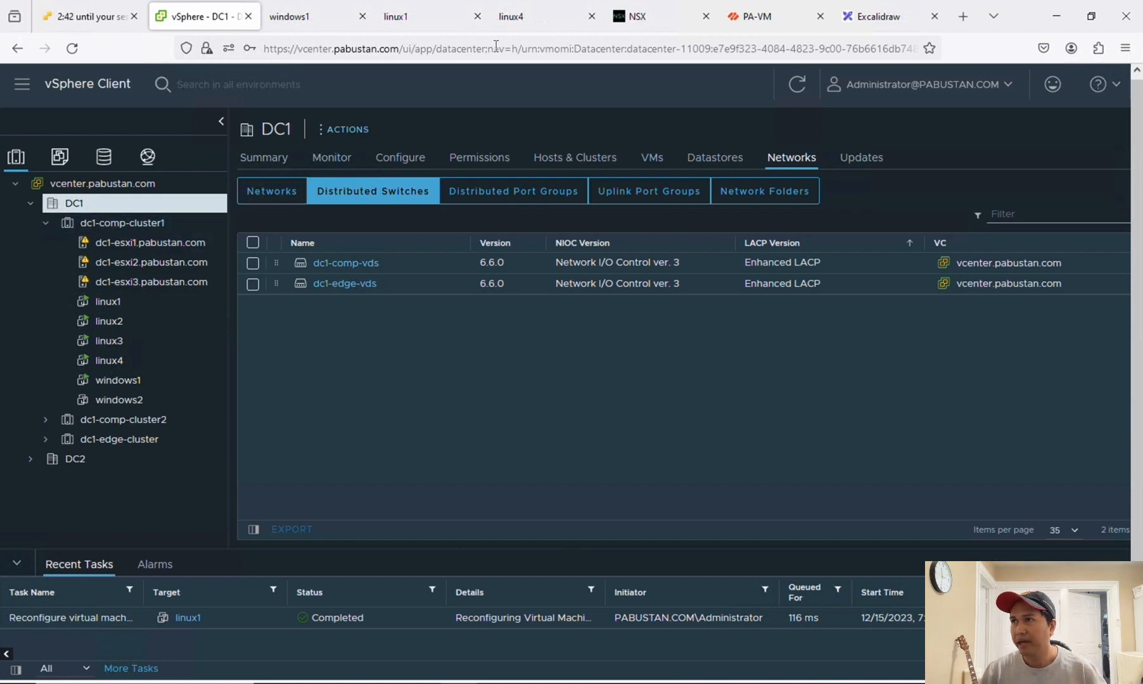
Step: Return to NSX and examine the fabric hosts, checking the nodes of dc1-comp-cluster1 and their NSX configuration
click(650, 19)
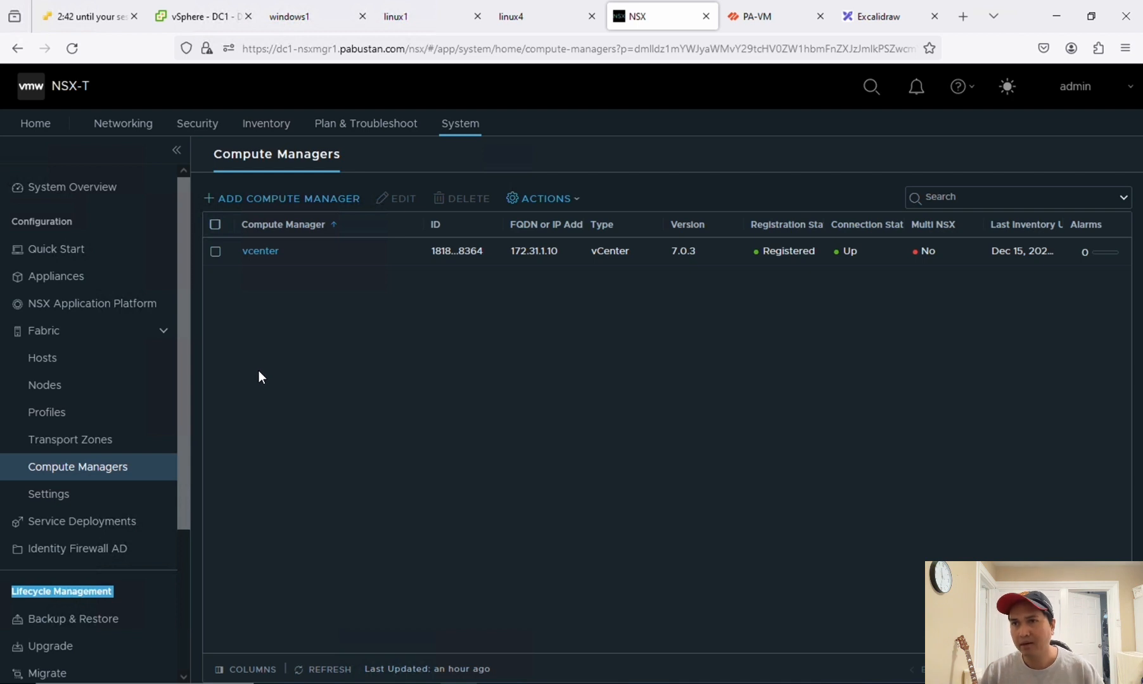
click(41, 369)
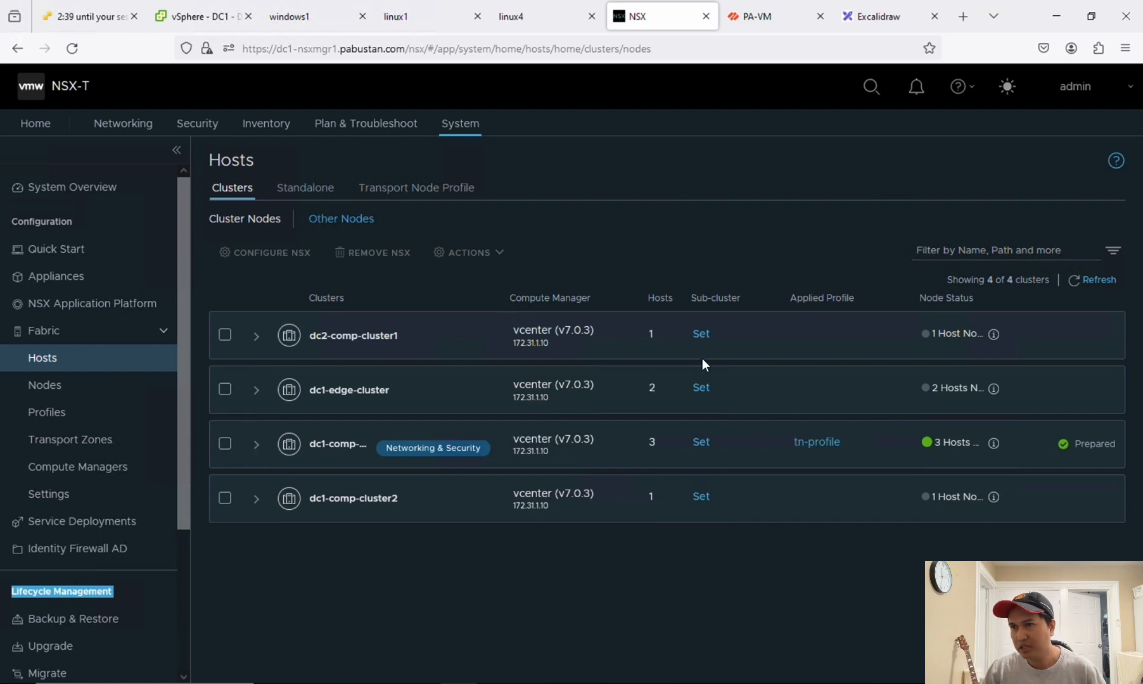
click(256, 446)
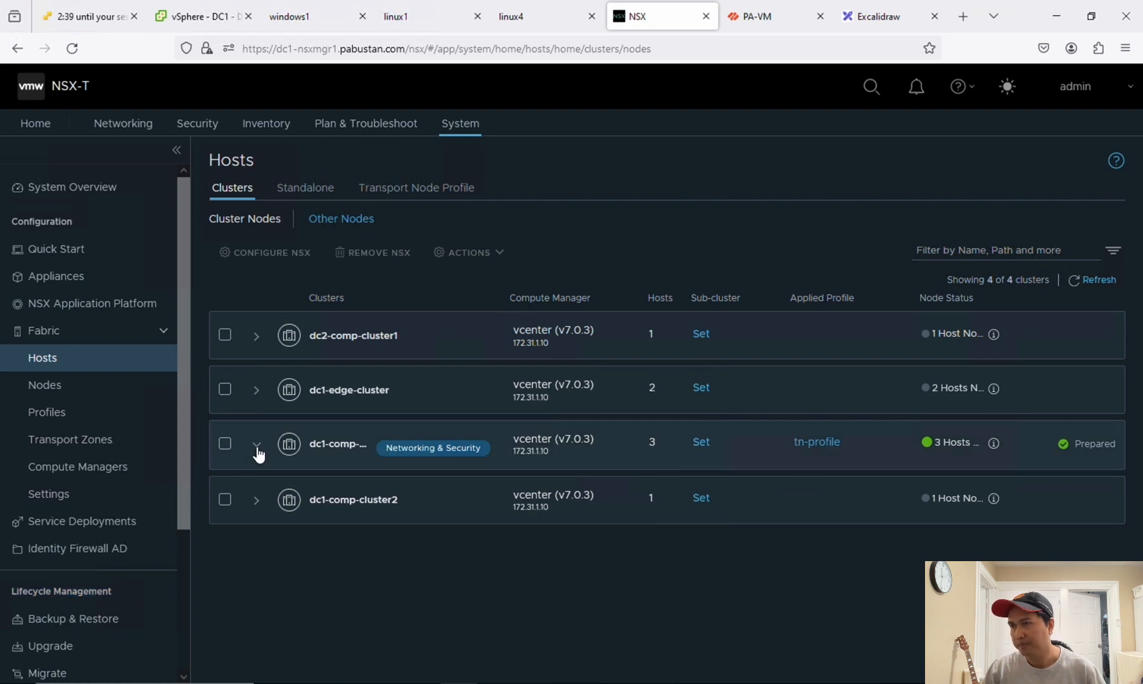
scroll(441, 501, down, 1)
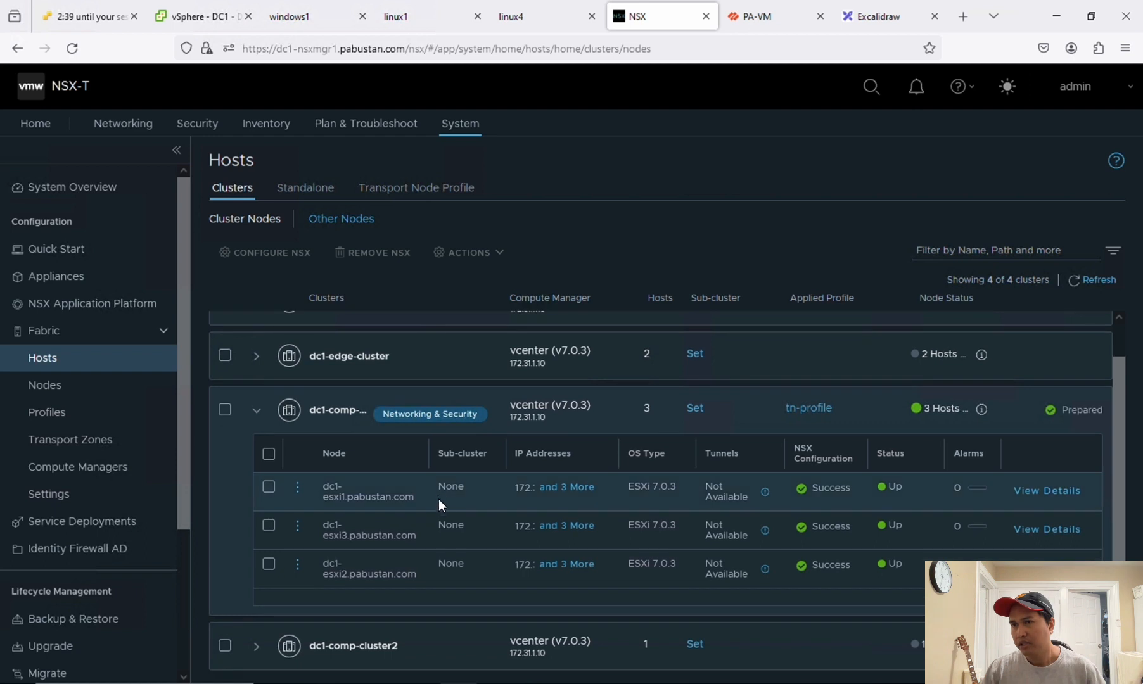
click(256, 412)
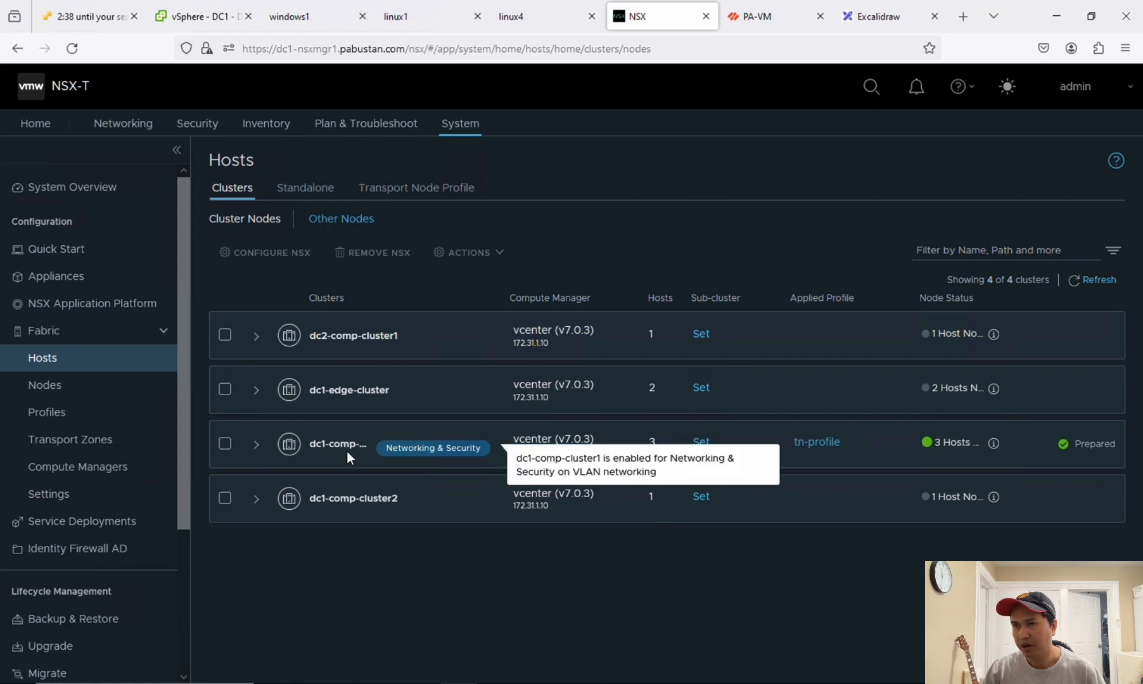
click(256, 444)
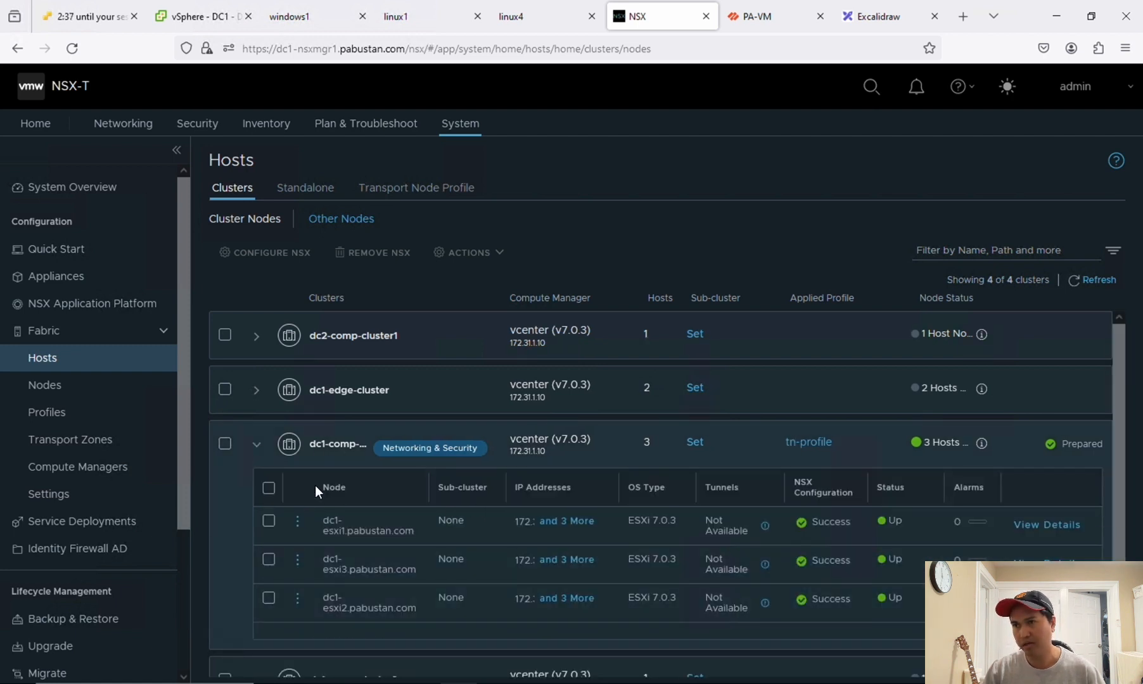
click(256, 448)
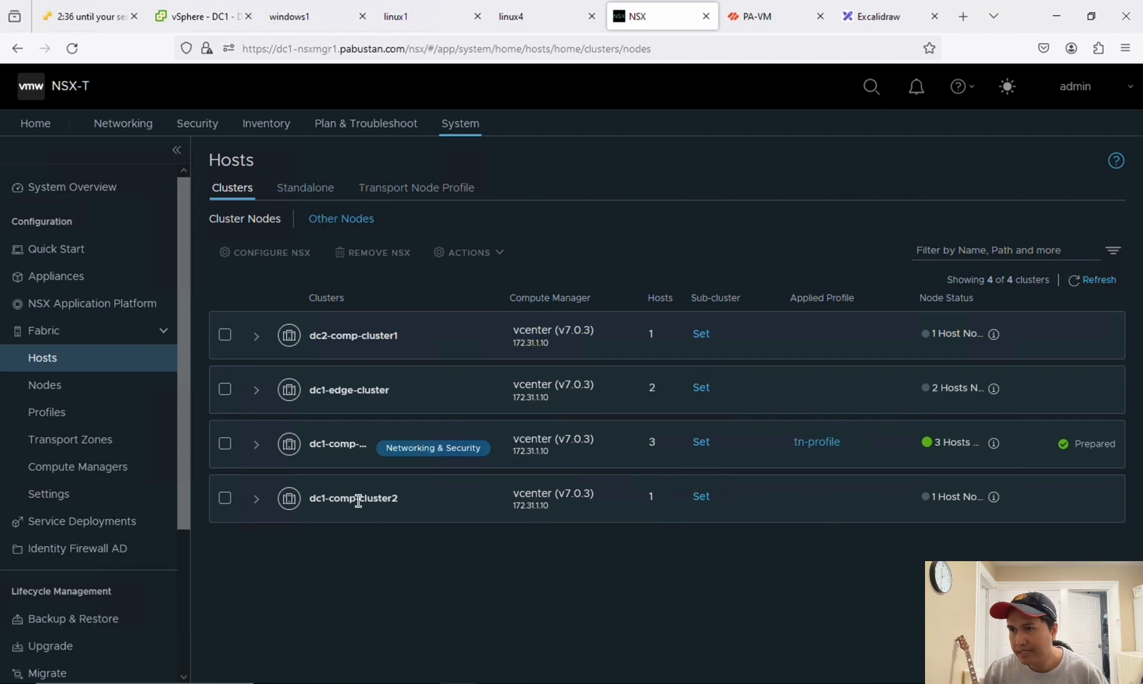
Step: Expand dc1-comp-cluster2 and check the NSX configuration of its host node
drag(310, 498, 383, 521)
click(380, 526)
click(257, 505)
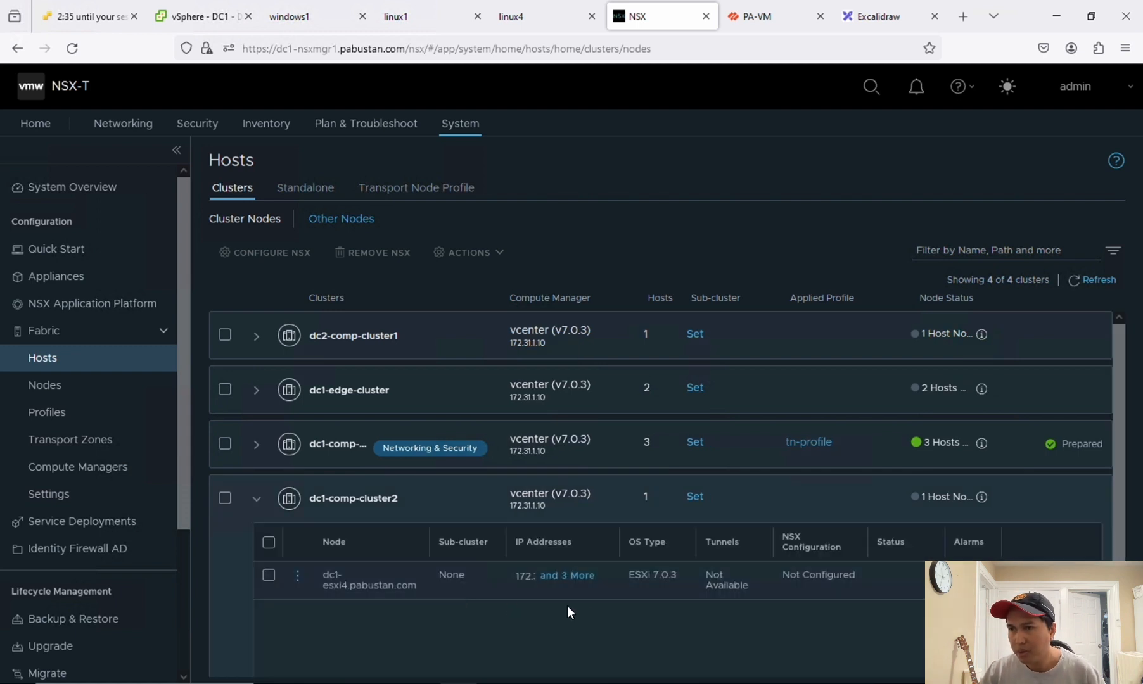
click(257, 503)
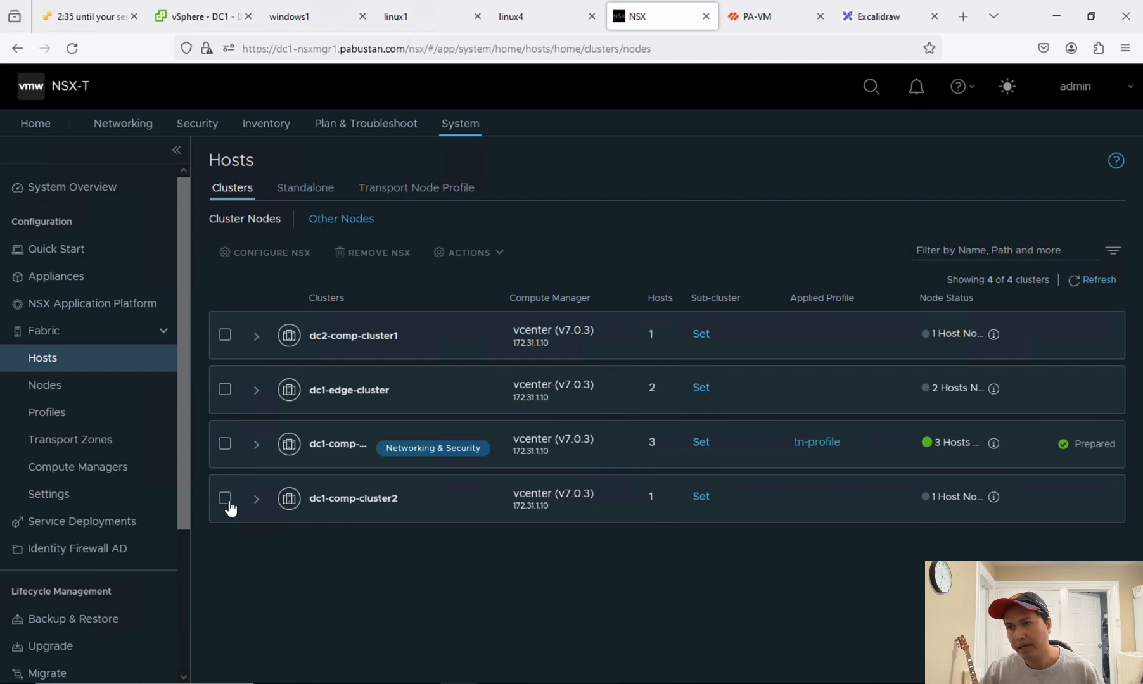
click(256, 500)
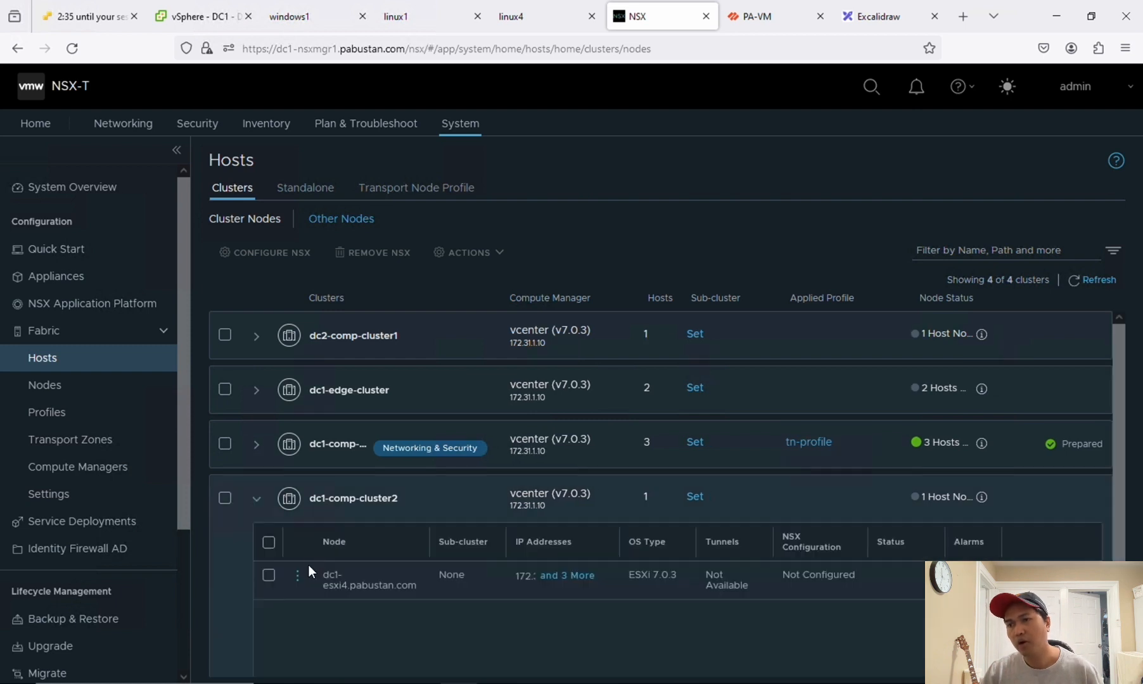
click(269, 576)
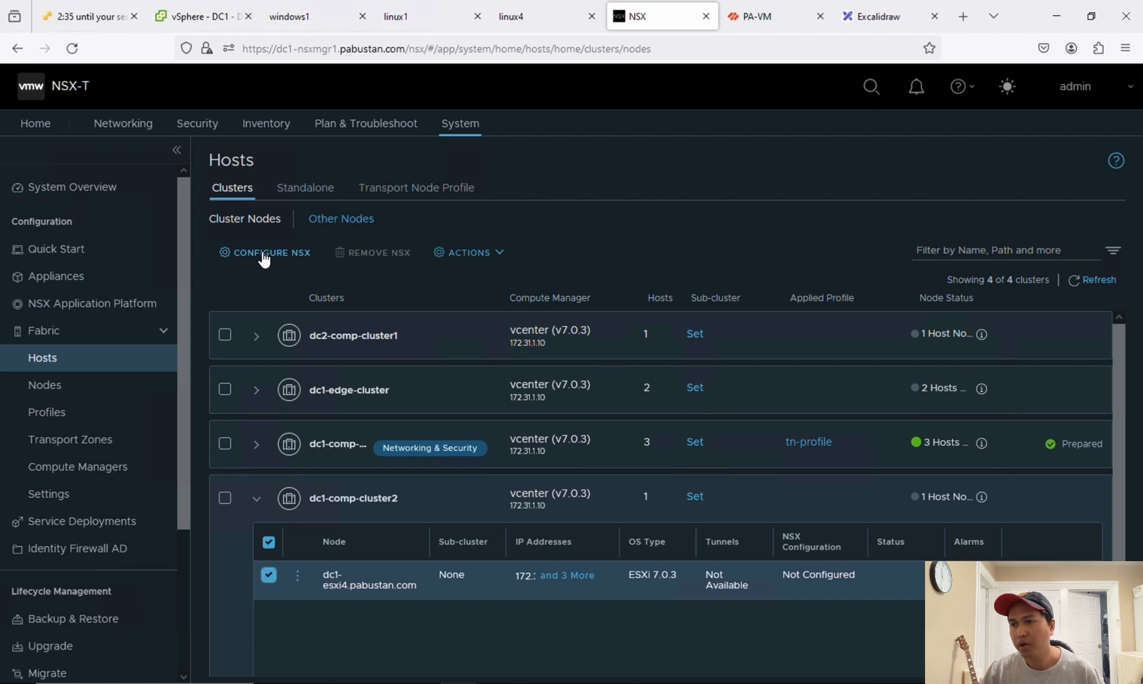
click(268, 543)
click(225, 500)
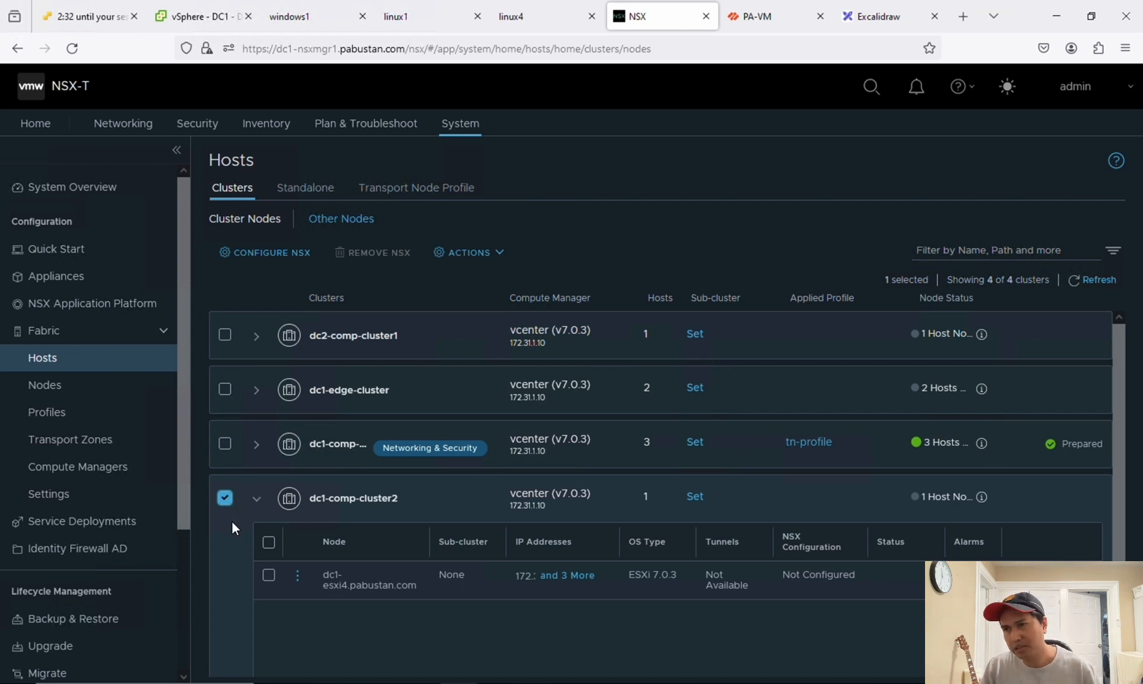
click(226, 505)
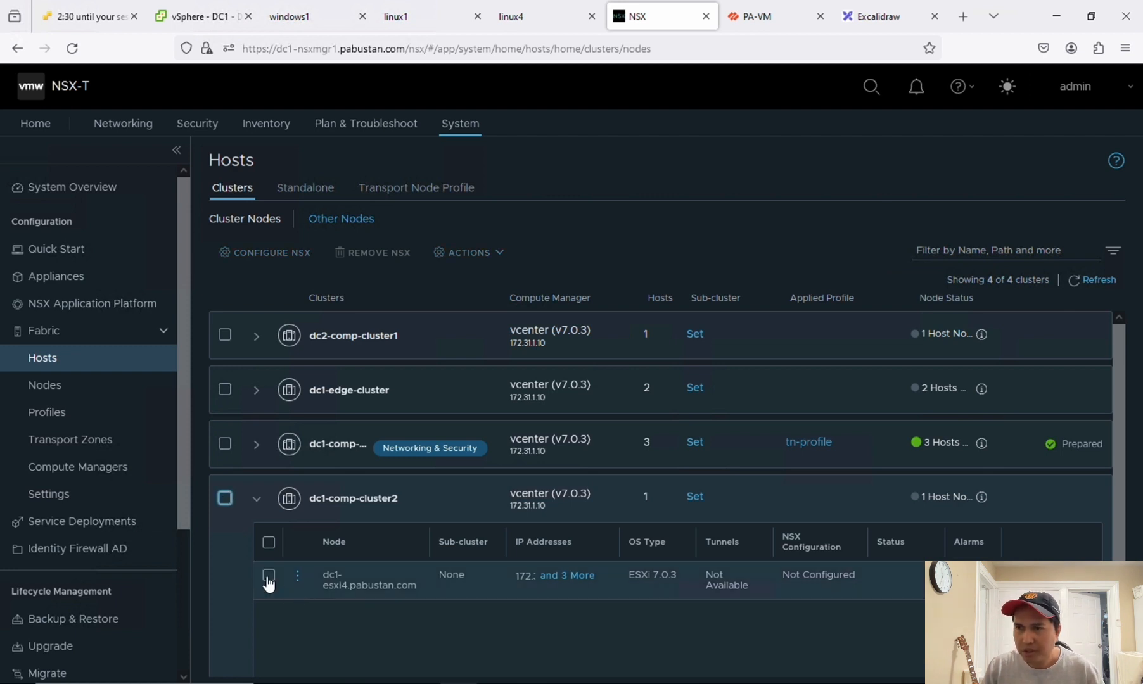
click(226, 499)
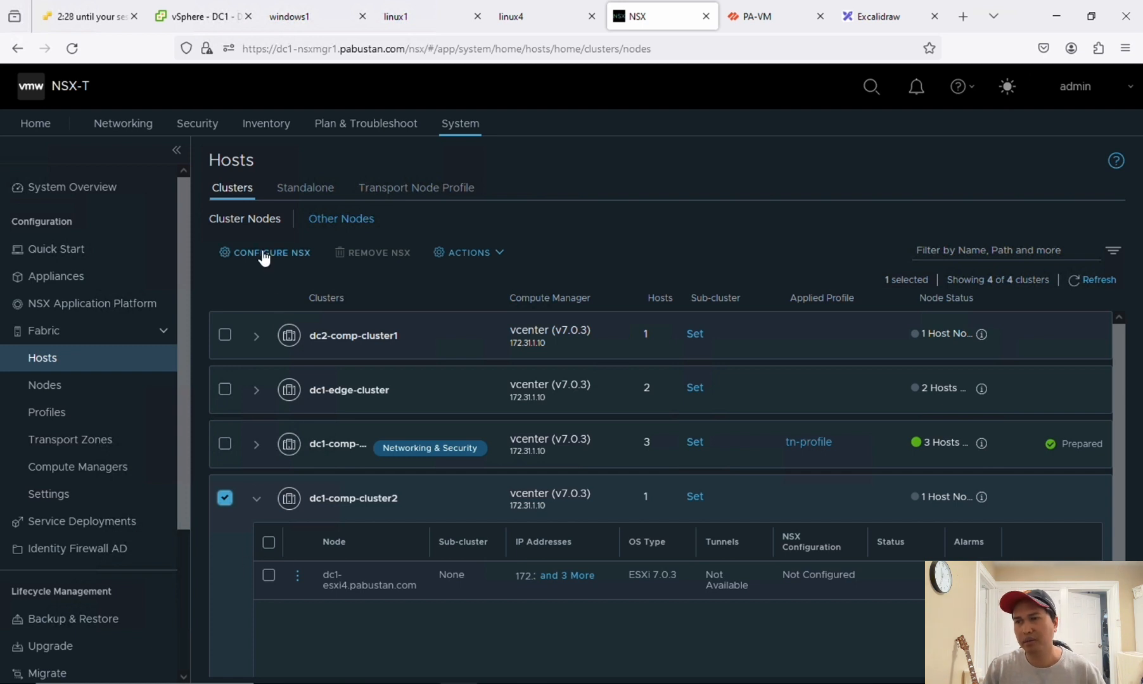
click(225, 498)
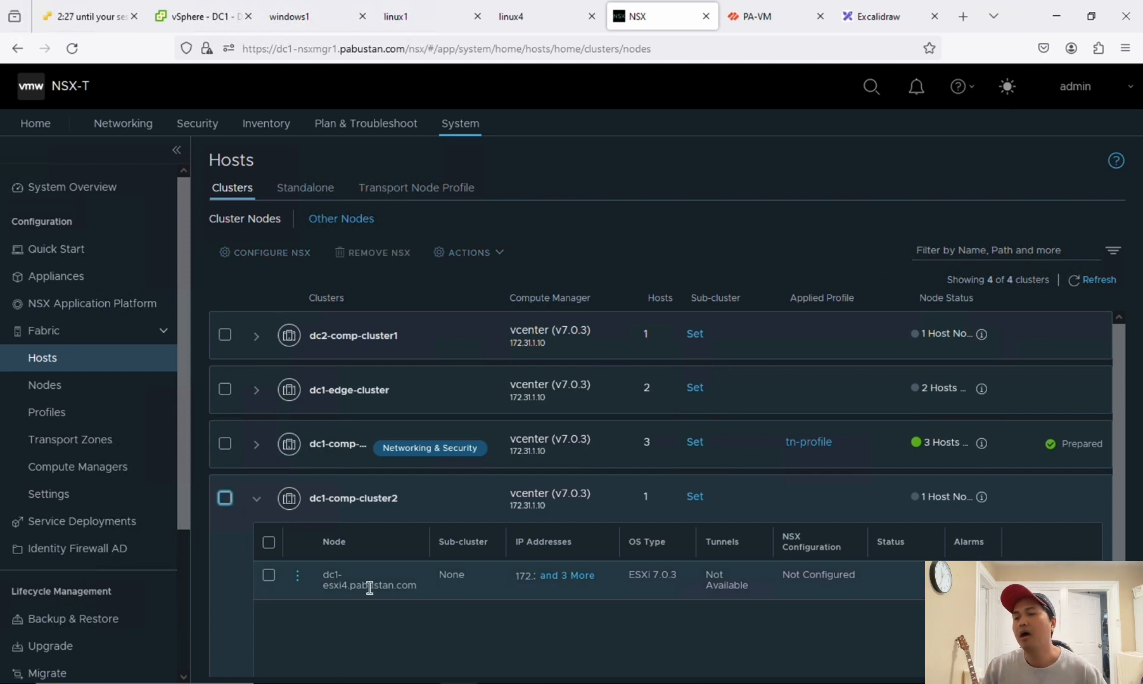
Step: Start configuring NSX on the dc1-esxi4 host, keep its host details as they are, and proceed to preparing the host
click(269, 577)
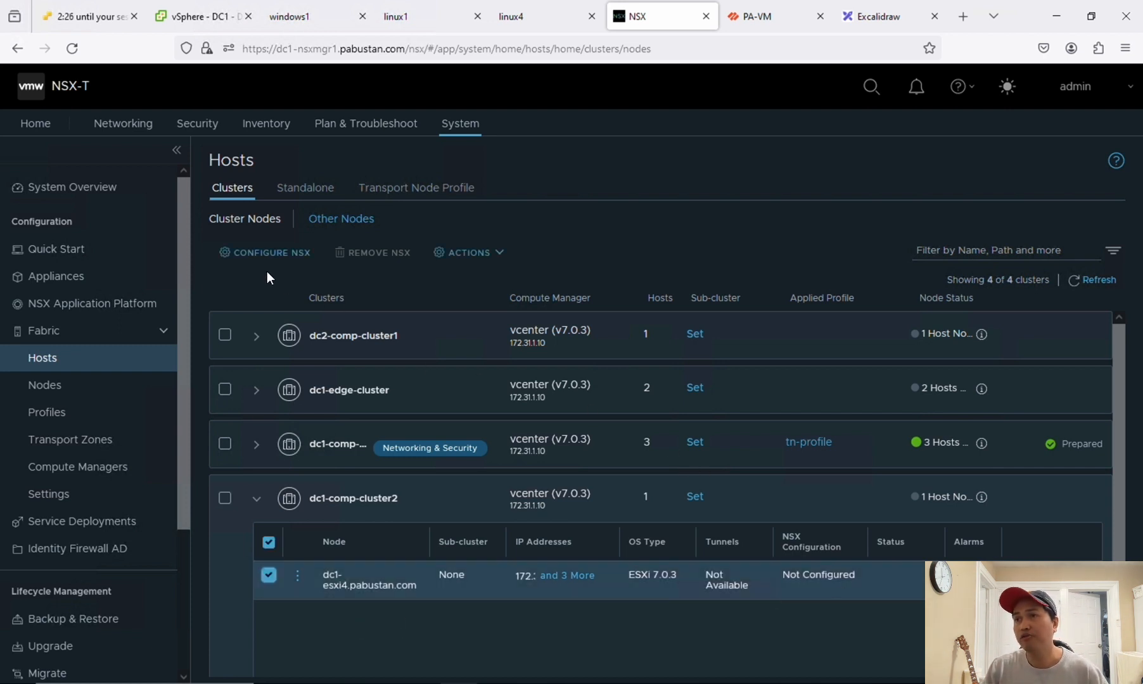
click(272, 254)
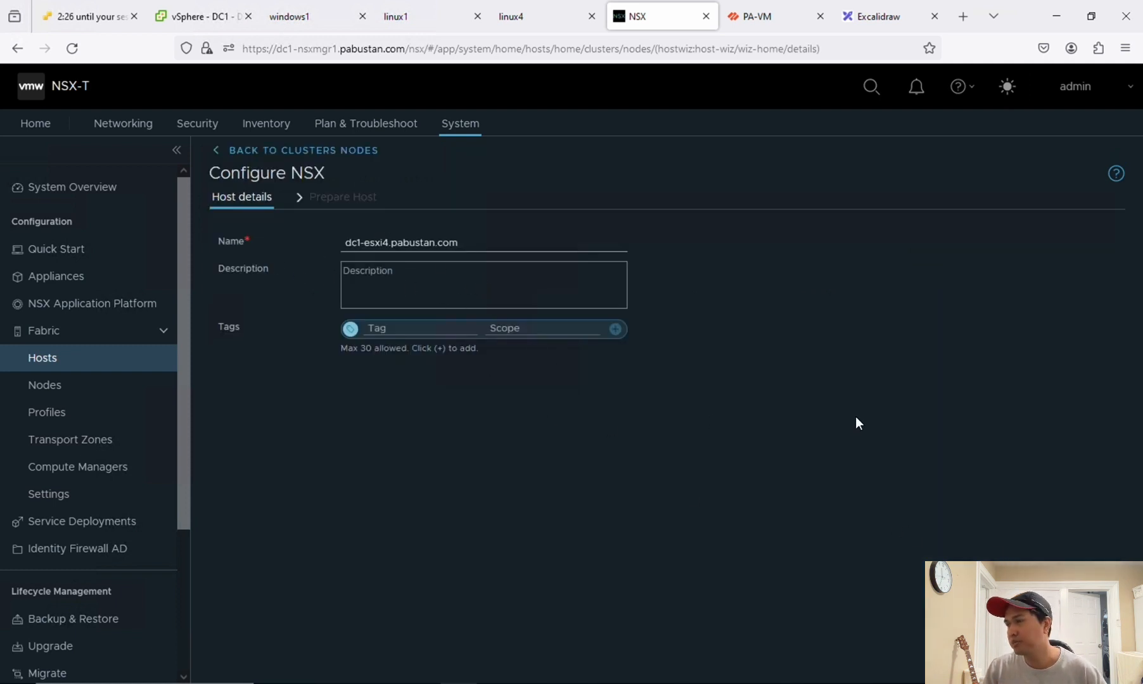
click(1100, 662)
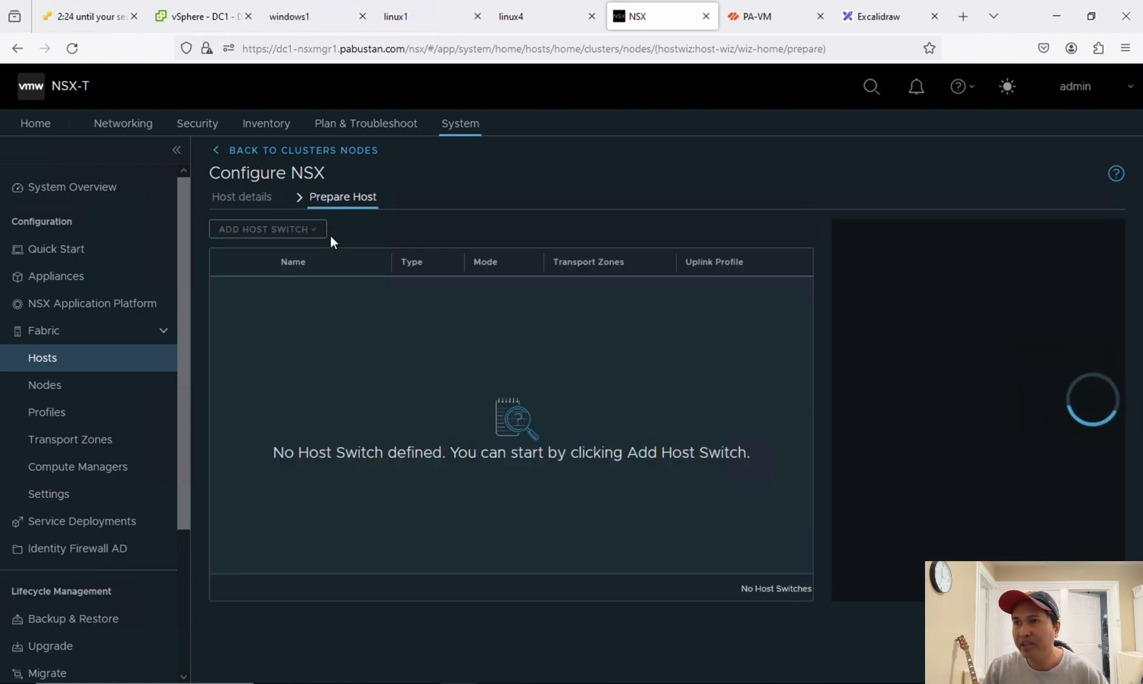
Step: Add an NVDS host switch named n-vds to the host, keeping its mode at Standard
click(313, 232)
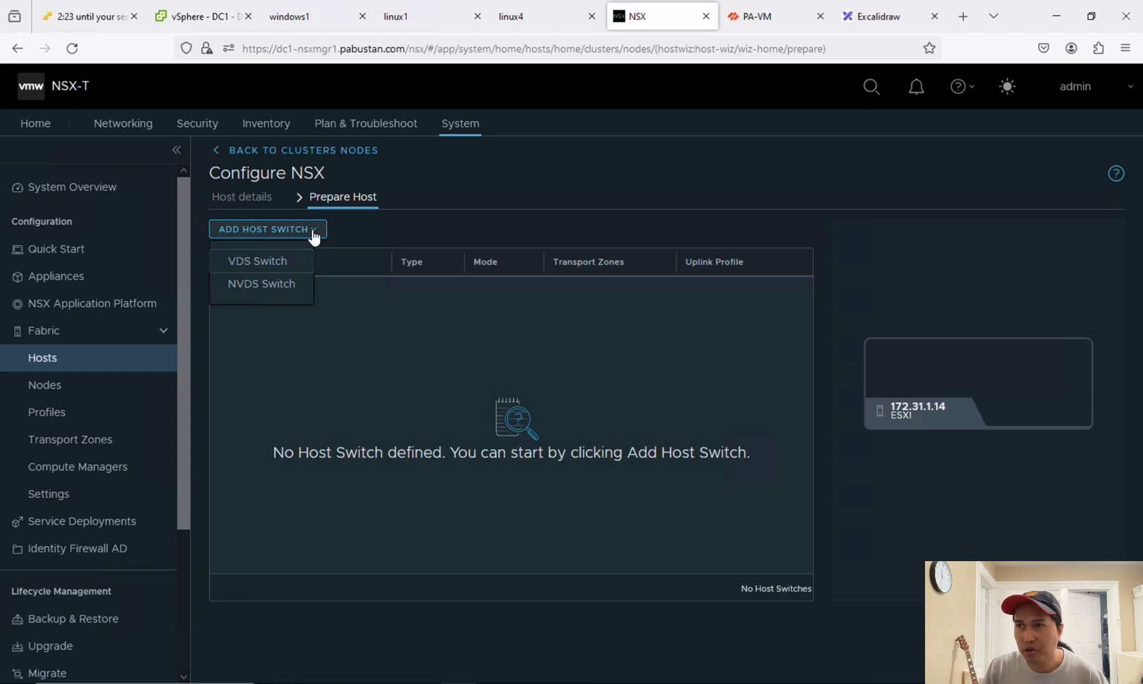
click(259, 286)
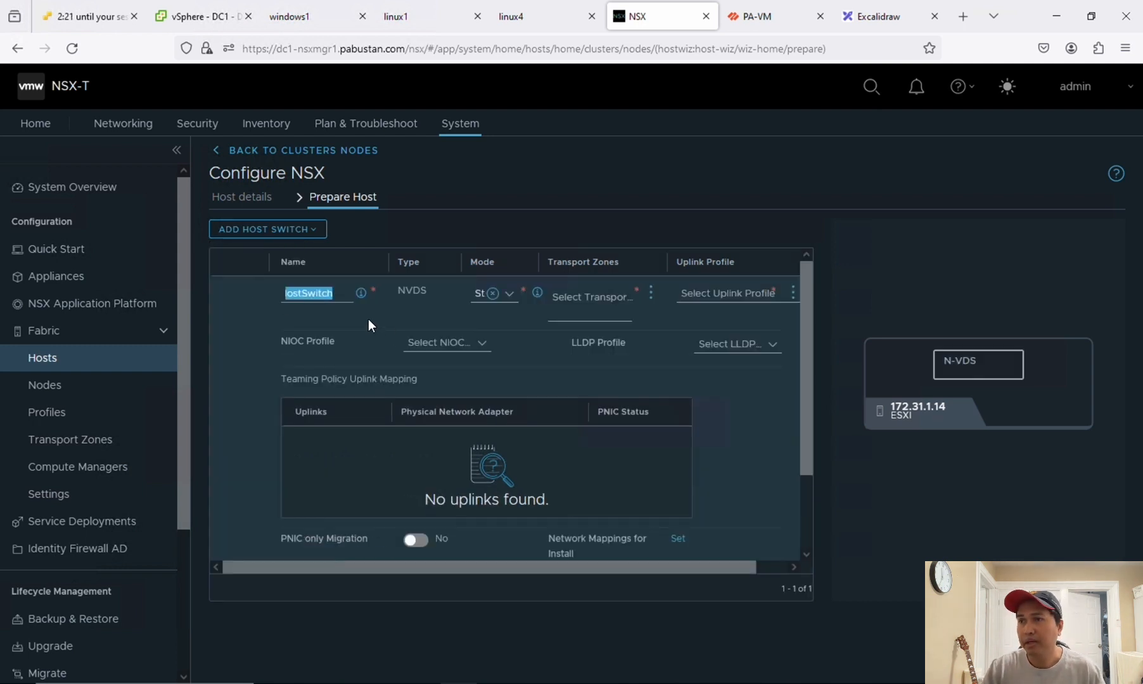
text(n)
text(-vds)
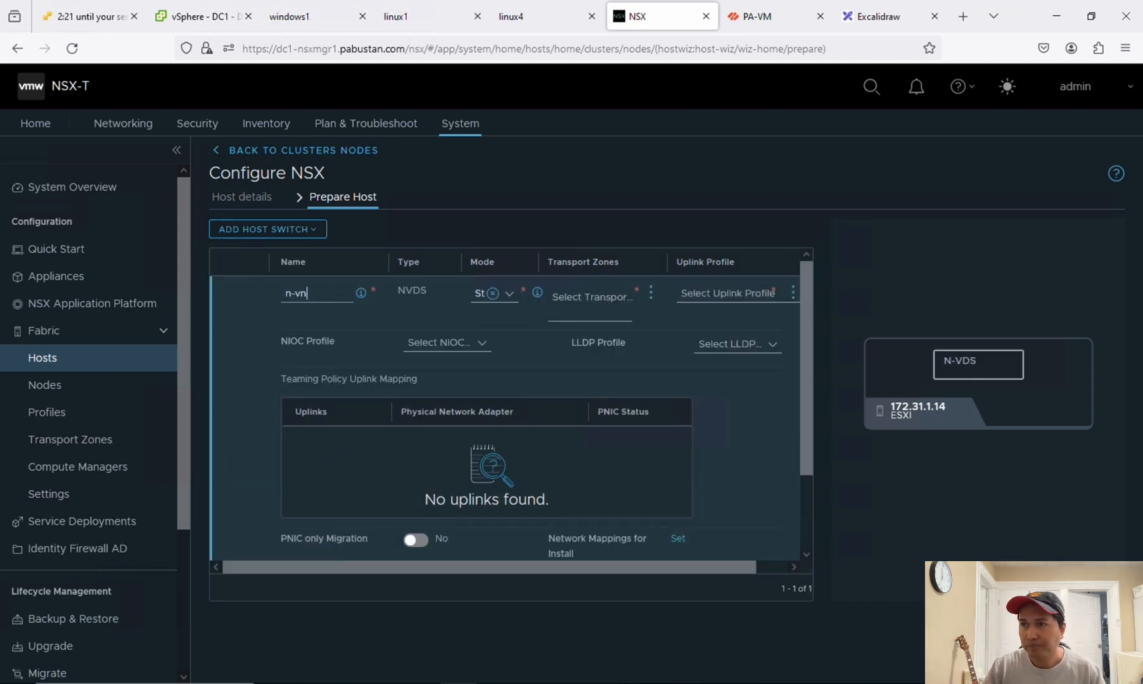
key(BackSpace)
text(s)
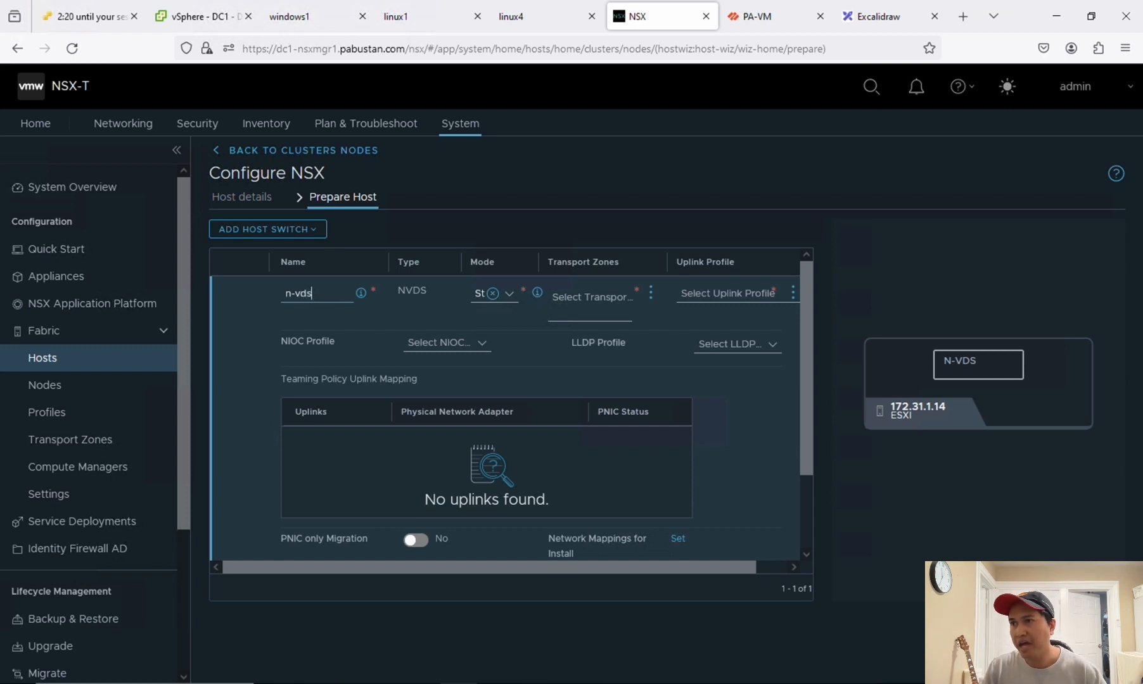
click(510, 295)
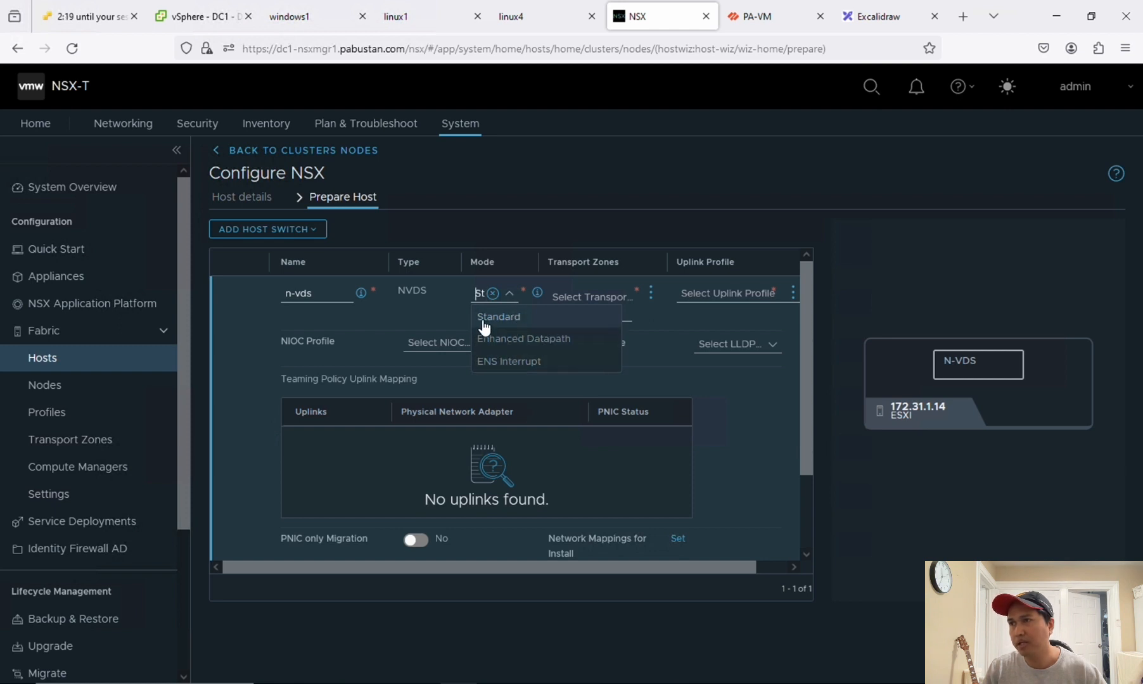
click(516, 264)
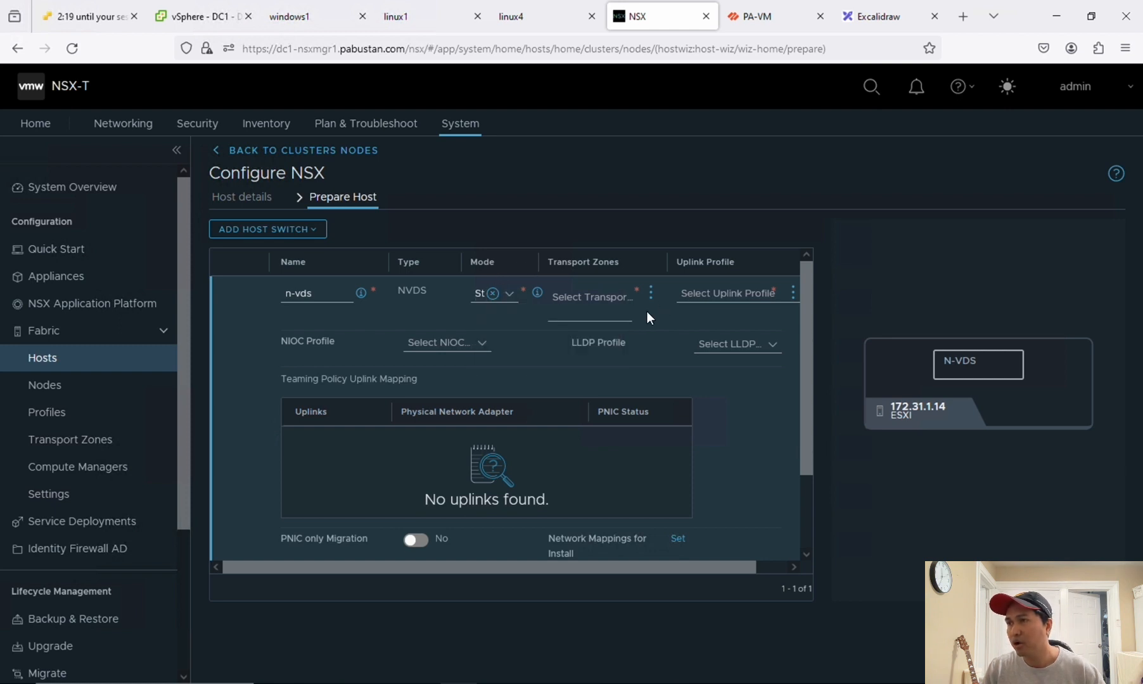
Step: Assign the tz-vlan transport zone and the nsx-uplink-profile uplink profile to the n-vds switch
click(611, 301)
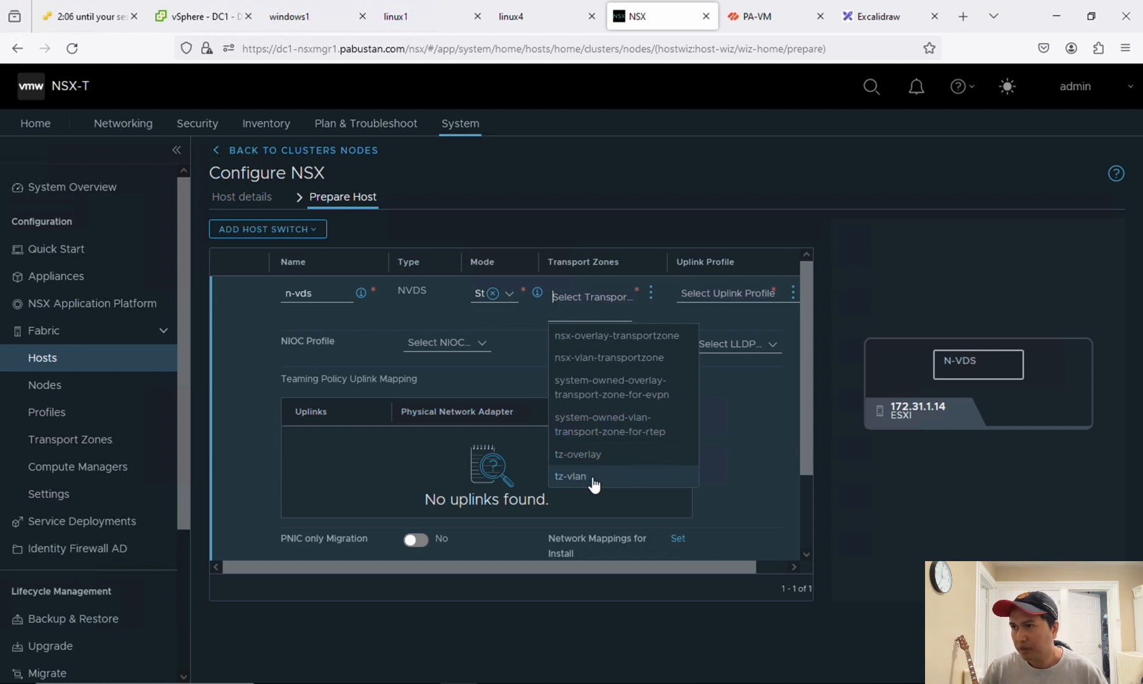
click(592, 477)
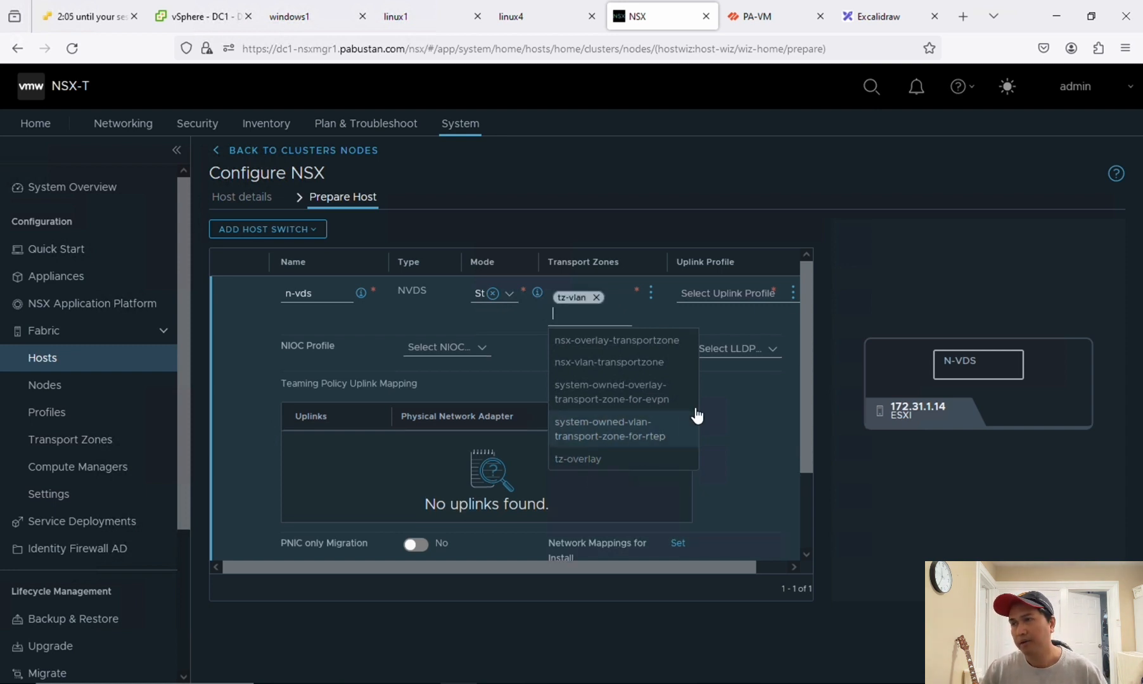
click(742, 398)
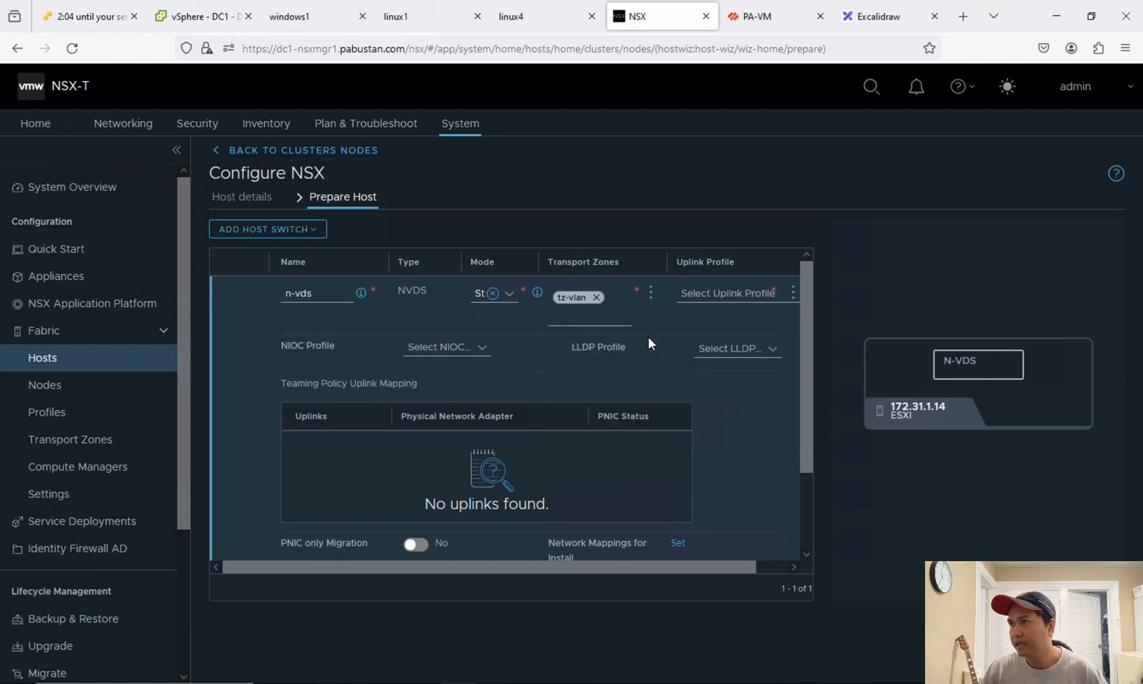
click(722, 294)
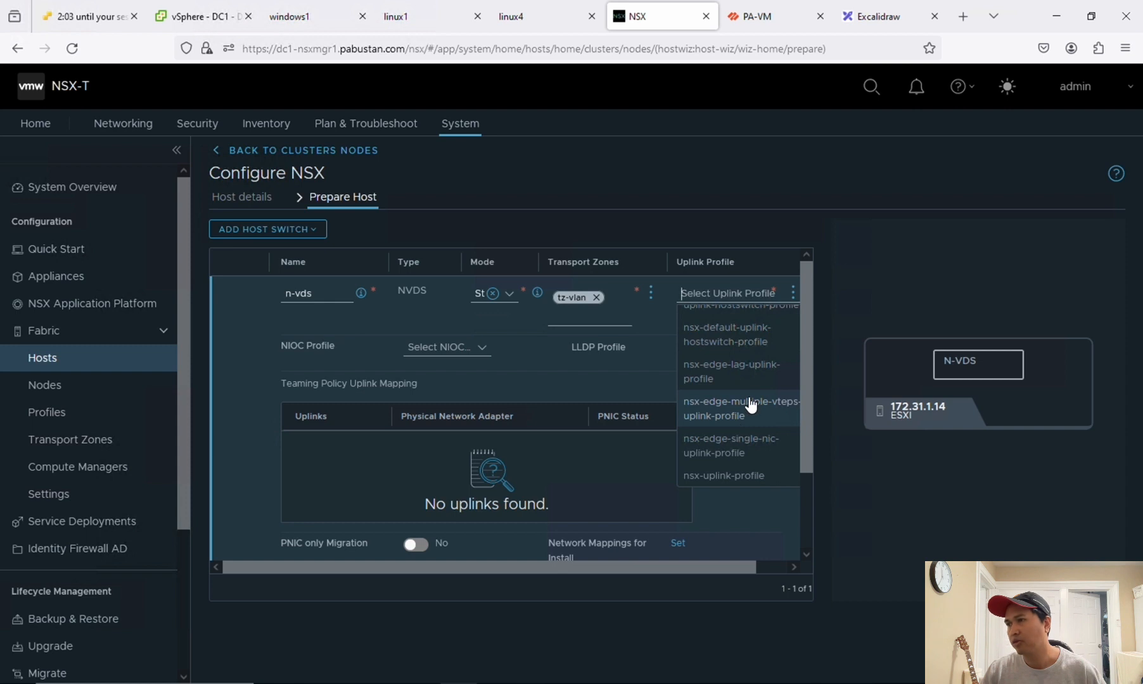
scroll(740, 472, down, 1)
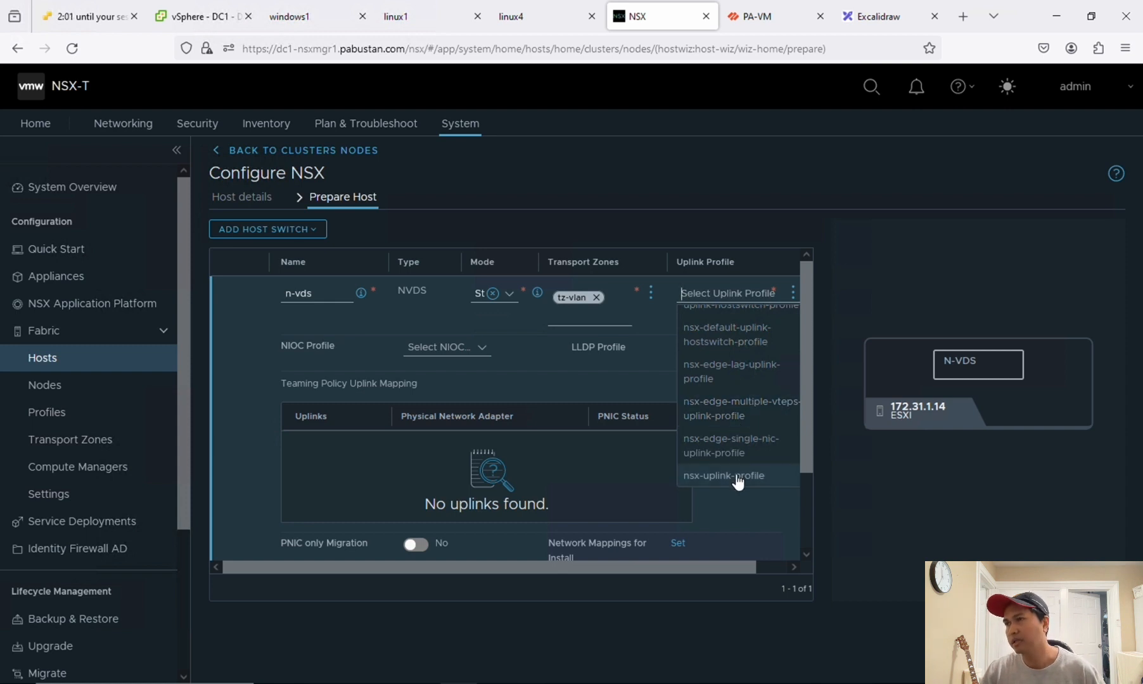
click(737, 476)
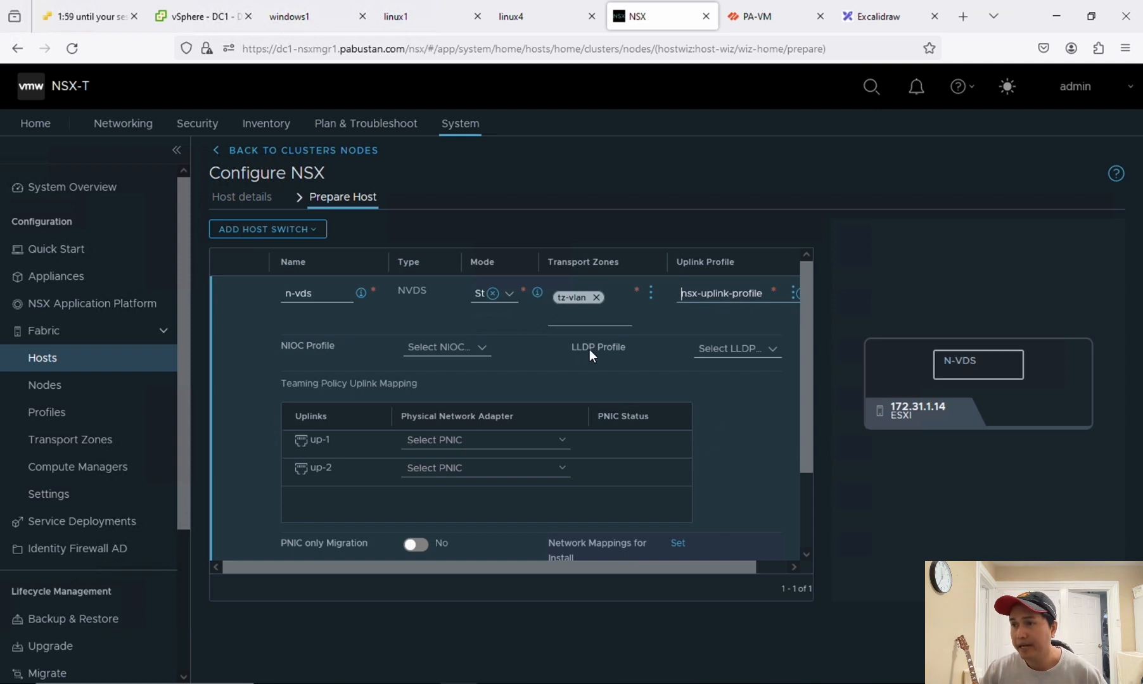
Step: View the physical network adapters offered for uplink up-1 in the teaming policy uplink mapping
click(470, 445)
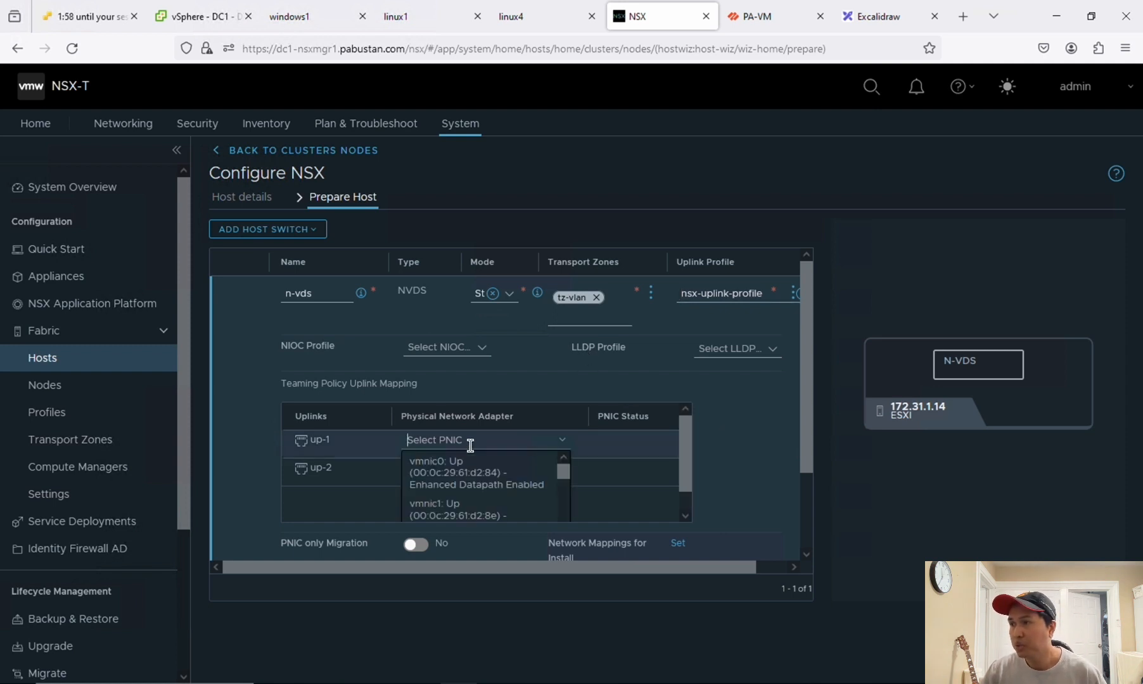
click(683, 444)
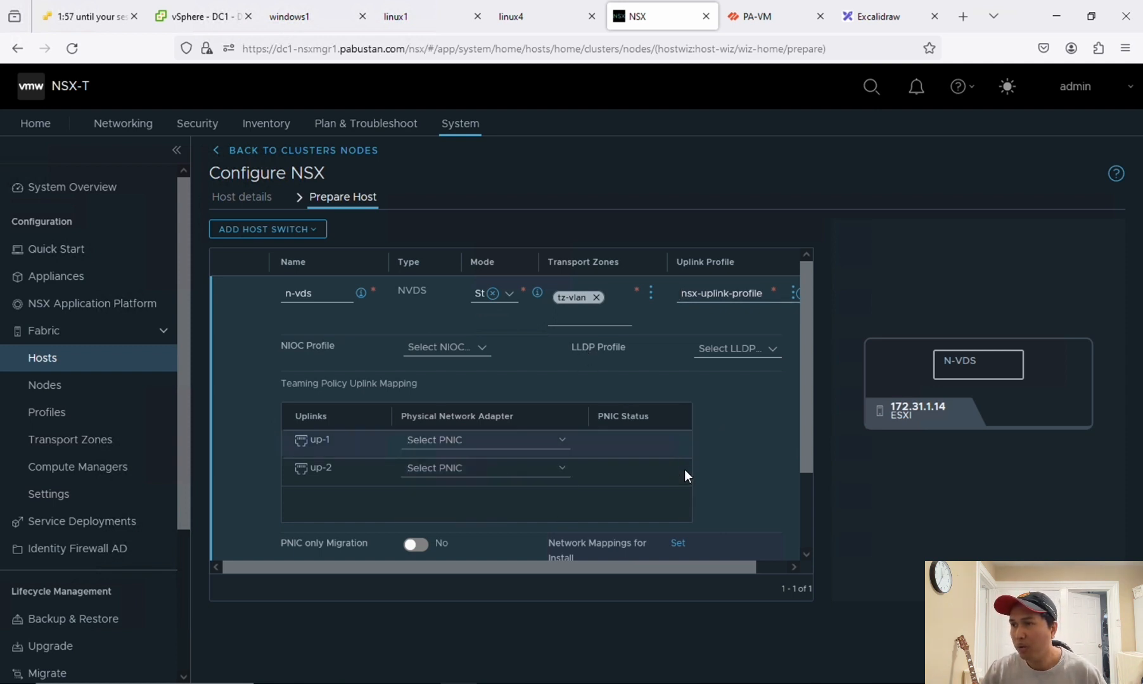
click(563, 441)
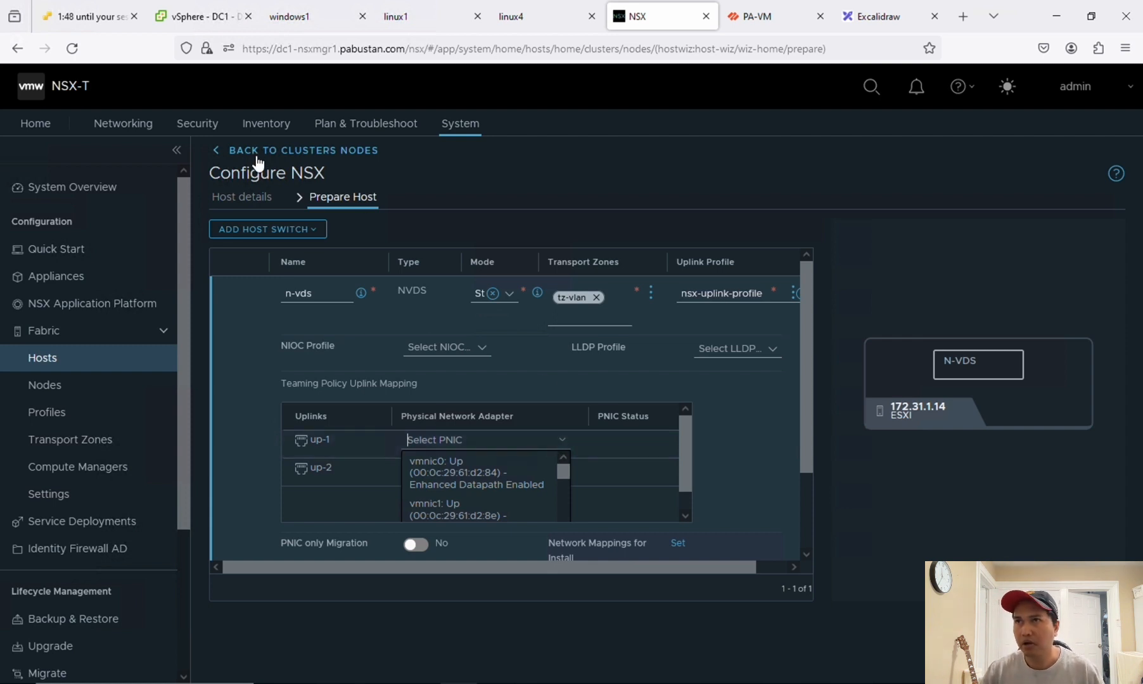
Step: Switch to the vSphere Client and examine the networks and physical adapters of dc1-esxi4 in dc1-comp-cluster2, checking which vmnics have no switch
click(206, 21)
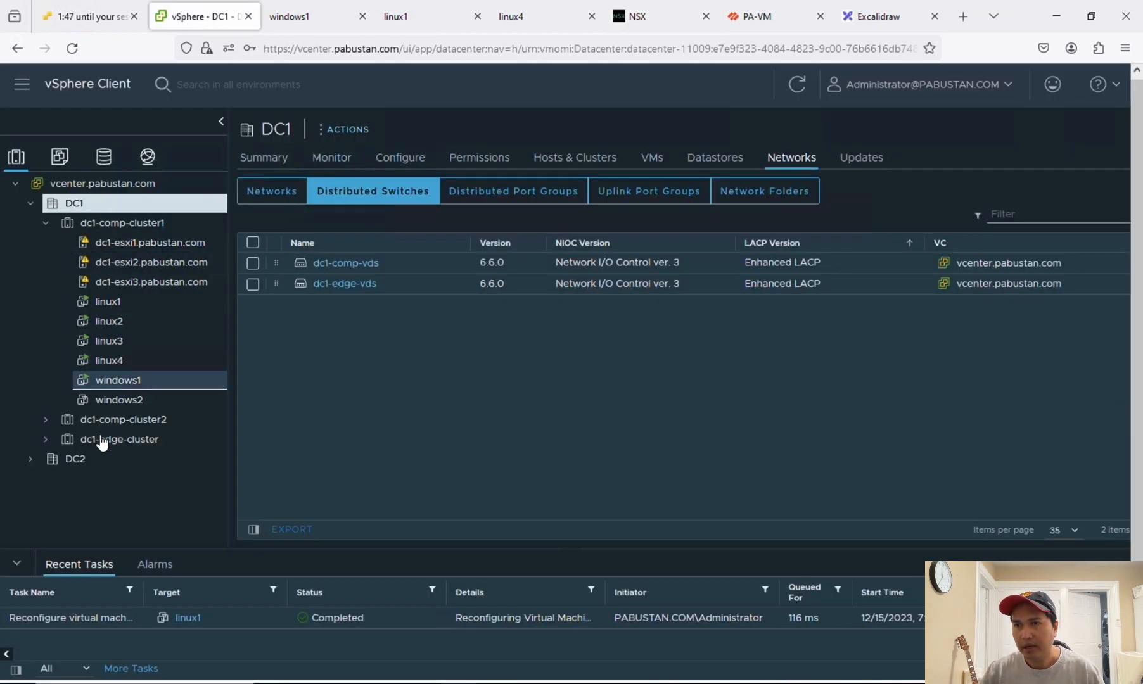
click(45, 422)
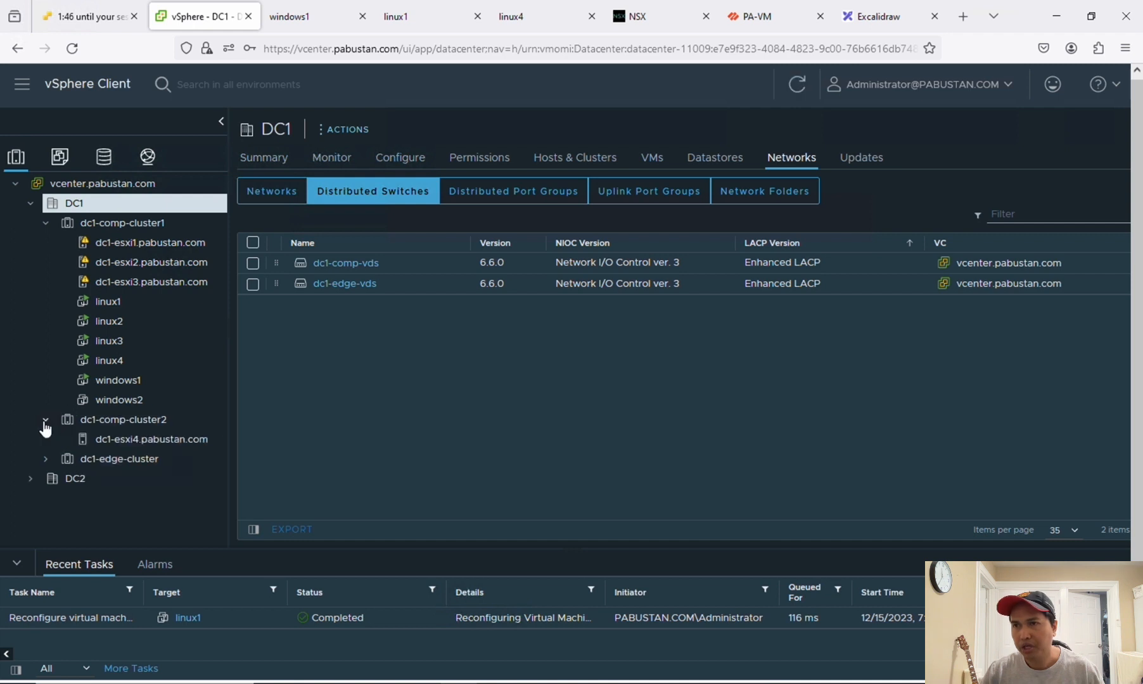
click(122, 442)
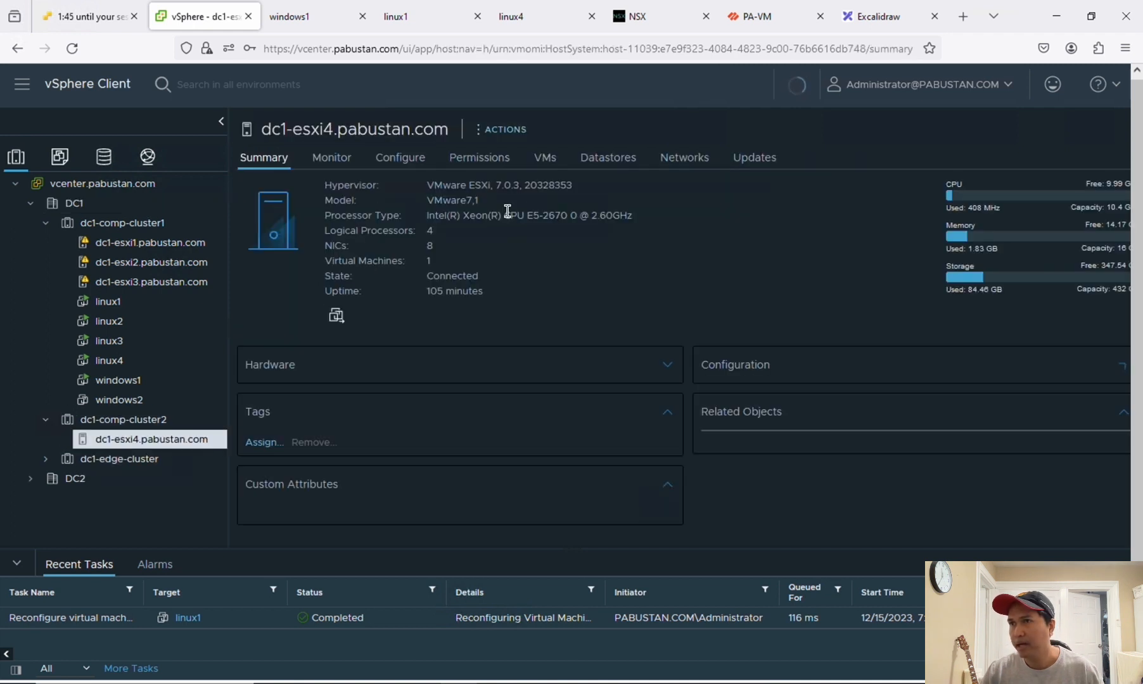
click(394, 168)
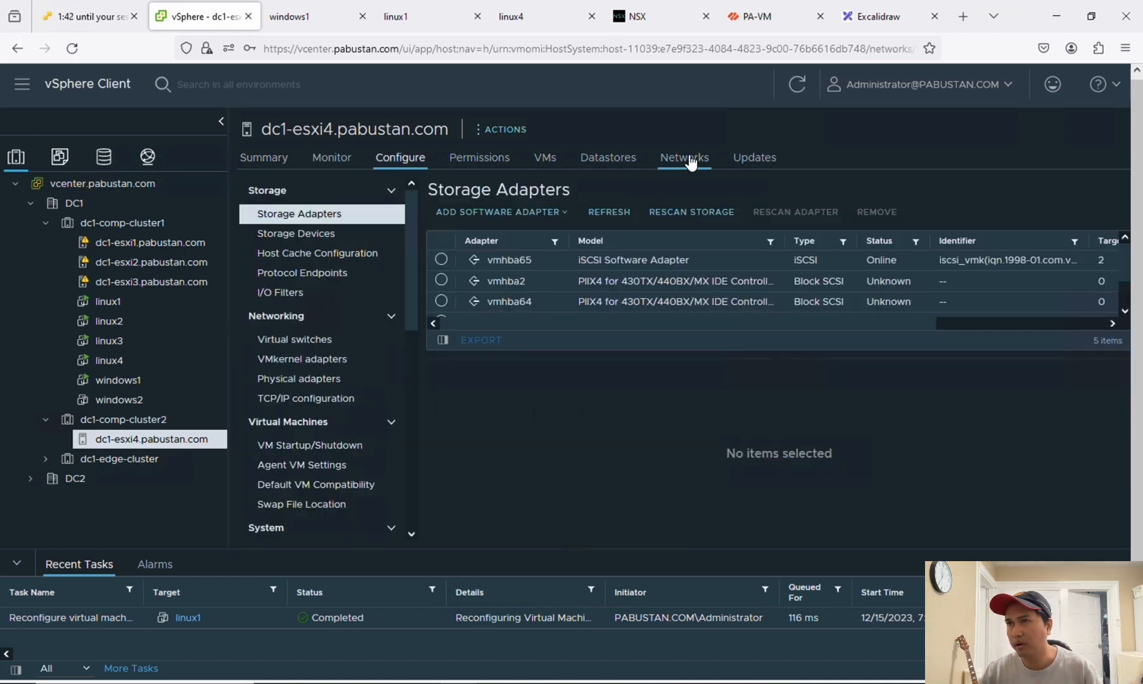
click(690, 159)
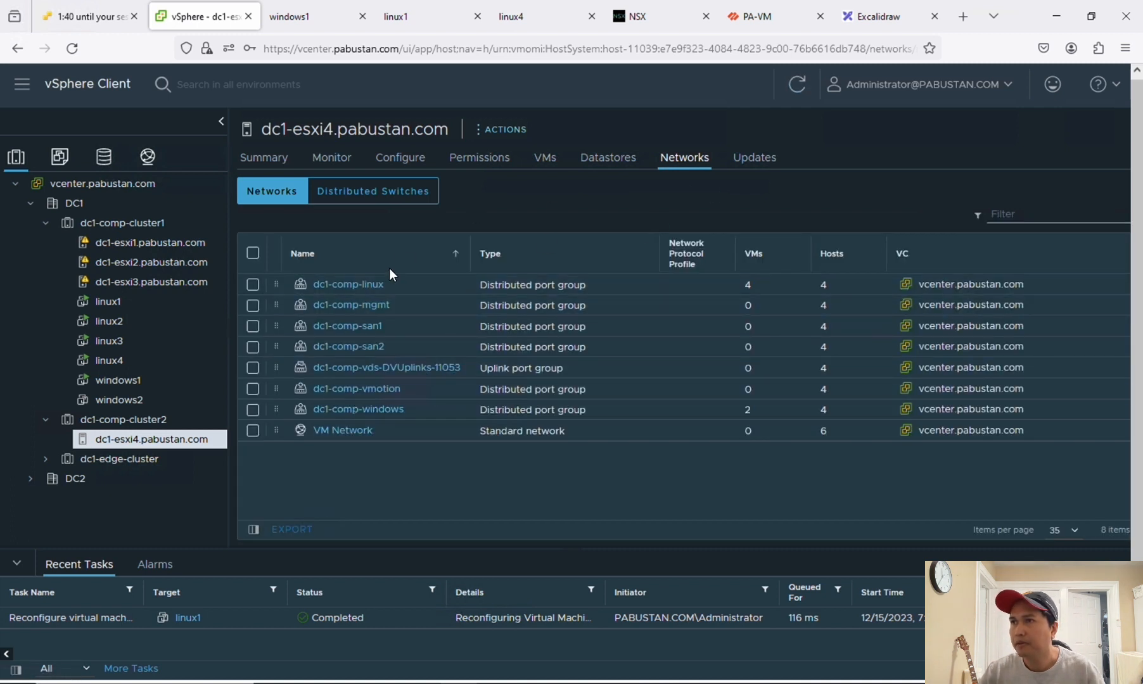
click(398, 163)
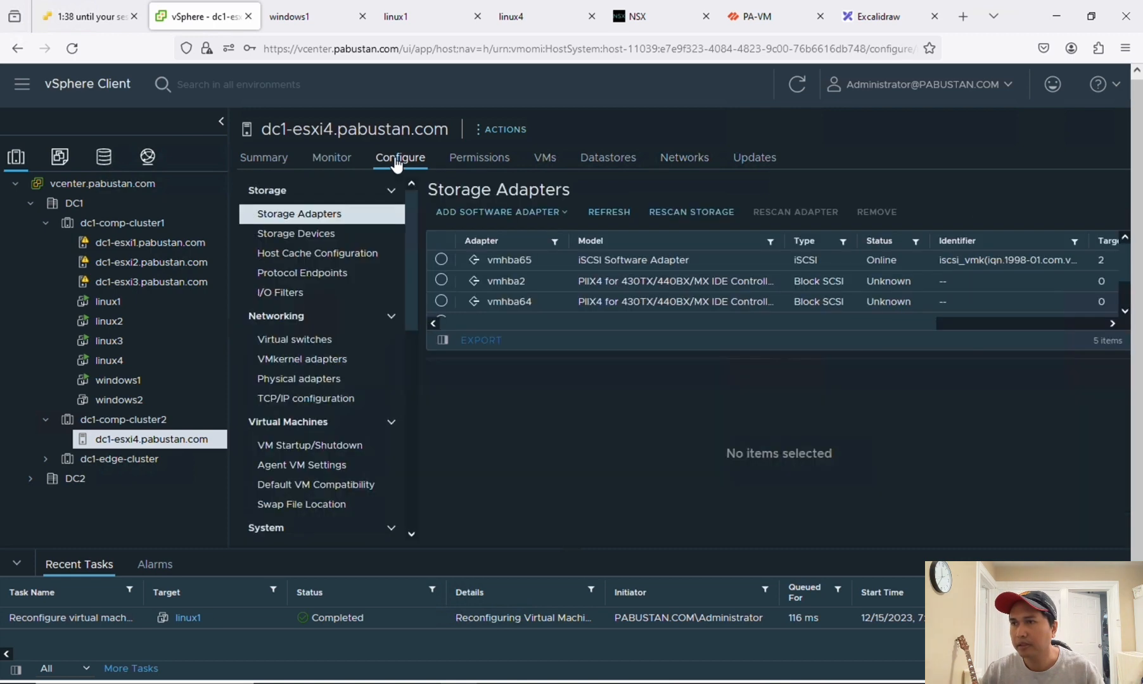
drag(415, 286, 411, 343)
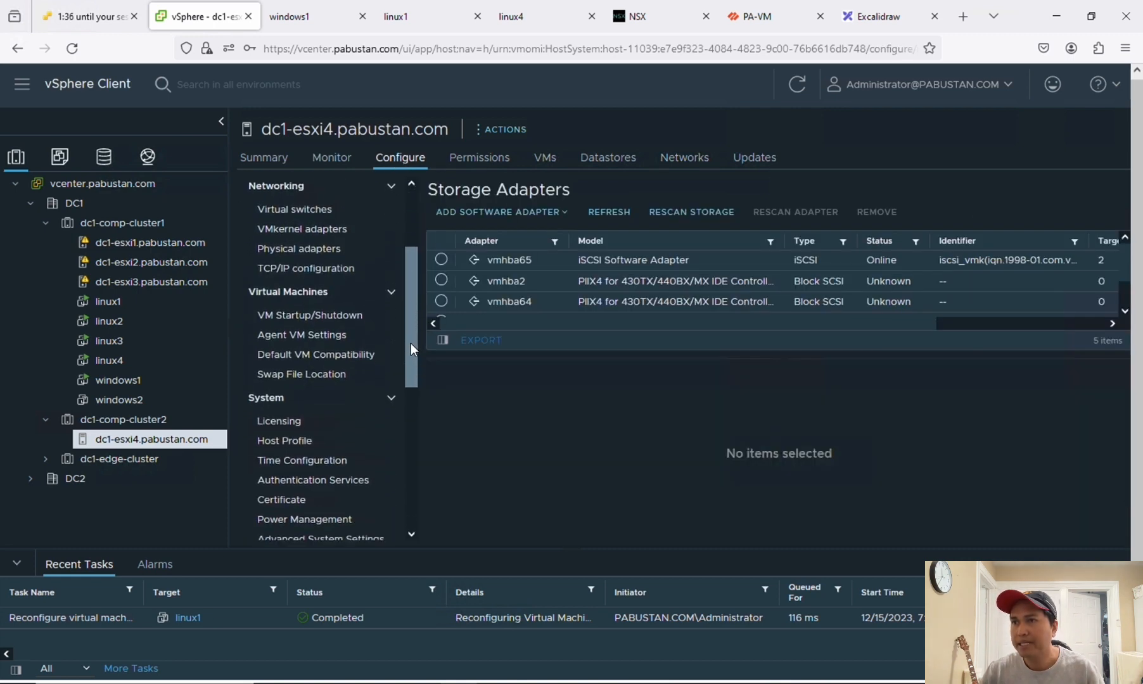
click(307, 250)
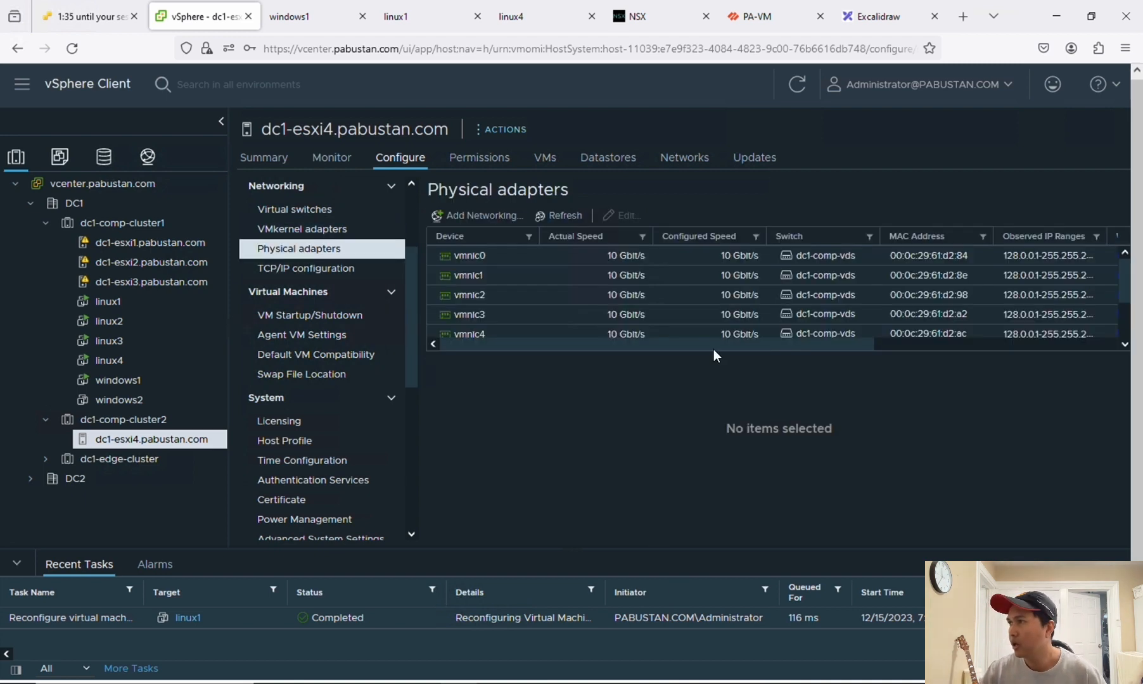
drag(1126, 285, 1126, 321)
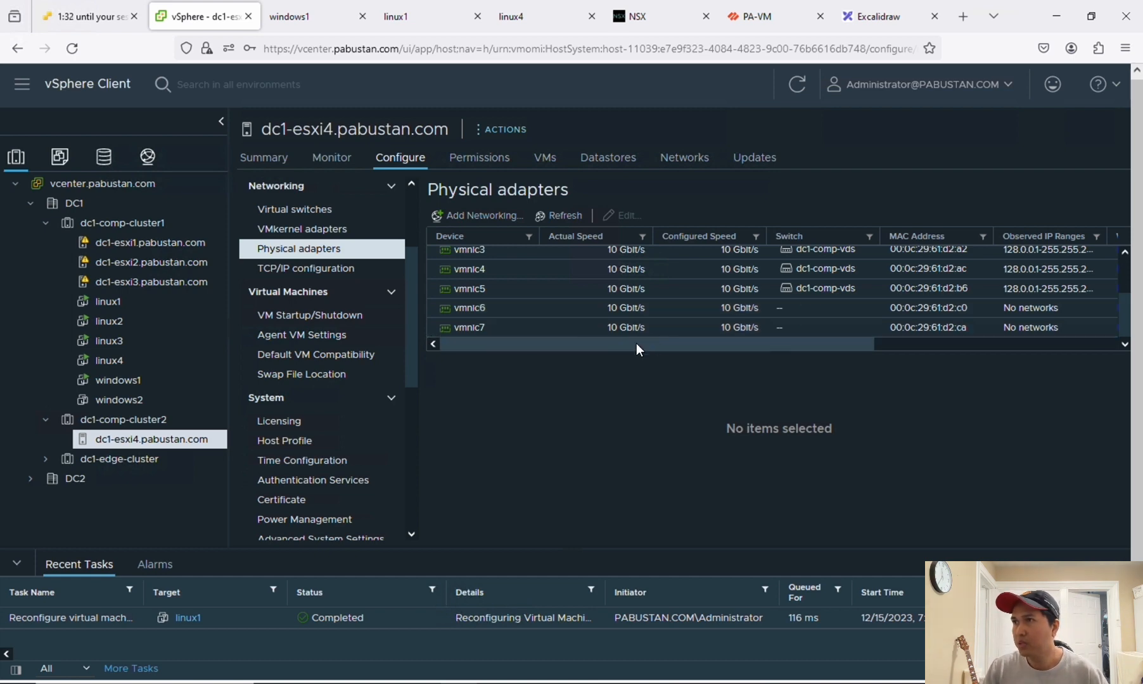
Step: Return to NSX and map uplink up-1 of the n-vds switch to physical adapter vmnic6
click(649, 21)
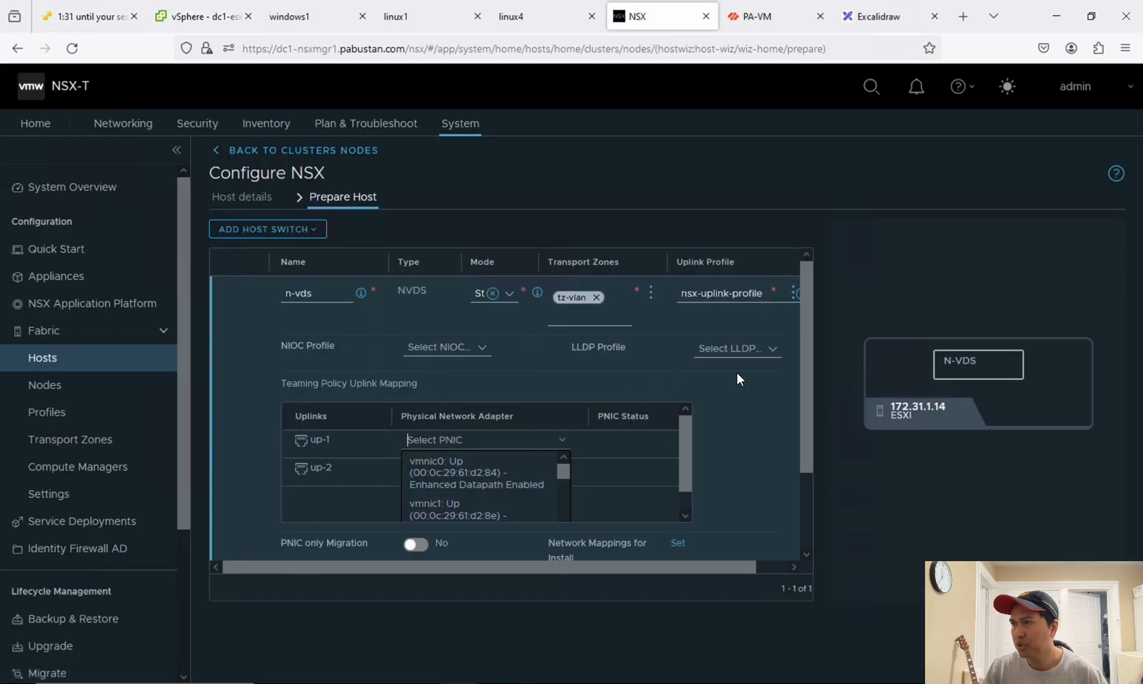
drag(807, 352, 808, 373)
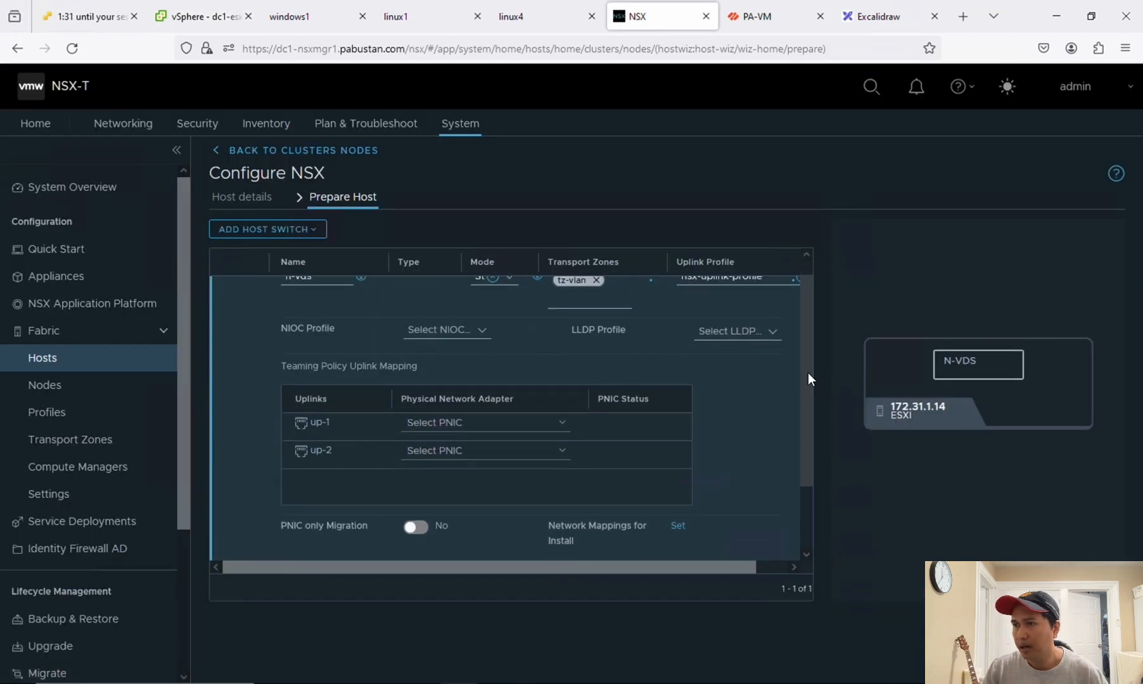
click(560, 412)
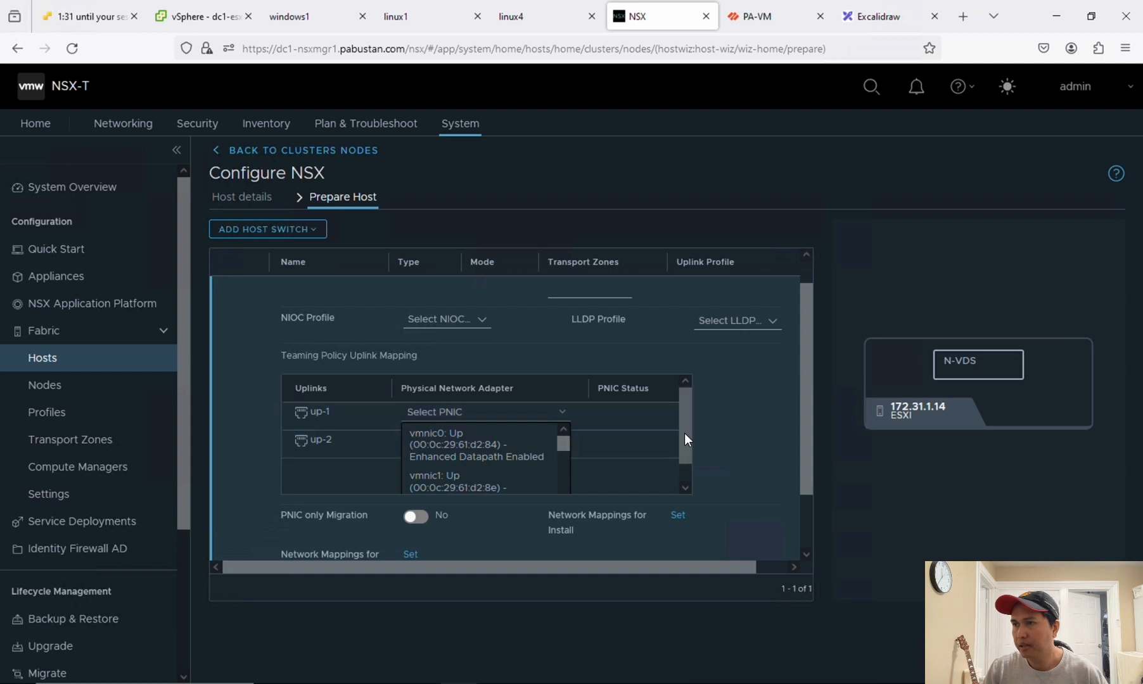
click(685, 453)
click(488, 410)
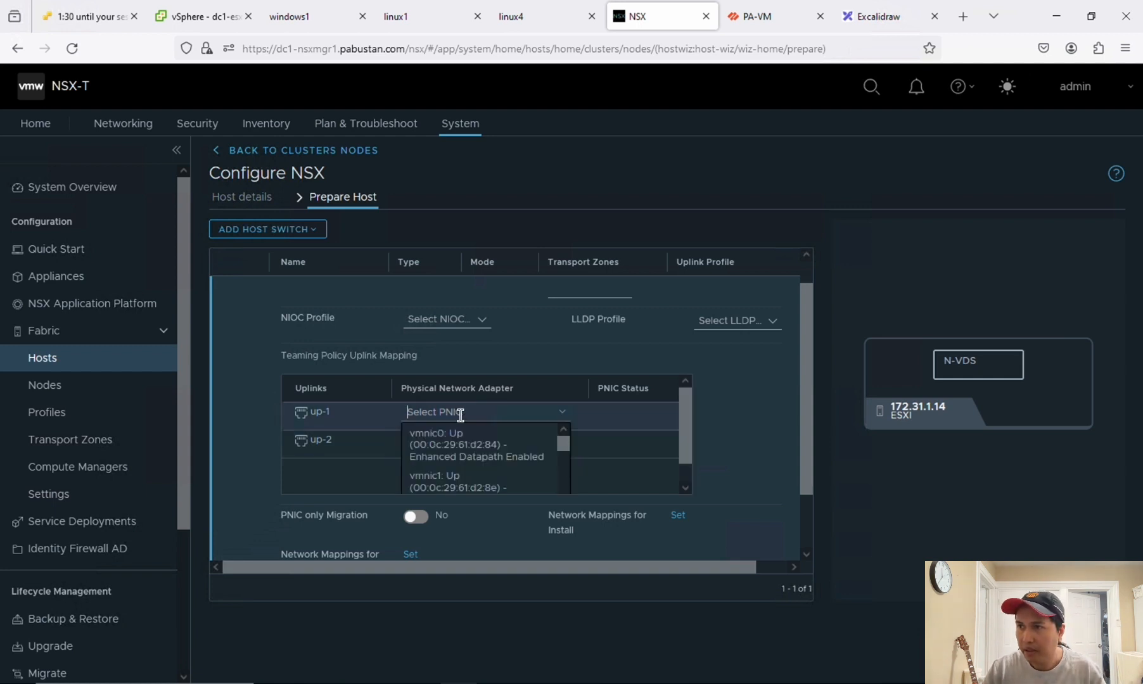
text(vmnic6)
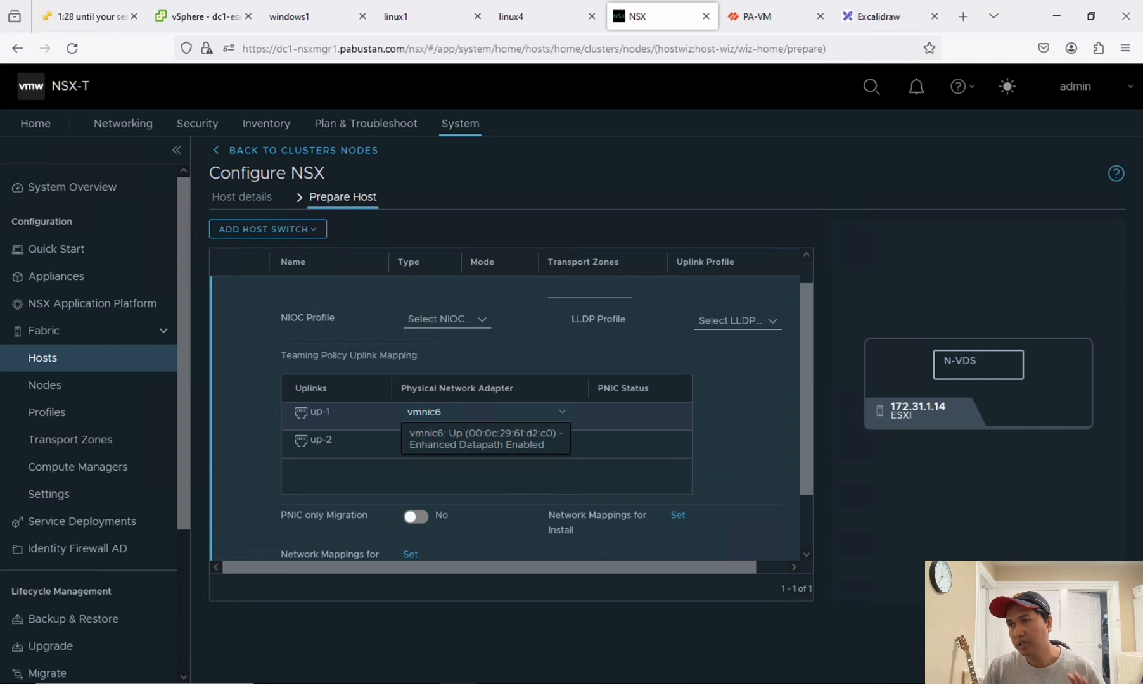
click(437, 443)
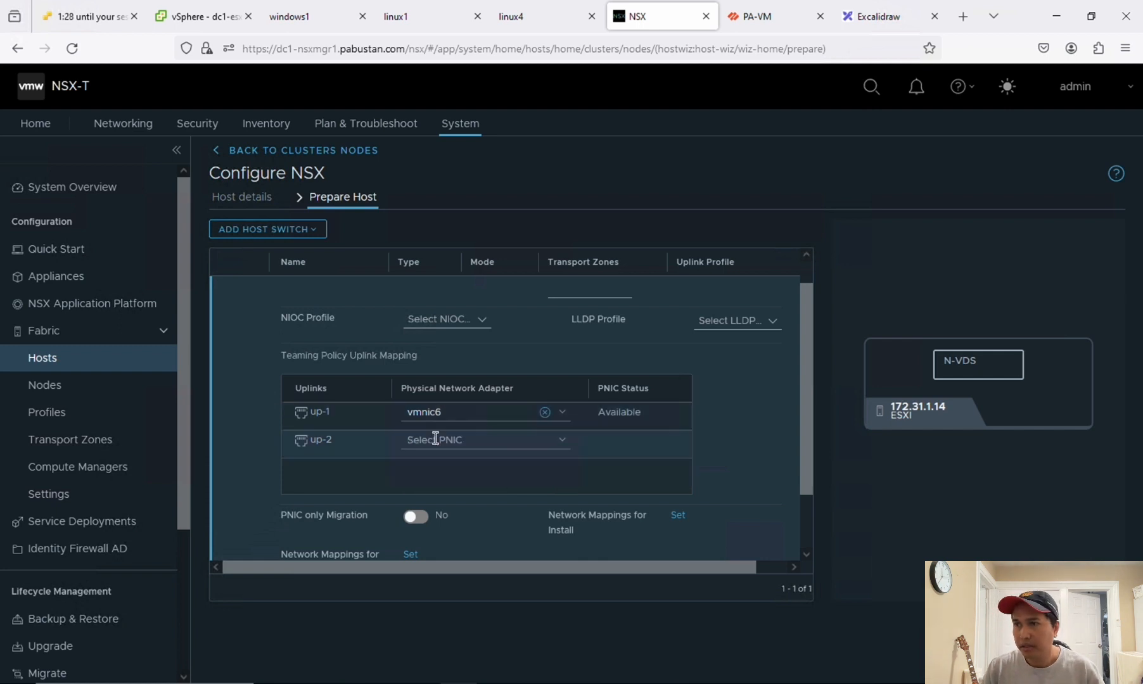
Step: Map uplink up-2 to physical adapter vmnic7 and add the n-vds host switch
click(456, 440)
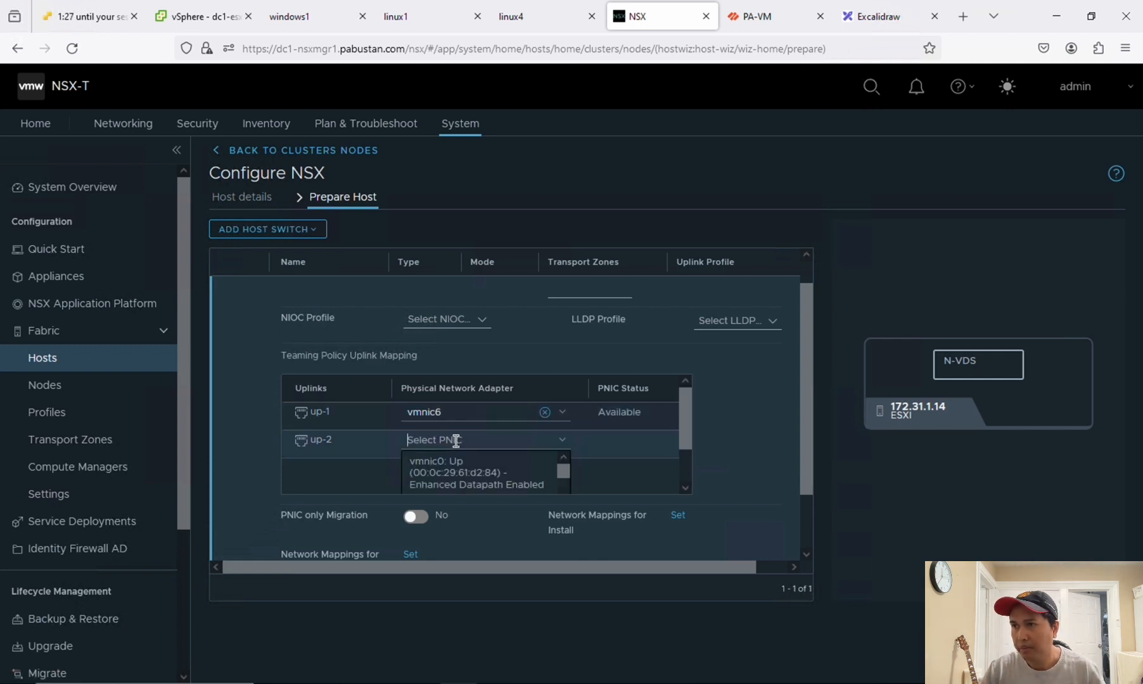
text(vmnic7)
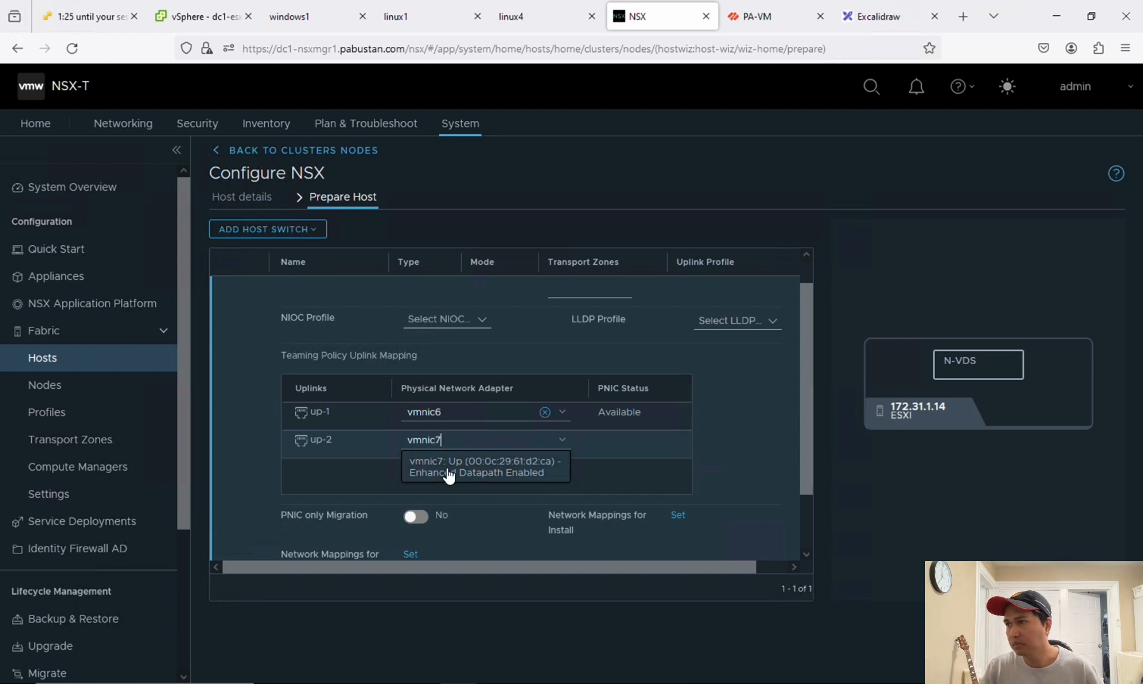
click(449, 468)
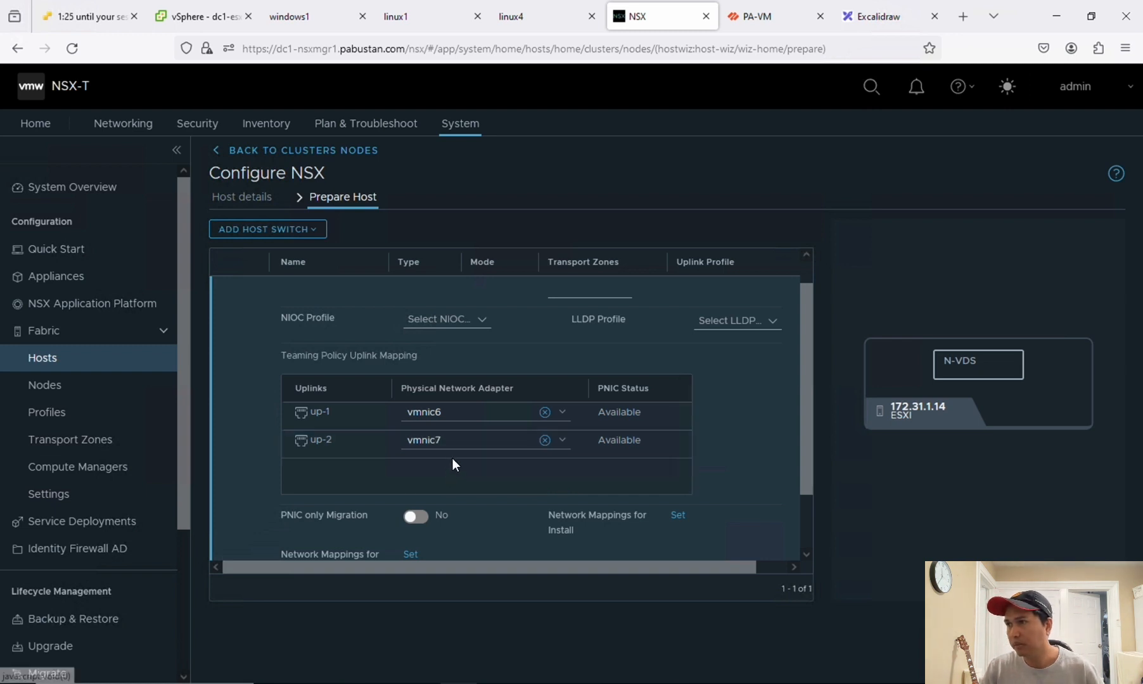
drag(804, 403, 803, 469)
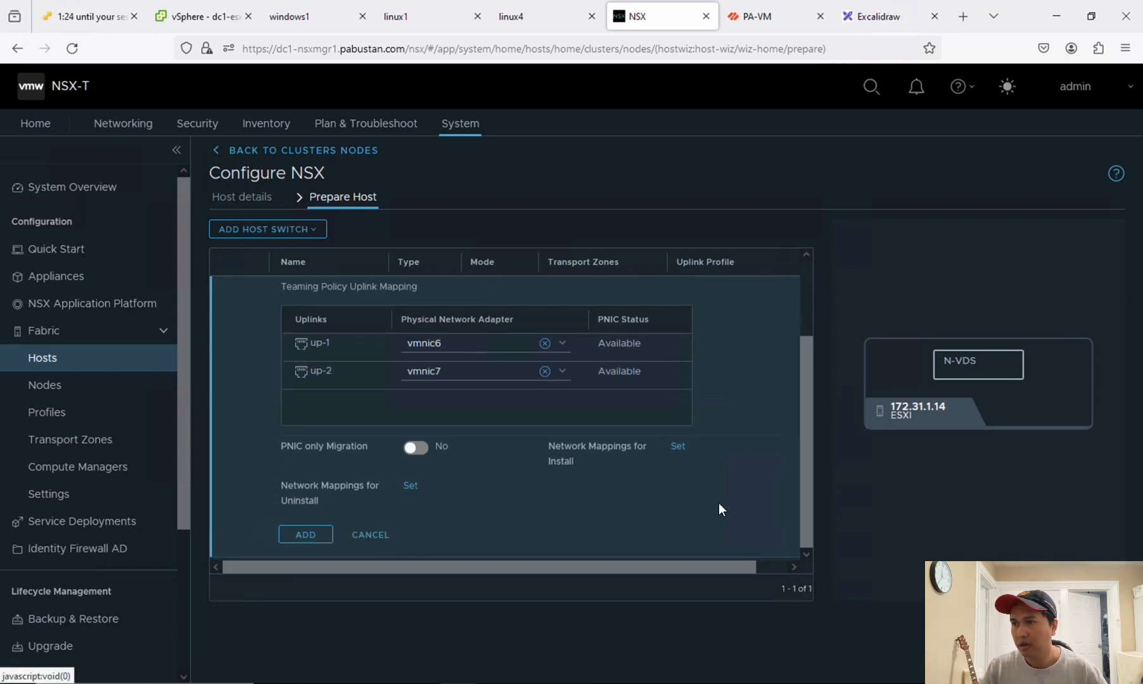
click(302, 536)
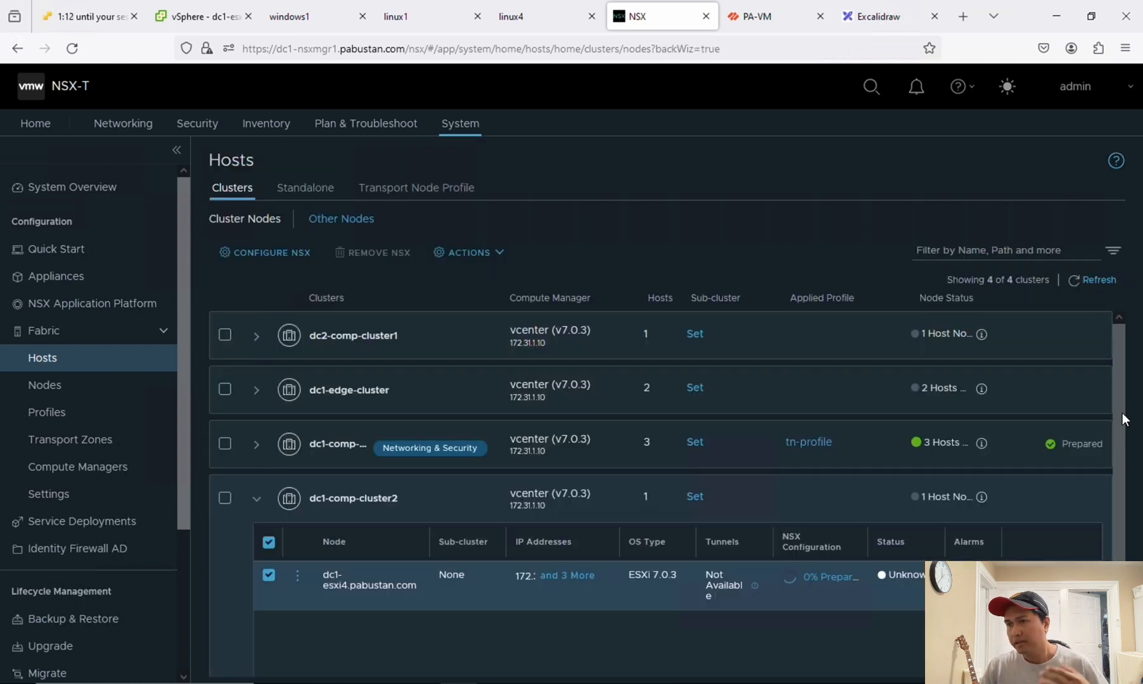
Step: Switch to the vSphere Client, examine the nsx-hyperbus and nsx-overlay TCP/IP stacks of dc1-esxi4, and return to NSX to check the host preparation
scroll(1123, 413, down, 1)
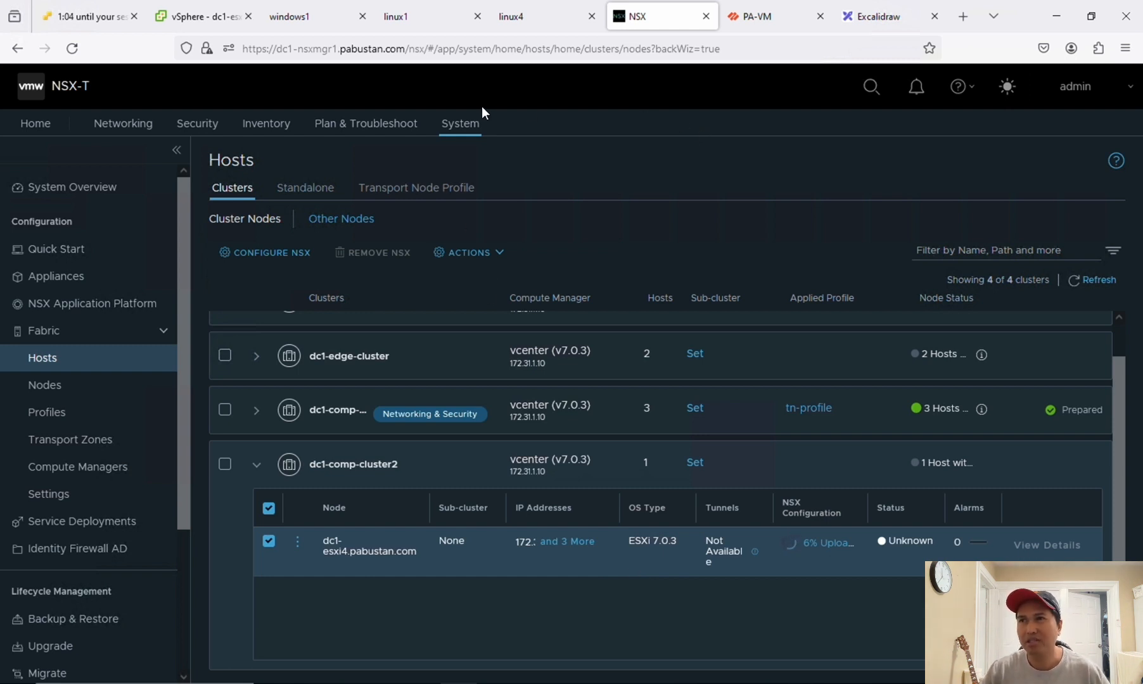
click(217, 16)
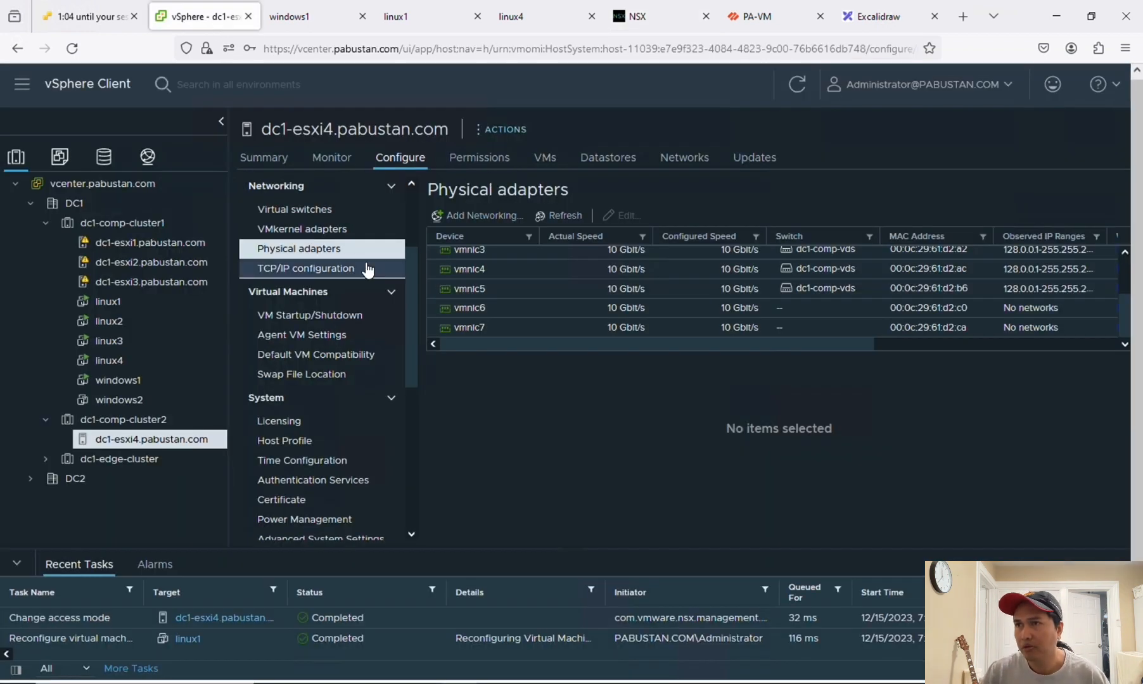
click(304, 270)
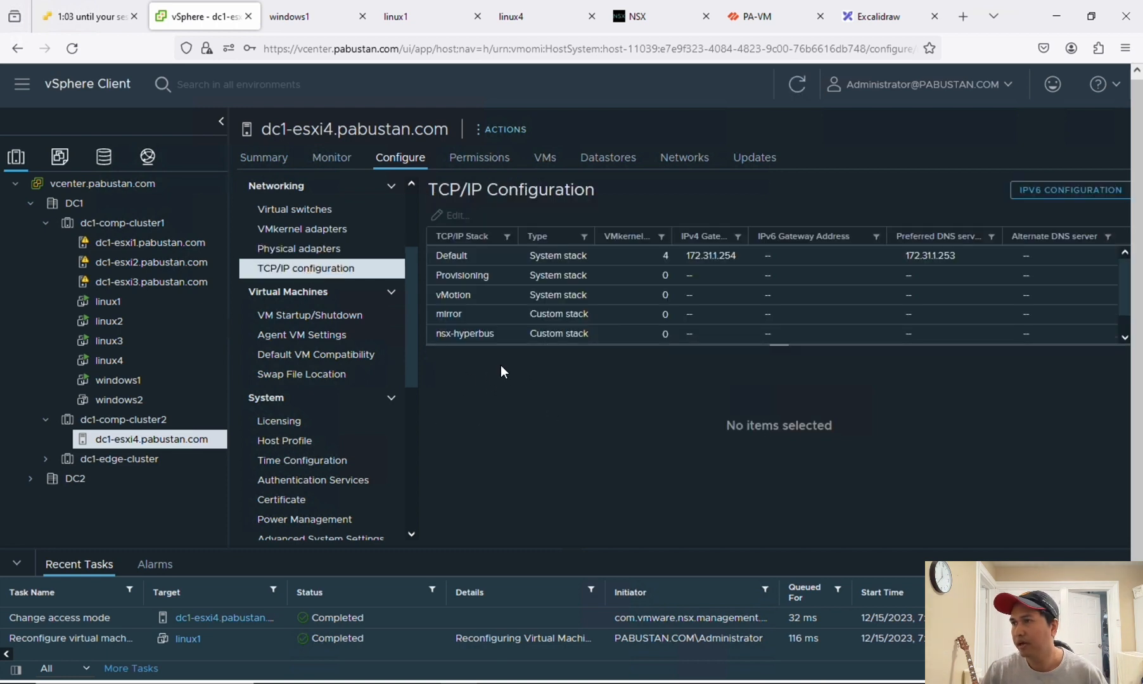
click(492, 339)
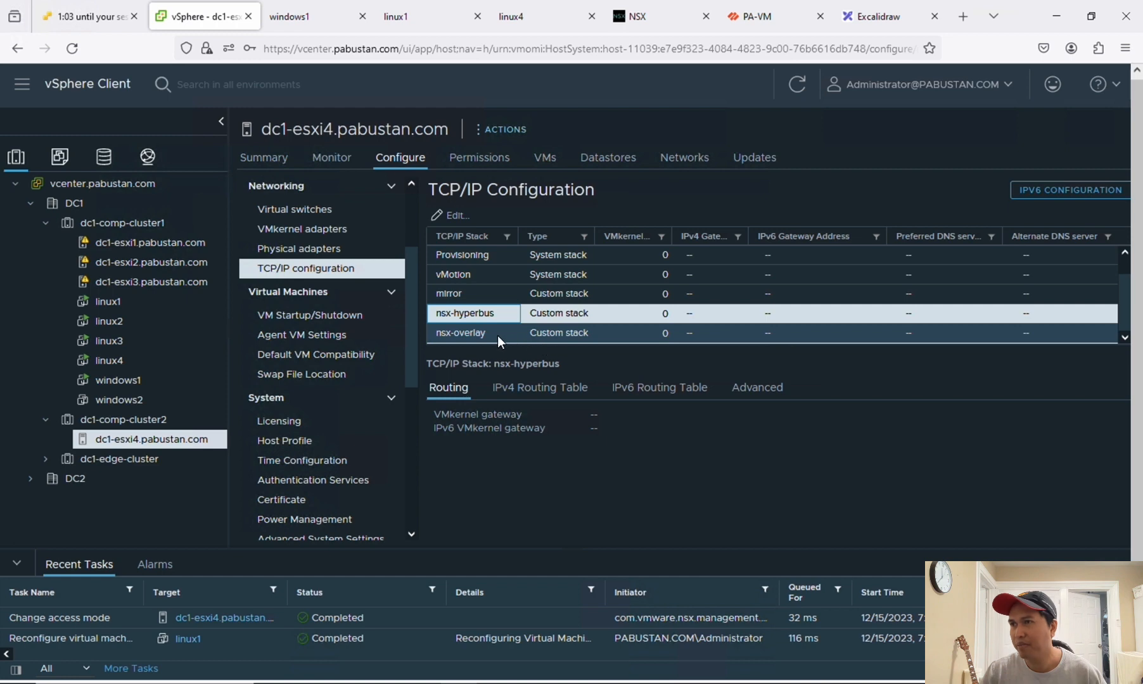
click(474, 331)
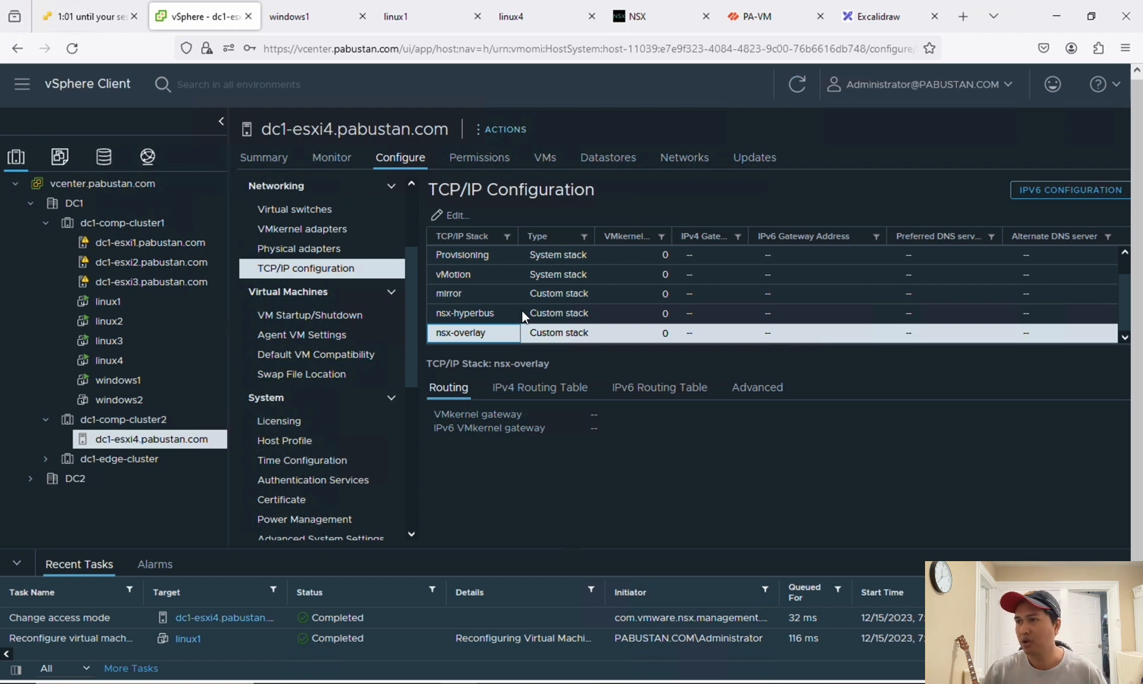
click(643, 19)
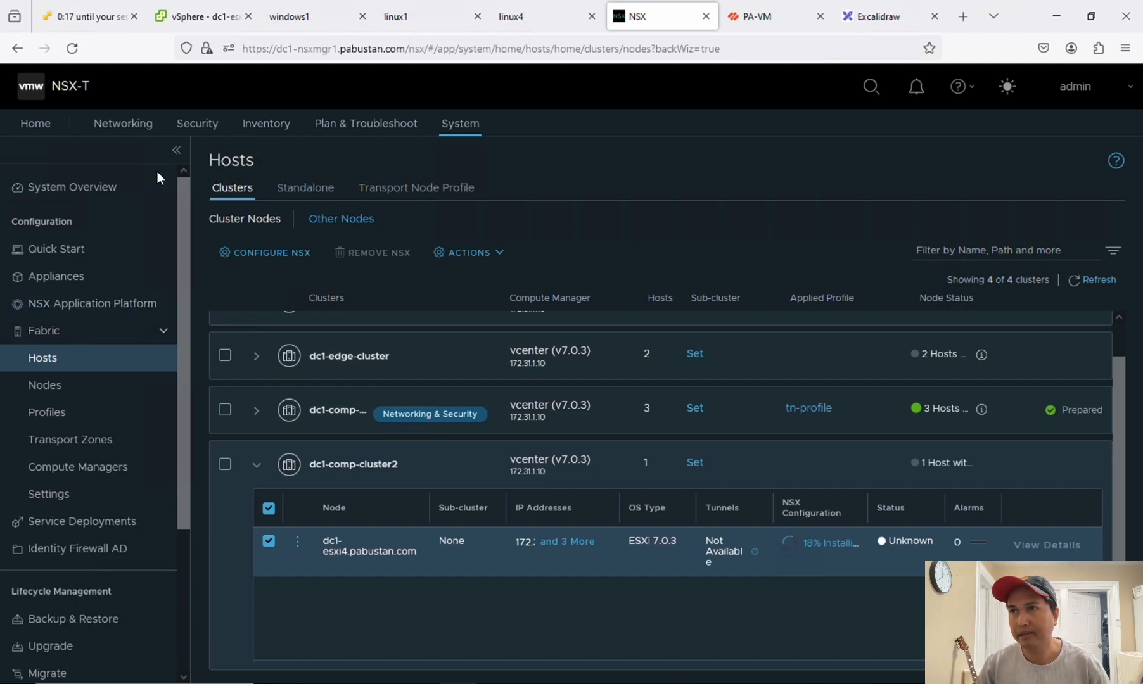
Step: Switch to the vSphere Client and check which networks the linux1, linux2, linux3 and linux4 virtual machines are connected to
click(205, 19)
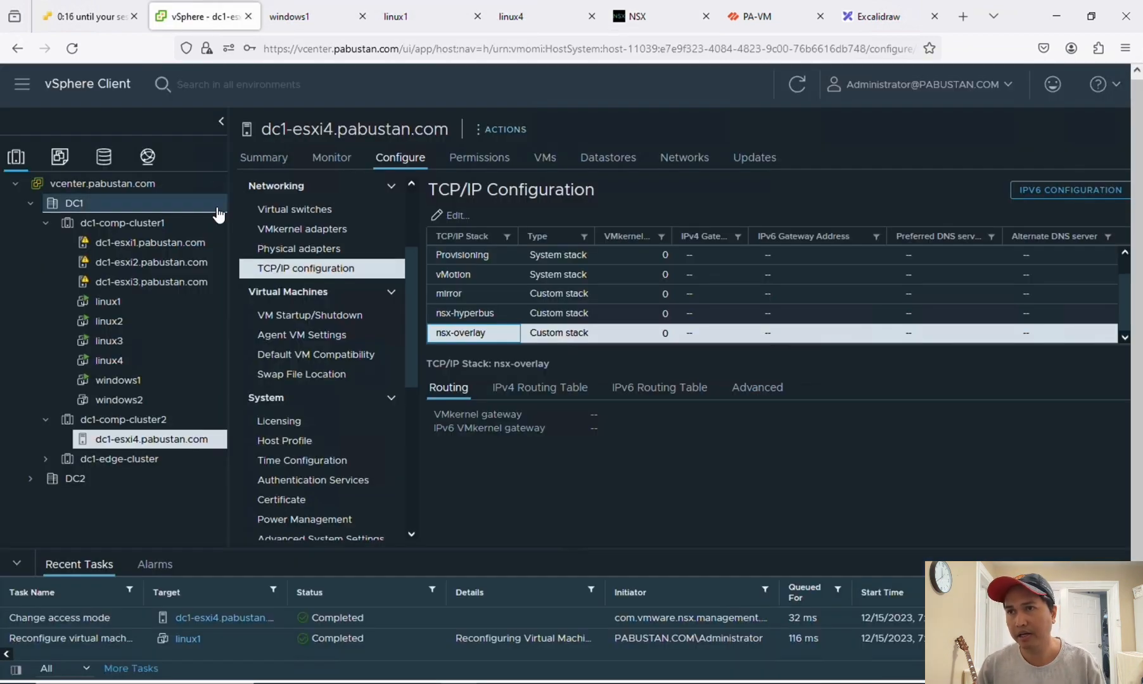
click(137, 243)
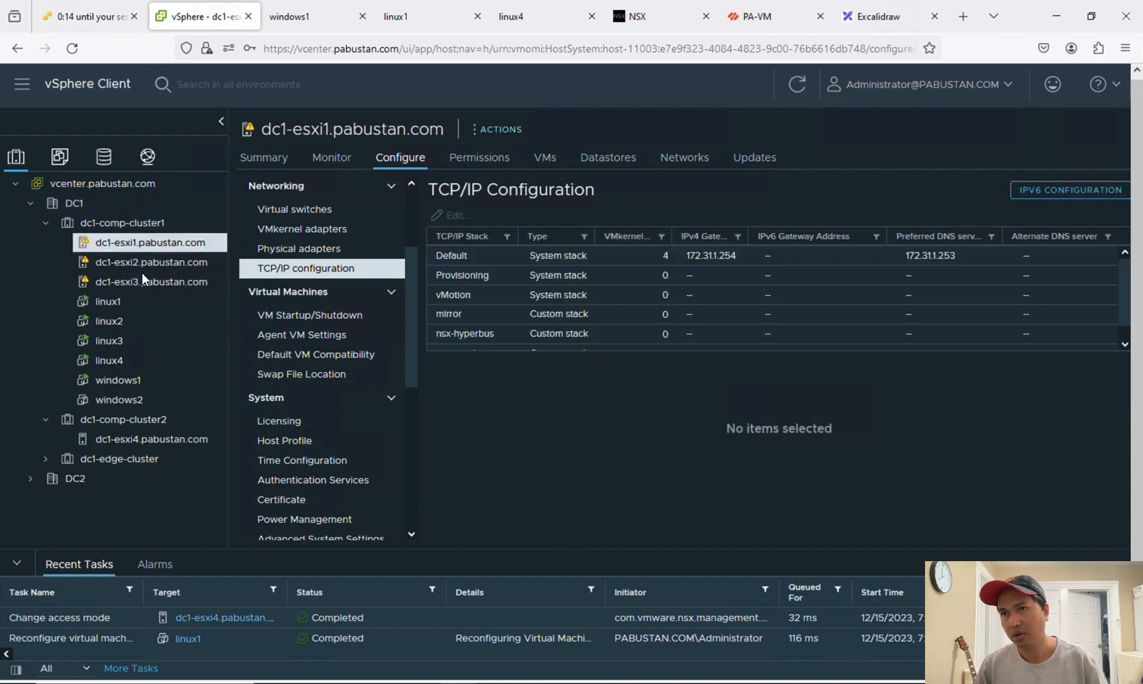
click(112, 302)
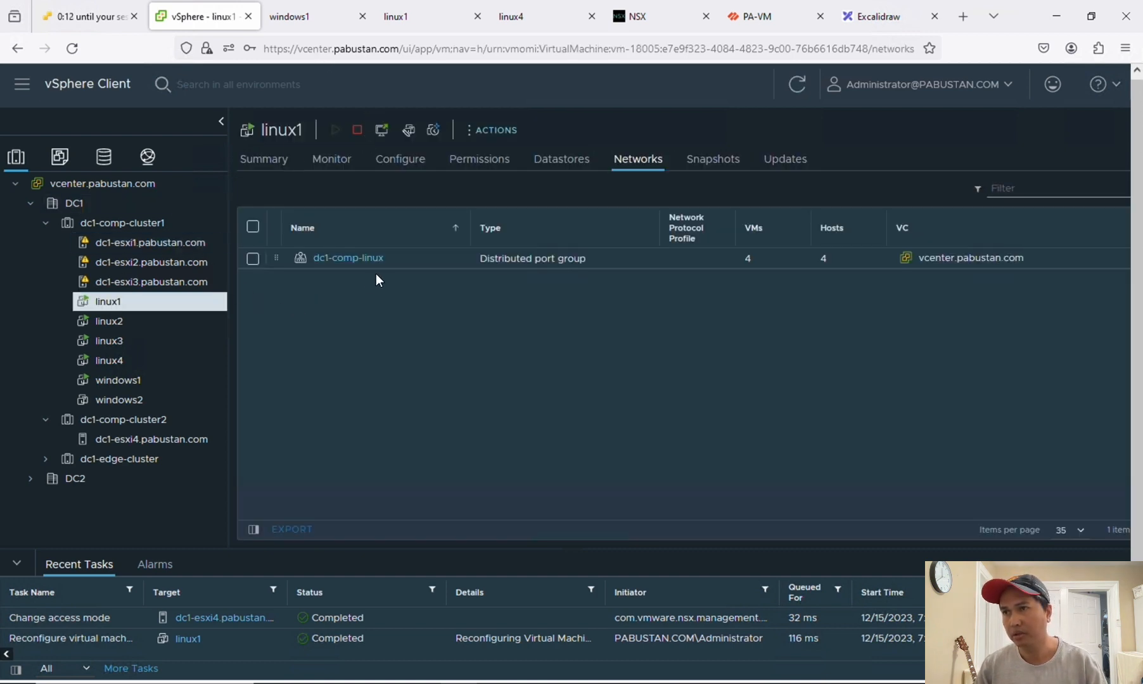
click(121, 324)
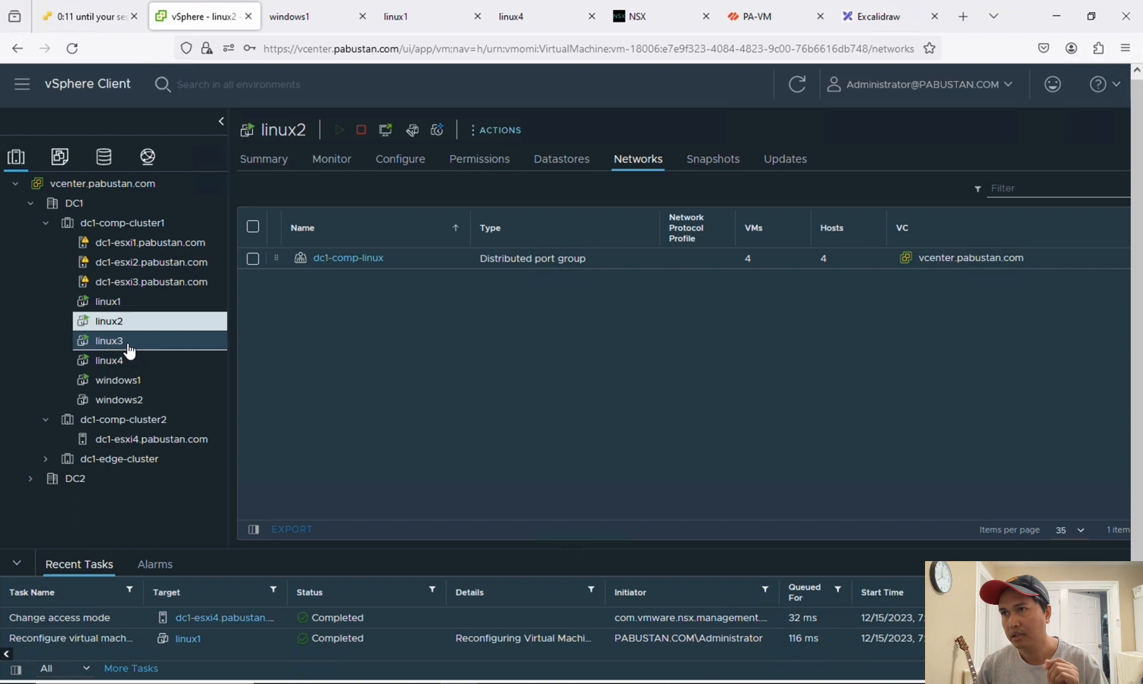
click(127, 342)
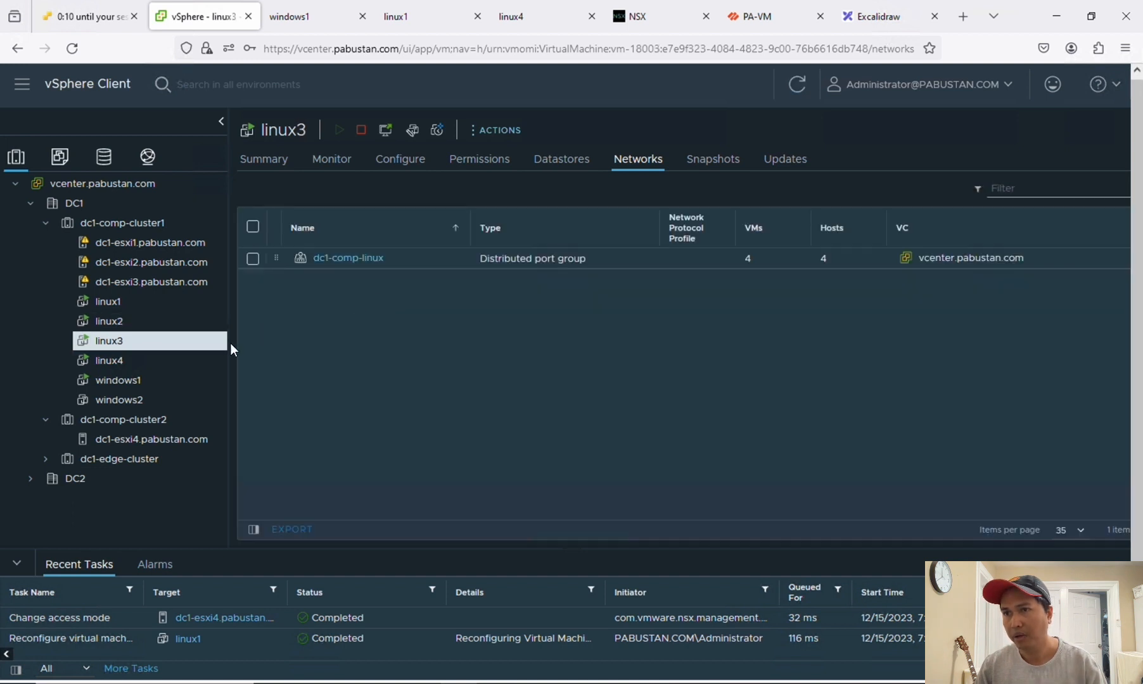
click(118, 366)
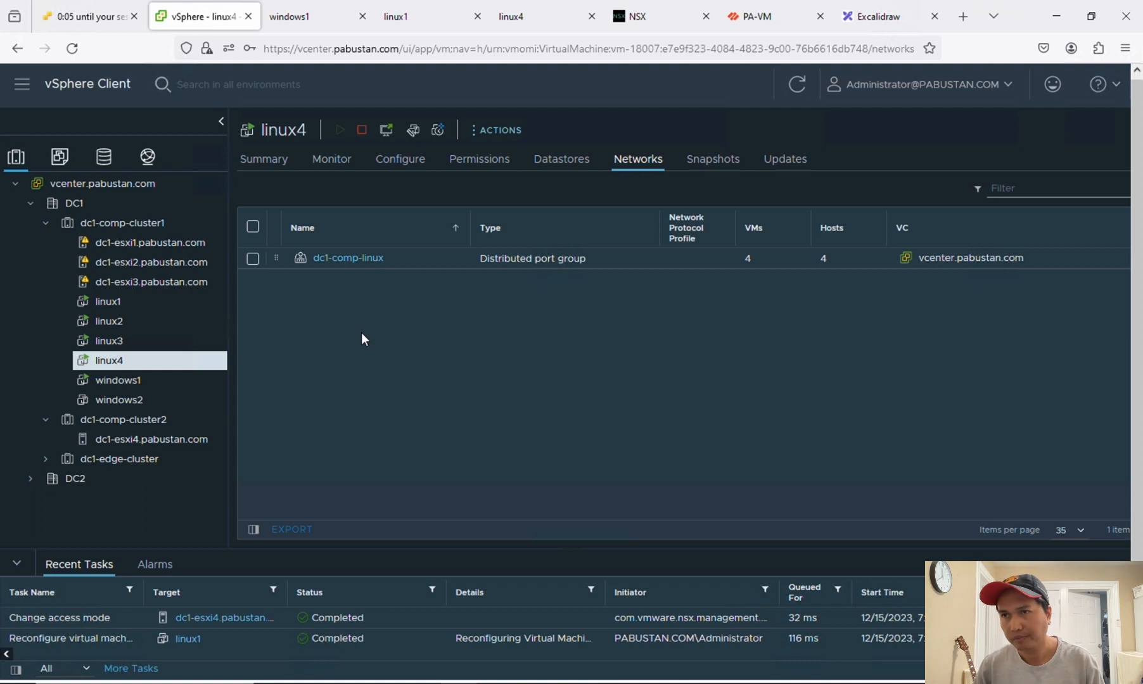
click(106, 307)
right_click(106, 306)
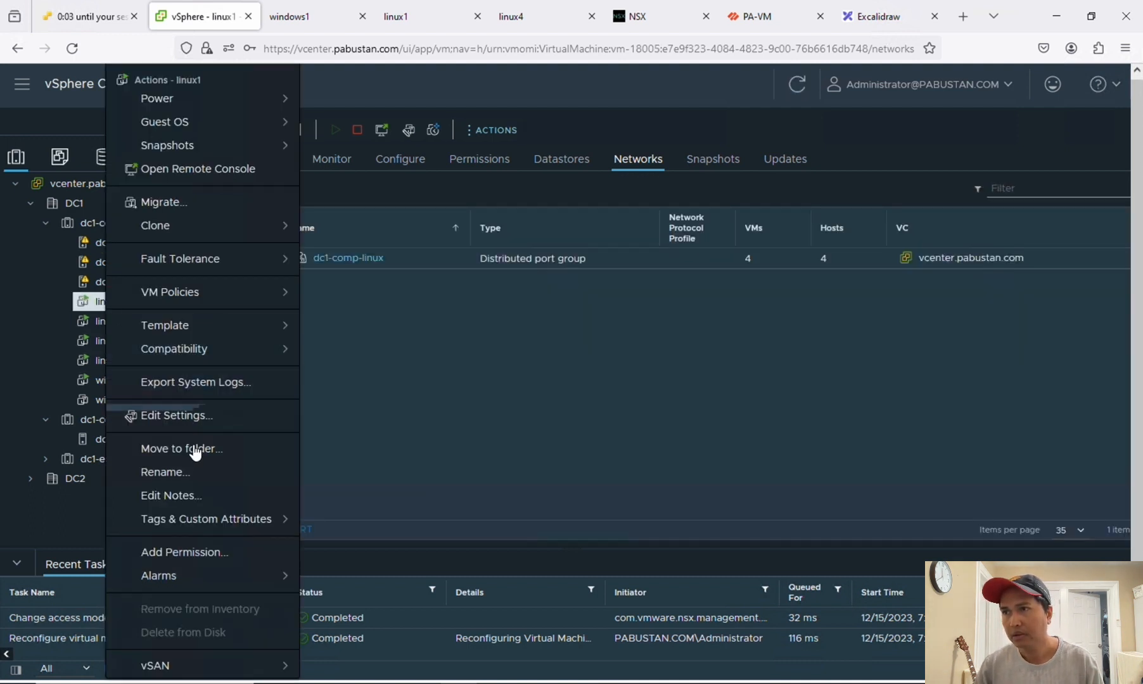
click(432, 398)
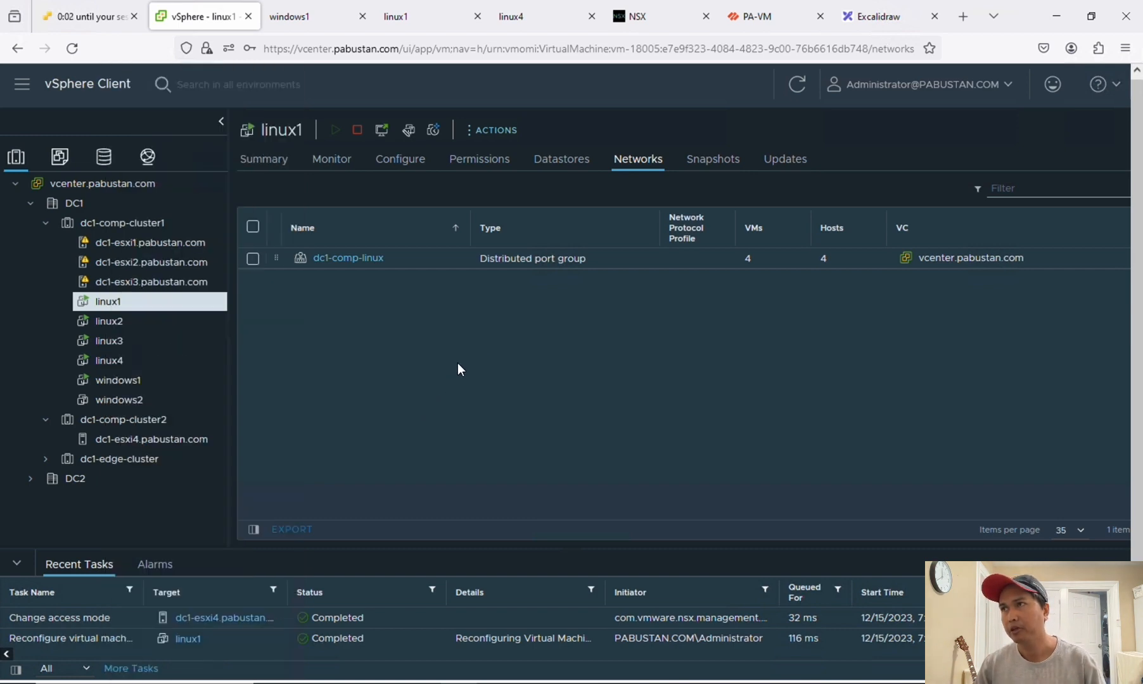
Step: Switch back to NSX and start adding a new segment to the networking segments
click(631, 16)
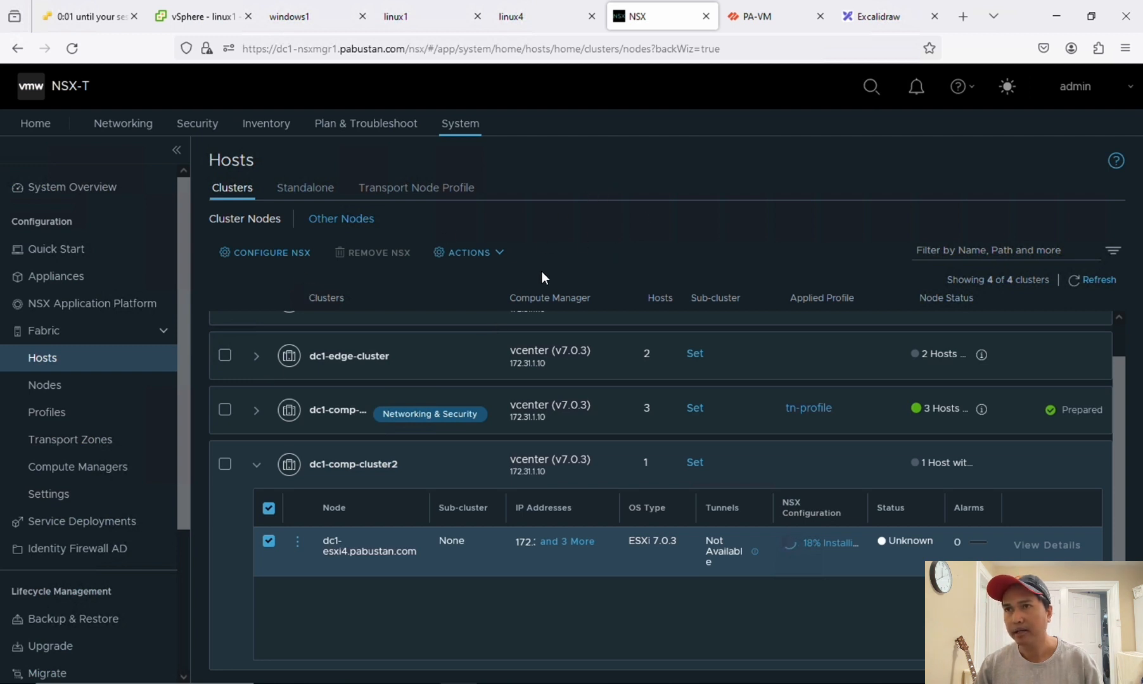
click(122, 131)
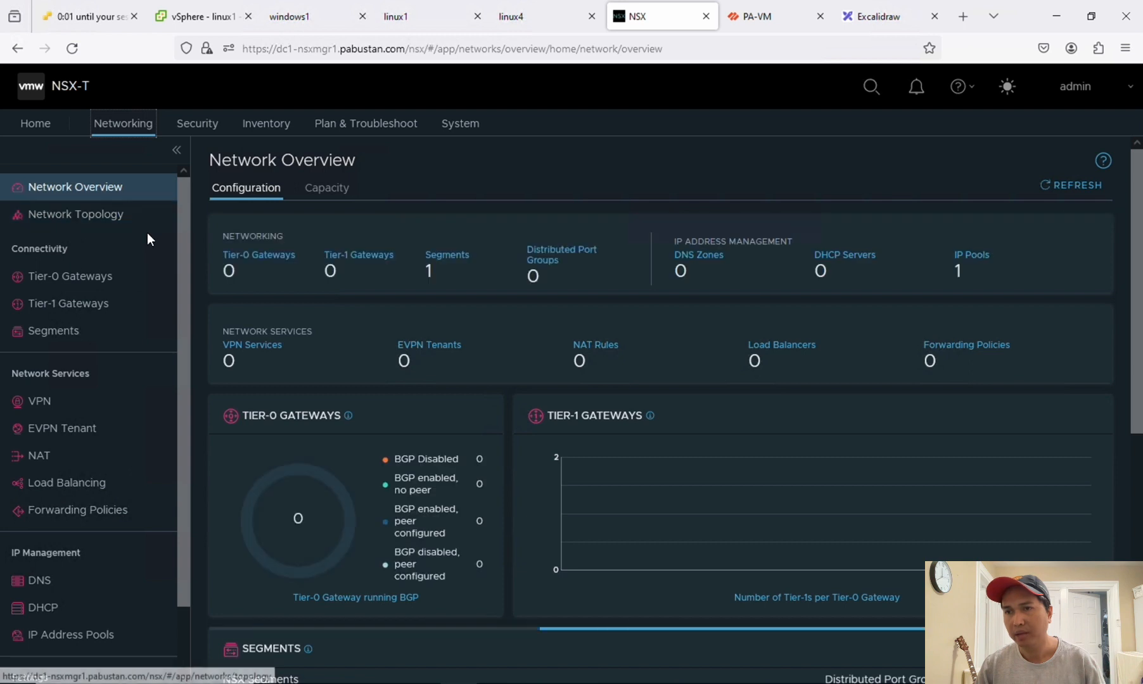
click(54, 332)
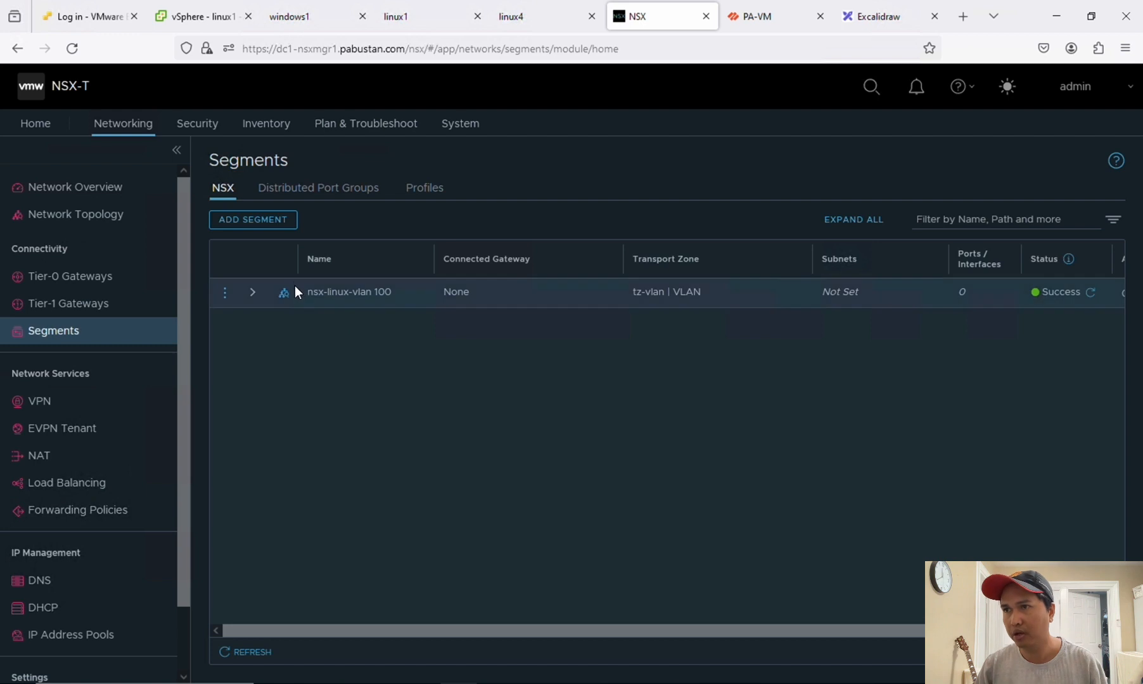
click(255, 222)
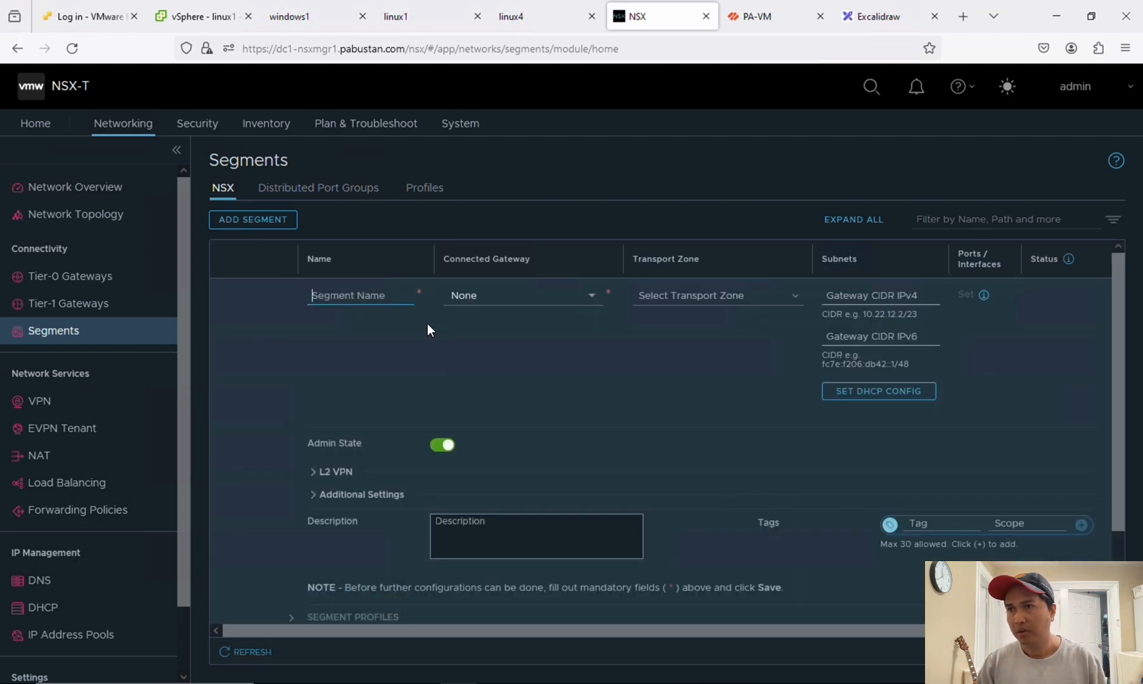
Step: Name the new segment nsx-windows-vlan 101
text(nsx-)
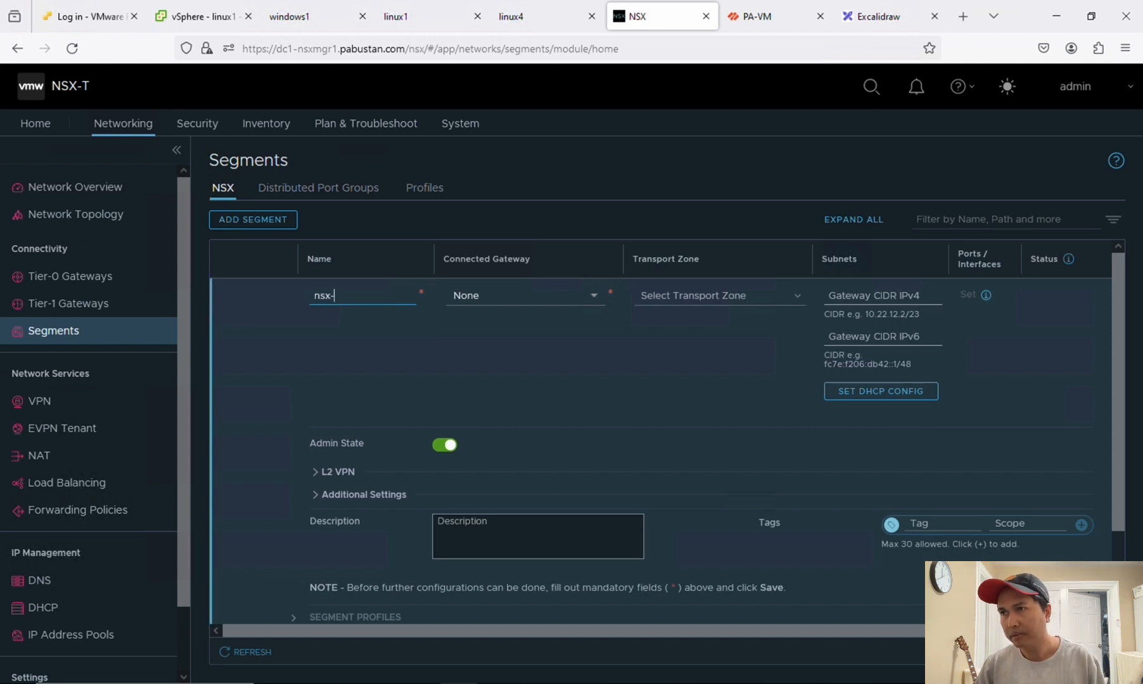
key(BackSpace)
key(BackSpace)
key(BackSpace)
key(BackSpace)
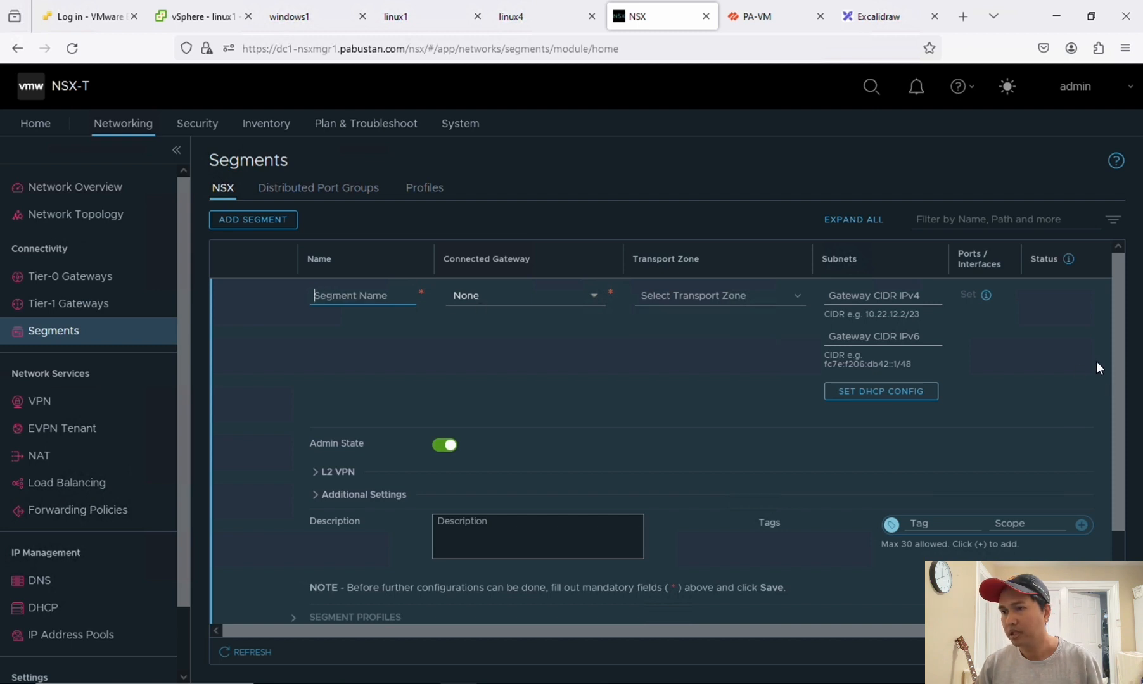
scroll(1115, 369, down, 3)
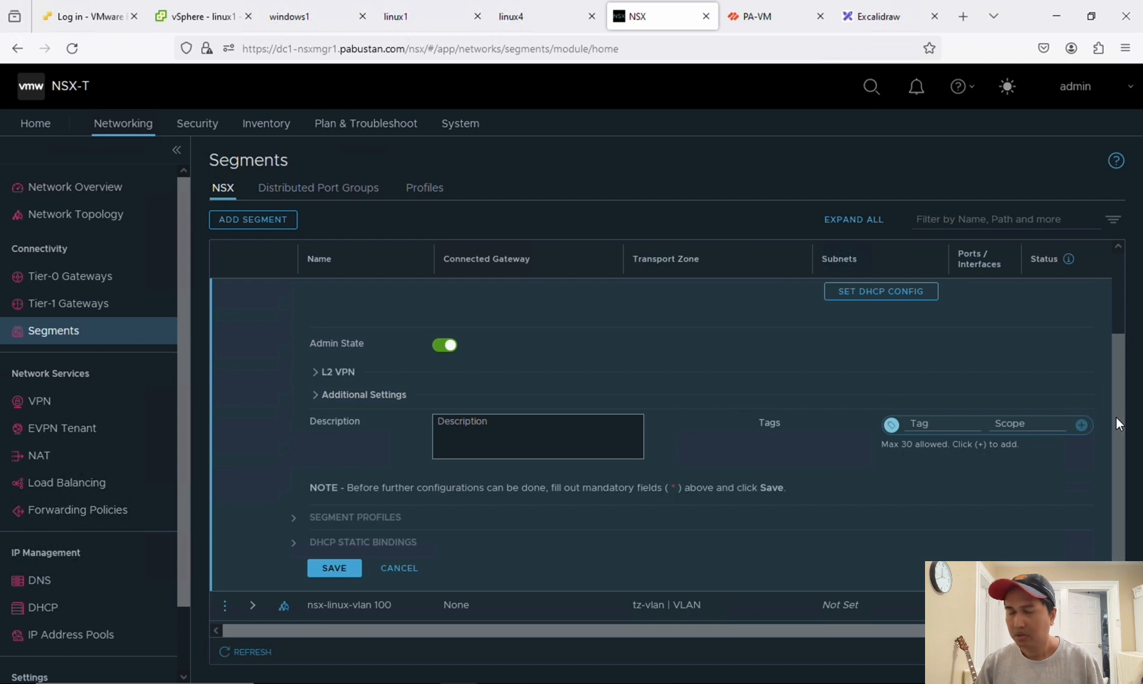
scroll(1115, 417, up, 3)
click(343, 296)
text(nsx-windows)
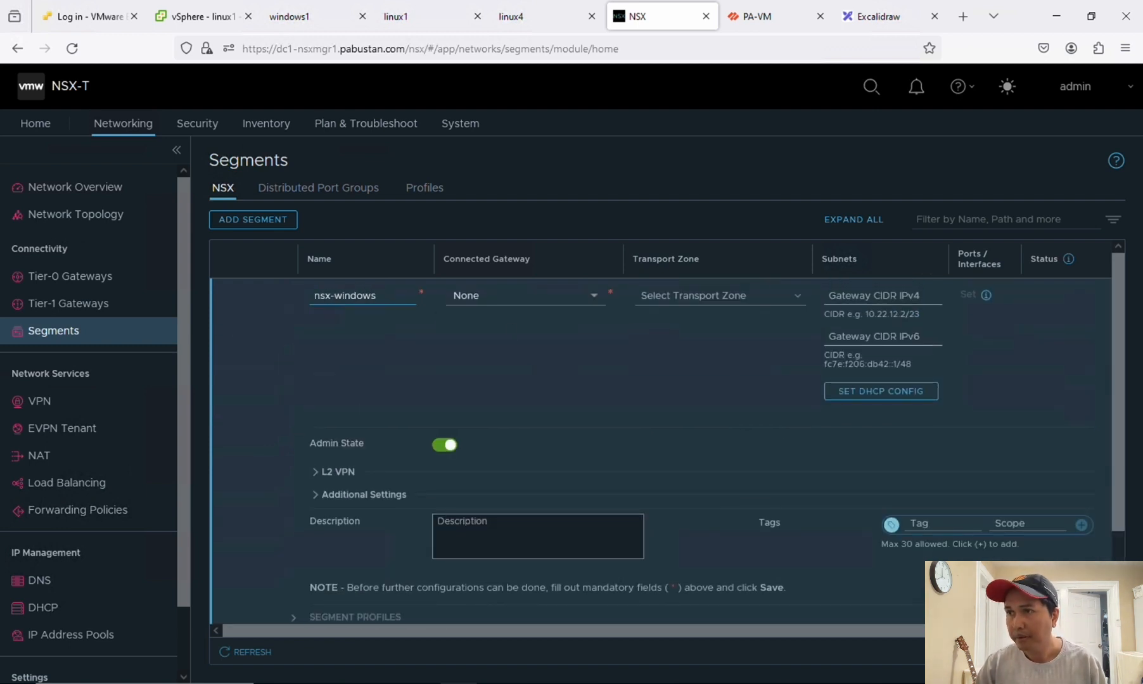
text(-vlan 101)
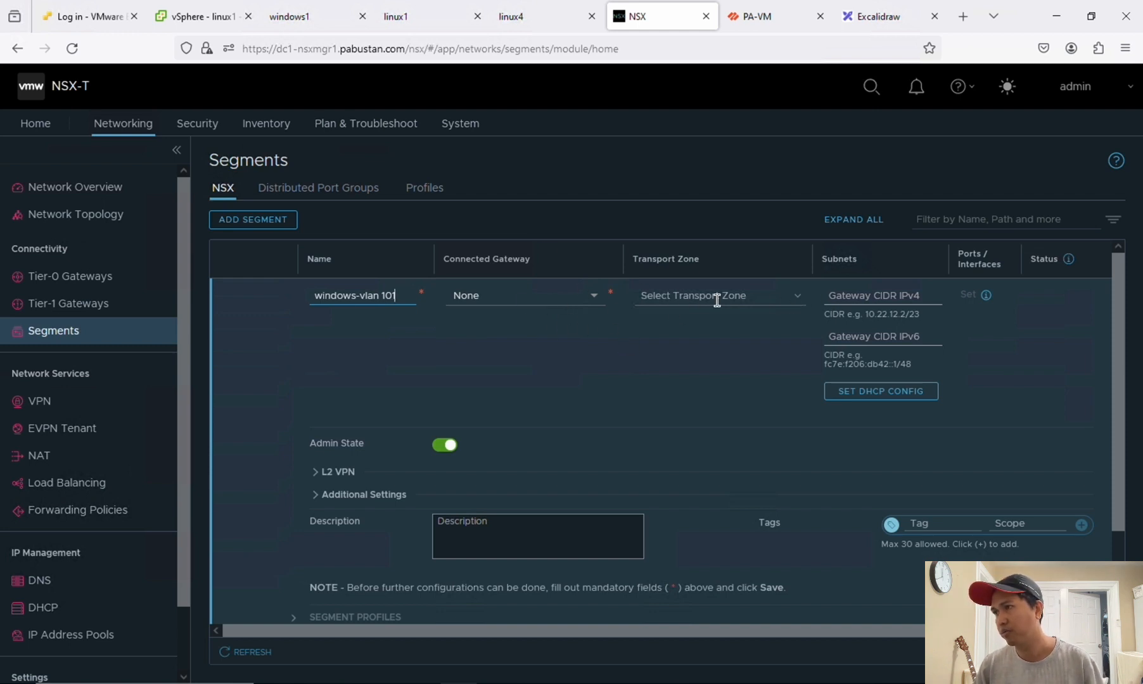
Step: Assign the VLAN transport zone tz-vlan to the new Windows segment
click(793, 297)
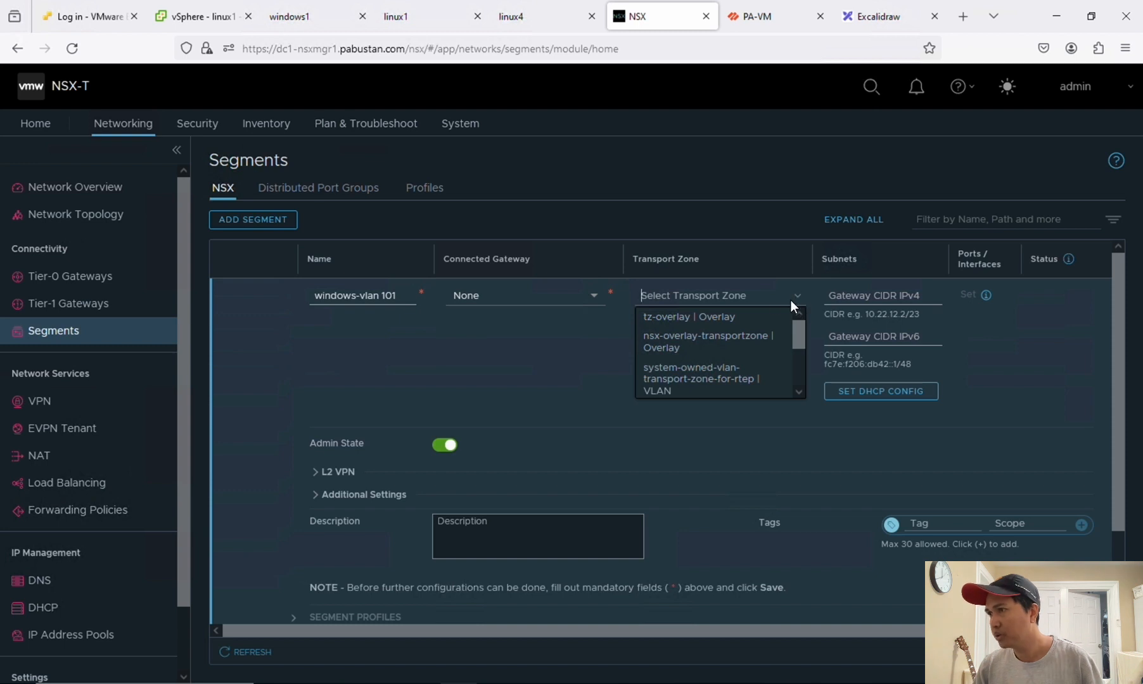
scroll(799, 365, down, 3)
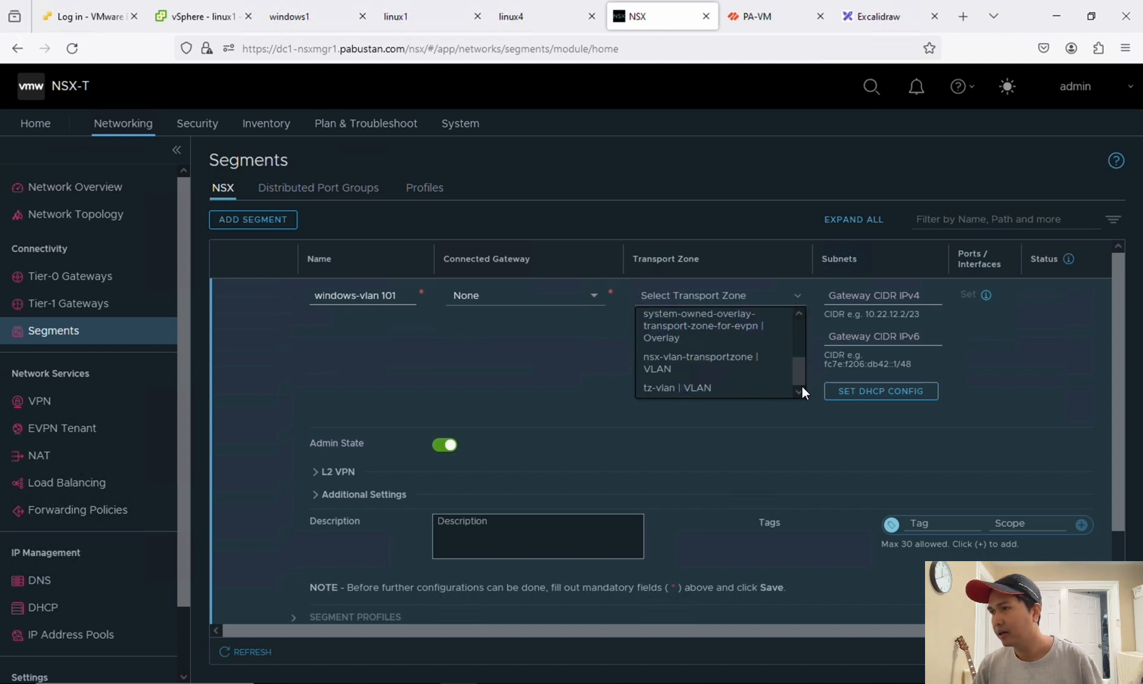
click(670, 391)
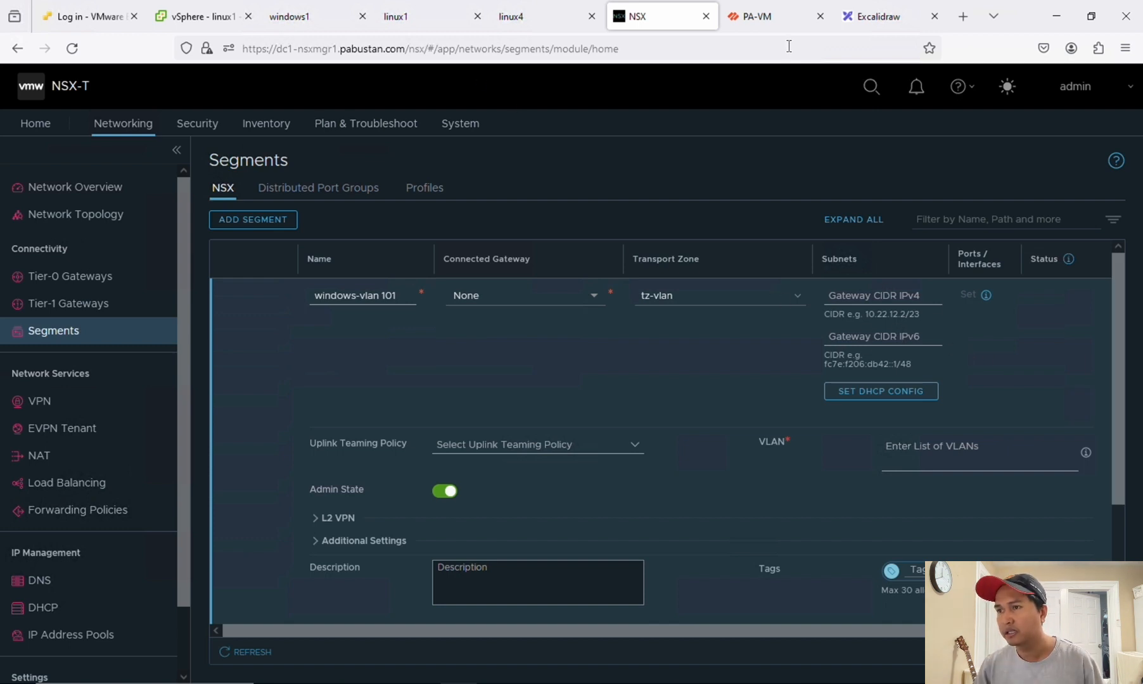
Step: Check the Windows VM network in the Excalidraw lab diagram, then return to NSX and set the segment's VLAN to 101
click(875, 19)
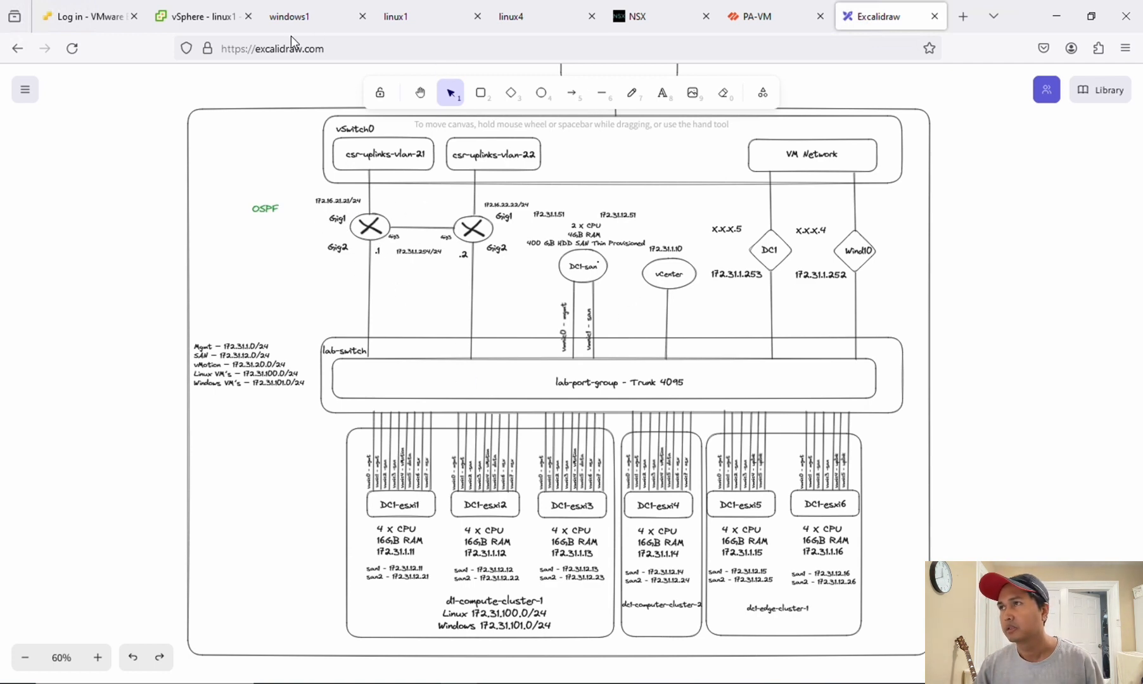
click(641, 28)
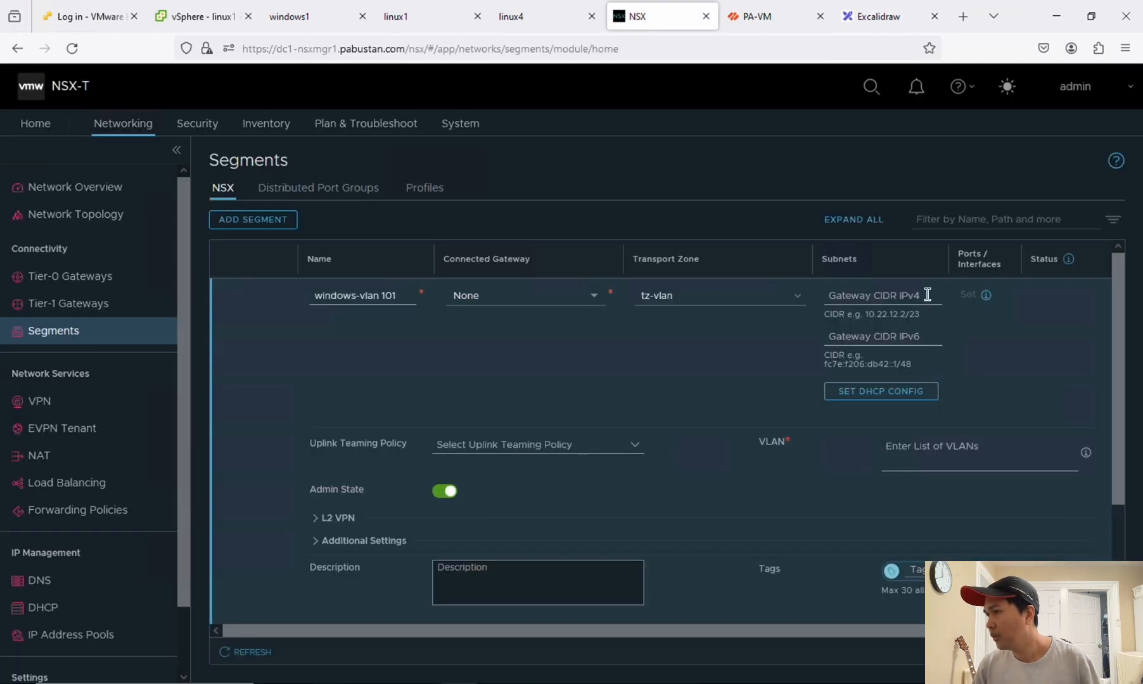
drag(1119, 322, 1122, 336)
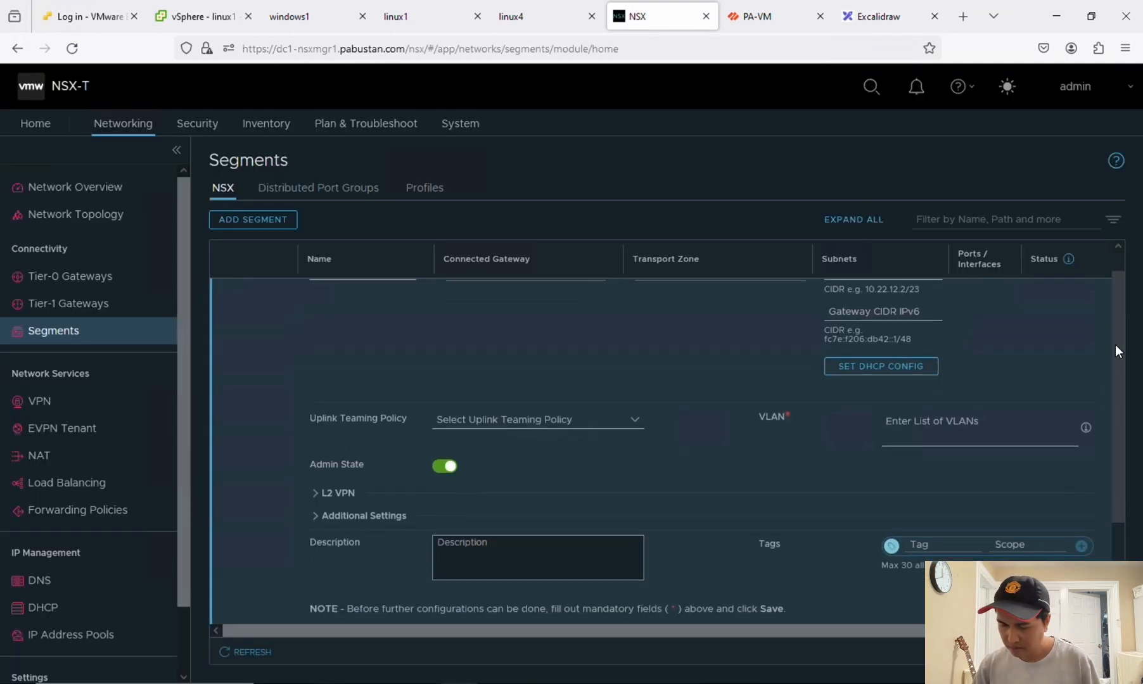
text(10)
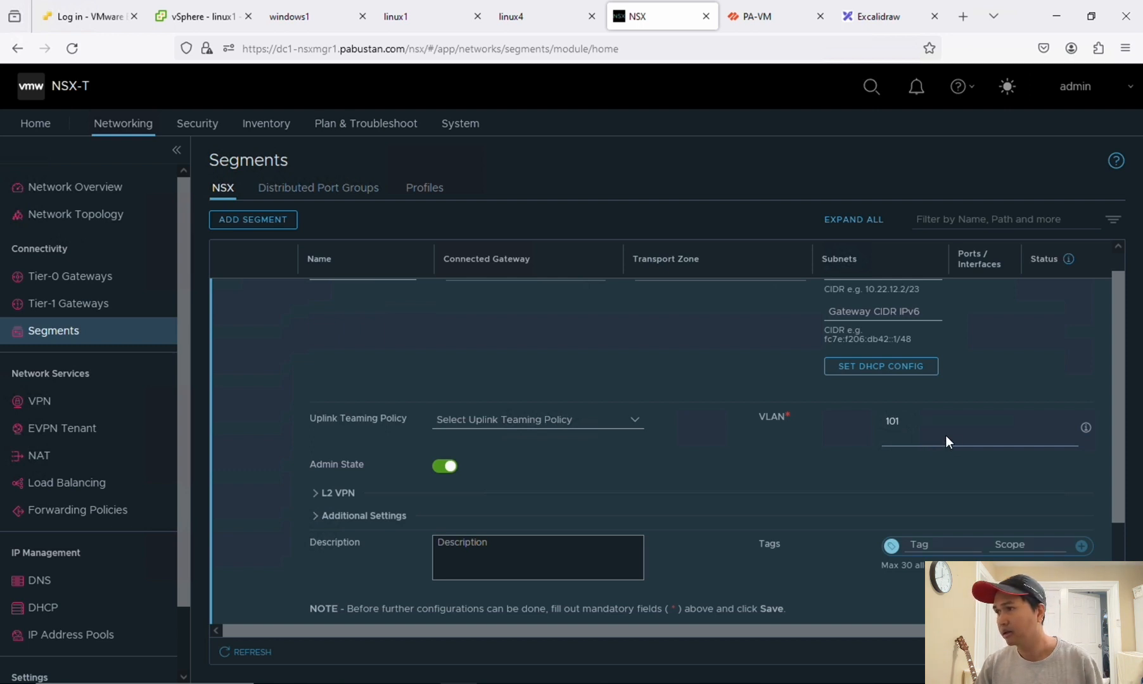
text(1)
Step: Save the Windows segment and decline to continue configuring it
drag(1120, 404, 1116, 537)
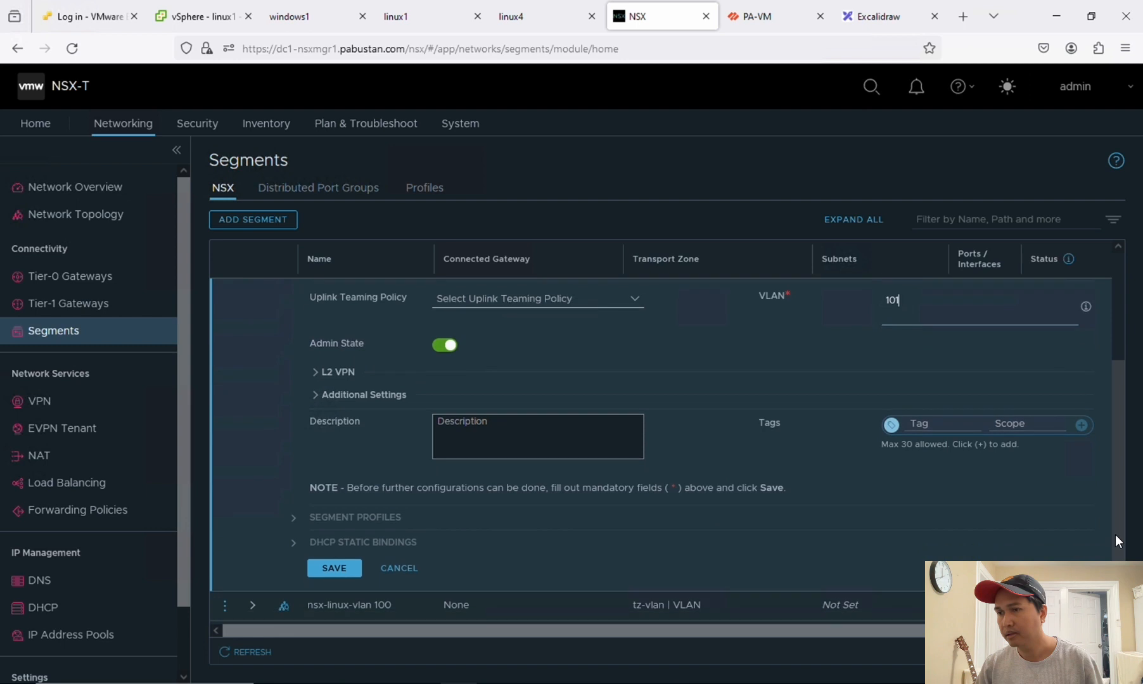
click(339, 570)
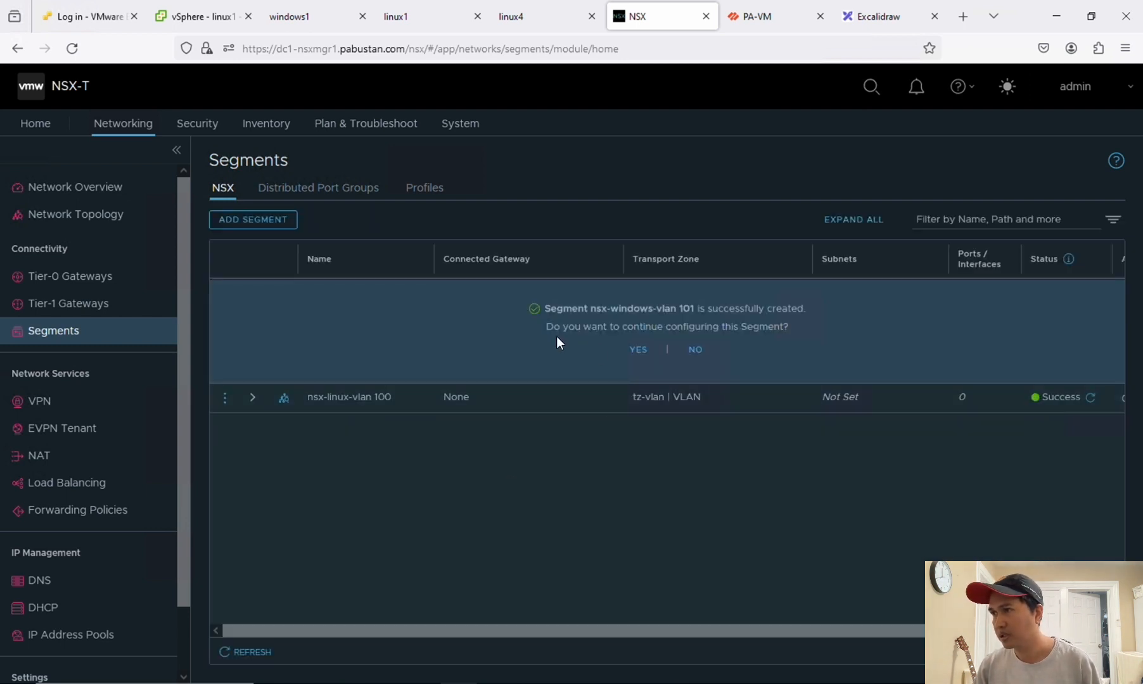
click(697, 357)
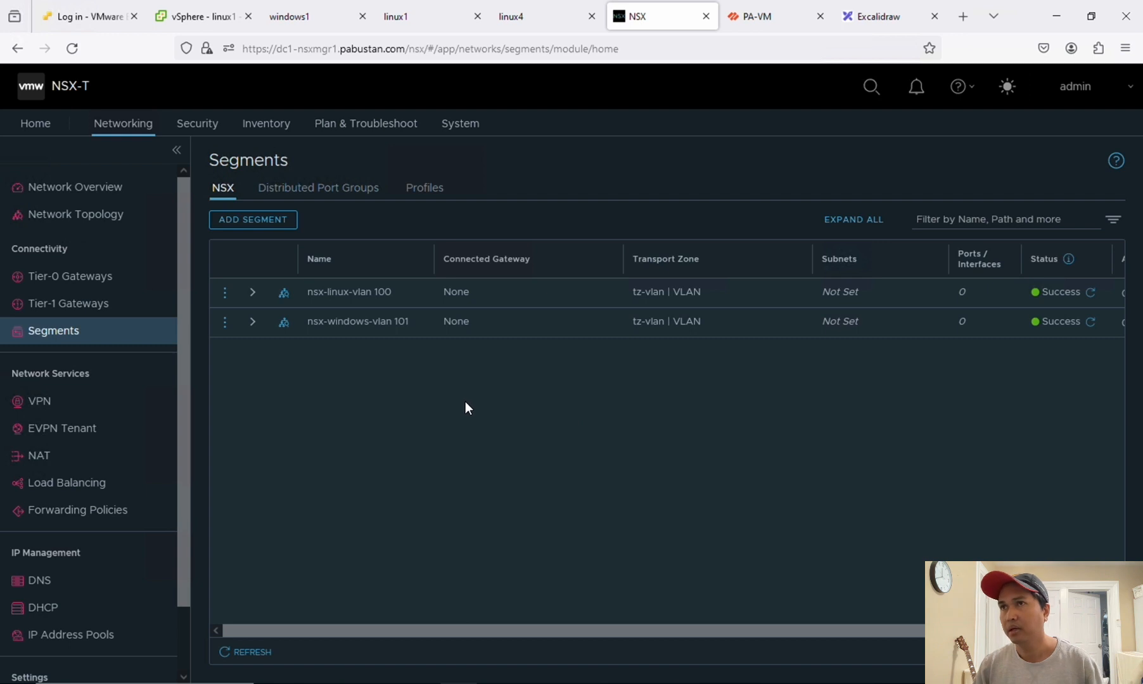
Step: Switch to the vSphere Client's network inventory and view the summary of the nsx-windows-vlan 101 network in DC1
click(203, 18)
click(148, 159)
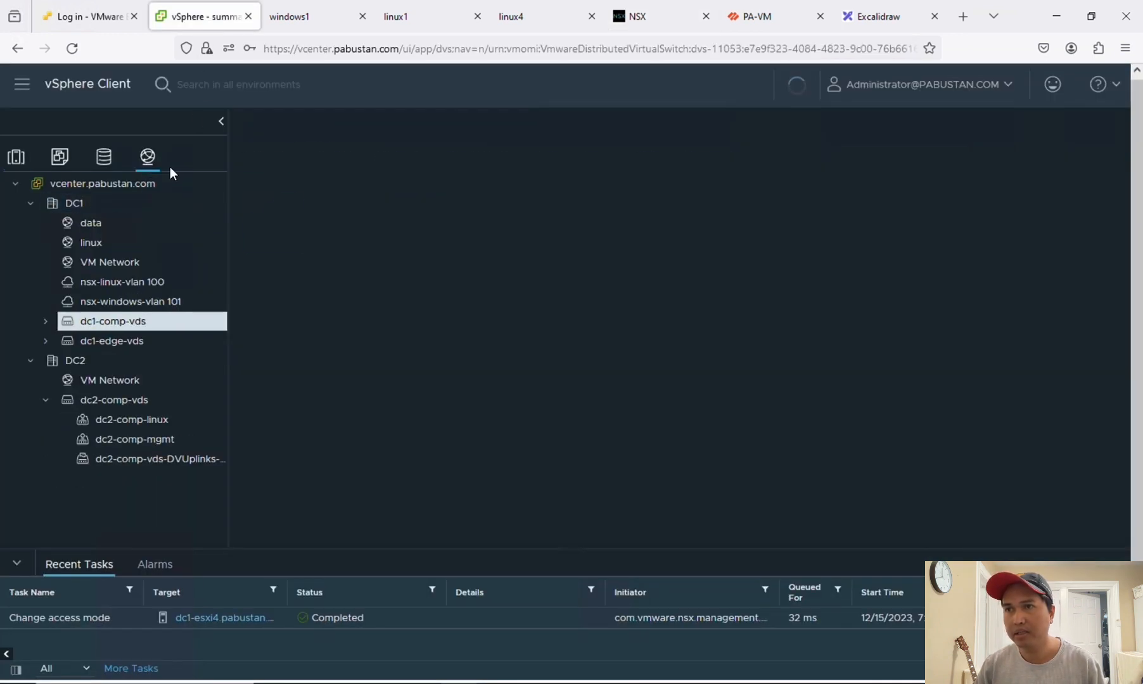
click(124, 303)
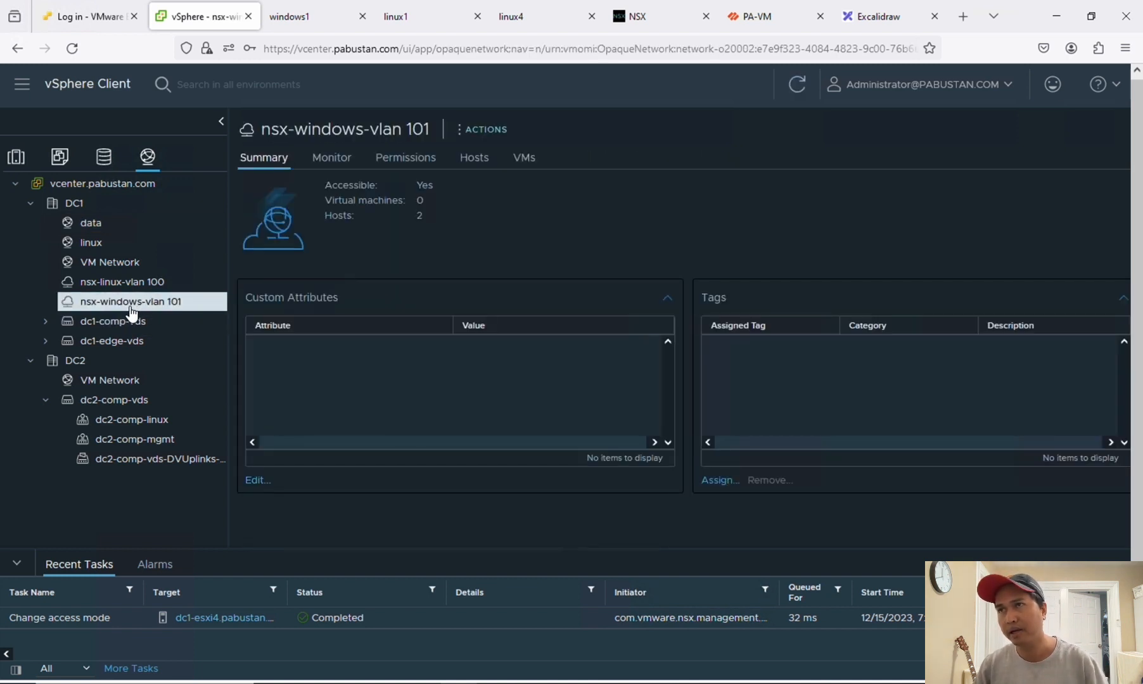
Step: Switch to the linux1 VM console and log in to Ubuntu with the account password
click(302, 18)
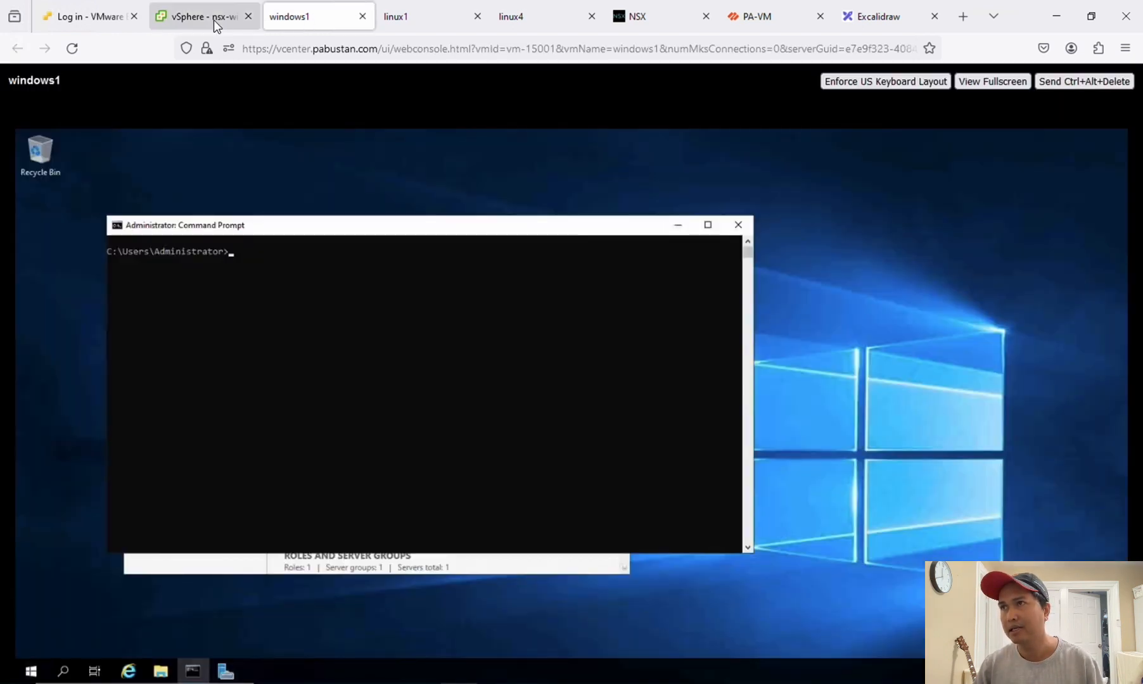
click(214, 19)
click(412, 24)
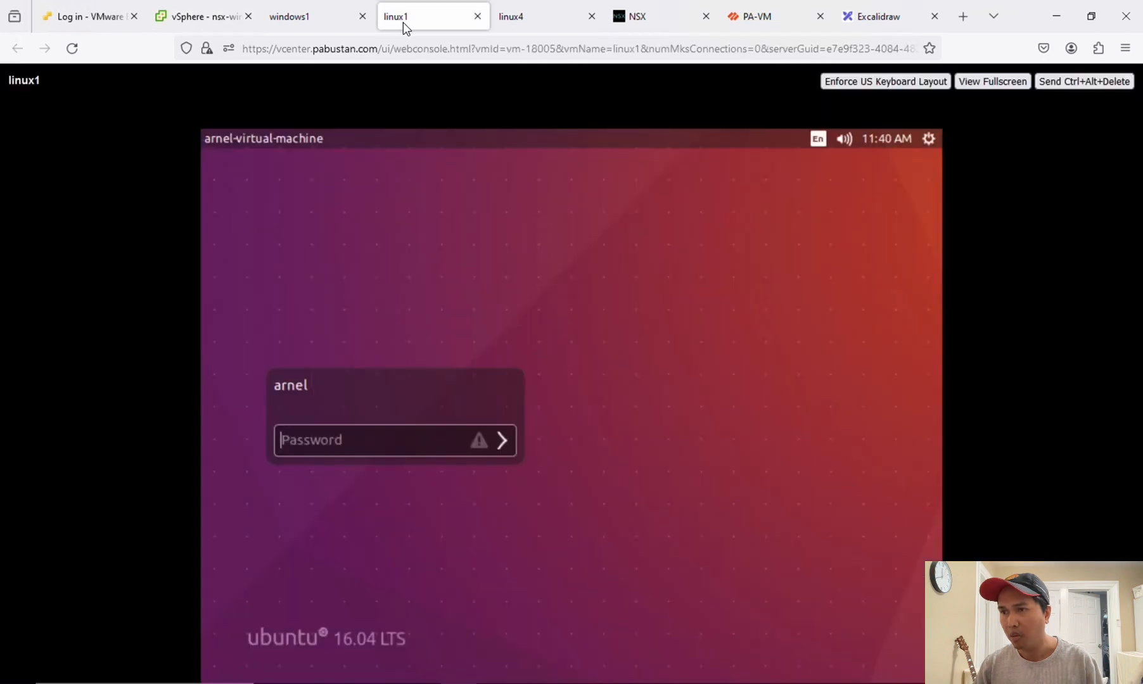
click(341, 445)
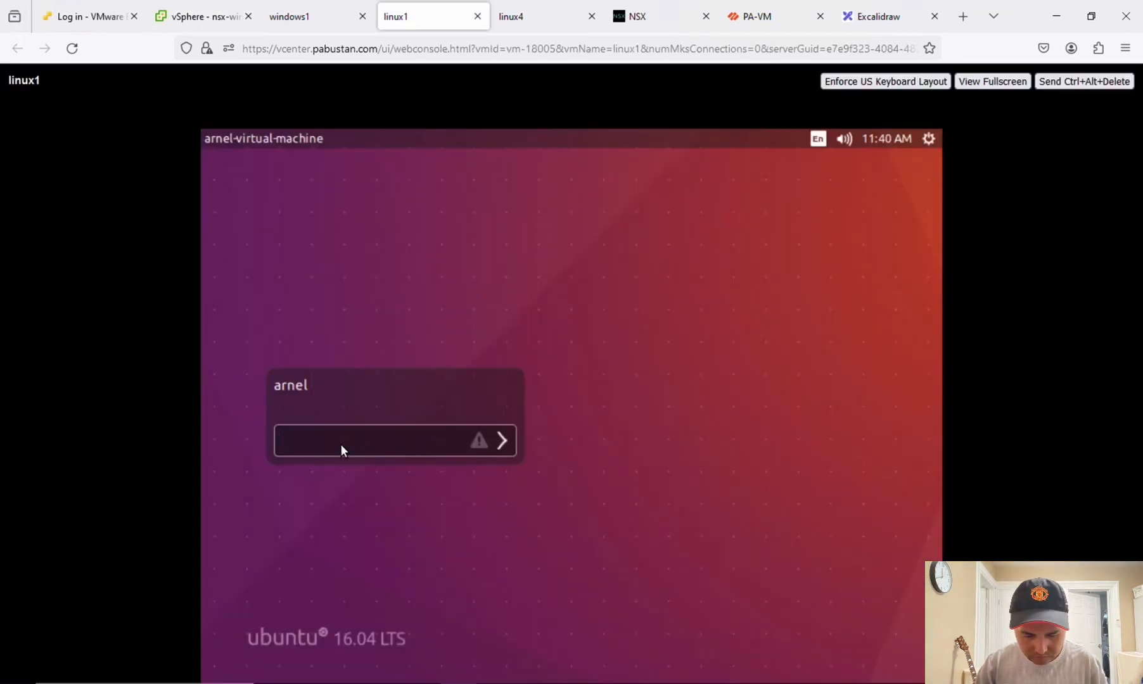
text(••••••)
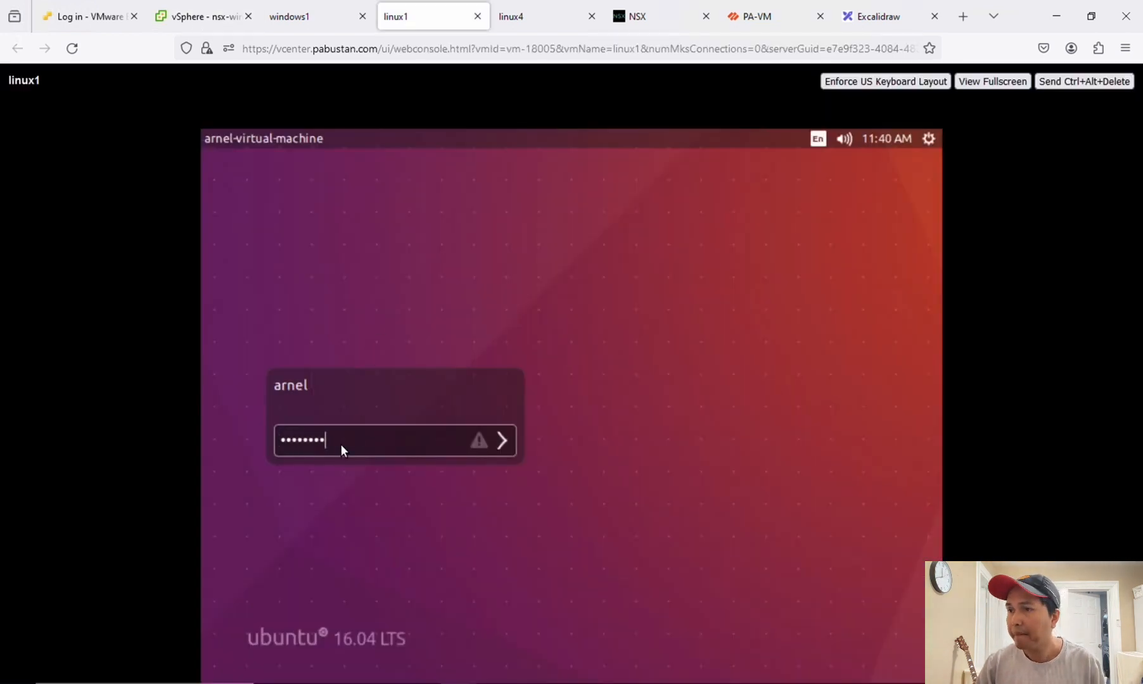
key(Return)
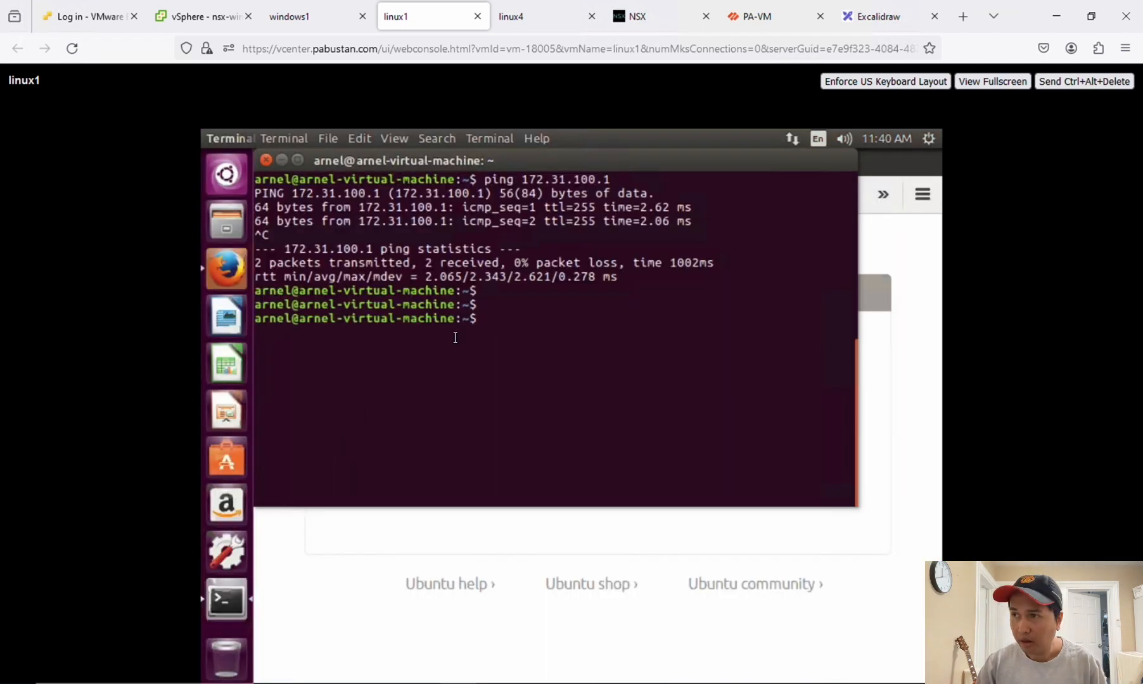
Step: Clear the linux1 terminal, run ifconfig and highlight the ens160 interface's IPv4 address
text(cls)
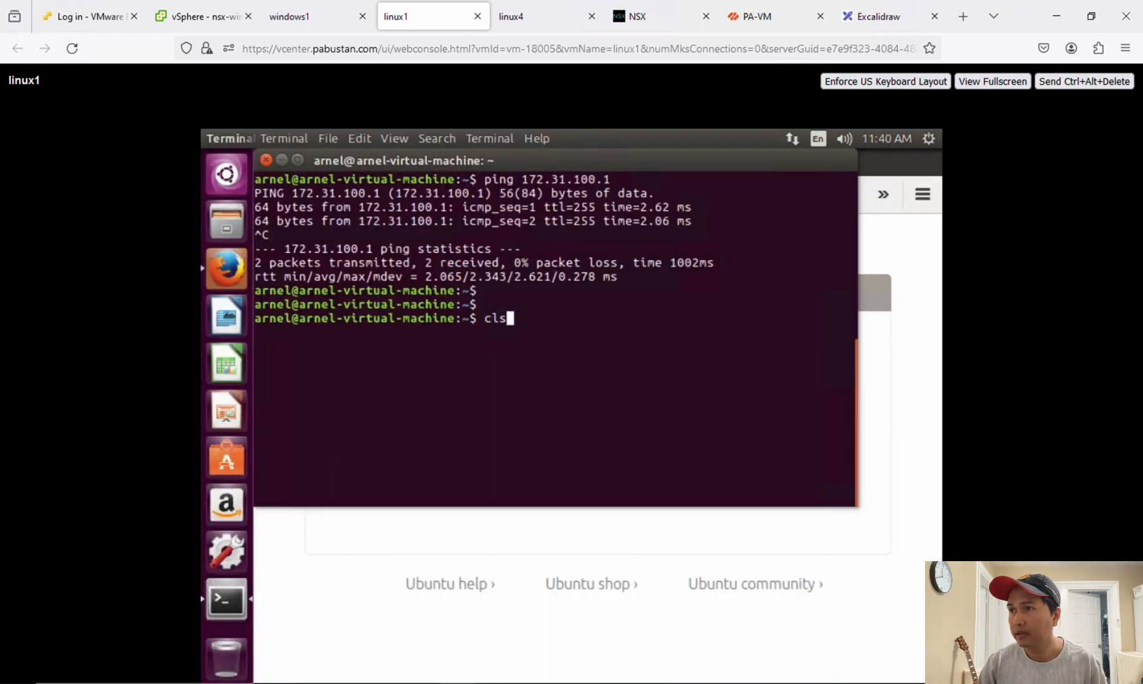
key(BackSpace)
text(ear)
key(Return)
text(ifo)
key(BackSpace)
text(config)
key(Return)
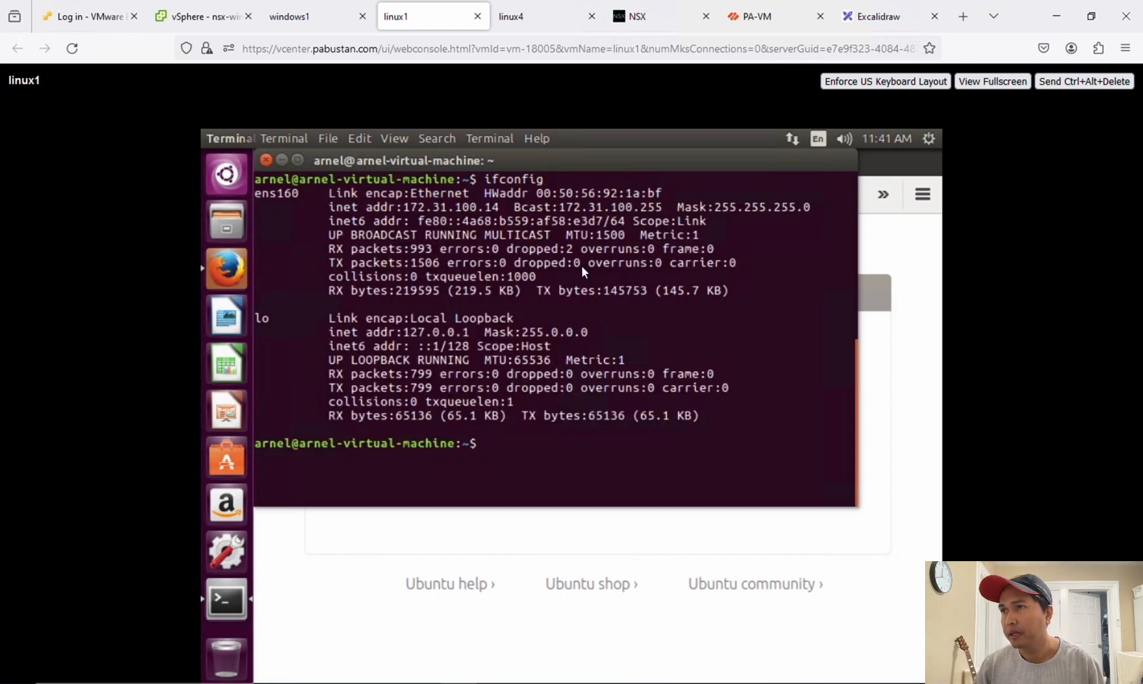
drag(404, 207, 500, 207)
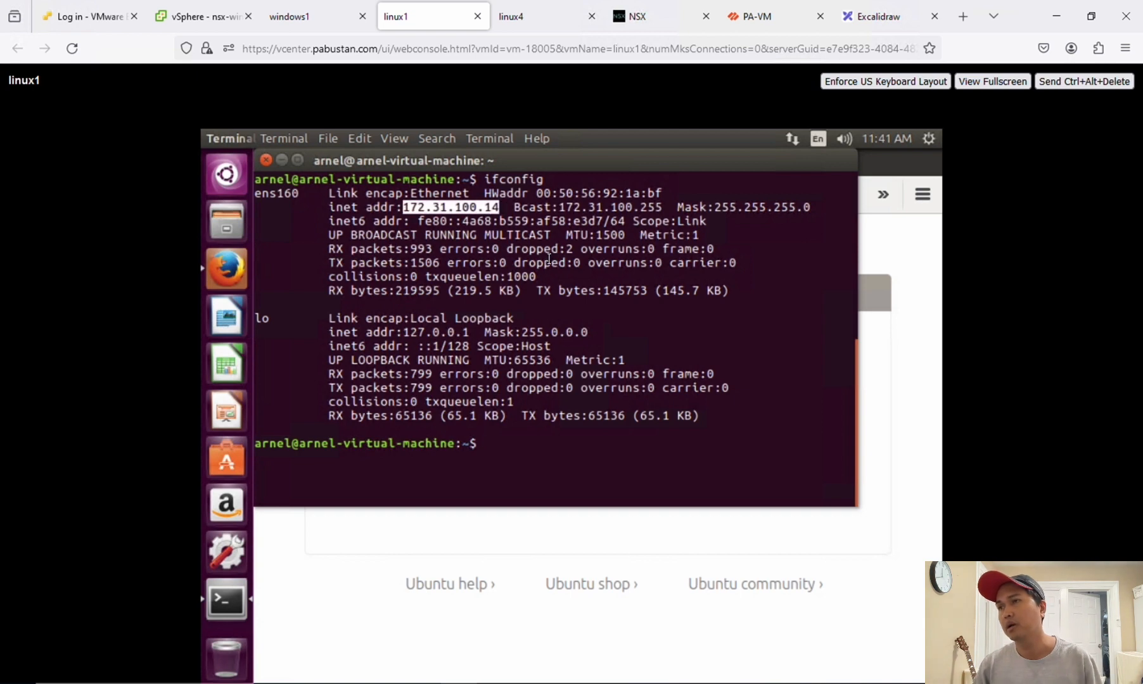
Step: Ping the gateway 172.31.100.1 from linux1 and stop the ping after a couple of replies
click(504, 382)
text(ping 172.31.100.1)
key(Return)
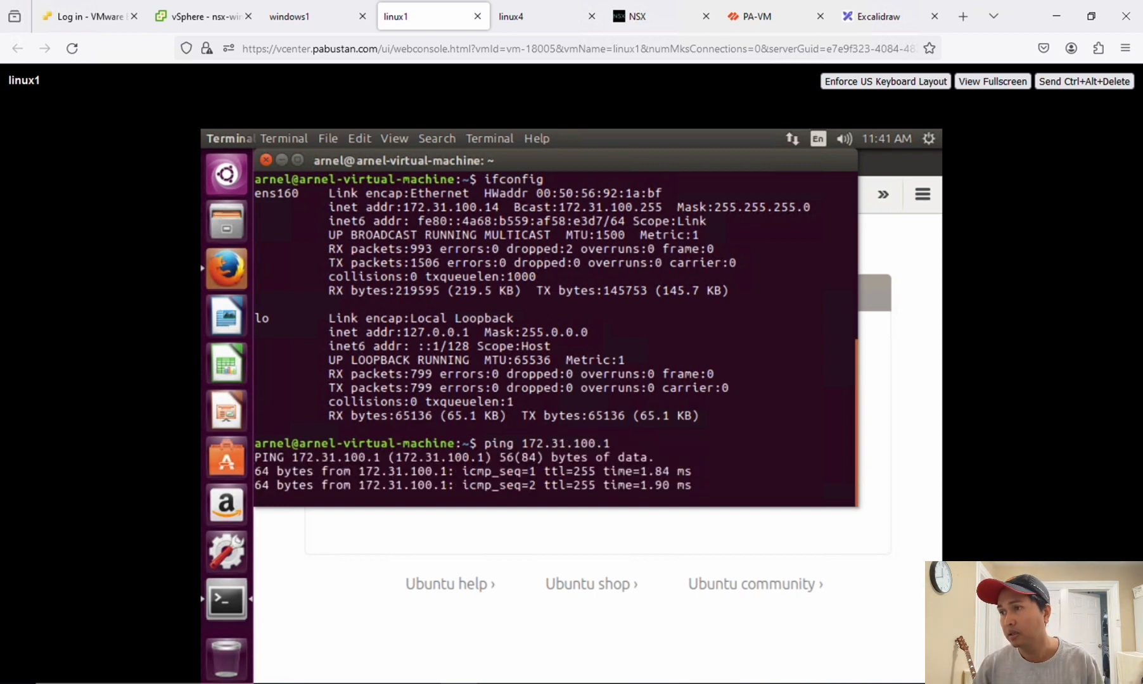
key(ctrl+c)
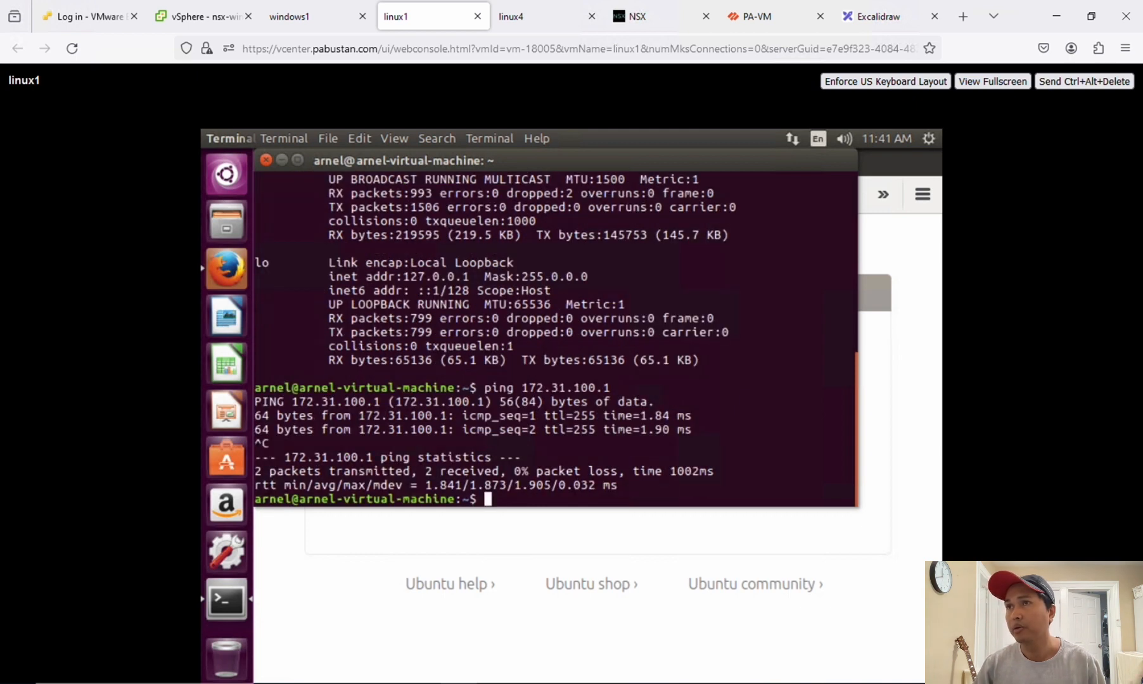
Step: Switch to the linux4 VM console and log in to Ubuntu with the account password
click(527, 19)
text(•••••••••••)
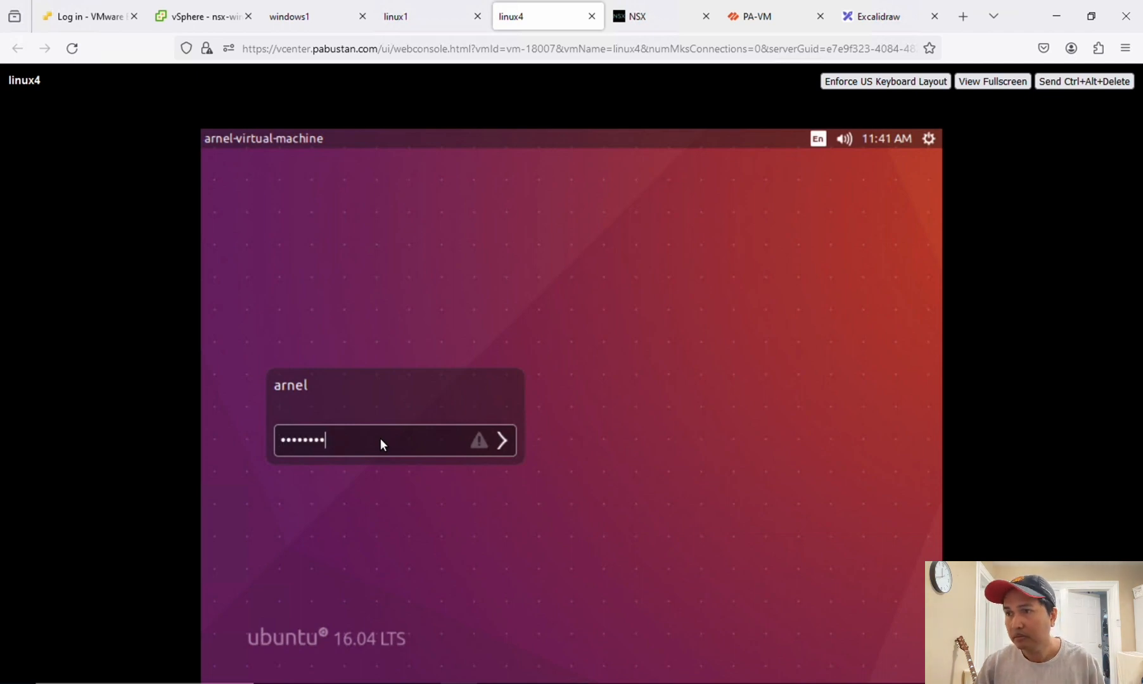
key(Return)
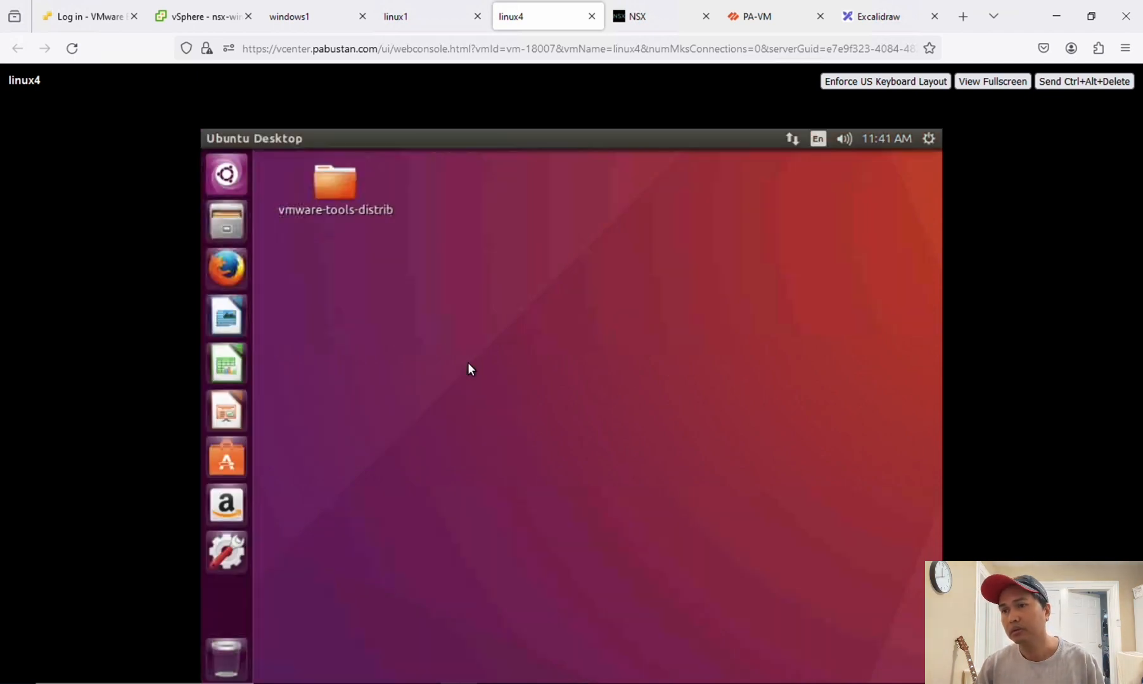
Step: Open a Terminal on linux4 and run ifconfig to check the ens160 interface's IPv4 address
click(237, 179)
text(termina)
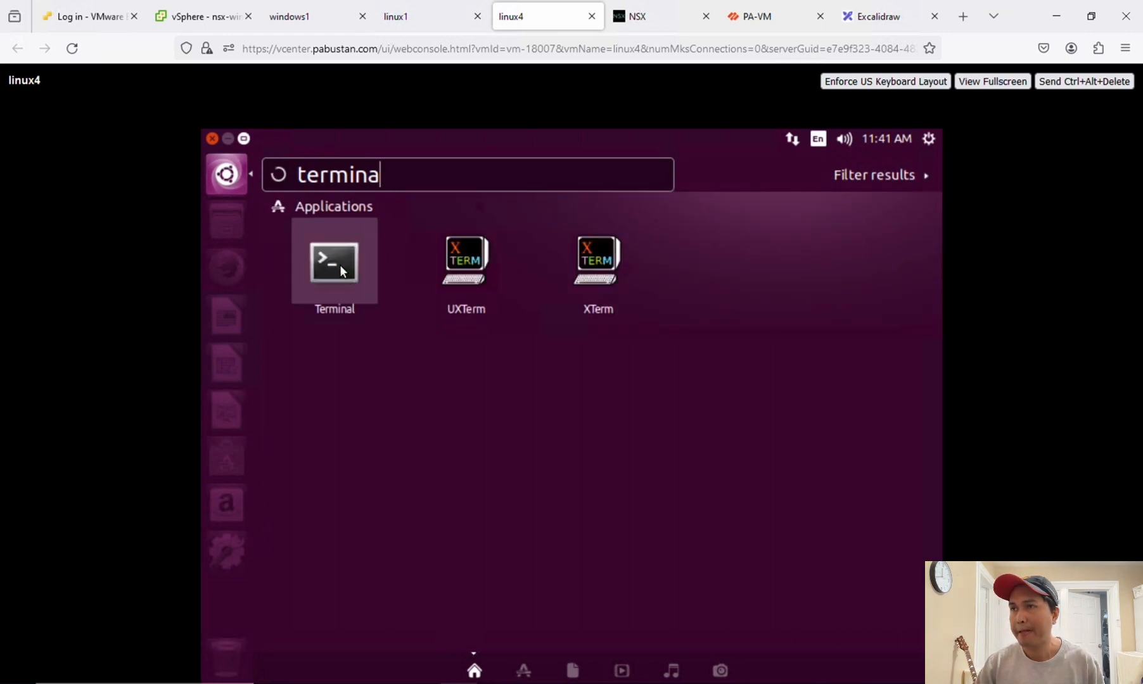
click(340, 264)
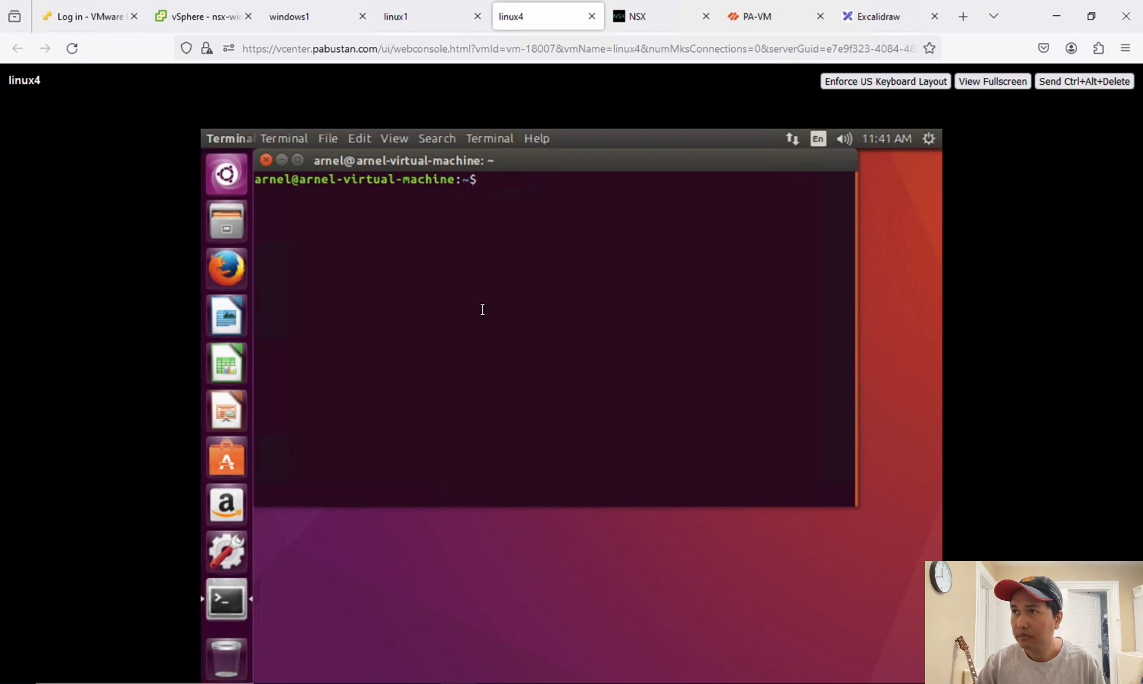
text(ifcon)
text(fiog)
key(BackSpace)
text(g)
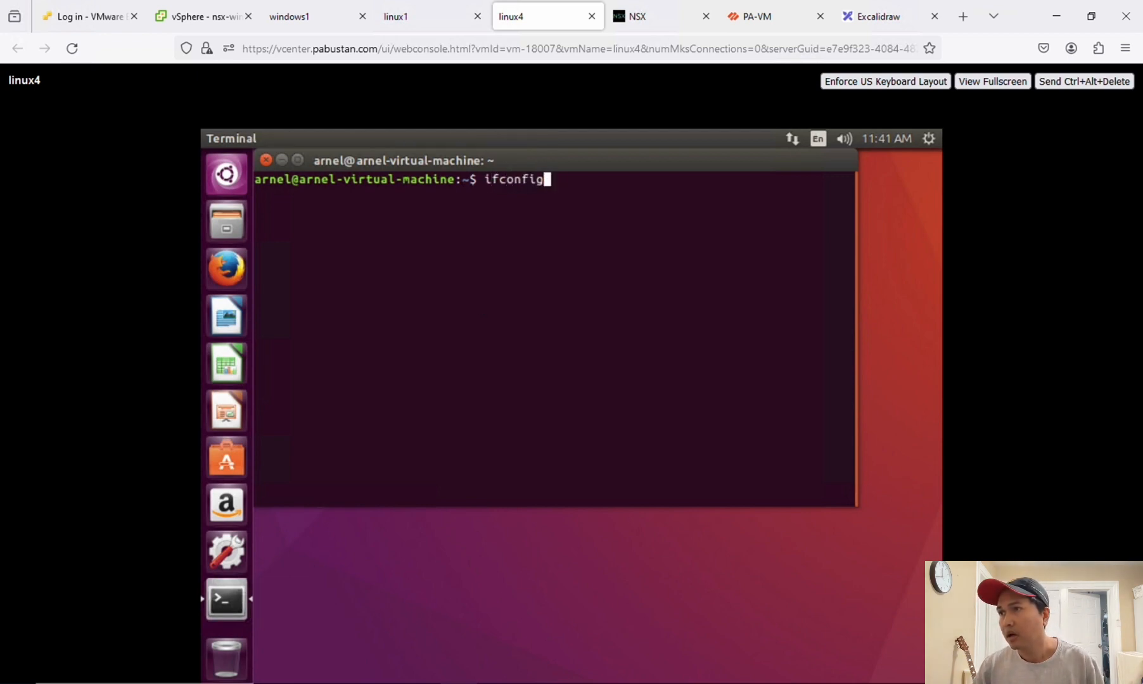
key(Return)
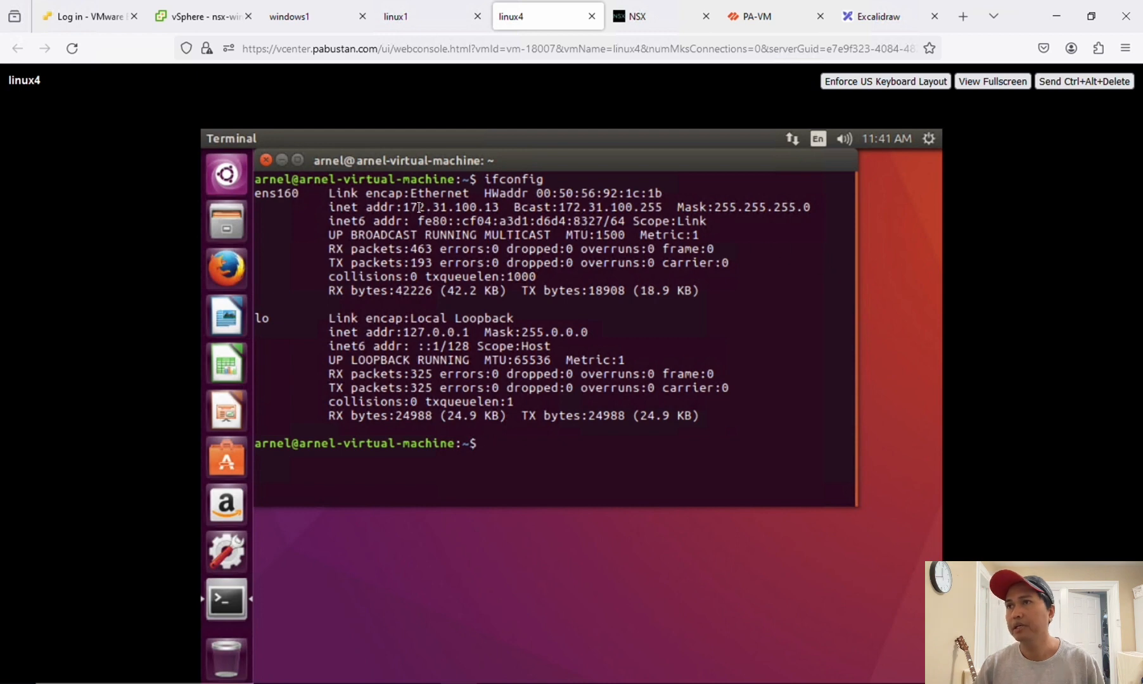
drag(417, 208, 492, 221)
Step: Return to the linux1 console, ping linux4 at 172.31.100.13 and stop the ping after a couple of replies
click(419, 23)
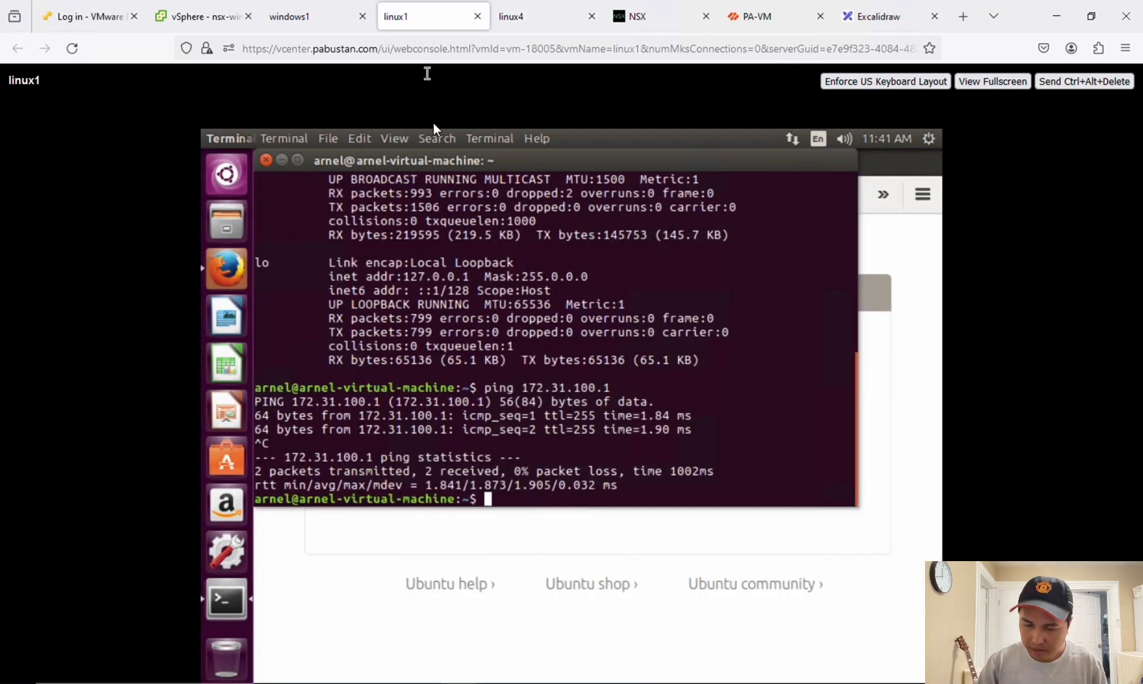
key(Up)
key(BackSpace)
text(13)
key(Return)
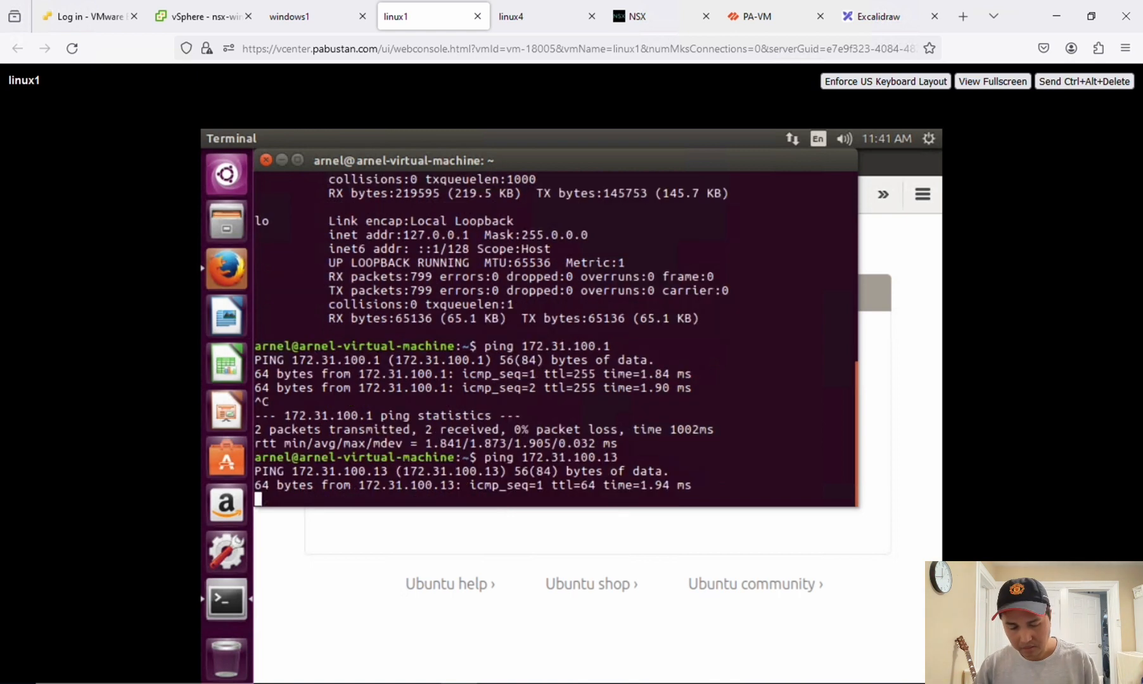
key(ctrl+c)
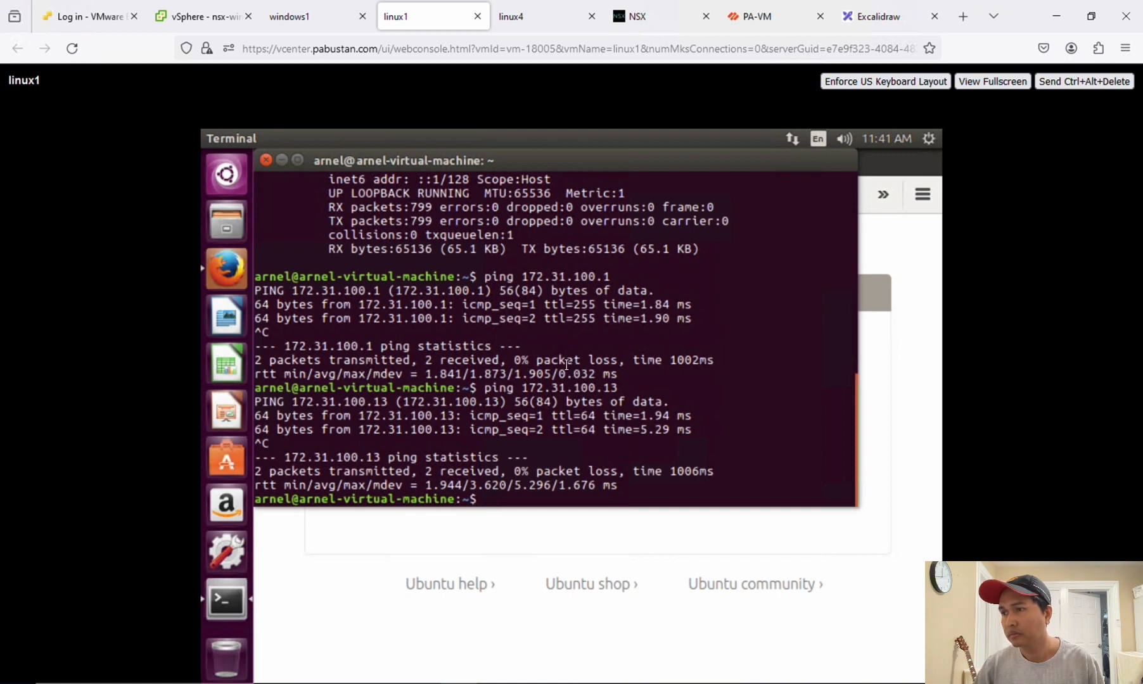
Step: Run ifconfig again on linux1 to recheck its IP address
key(Up)
key(Up)
key(Up)
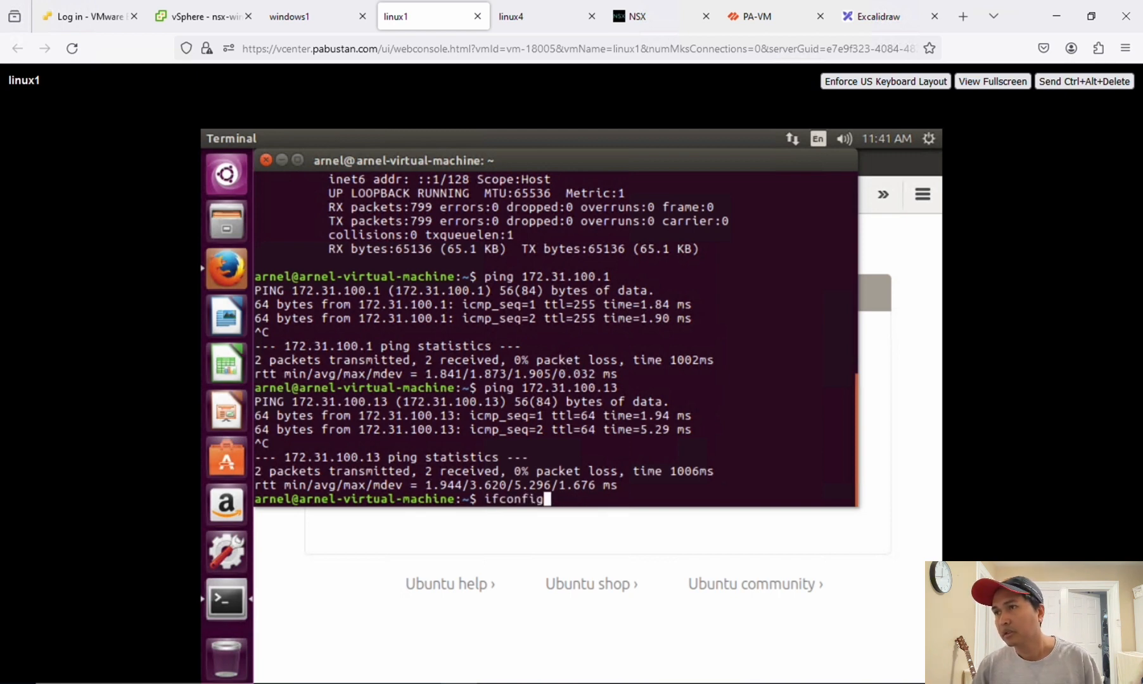
key(Return)
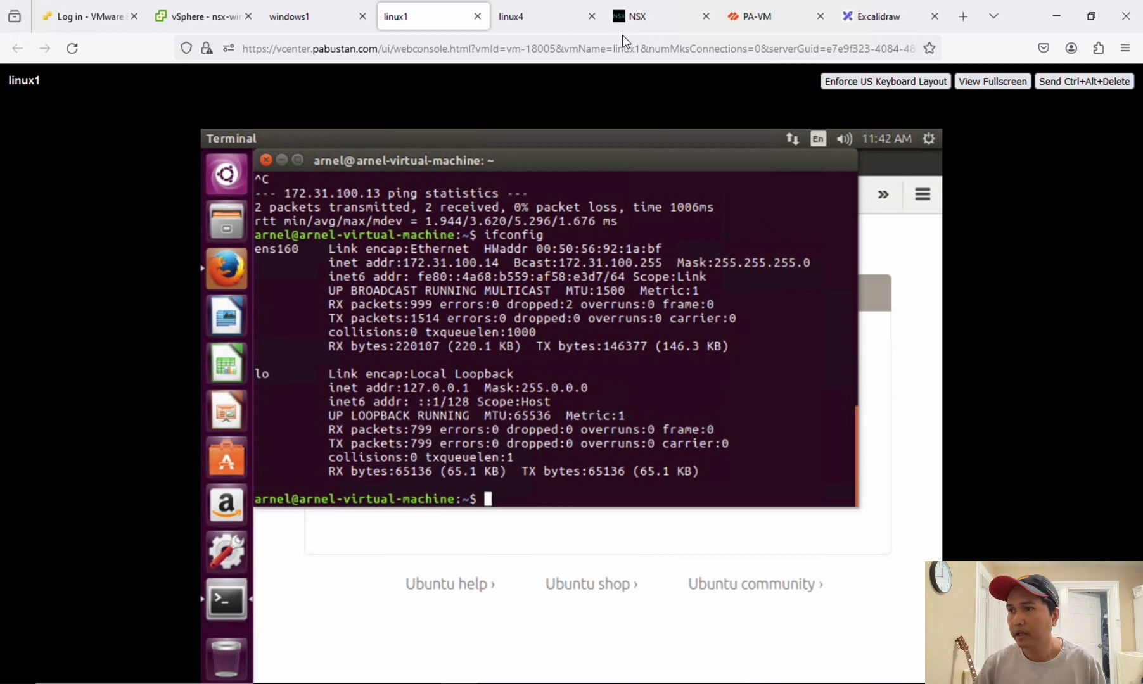
Step: Switch to the linux4 console and start a continuous ping to linux1 at 172.31.100.14
click(524, 18)
click(467, 304)
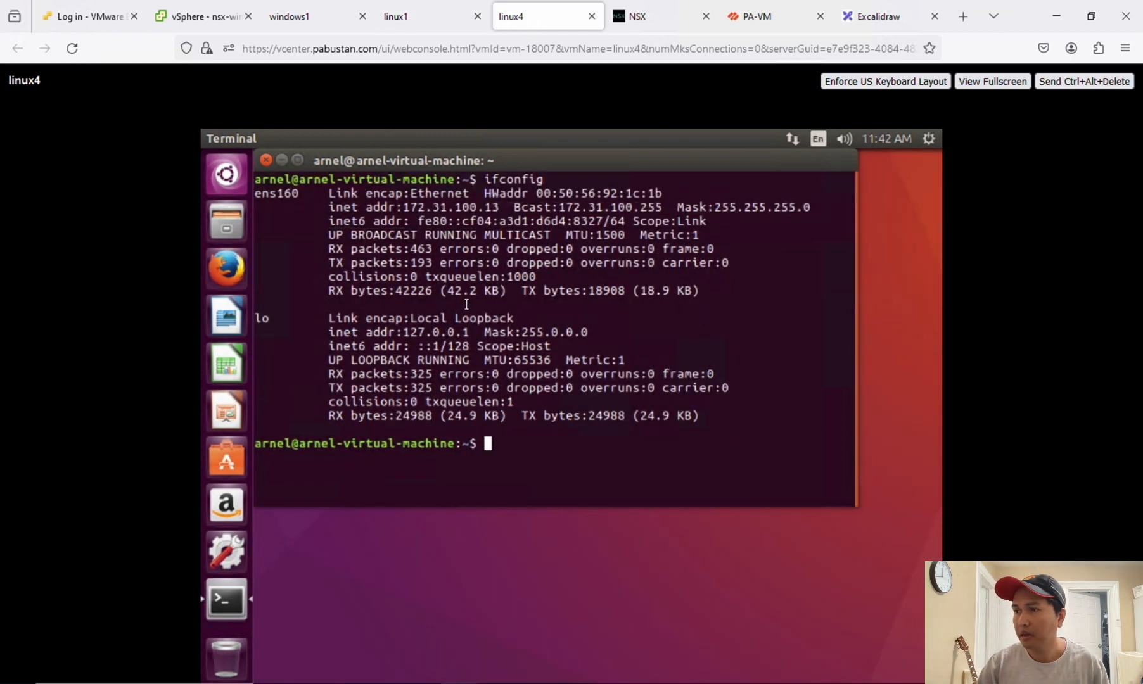
text(ping 1)
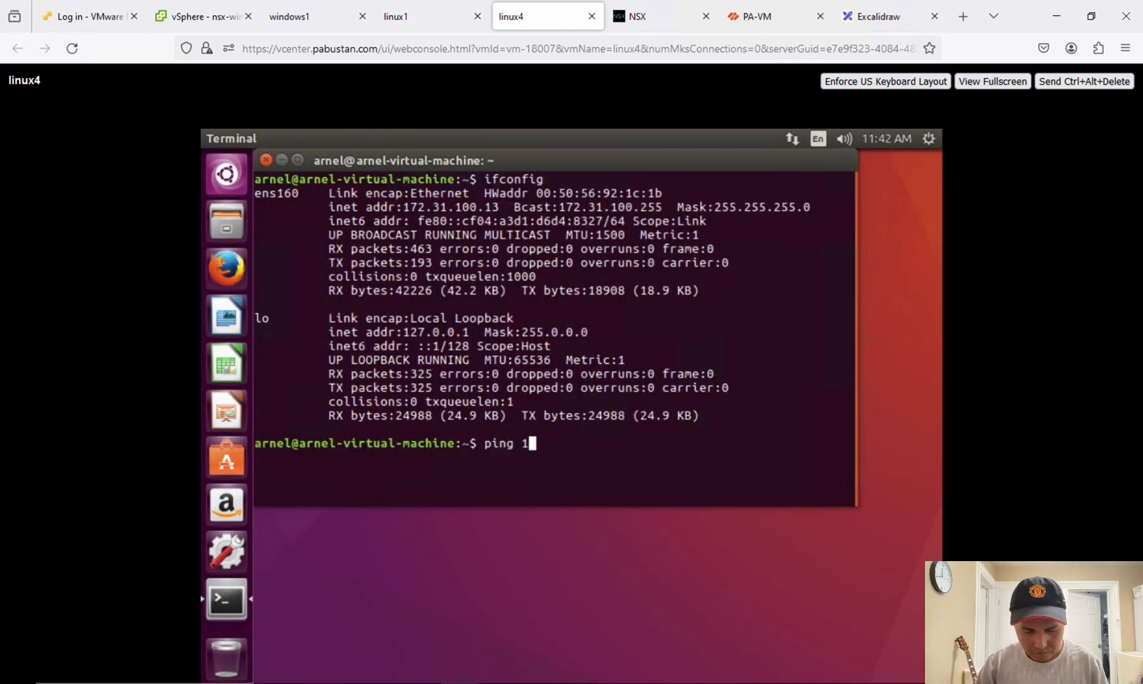
text(72.31.)
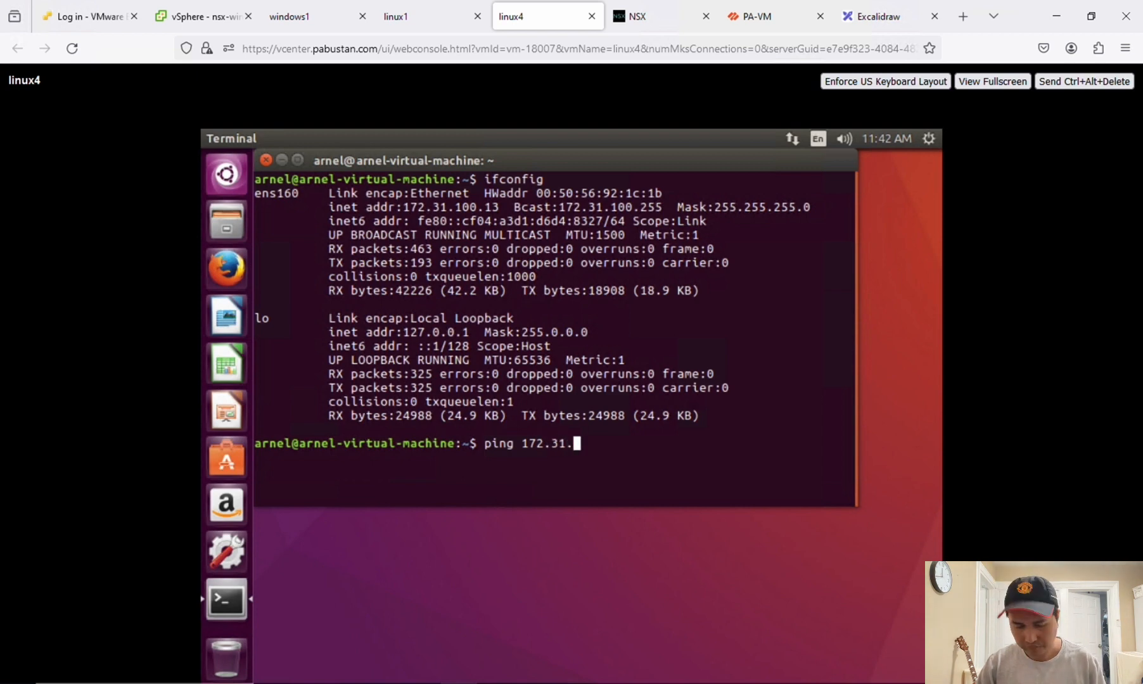
text(100.14)
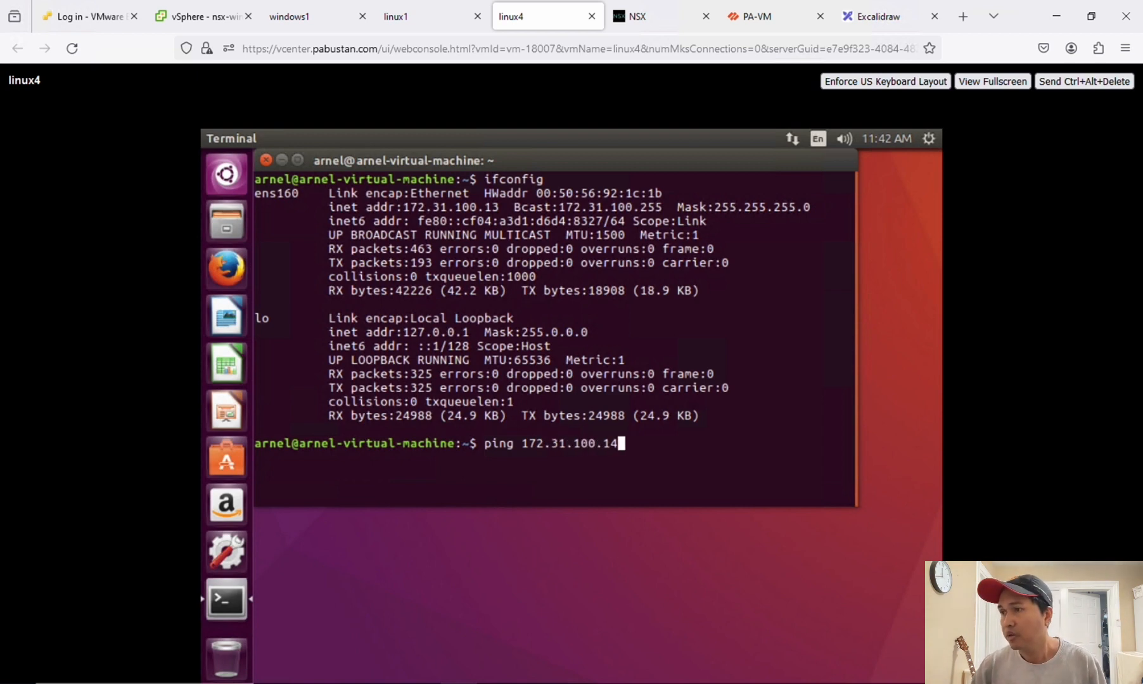
key(Return)
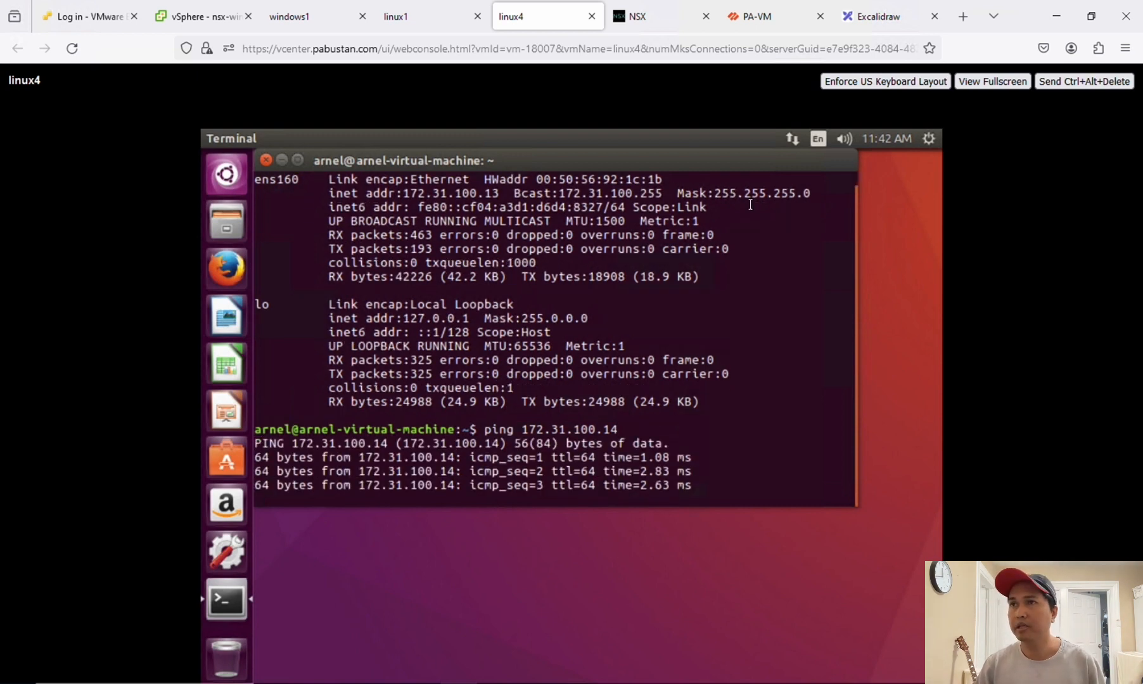
Step: Return to the linux1 console and start a continuous ping to linux4 at 172.31.100.13
click(201, 19)
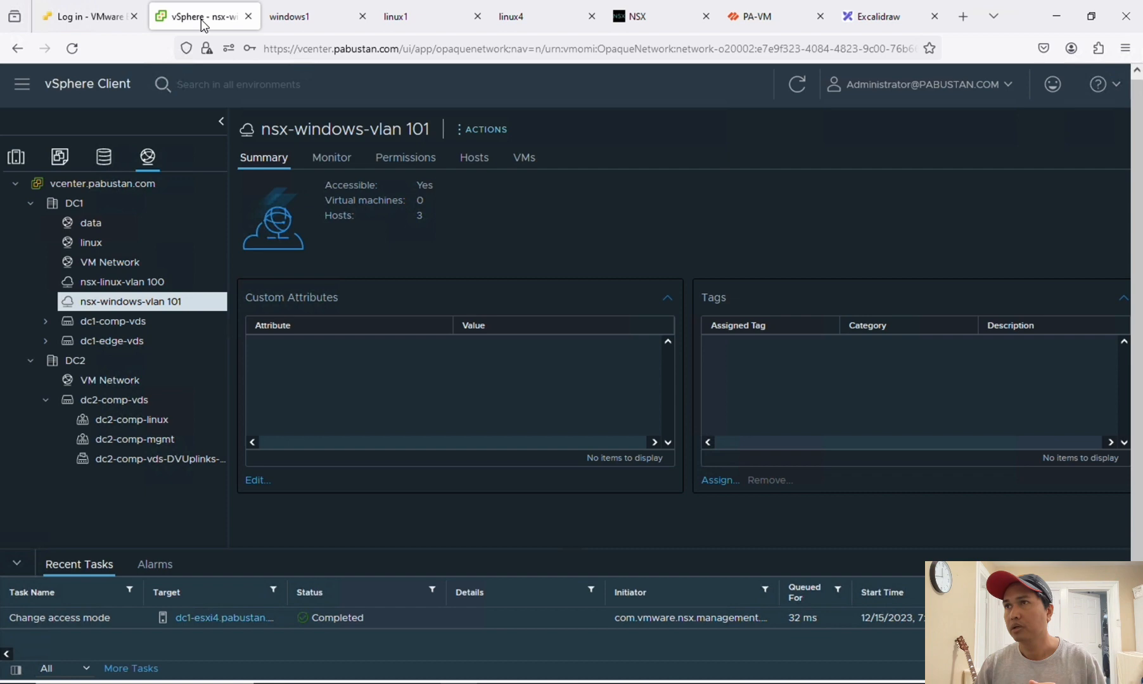
click(413, 16)
key(Up)
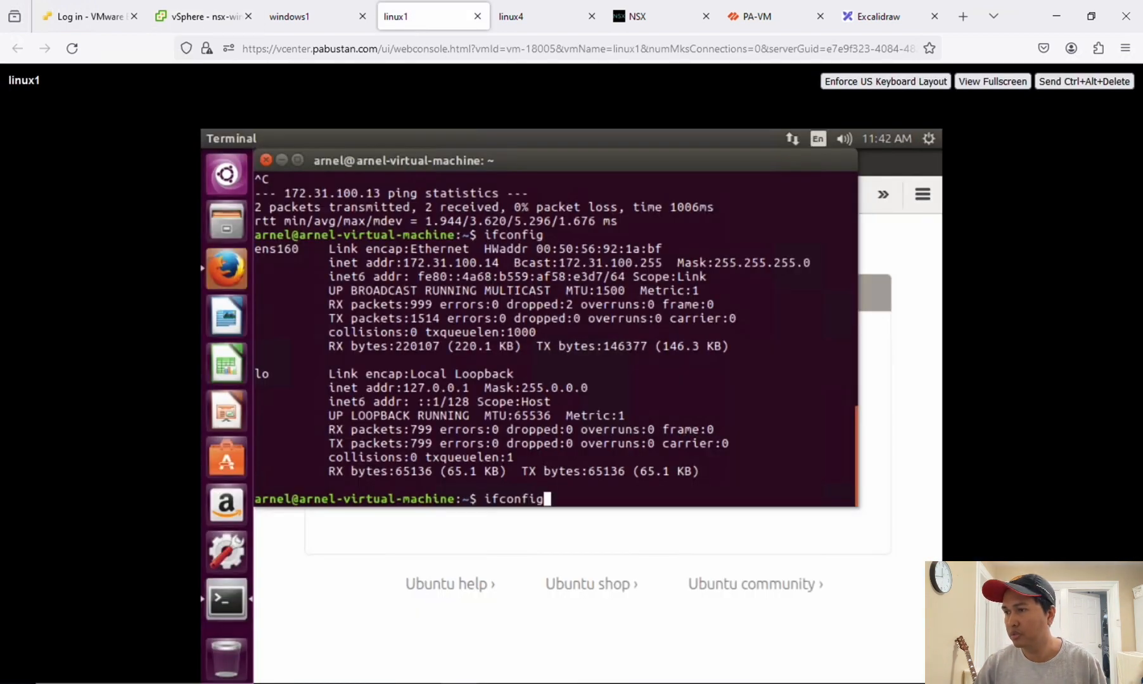
key(Up)
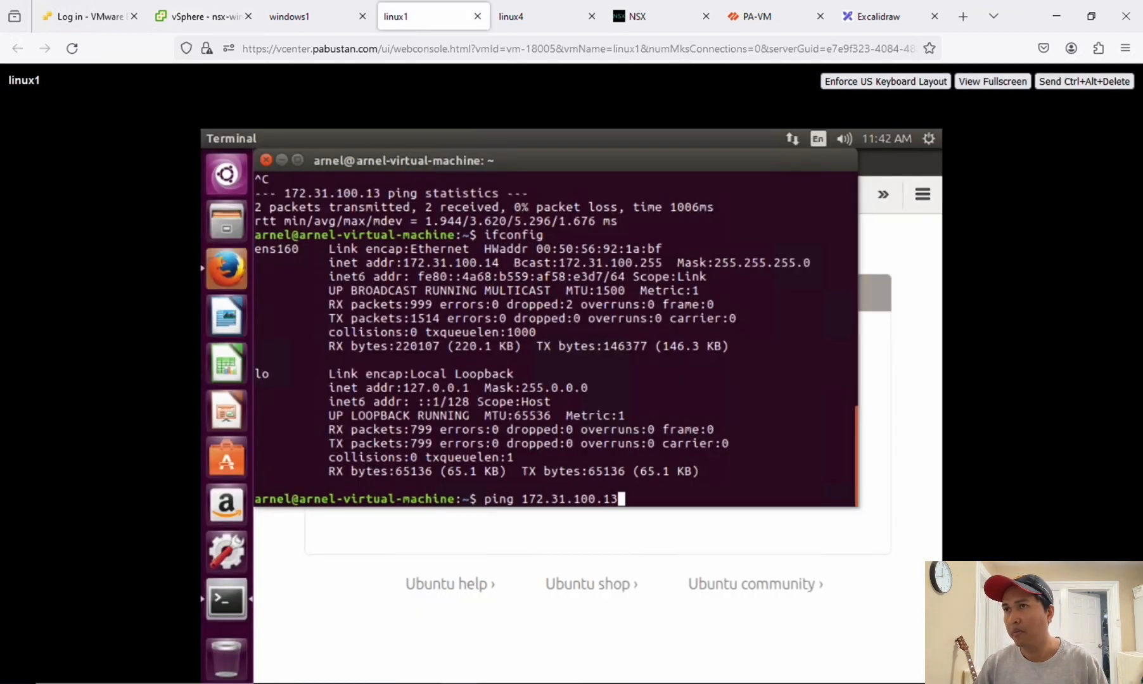
key(Return)
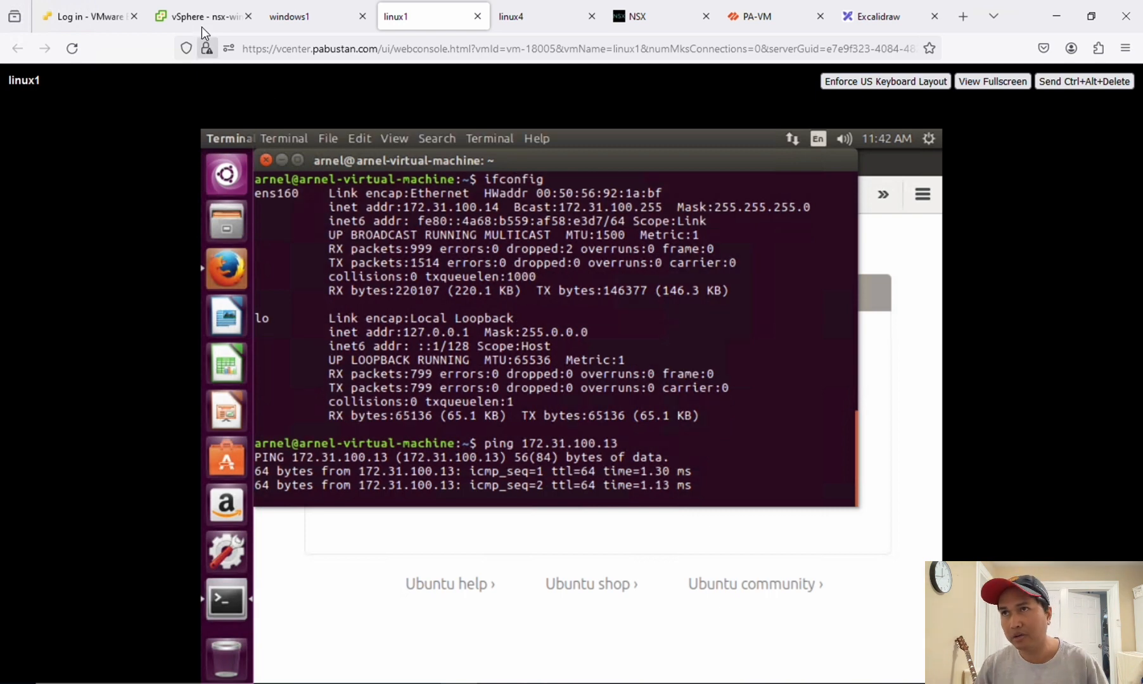
Step: In the vSphere Client, edit linux1's settings and move network adapter 1 to the nsx-linux-vlan 100 network
click(198, 23)
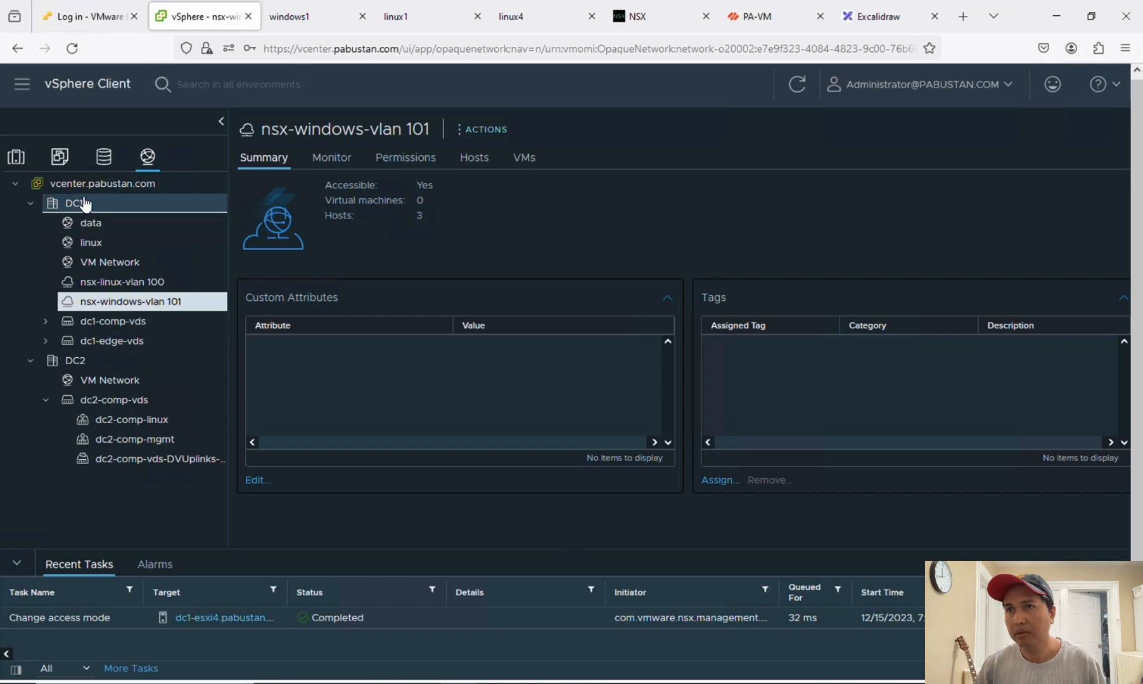
click(18, 158)
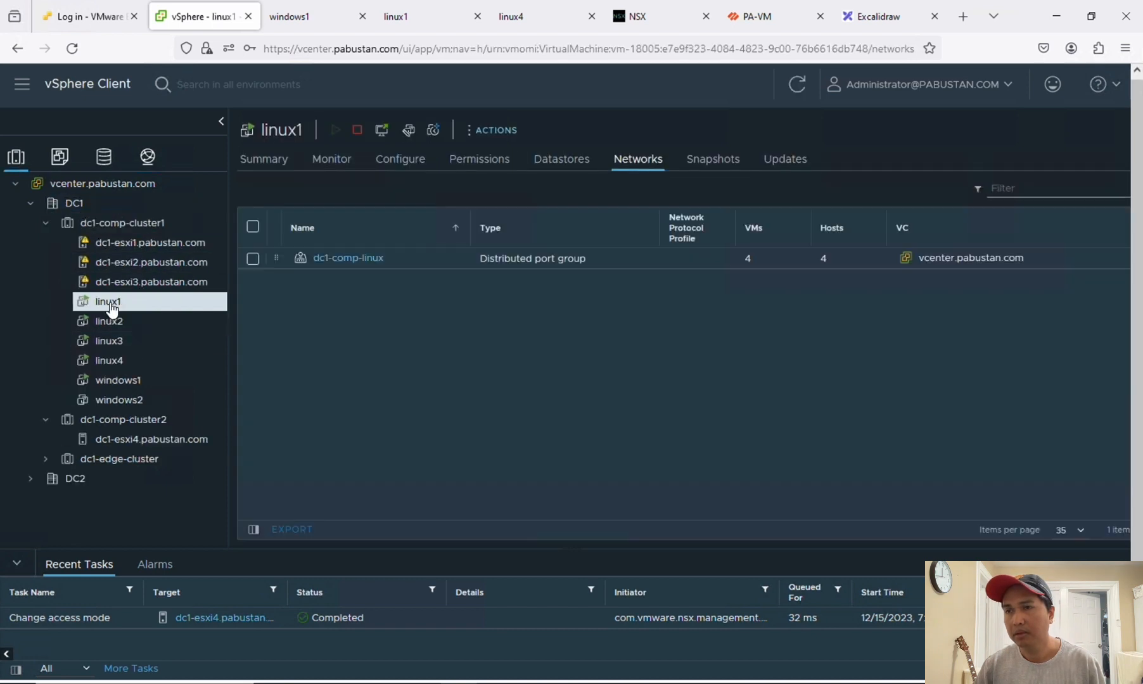
right_click(109, 301)
click(160, 416)
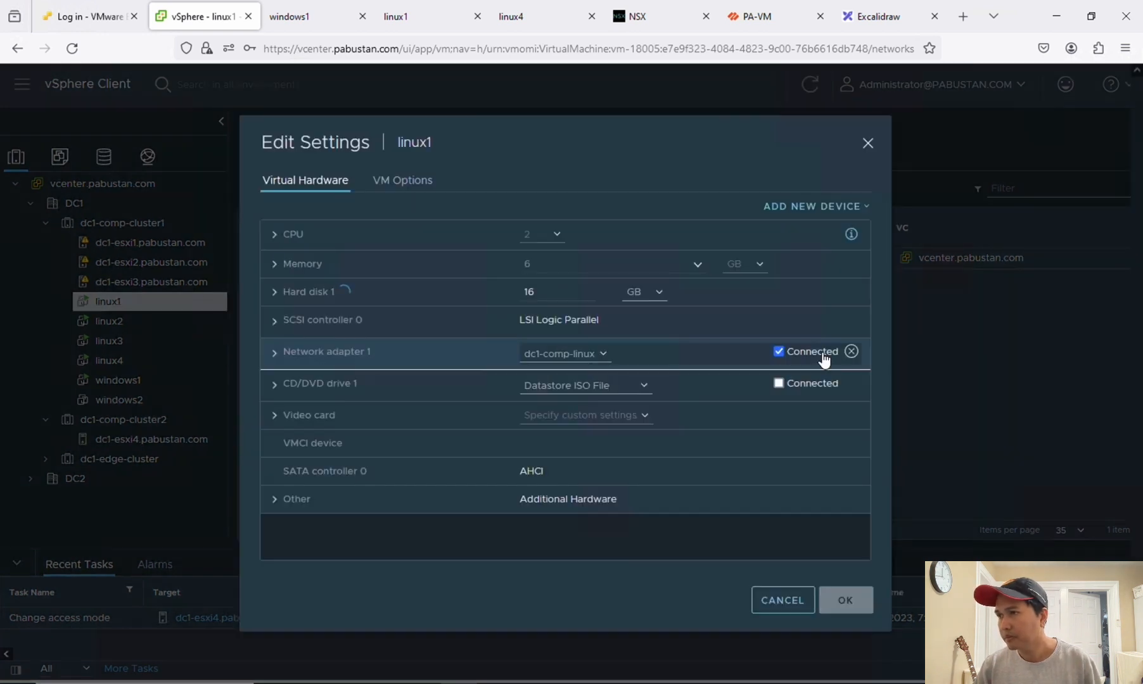
click(605, 364)
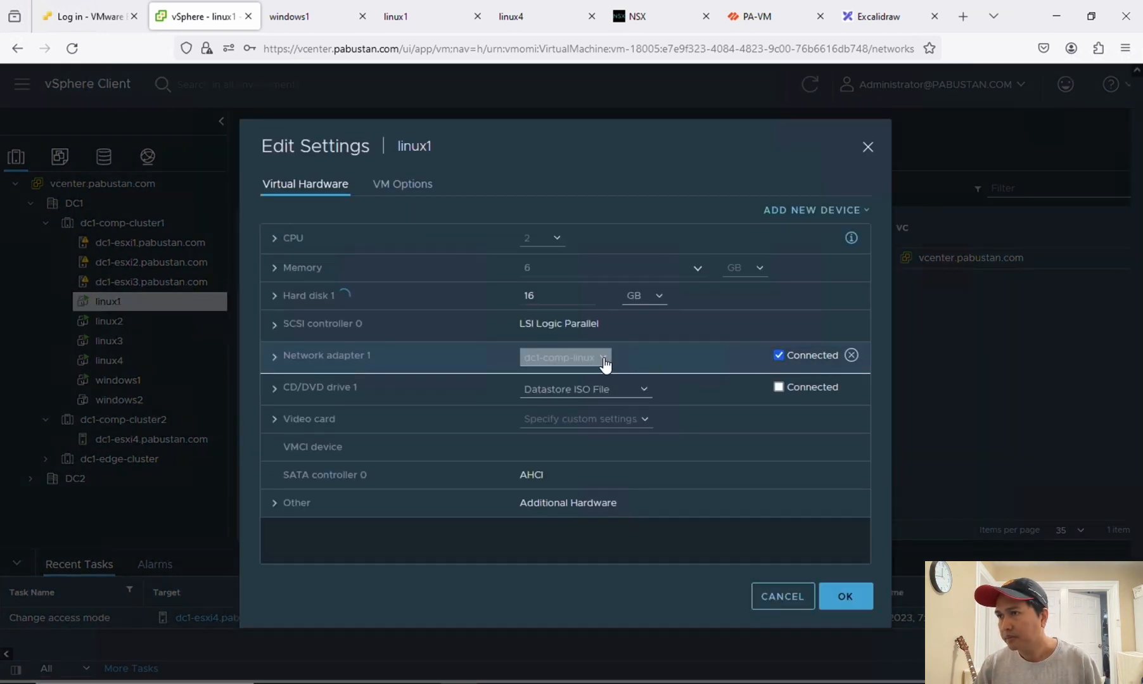
click(550, 398)
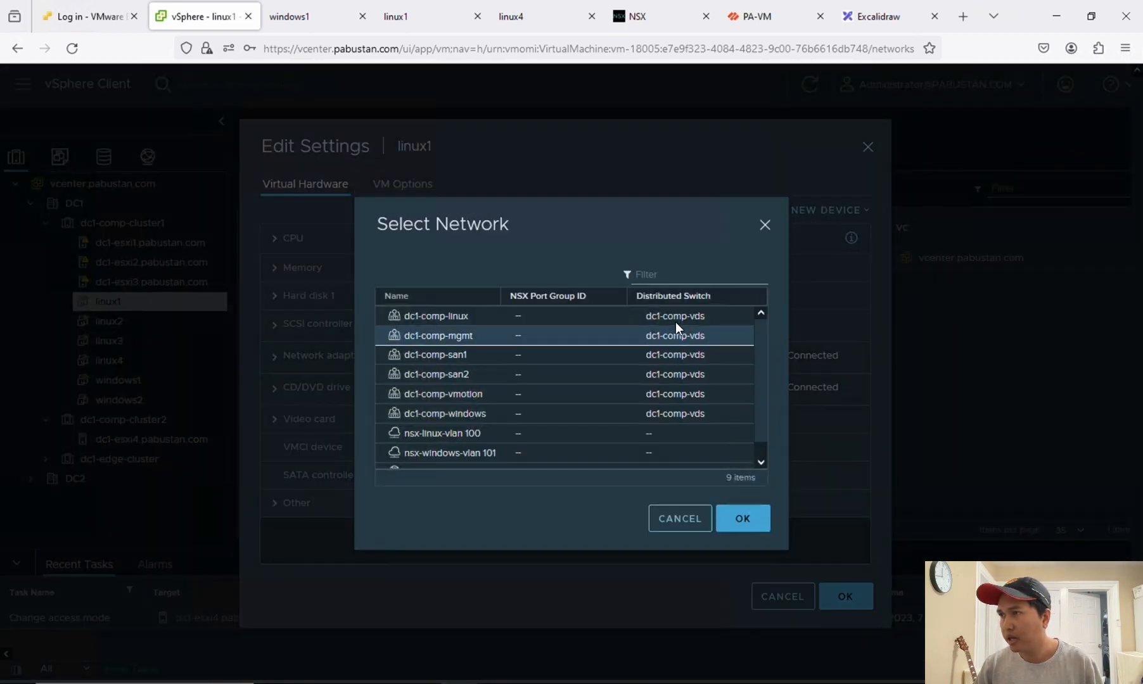
drag(762, 330, 759, 364)
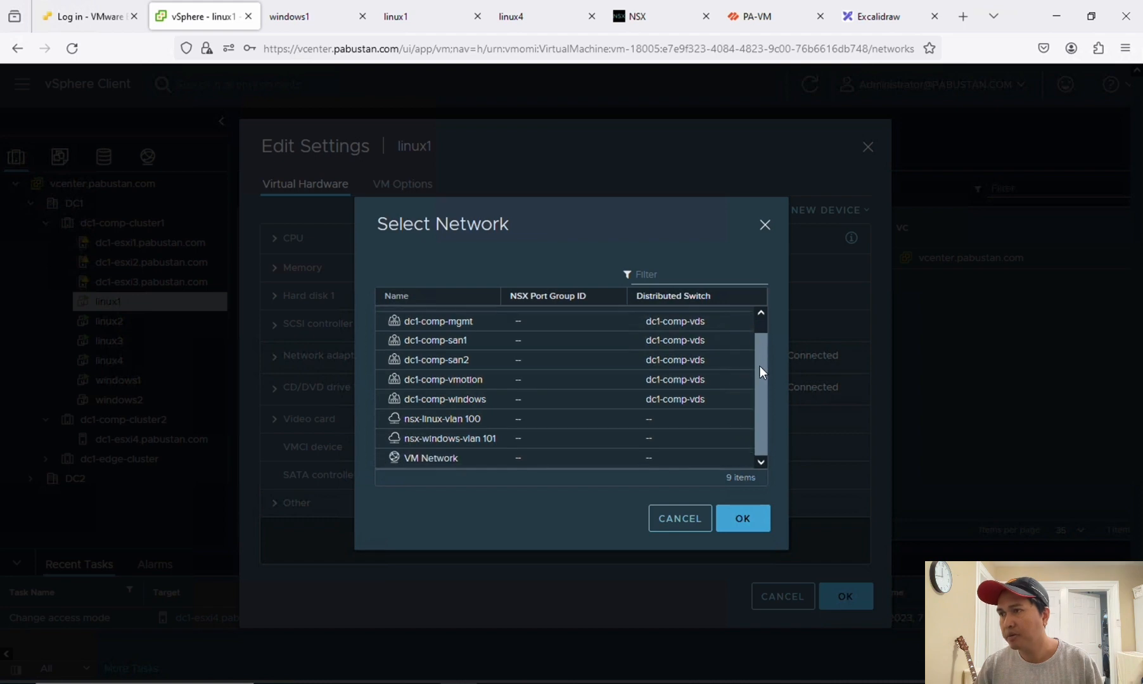
click(458, 423)
click(748, 524)
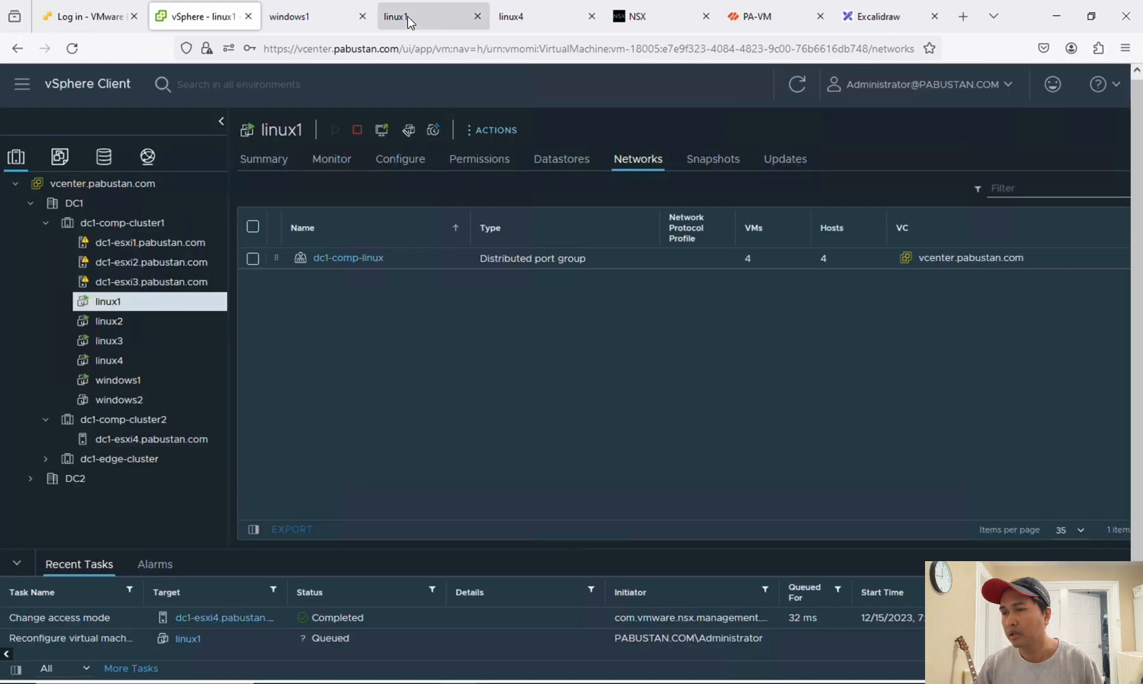
Step: In the linux1 console, stop the running ping, ping linux4 at 172.31.100.13 again, and stop after a couple of replies
click(408, 16)
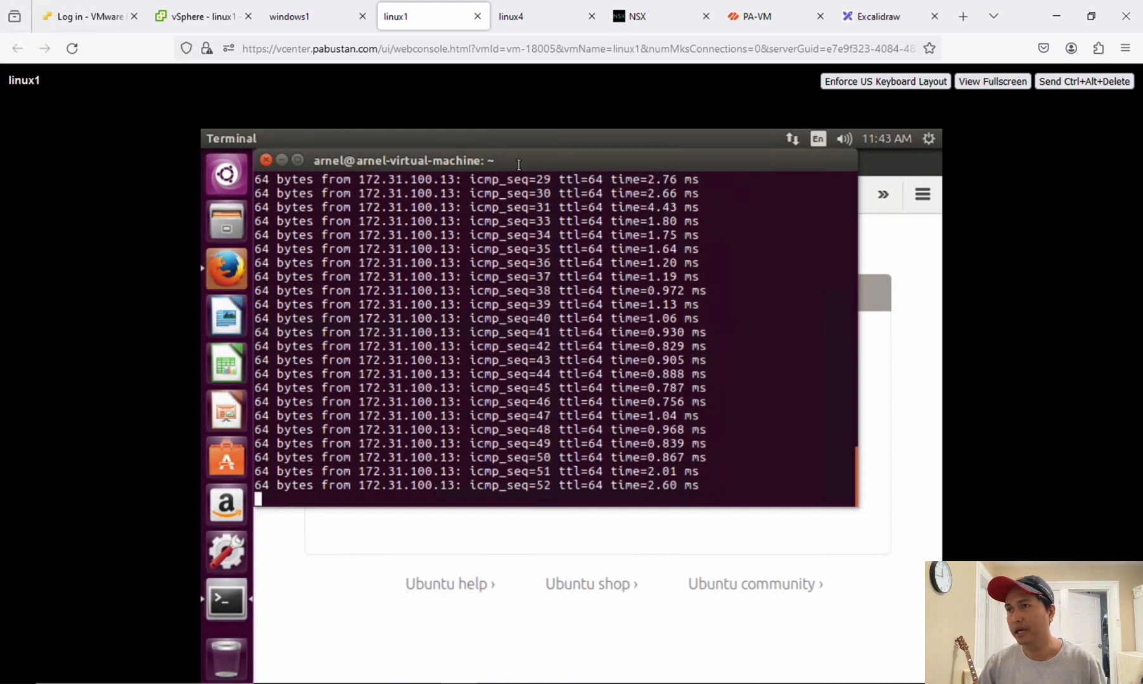
drag(511, 161, 562, 209)
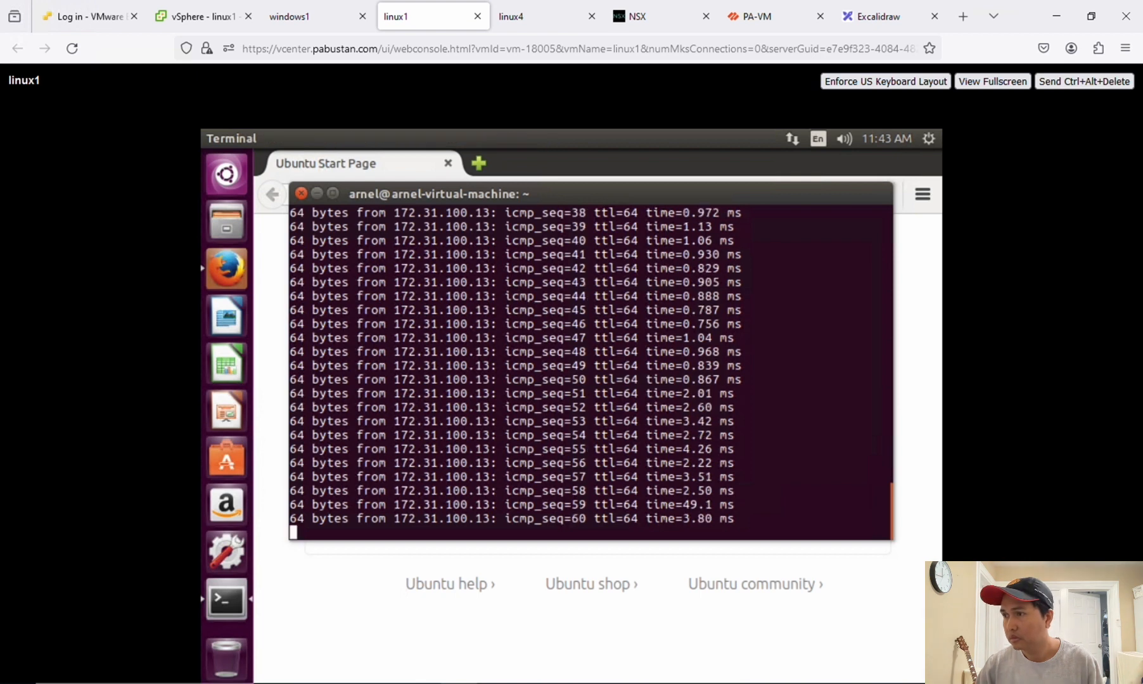
key(ctrl+c)
key(Up)
key(Return)
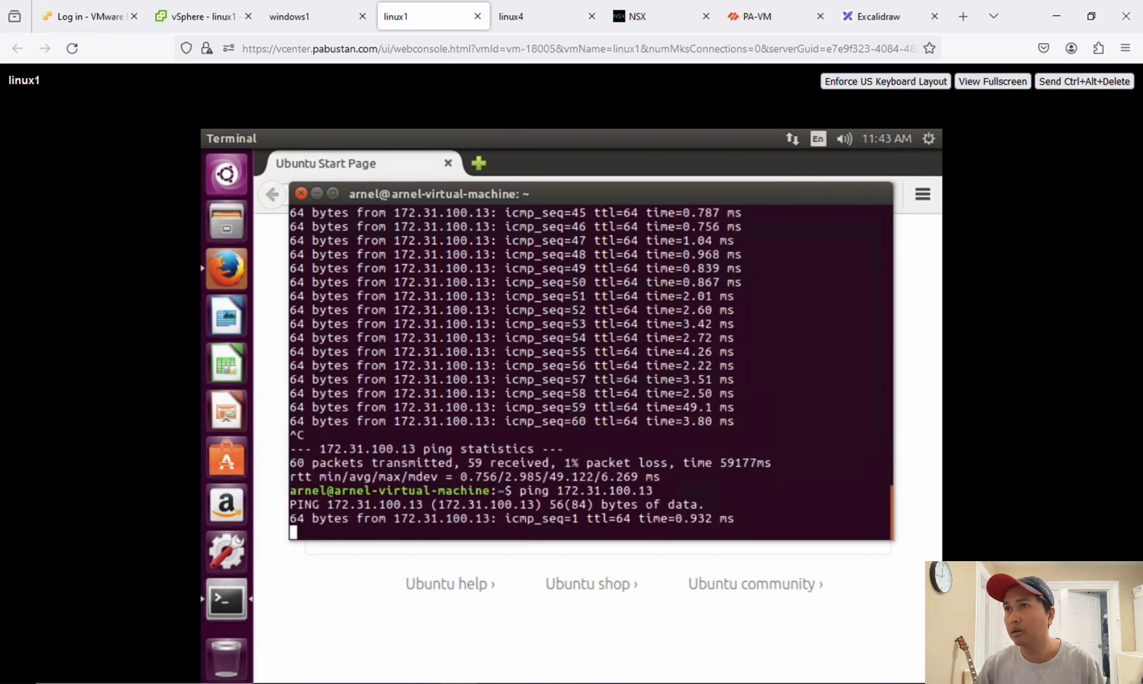
key(ctrl+c)
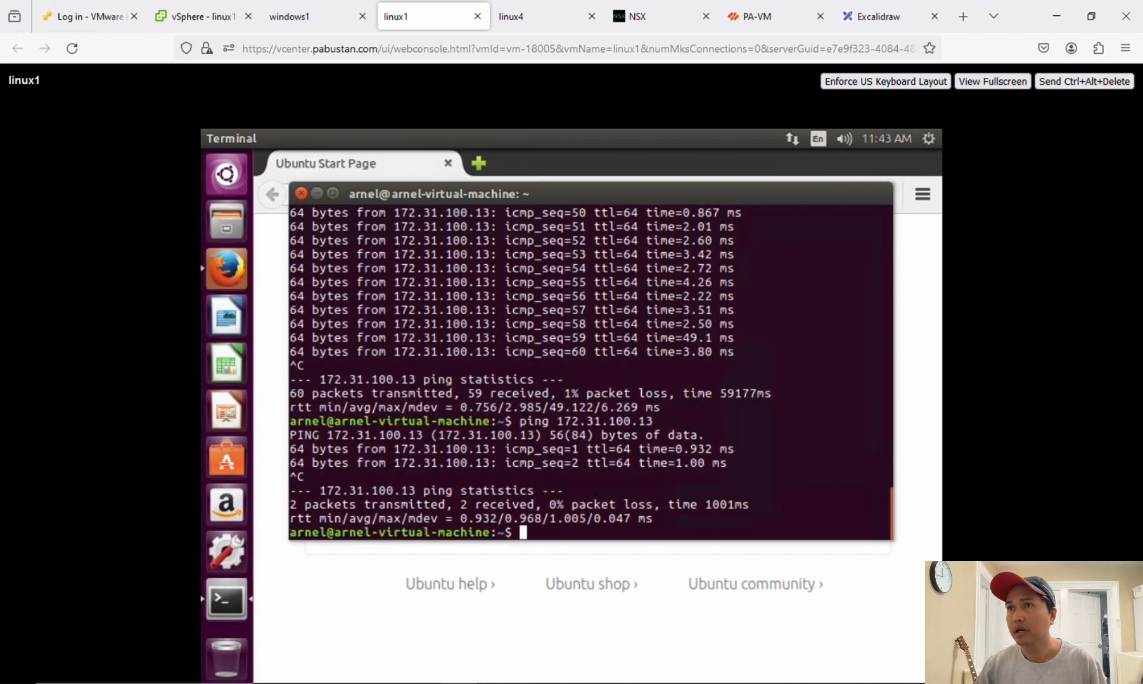
Step: Return to the vSphere Client and check which network linux1 is attached to
click(210, 21)
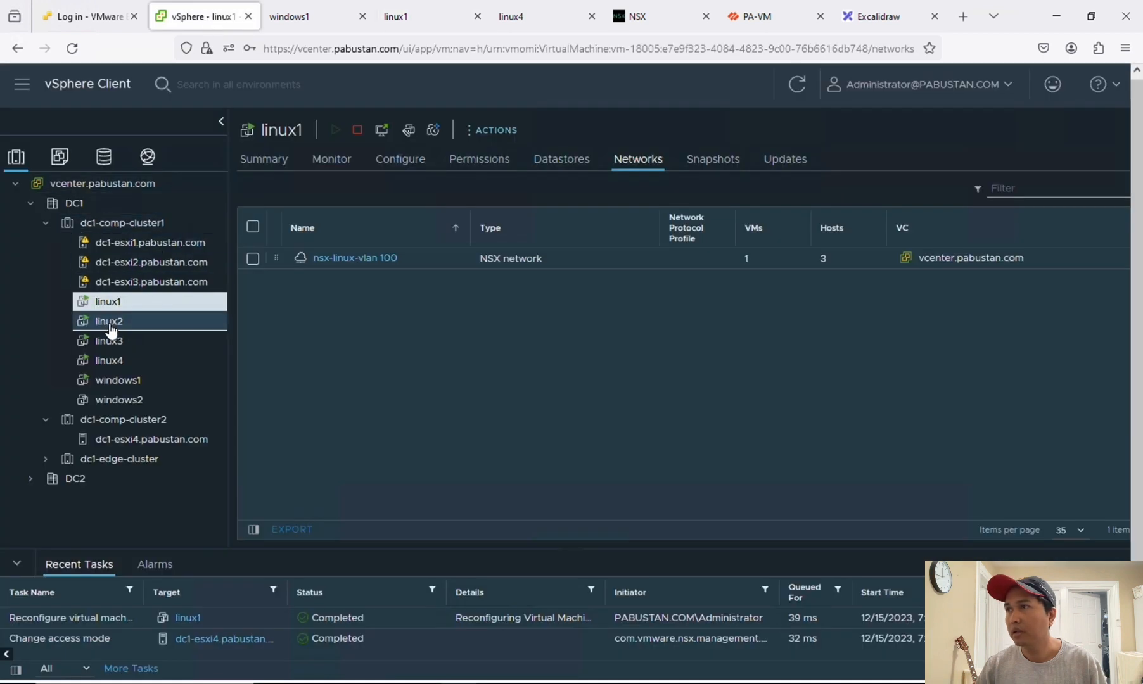
click(266, 168)
click(631, 163)
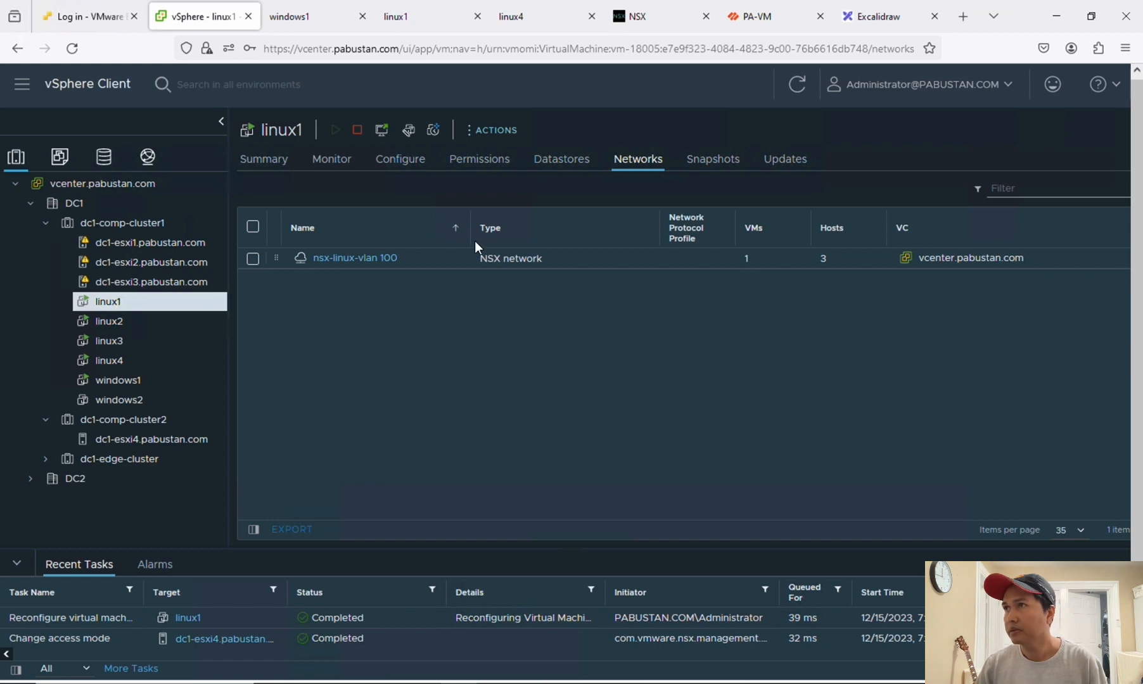
Step: In the linux4 console, stop the running ping, ping linux1 at 172.31.100.14 again, and stop after a couple of replies
click(536, 16)
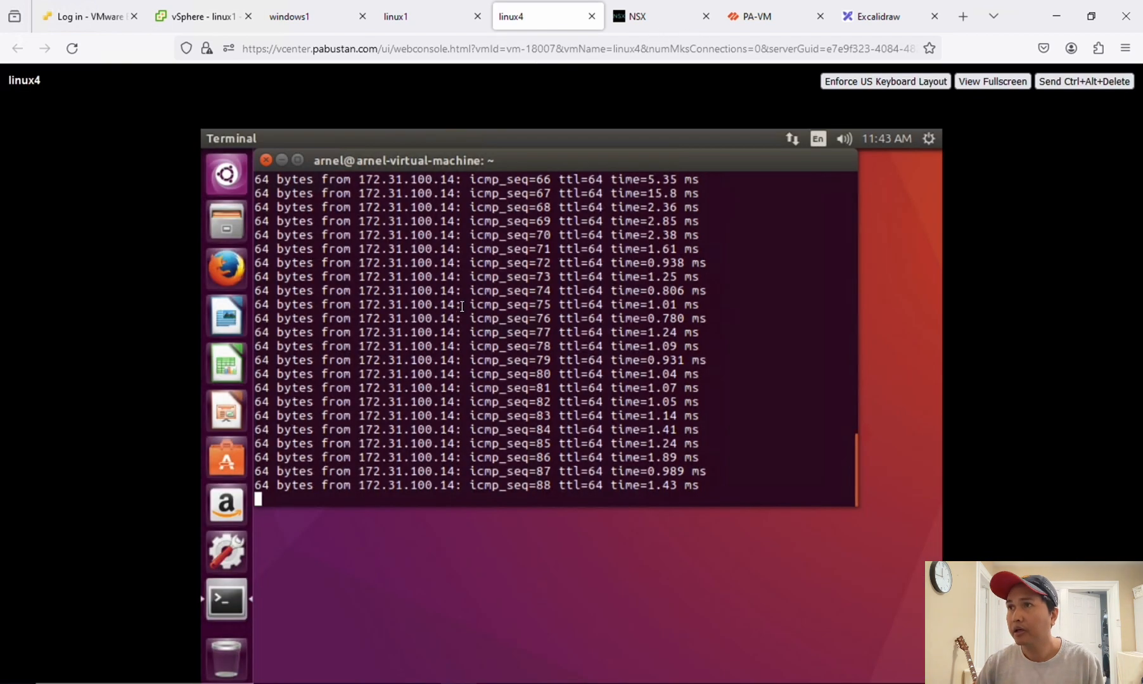
key(ctrl+c)
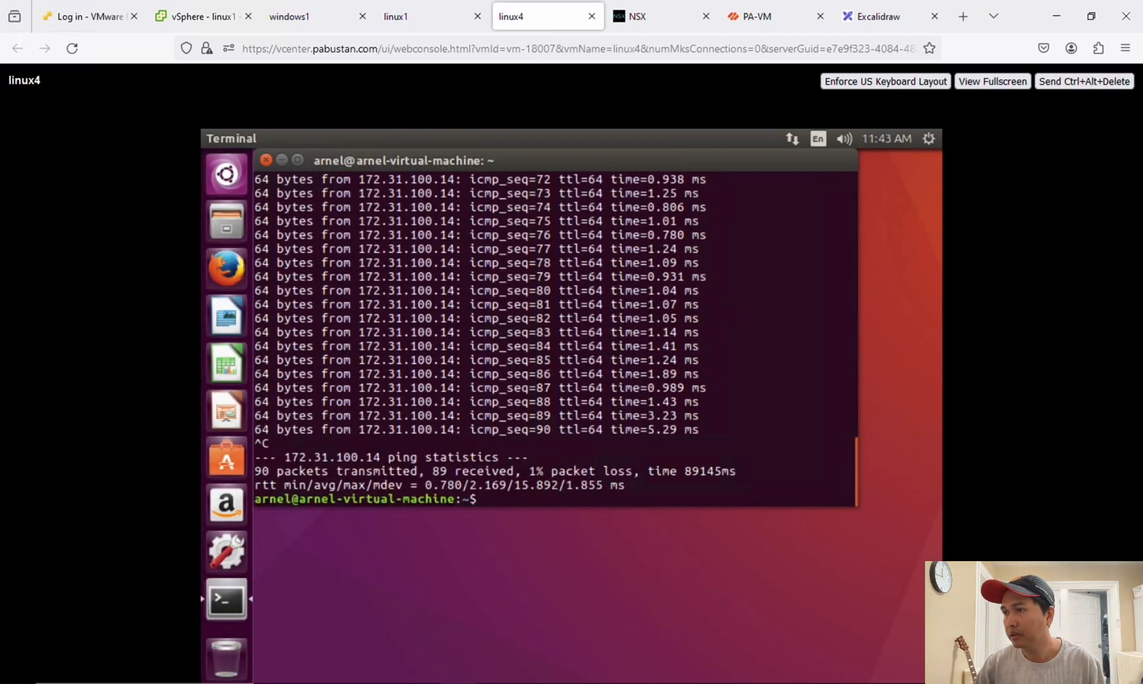
key(Up)
key(Return)
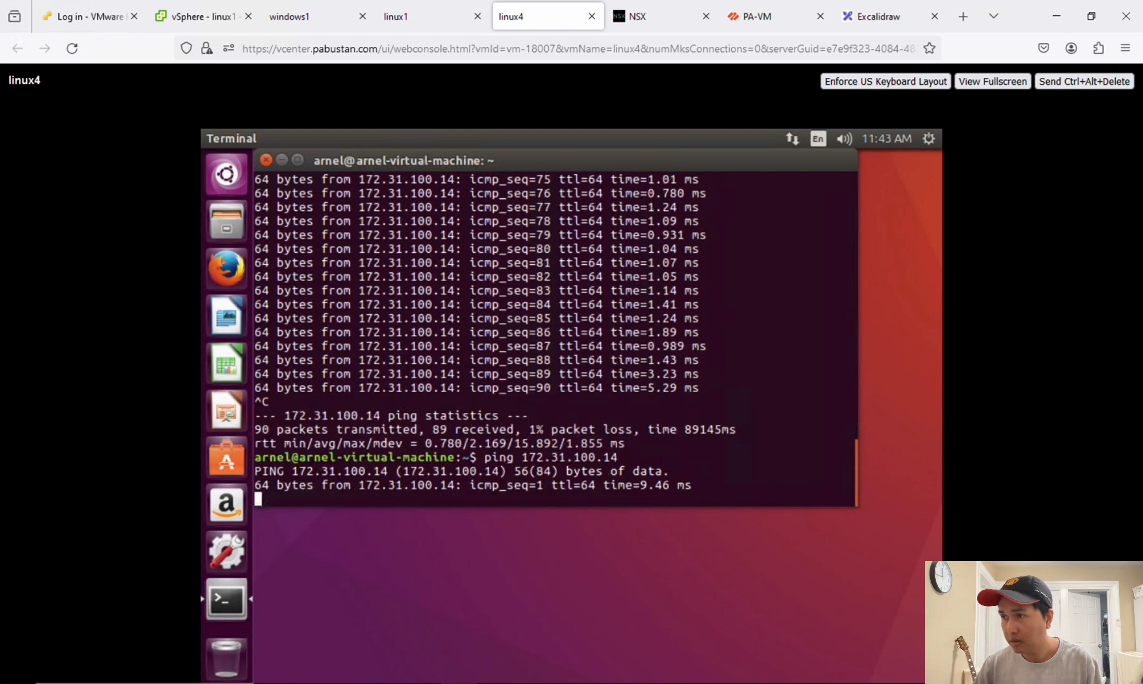
key(ctrl+c)
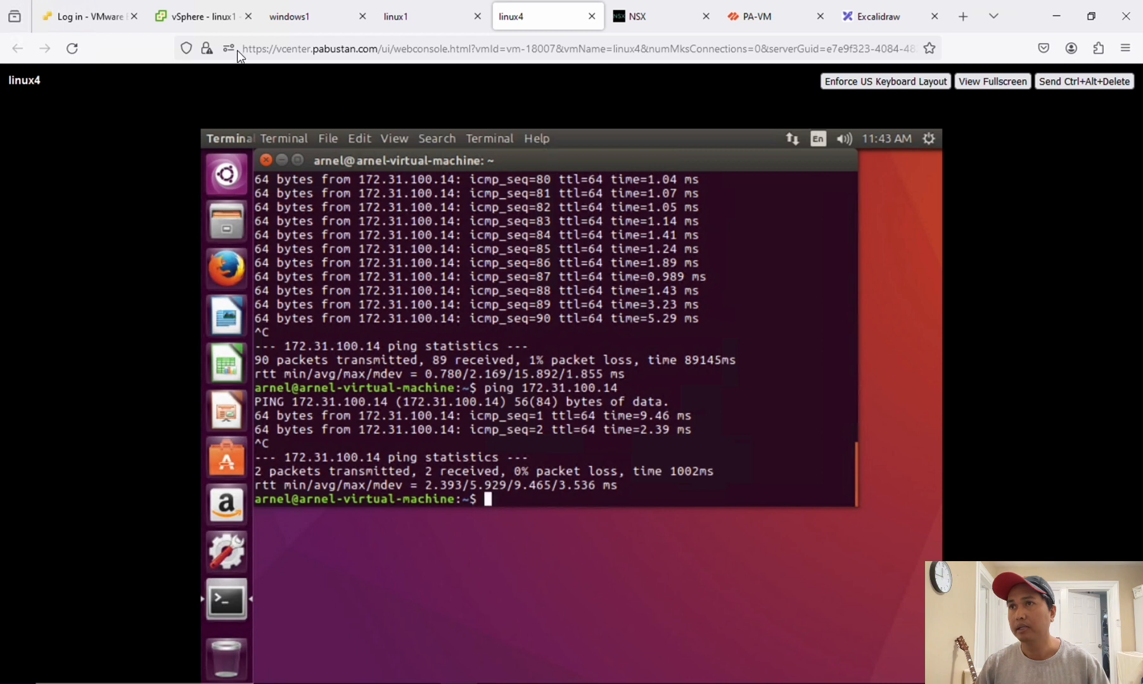
Step: Switch to the windows1 console and run ipconfig in the Command Prompt to check its IP address
click(301, 24)
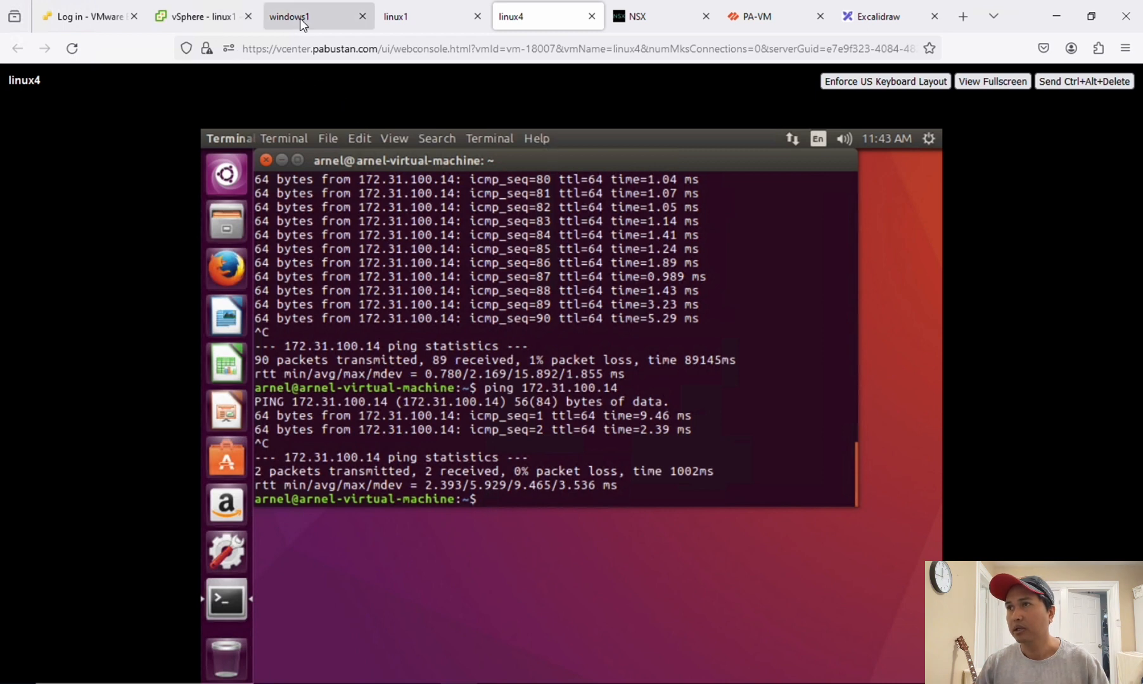
click(323, 252)
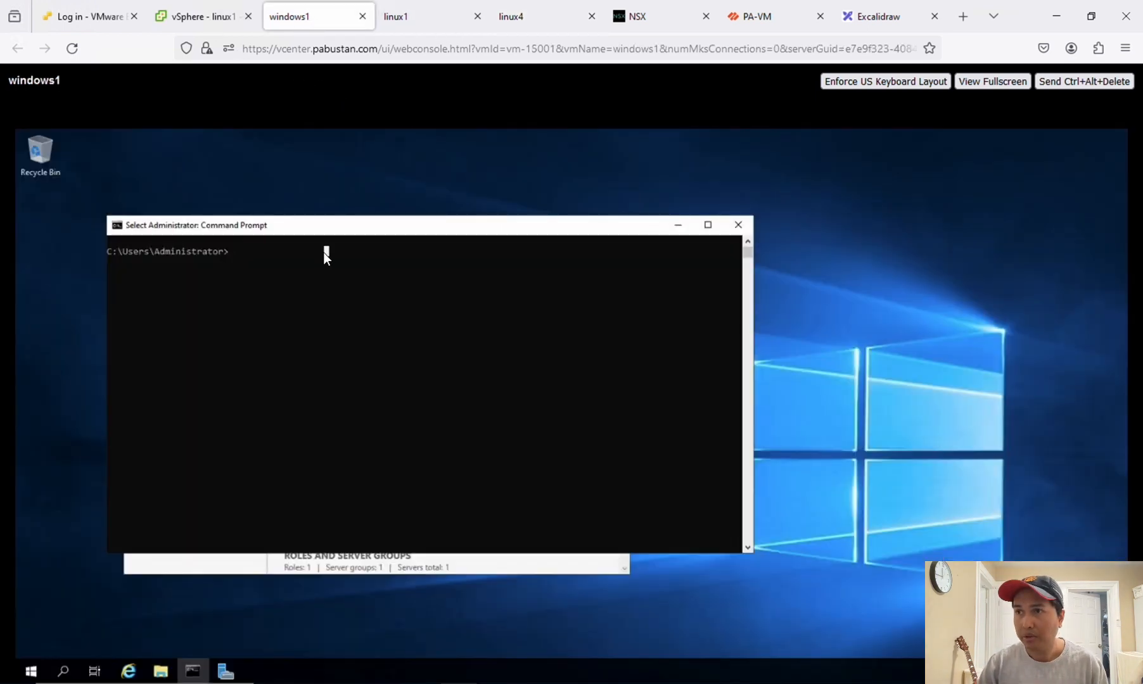
text(iconfig)
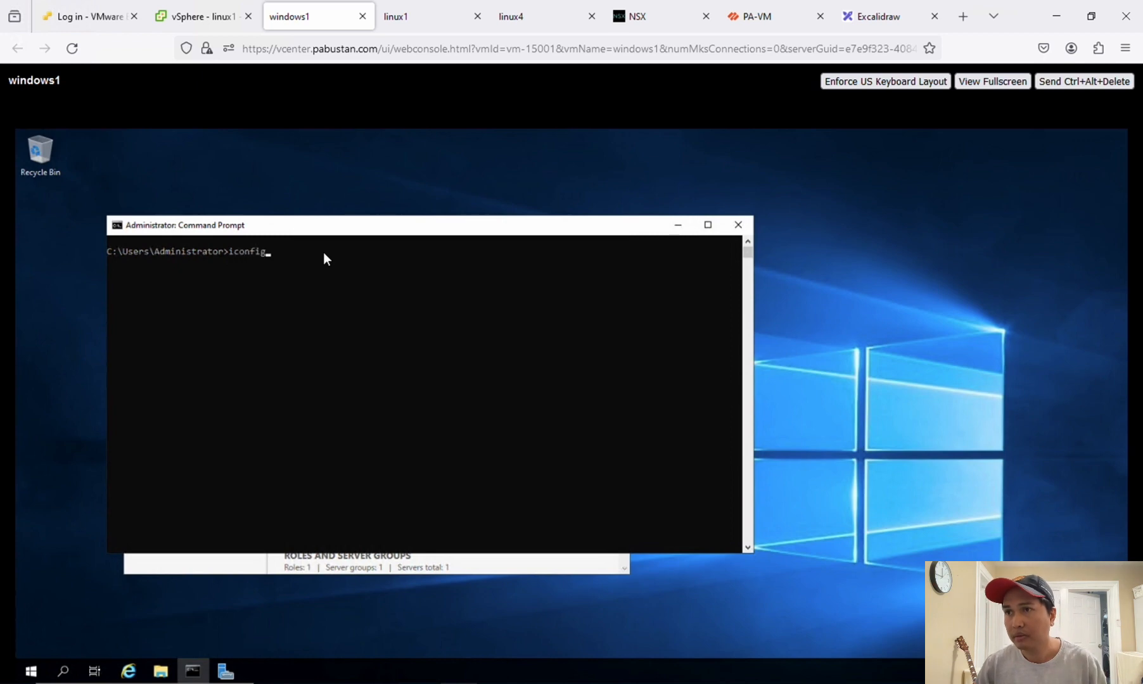
key(Return)
text(ipconfig)
key(Return)
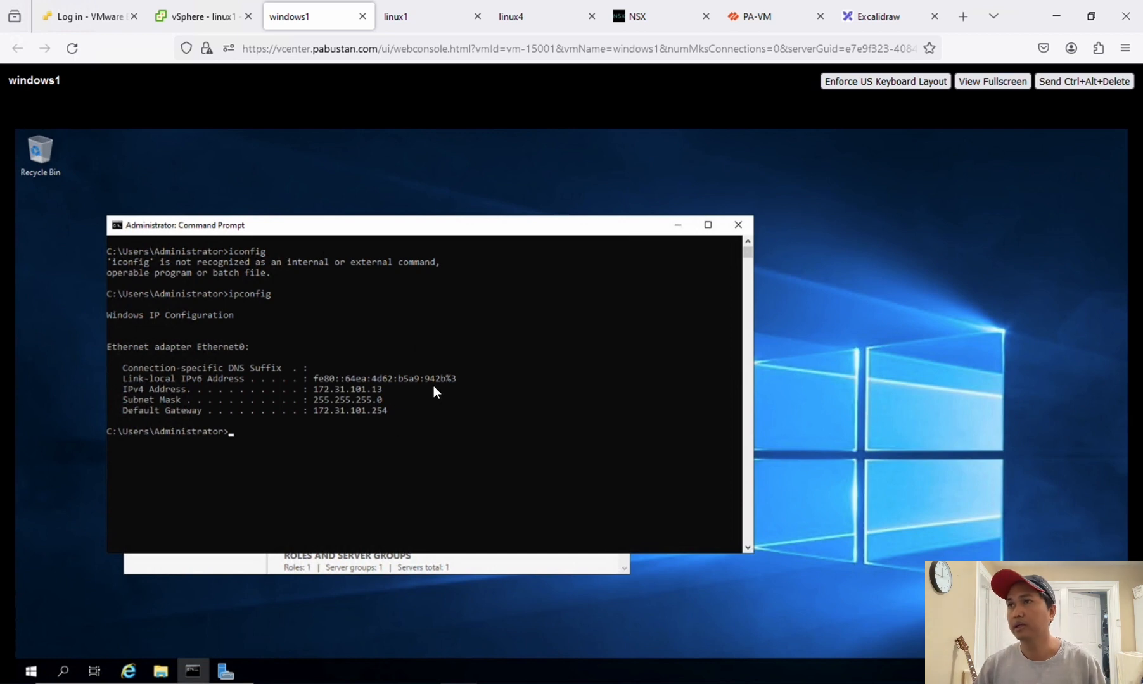
Step: Switch to the linux1 console and start a continuous ping to windows1 at 172.31.101.13
click(423, 16)
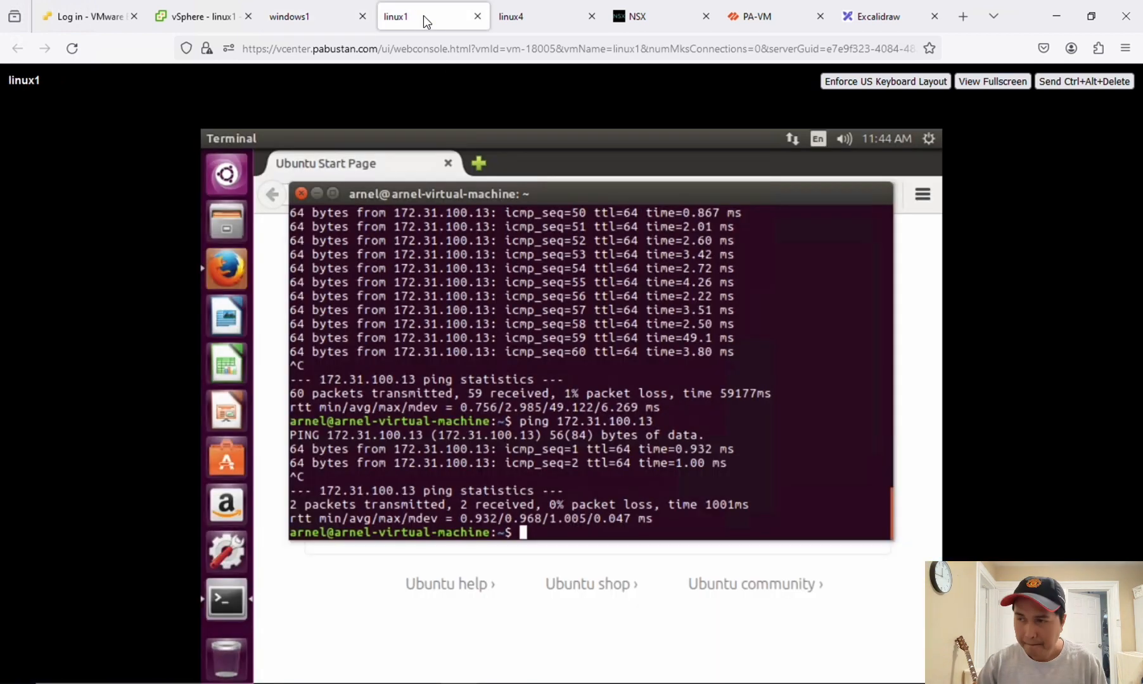
text(ping )
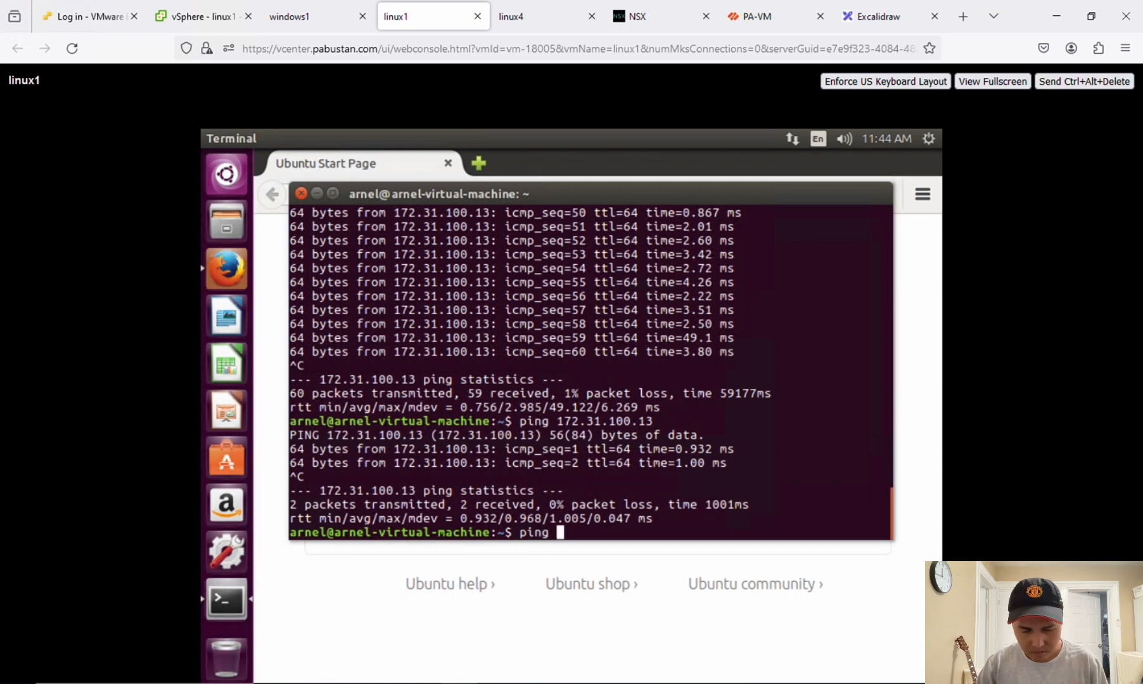
text(172.31.)
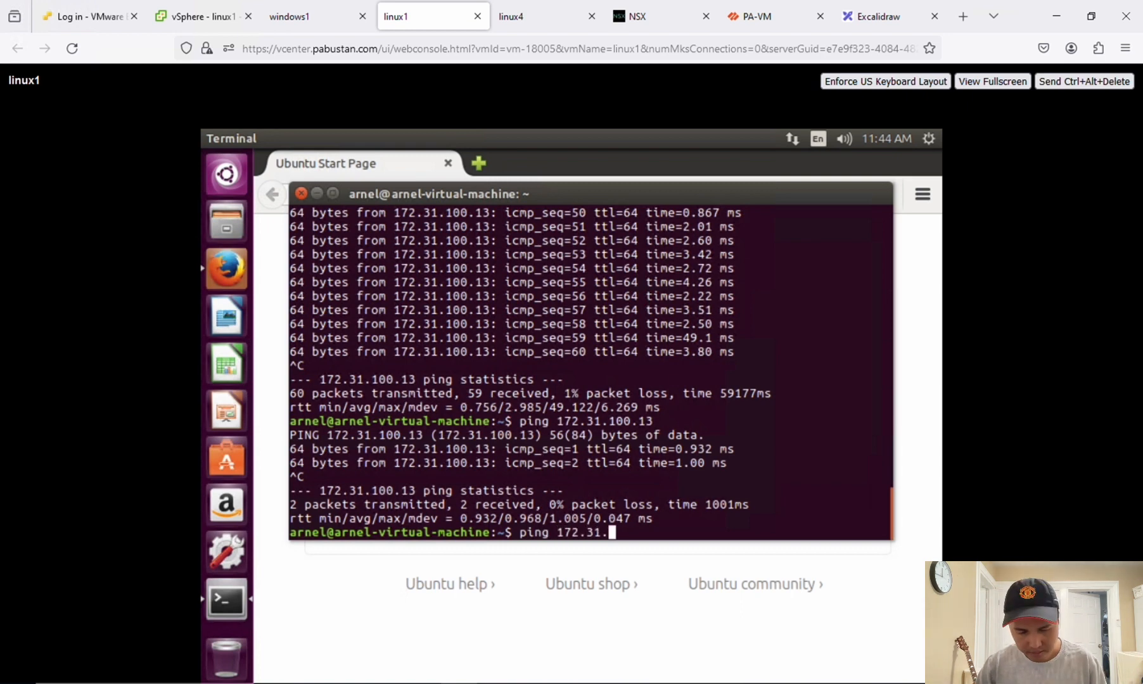
text(101.13)
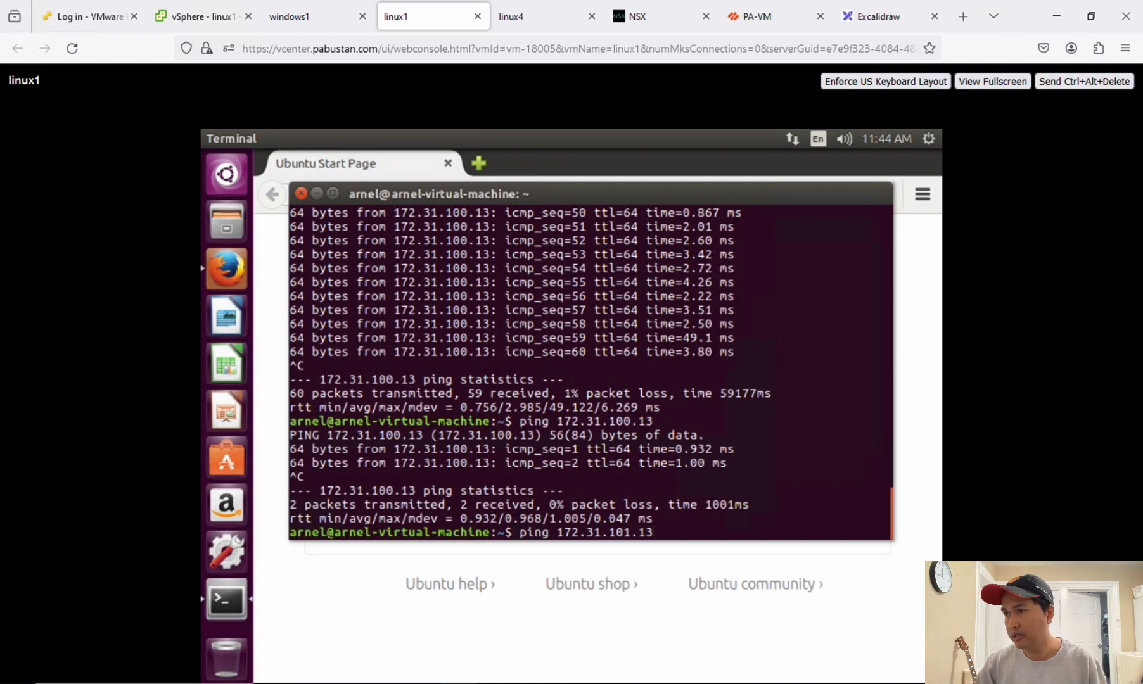
key(Return)
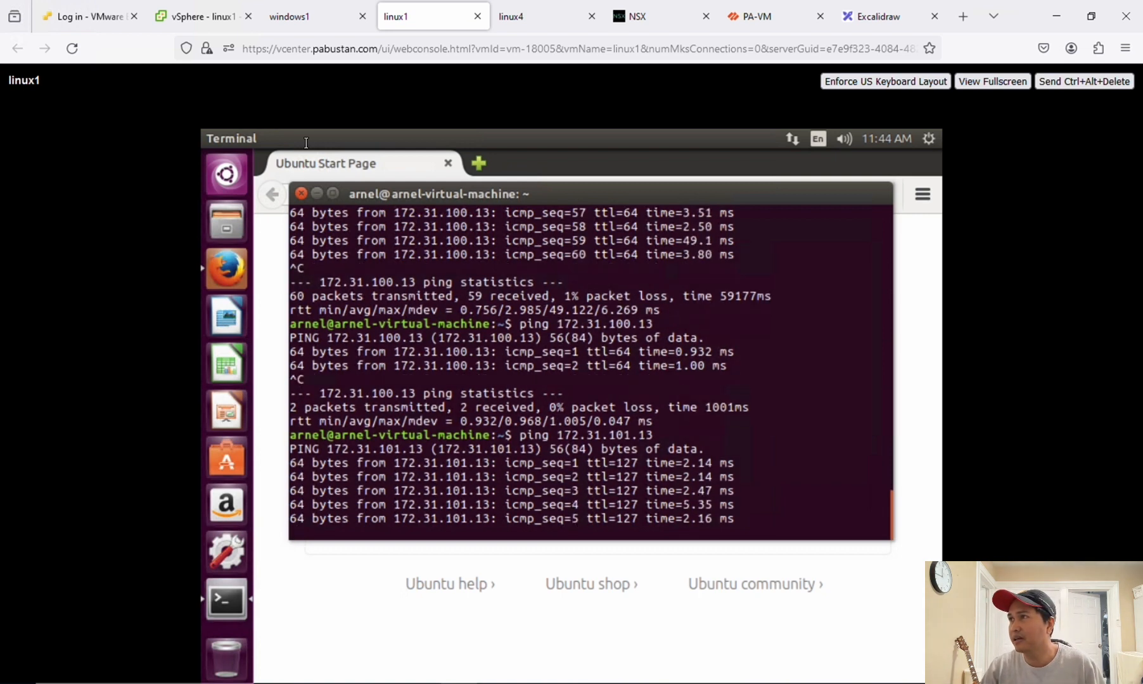
Step: Switch to the Excalidraw network diagram and examine the DC1 ESXi hosts and compute clusters at 90% zoom
click(876, 21)
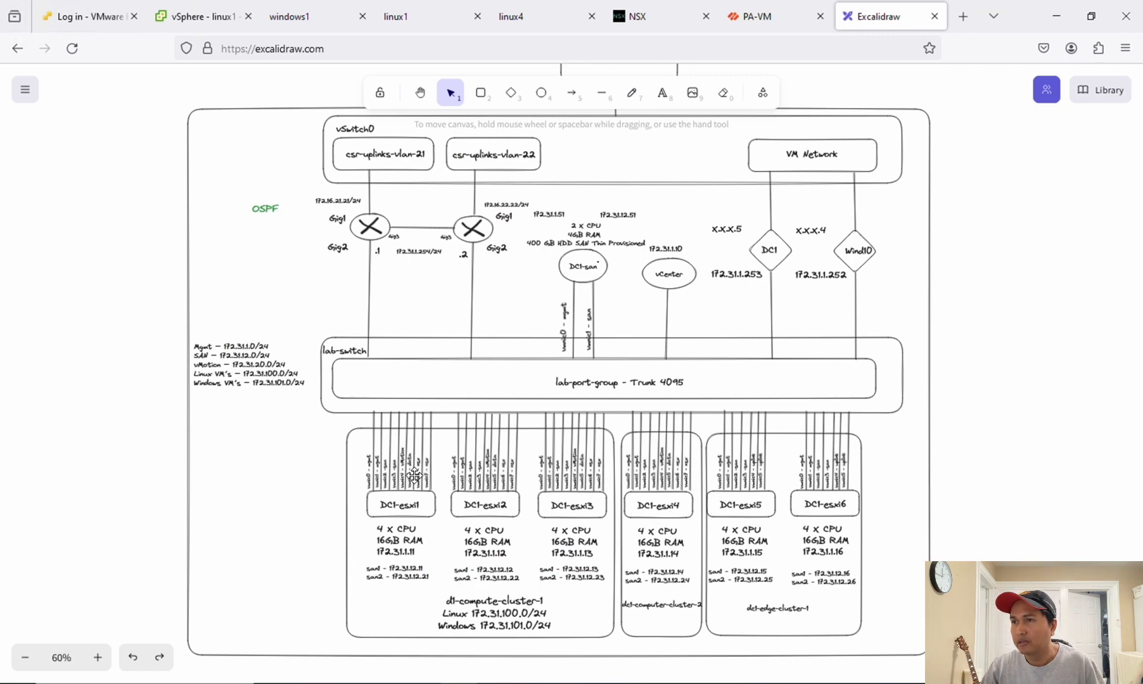
scroll(419, 475, down, 3)
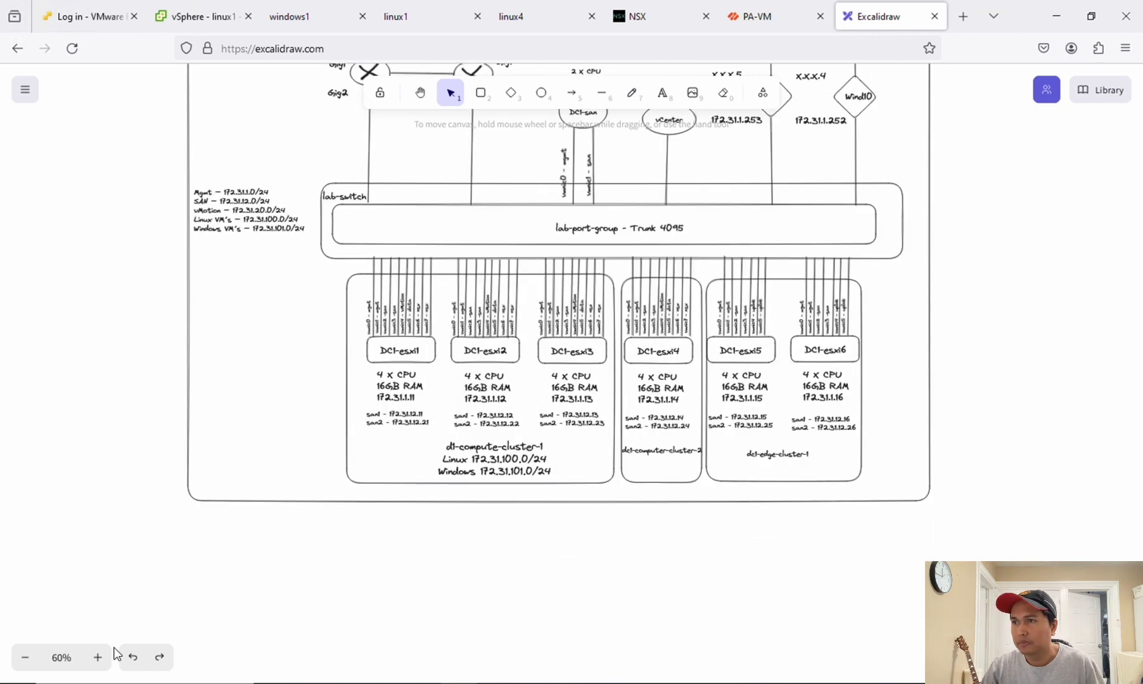
click(100, 658)
click(100, 659)
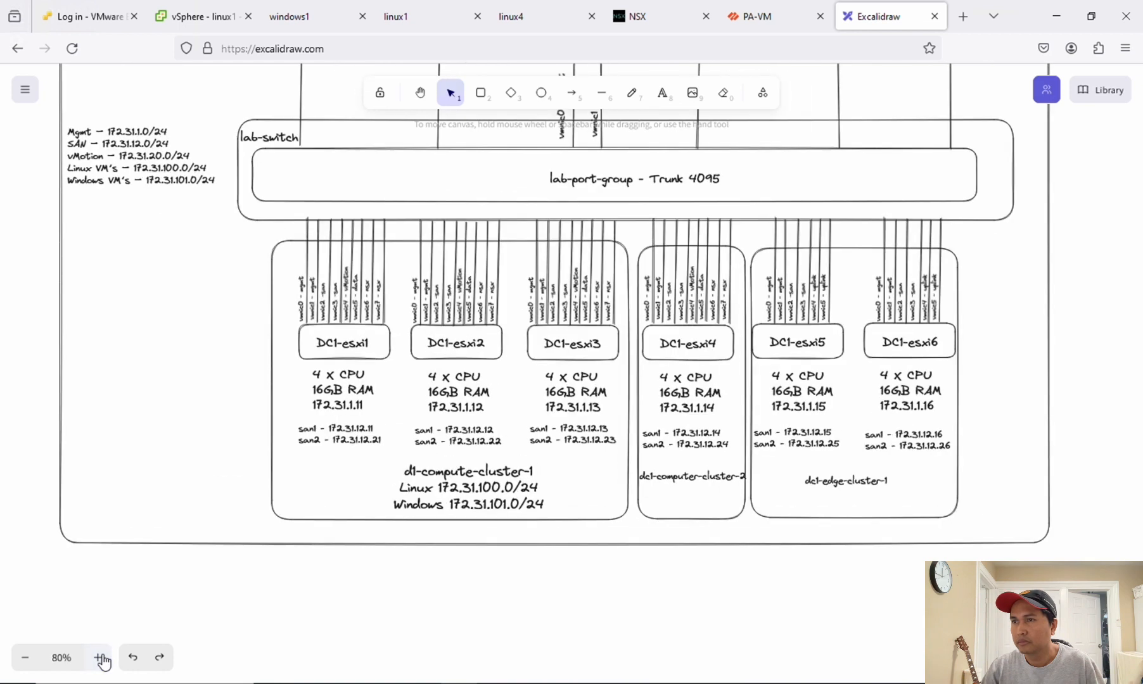
click(101, 659)
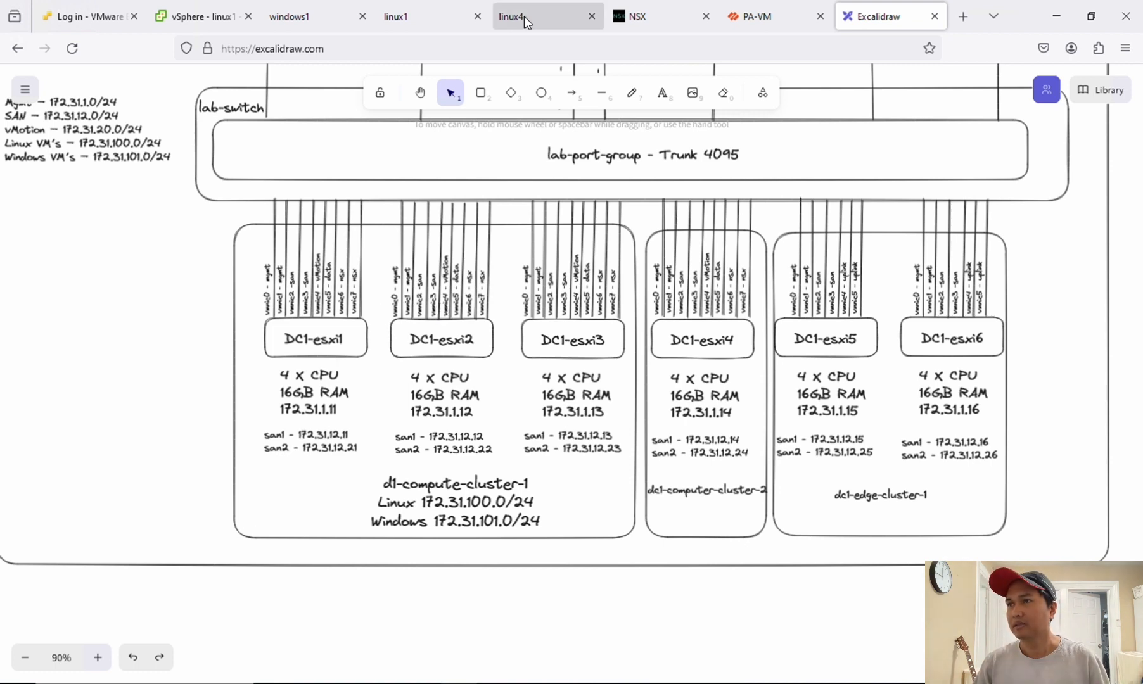
Step: Recheck windows1's IP configuration in its console, and stop the ping to 172.31.101.13 in the linux1 console
click(419, 17)
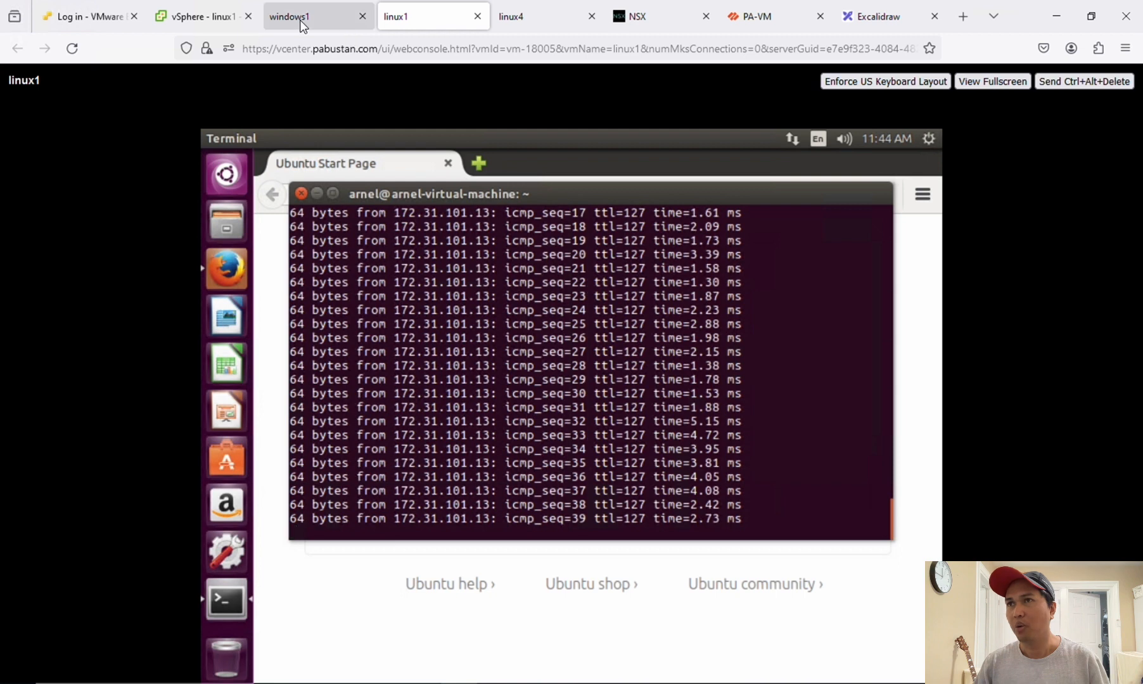
click(300, 19)
click(216, 23)
click(303, 20)
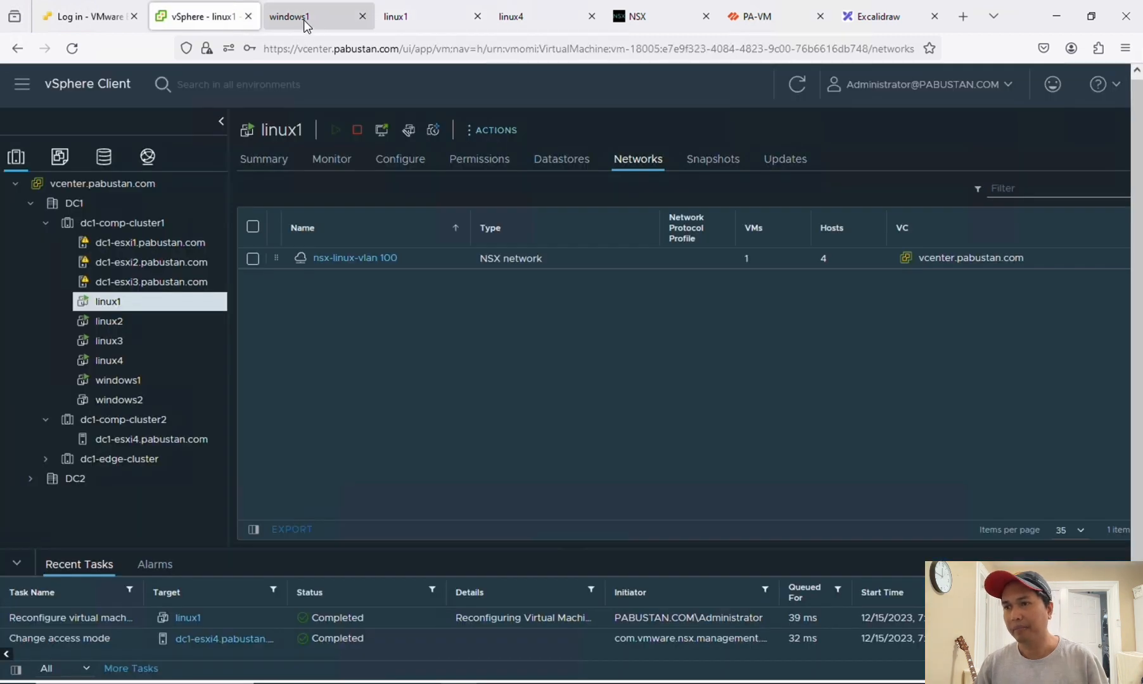
click(380, 368)
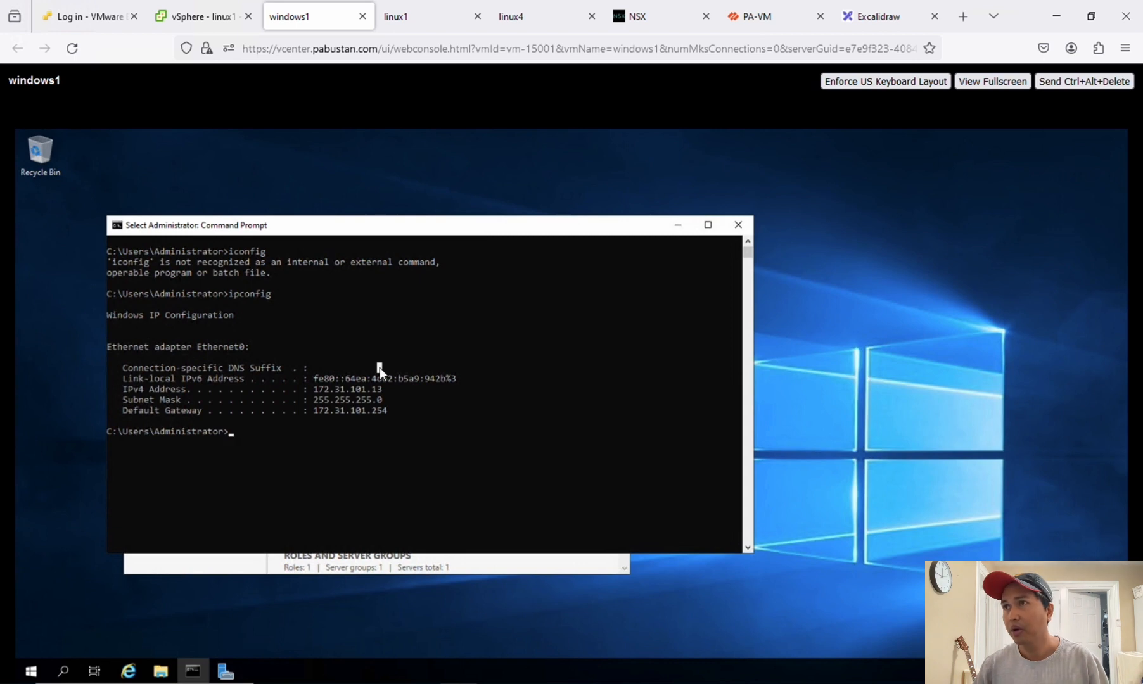
click(433, 17)
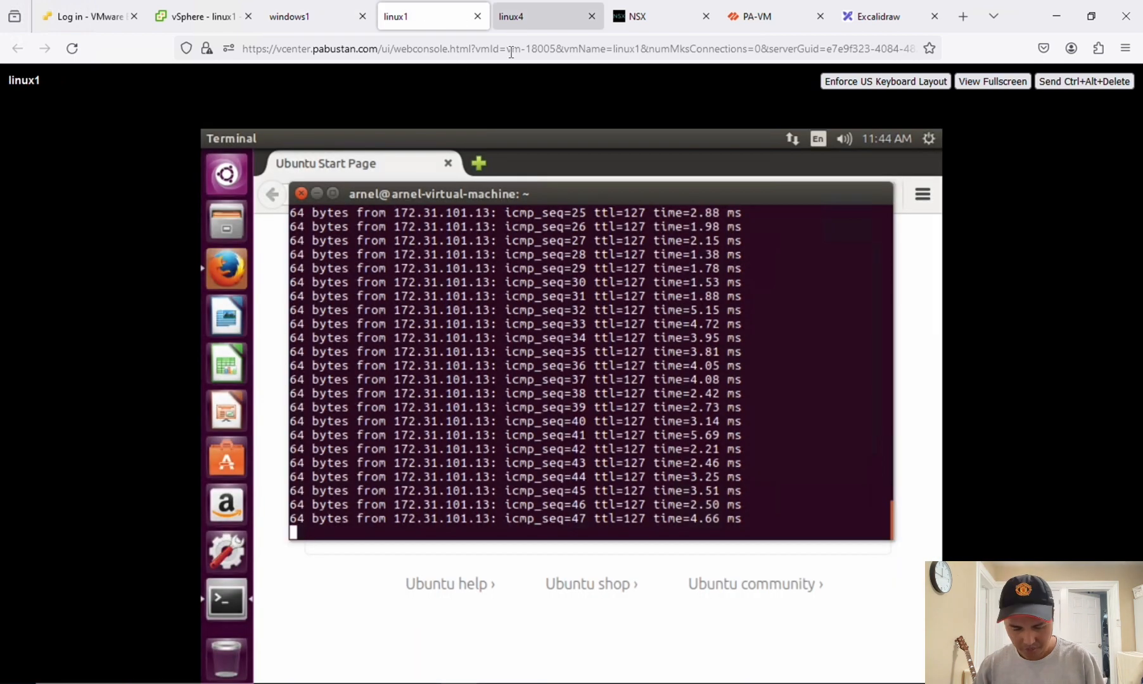
key(ctrl+c)
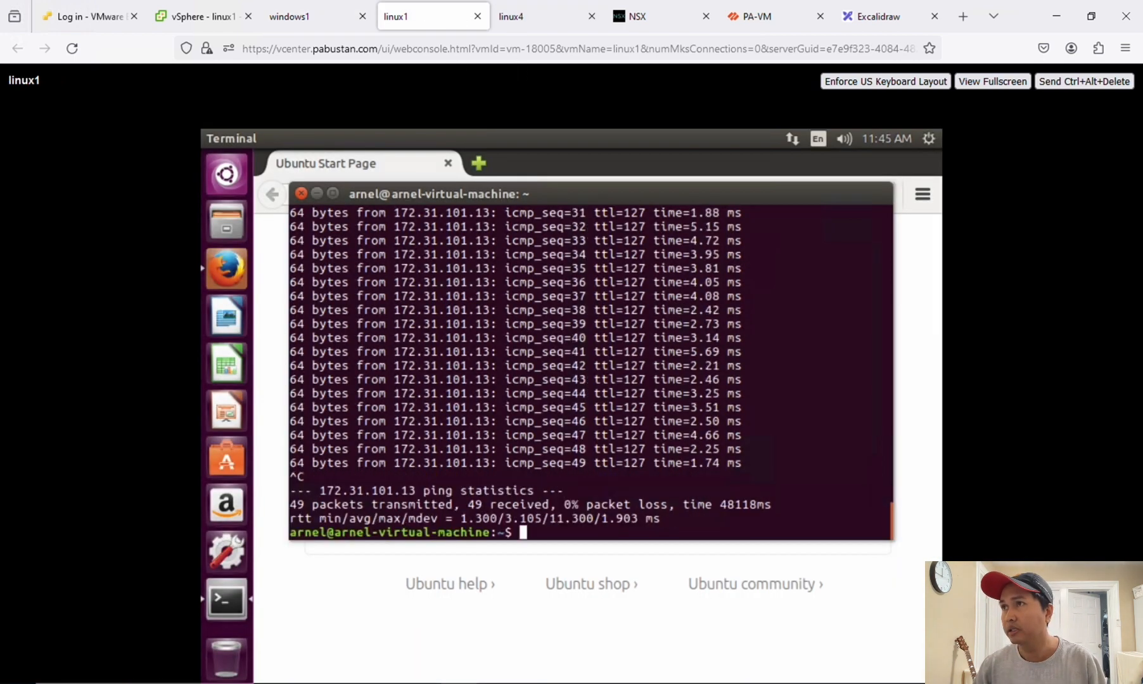
Step: Switch to the vSphere Client and check which network linux2's network adapter uses in its virtual hardware settings
key(Return)
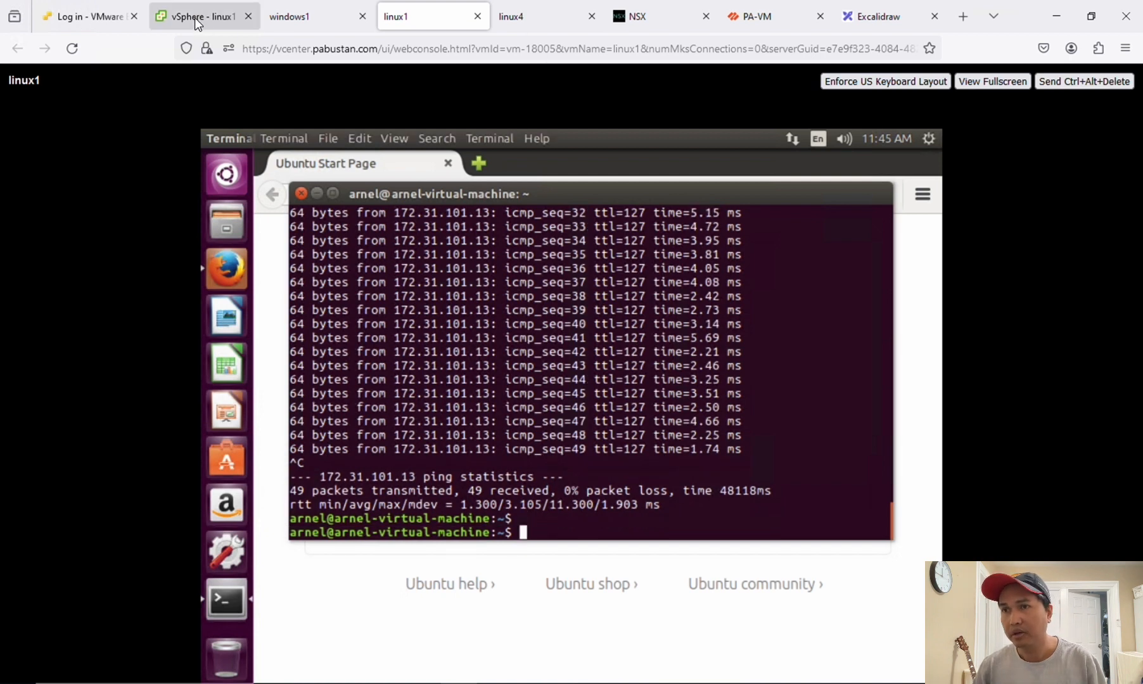
click(197, 17)
click(109, 326)
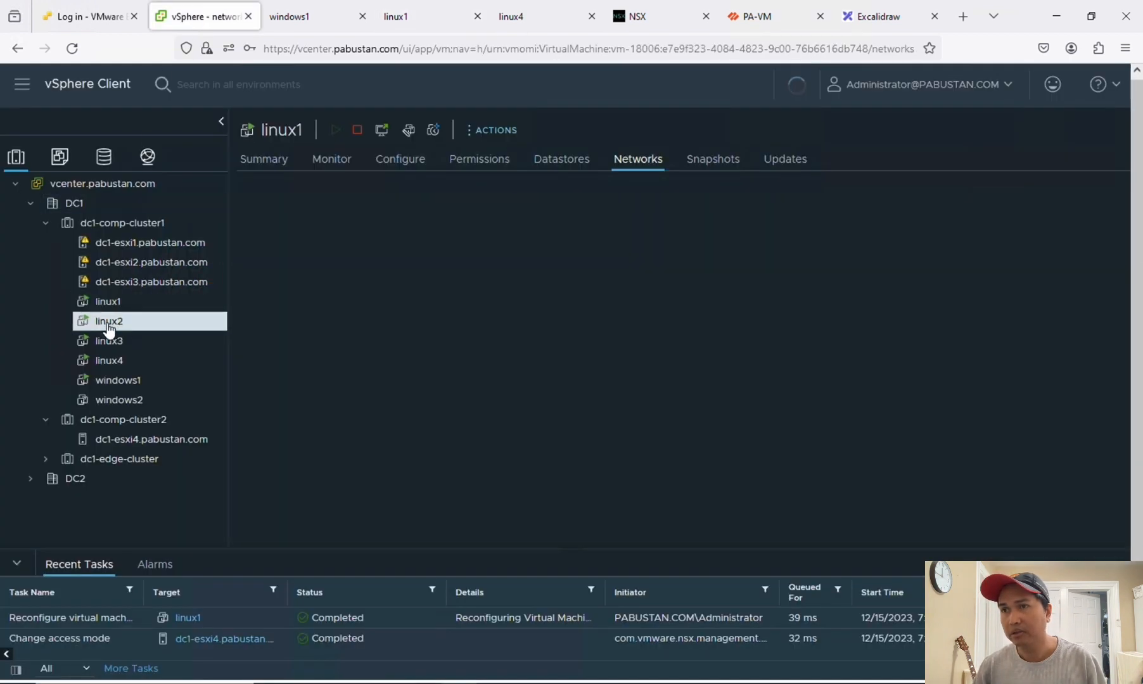
right_click(109, 326)
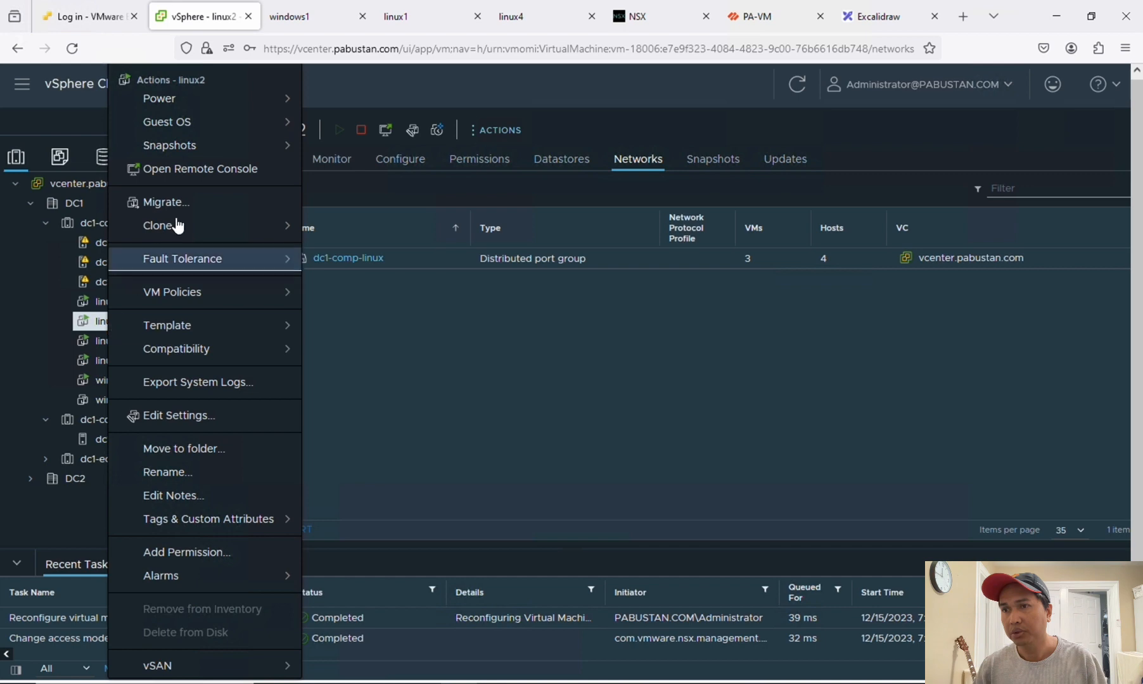
click(165, 419)
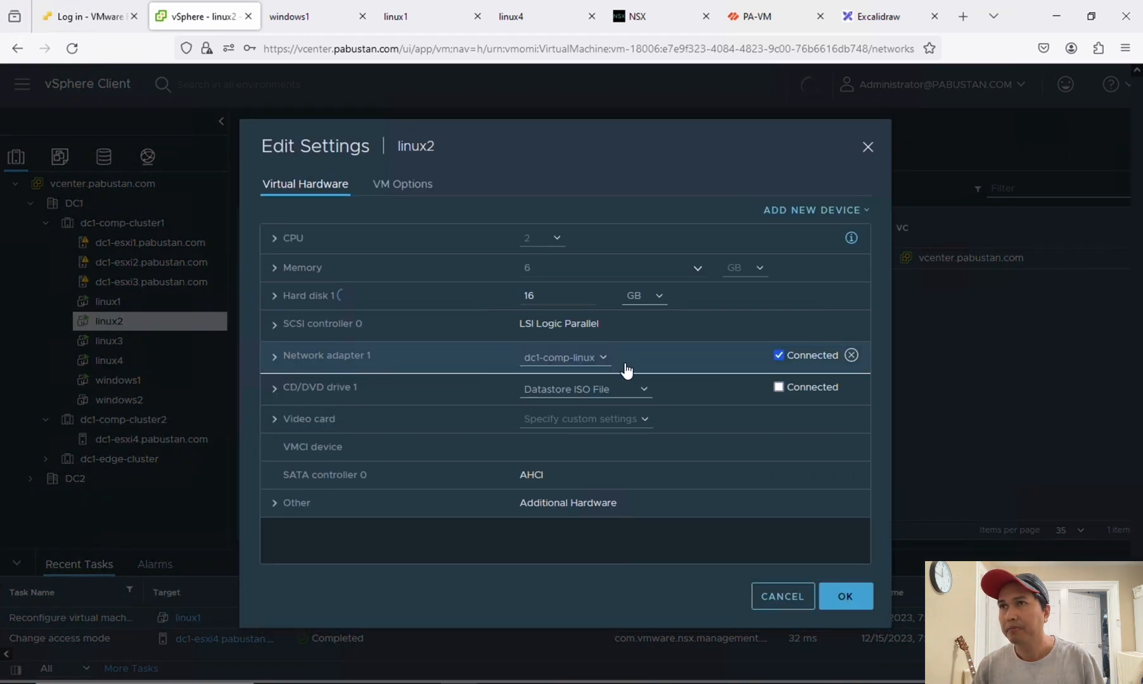
click(765, 596)
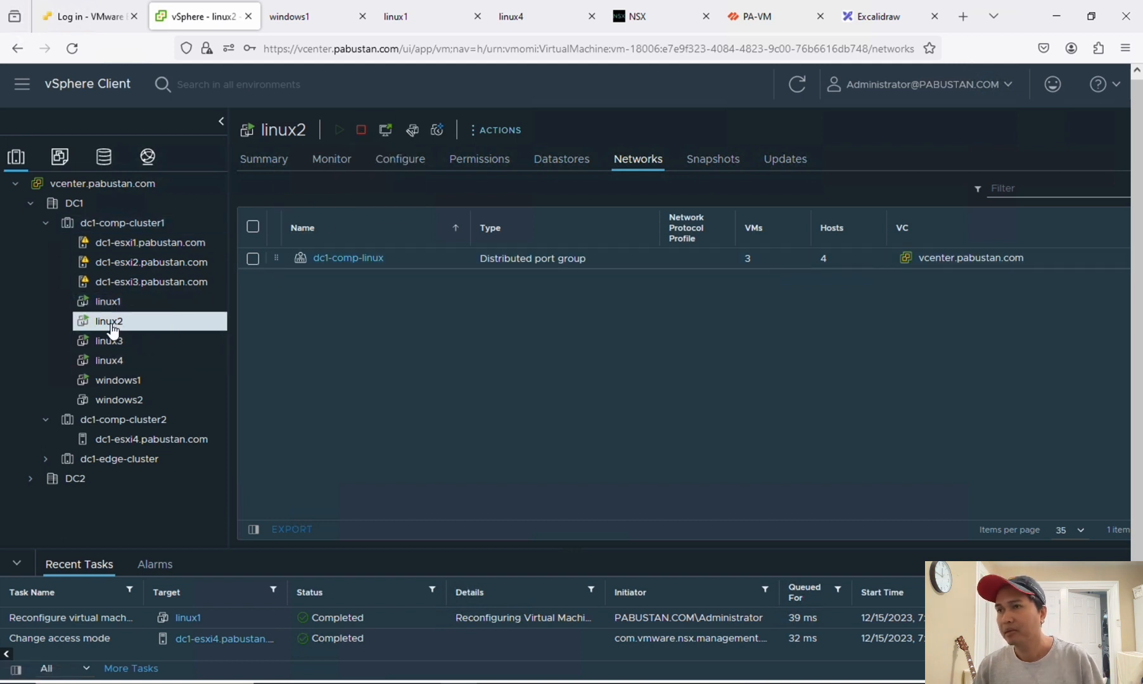
Step: Open the web console of linux2 from its summary and log in to Ubuntu with the account password
click(264, 160)
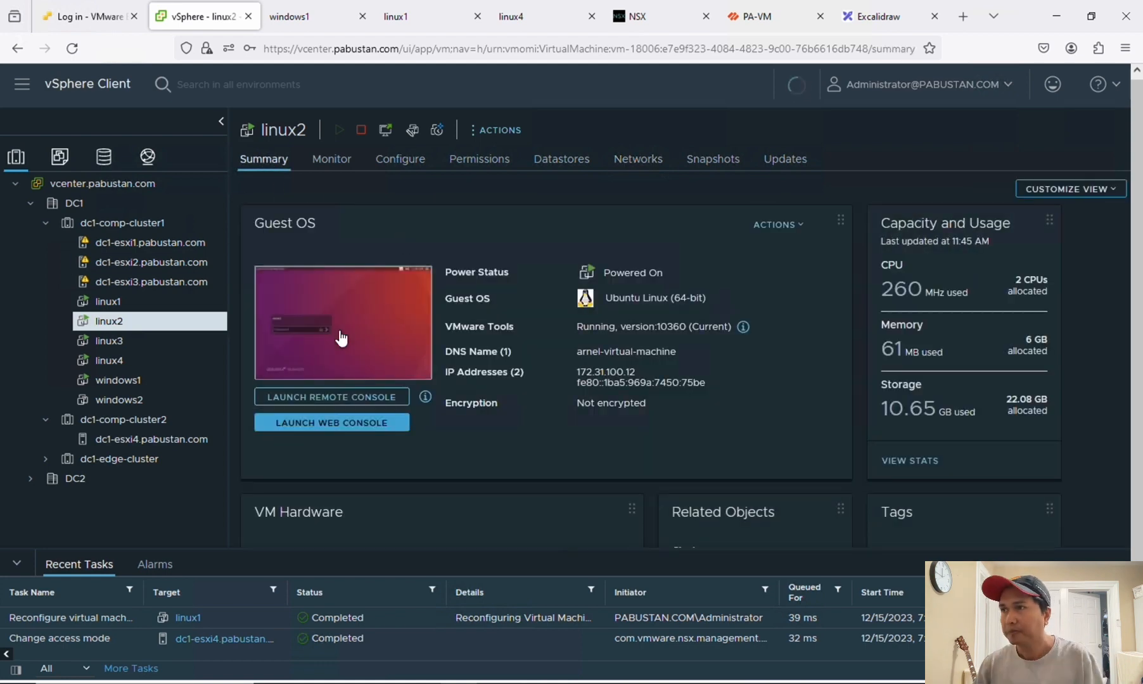
click(340, 334)
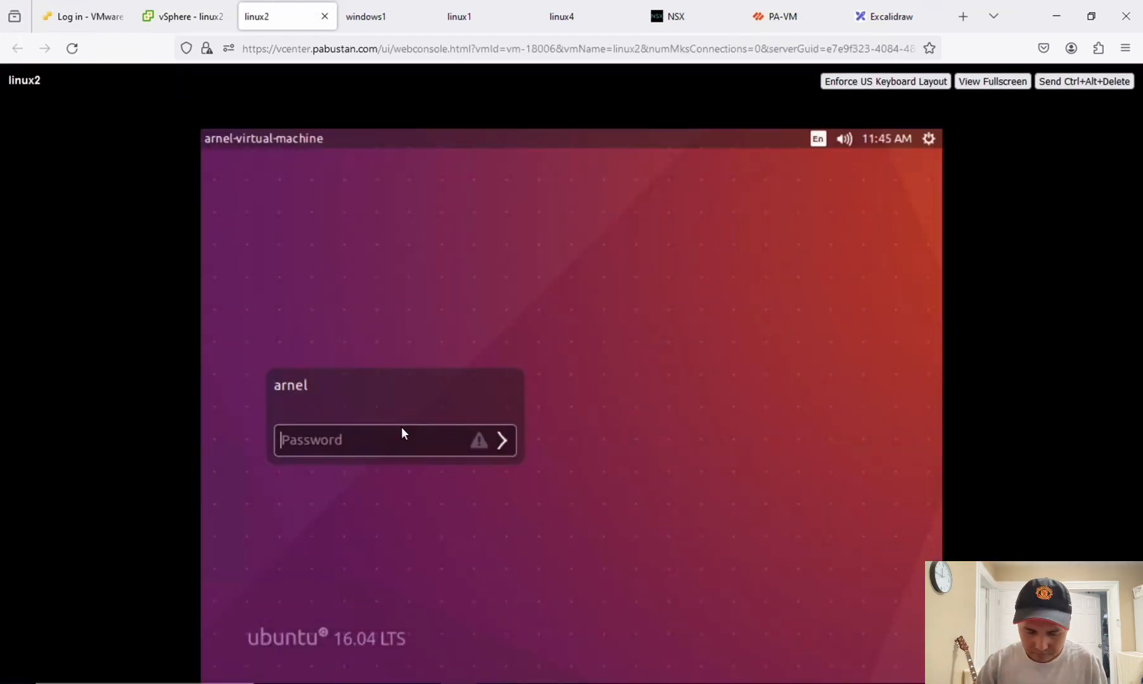
click(372, 441)
text(***********)
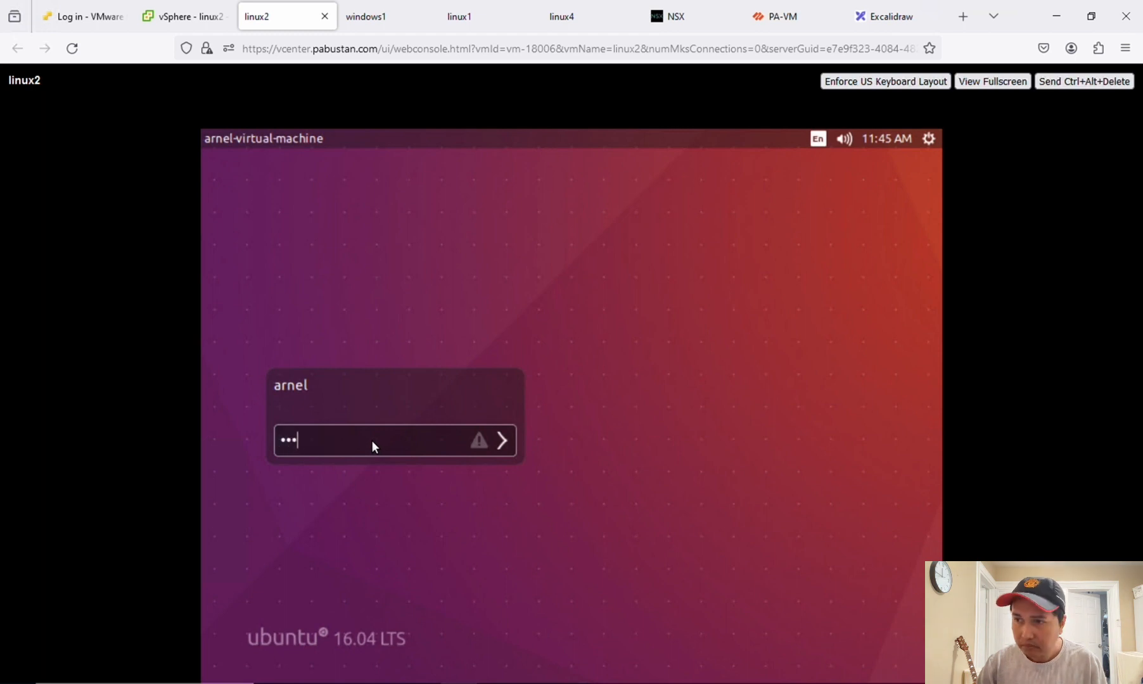
key(Return)
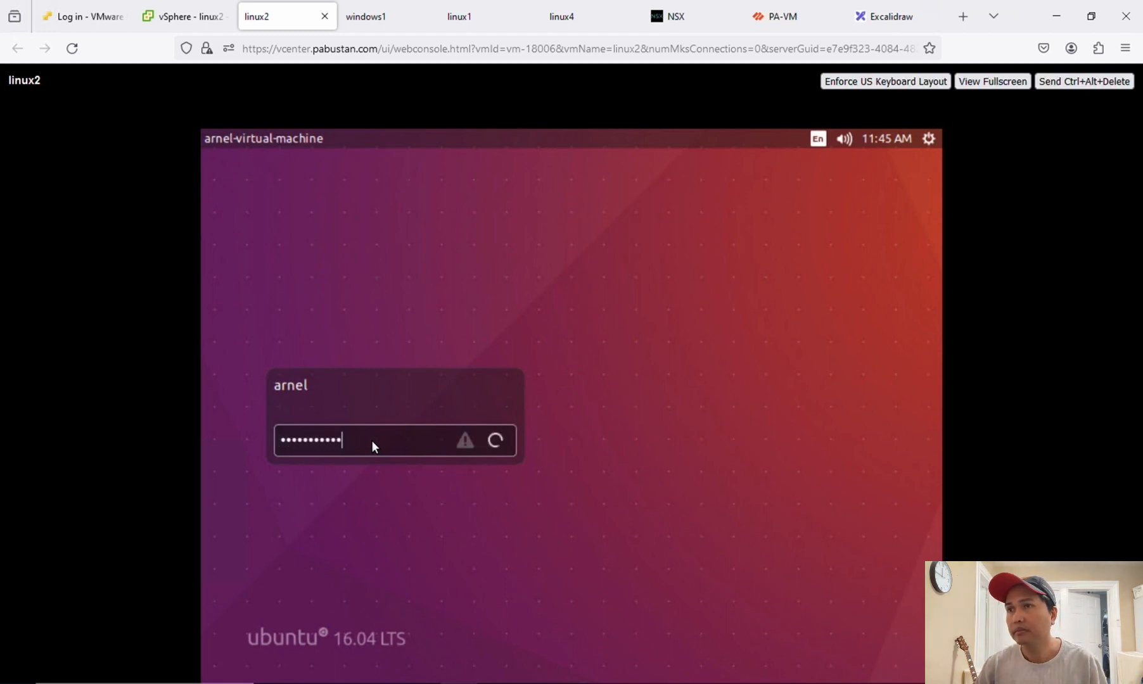
Step: Search linux2's desktop for "terminal" and open the Terminal application
click(245, 180)
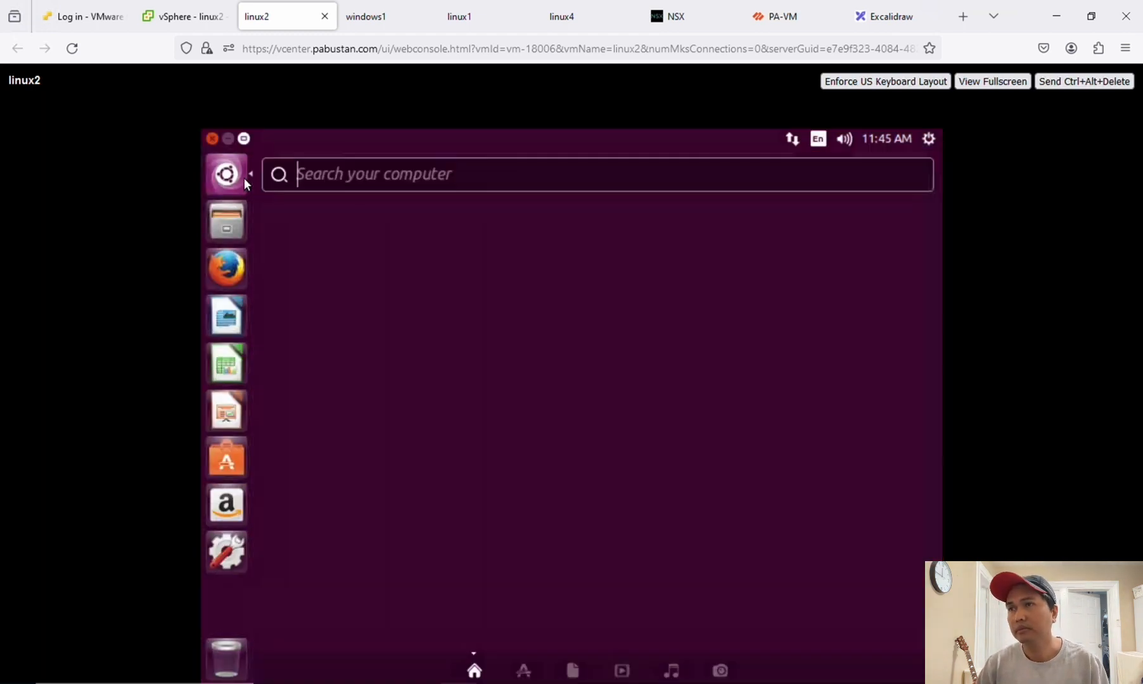
text(termaing)
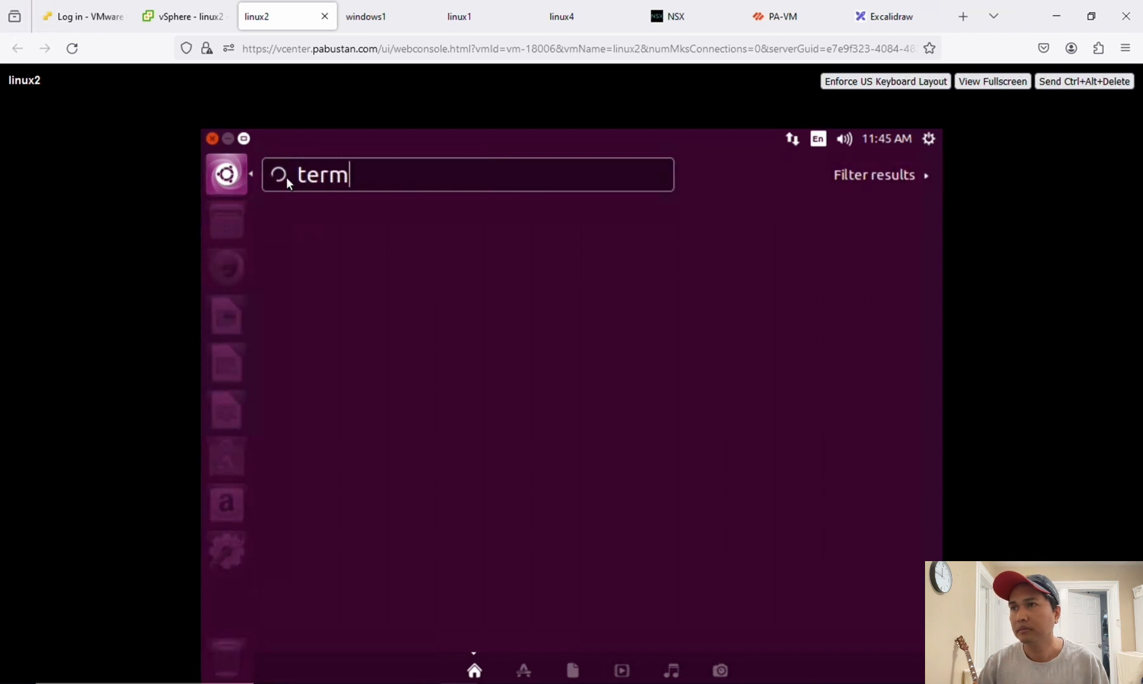
key(BackSpace)
key(BackSpace)
key(BackSpace)
key(BackSpace)
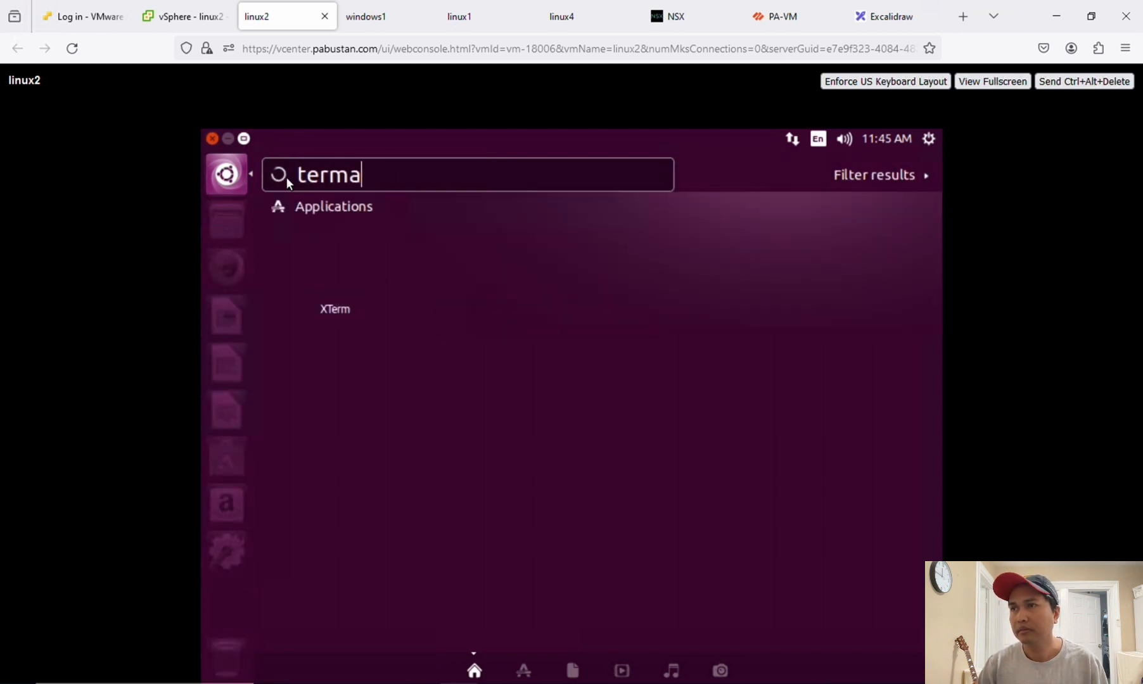
text(inal)
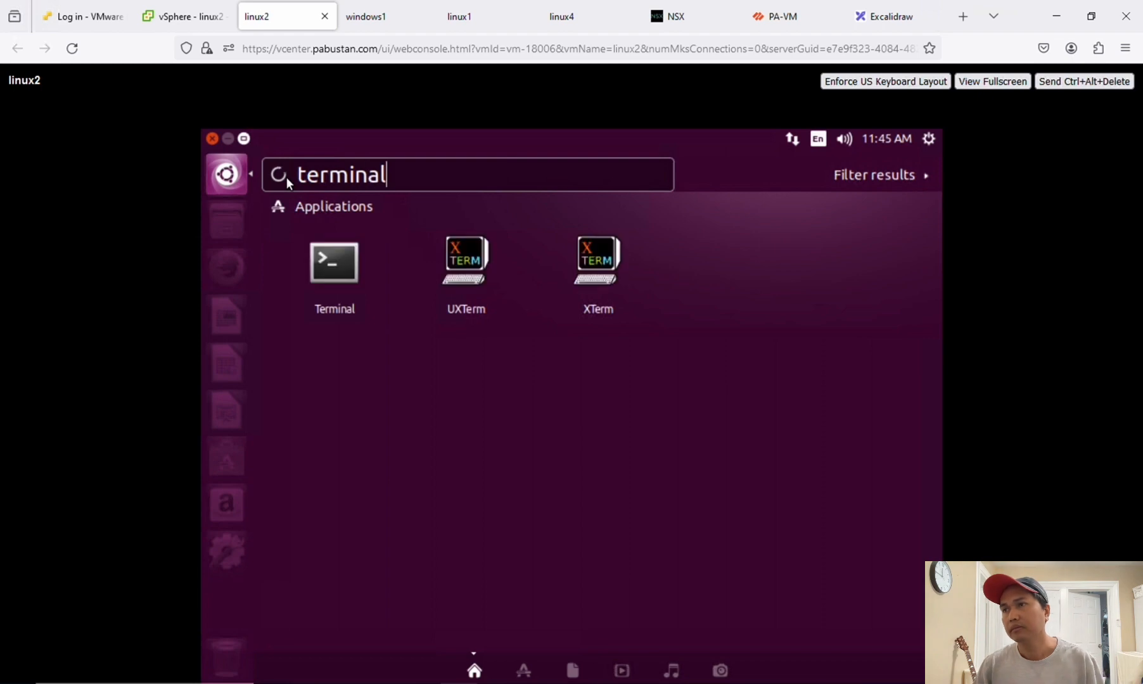
click(359, 261)
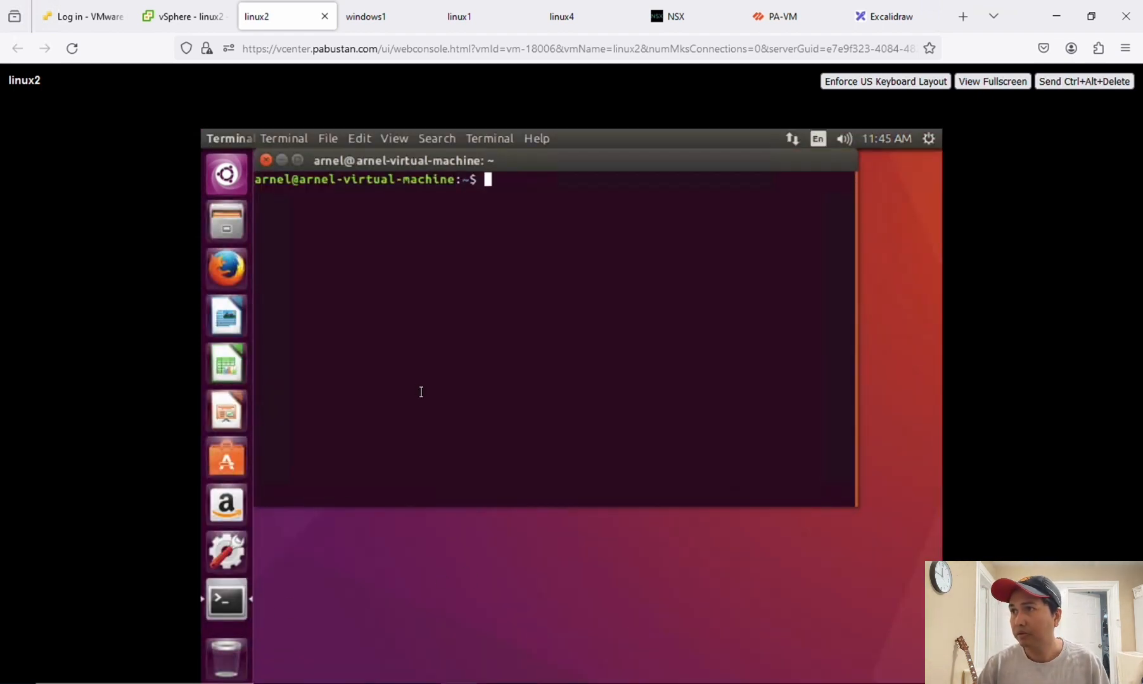
Step: Run ifconfig in linux2's terminal and check the IP address of the ens160 interface
text(ifocnifg)
key(BackSpace)
key(BackSpace)
key(BackSpace)
key(BackSpace)
key(BackSpace)
key(BackSpace)
text(config)
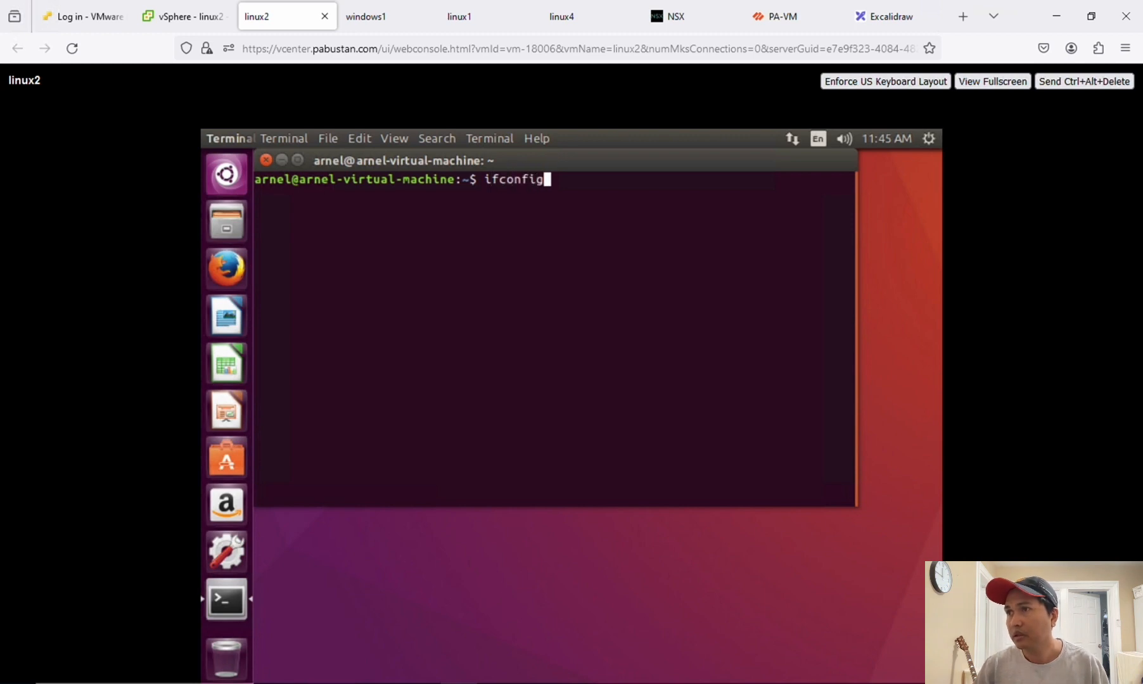
key(Return)
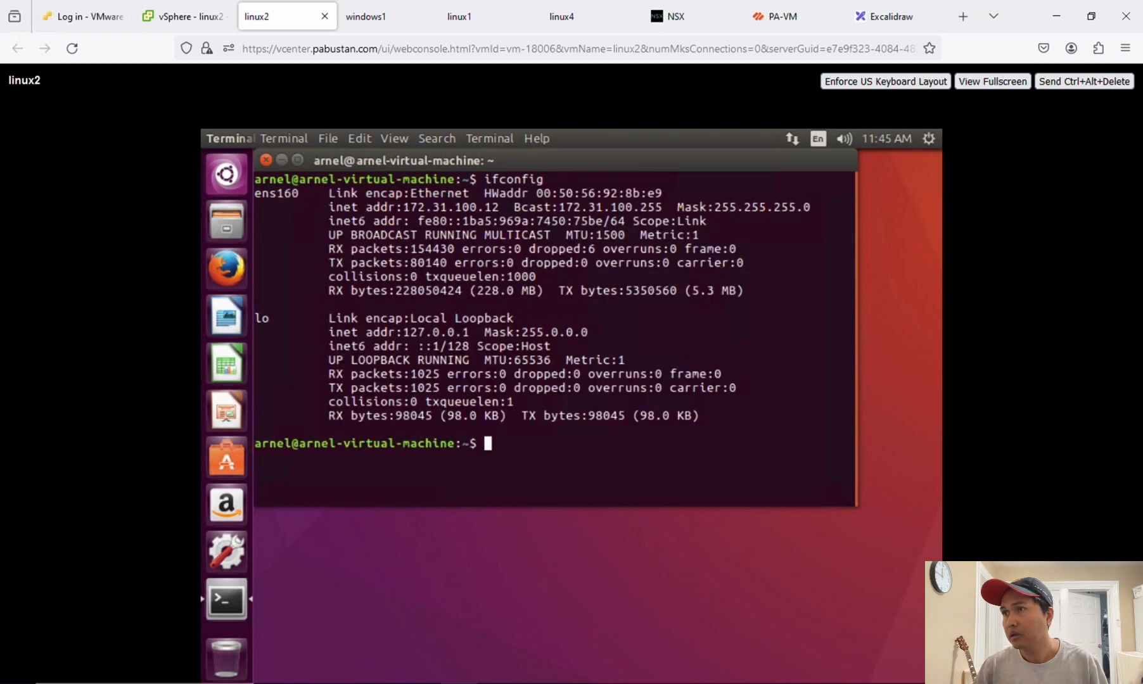
double_click(439, 193)
double_click(450, 208)
click(528, 411)
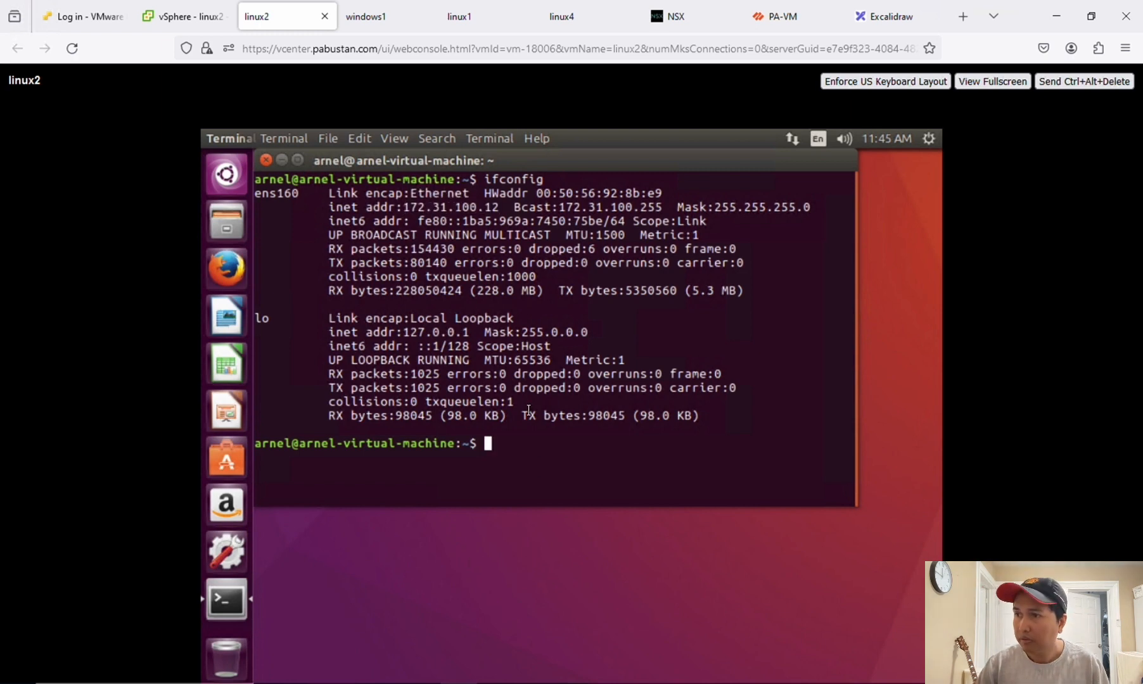
Step: Ping 172.31.100.14 from linux2's terminal, and stop the ping after a couple of replies
text(ping 17)
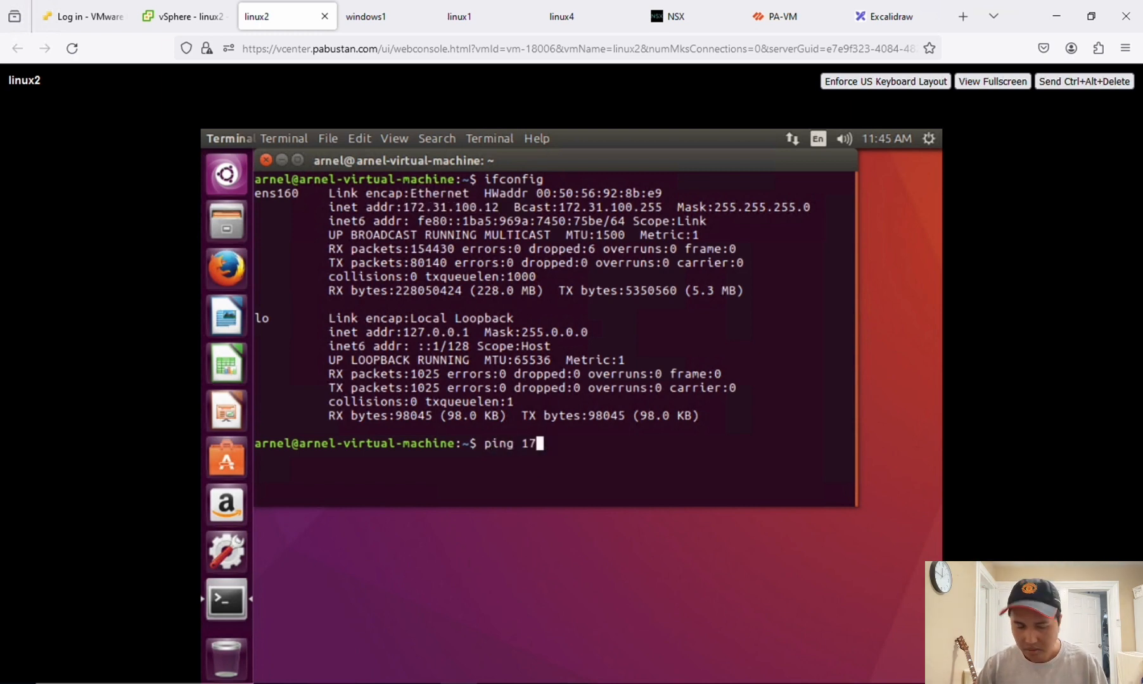
text(2.31)
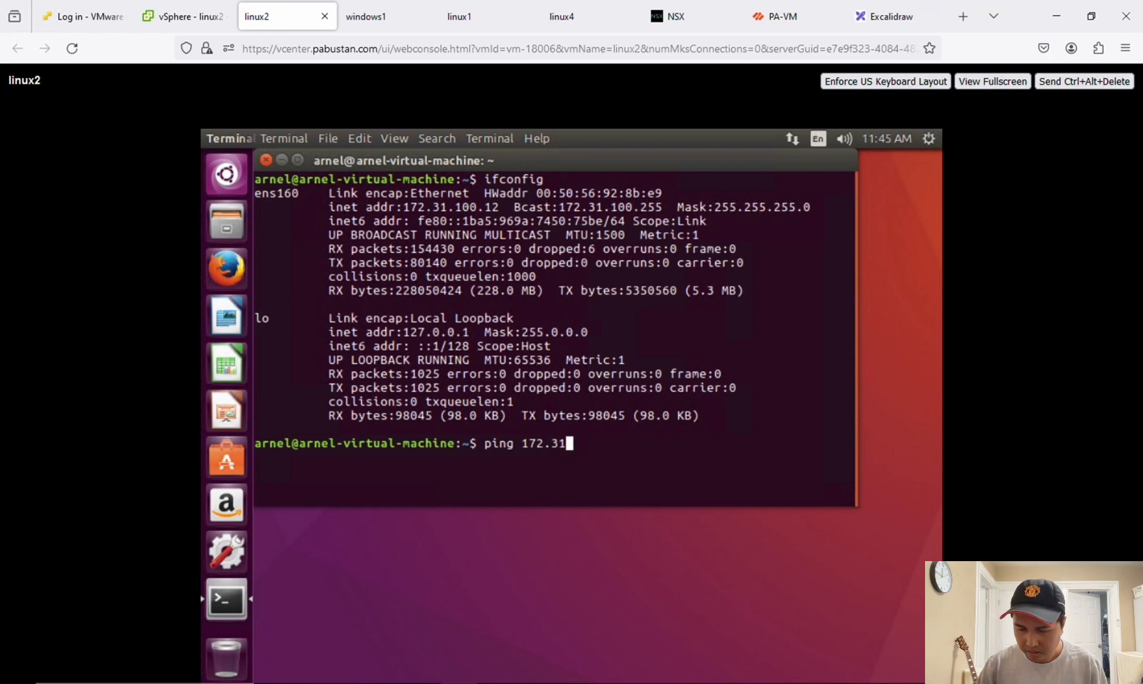
text(.1.00)
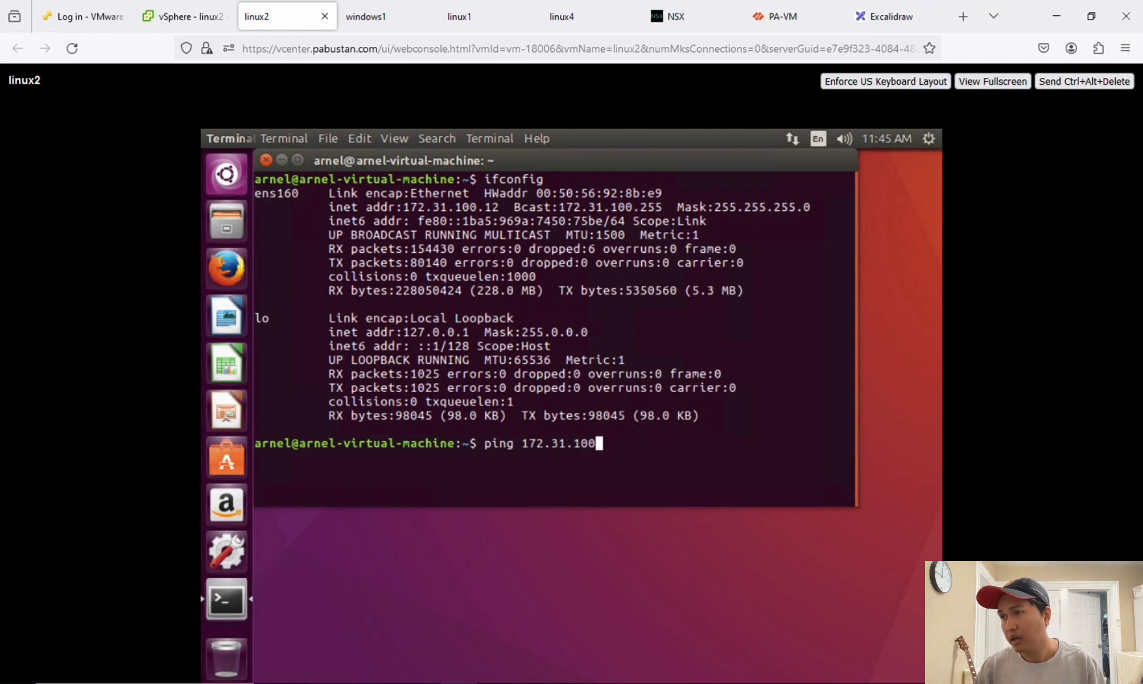
text(.13)
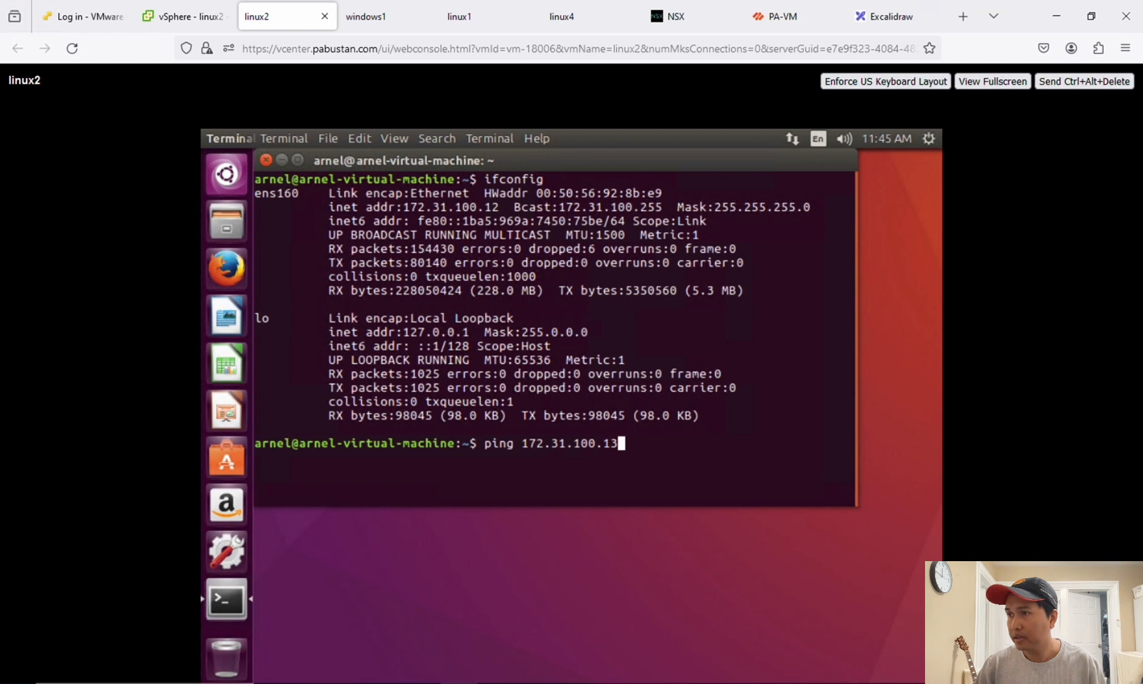
key(BackSpace)
text(4)
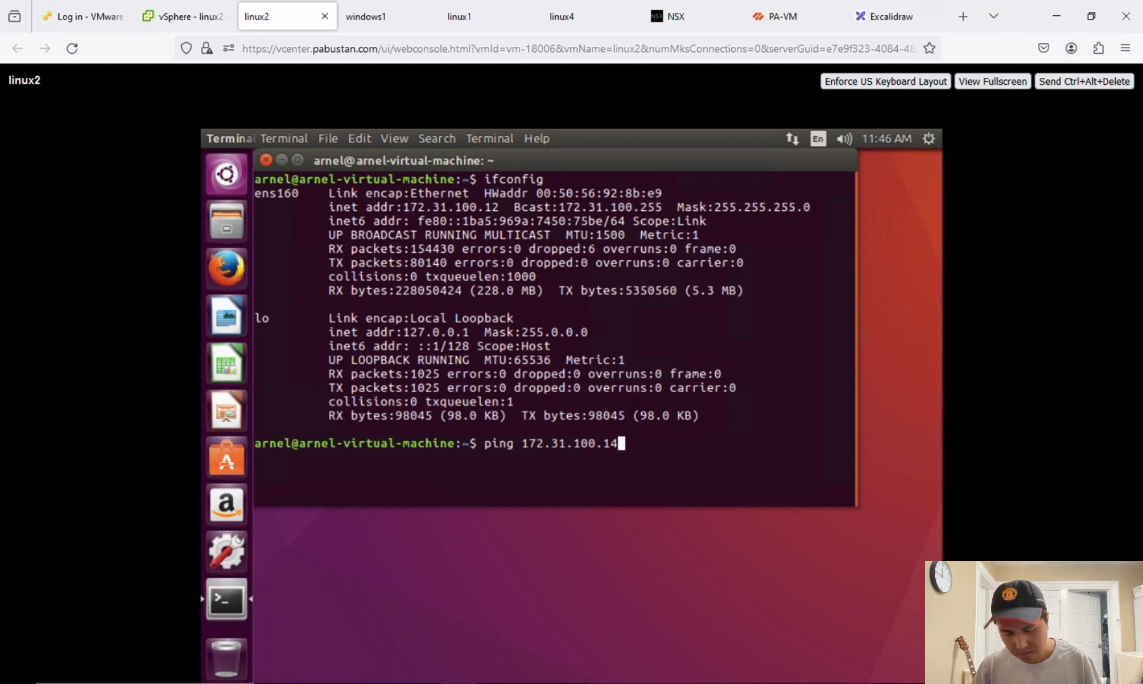
key(Return)
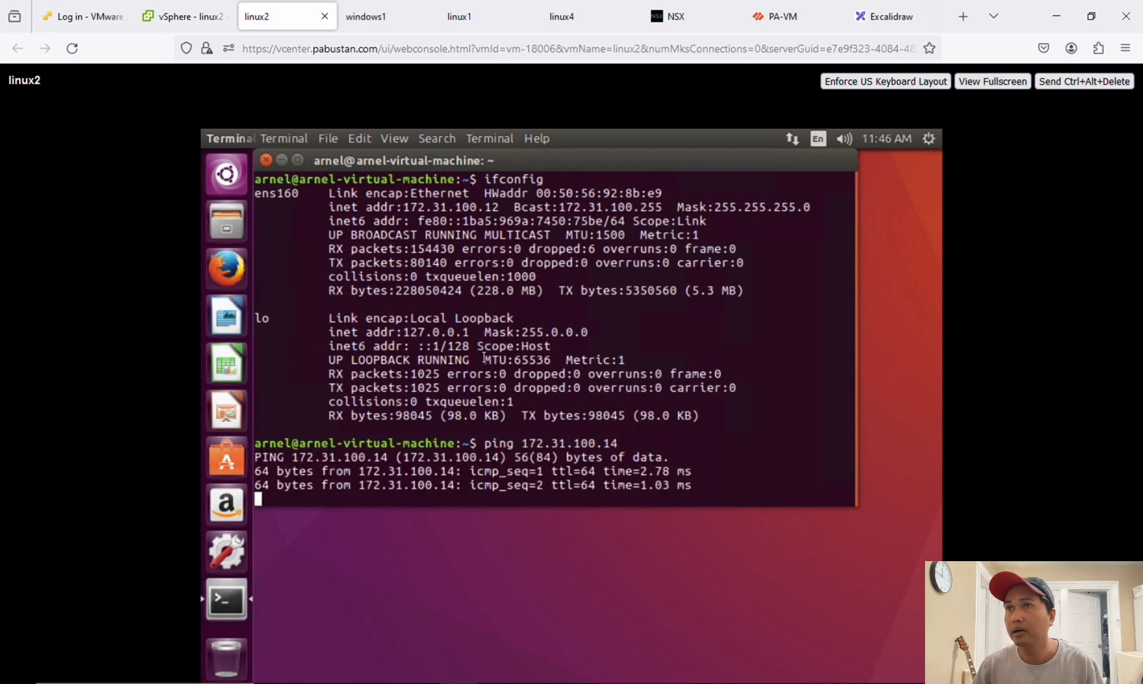
key(ctrl+c)
Step: Return to the vSphere Client and move linux2's Network adapter 1 to the nsx-linux-vlan 100 segment
click(188, 23)
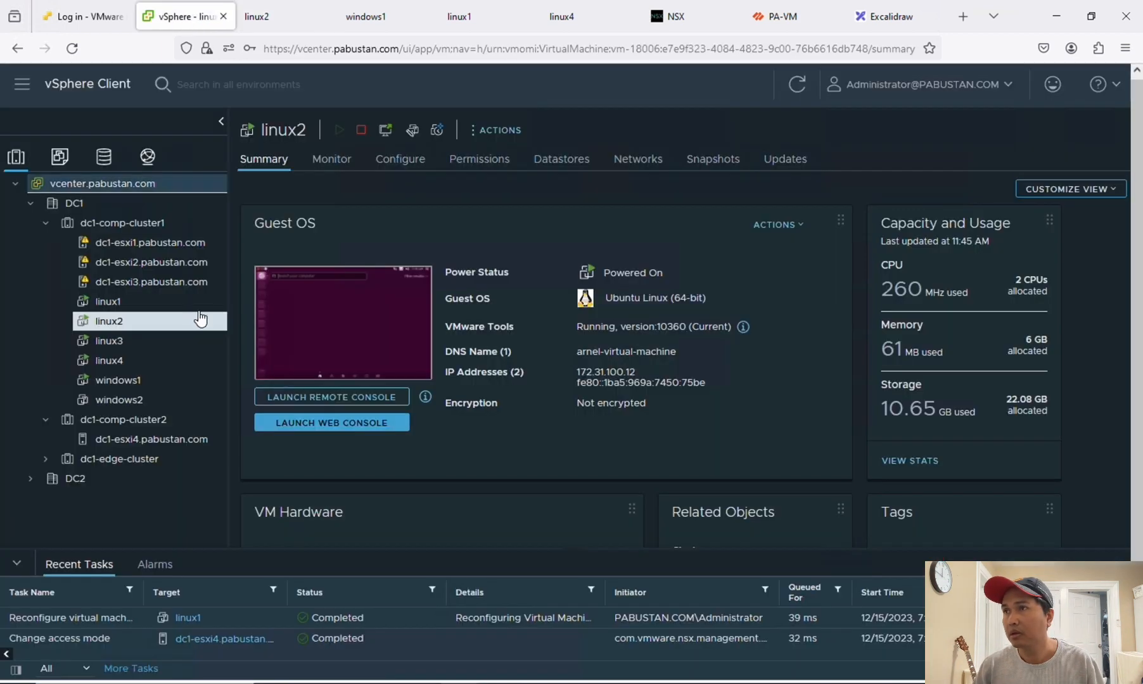
click(632, 163)
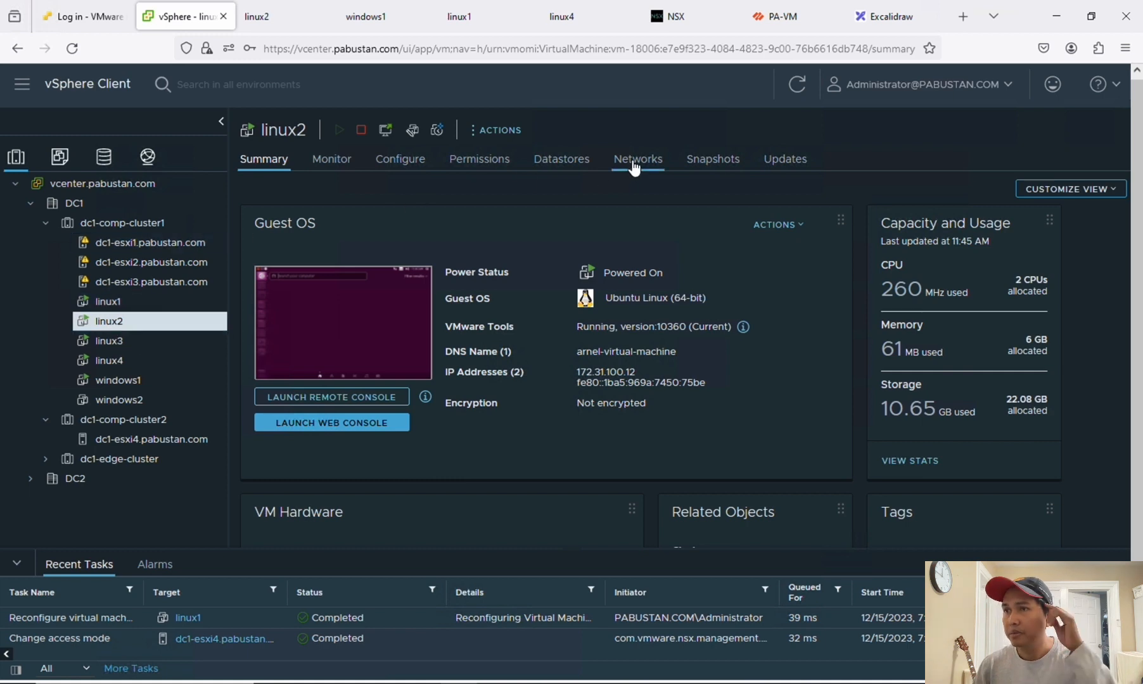
right_click(111, 328)
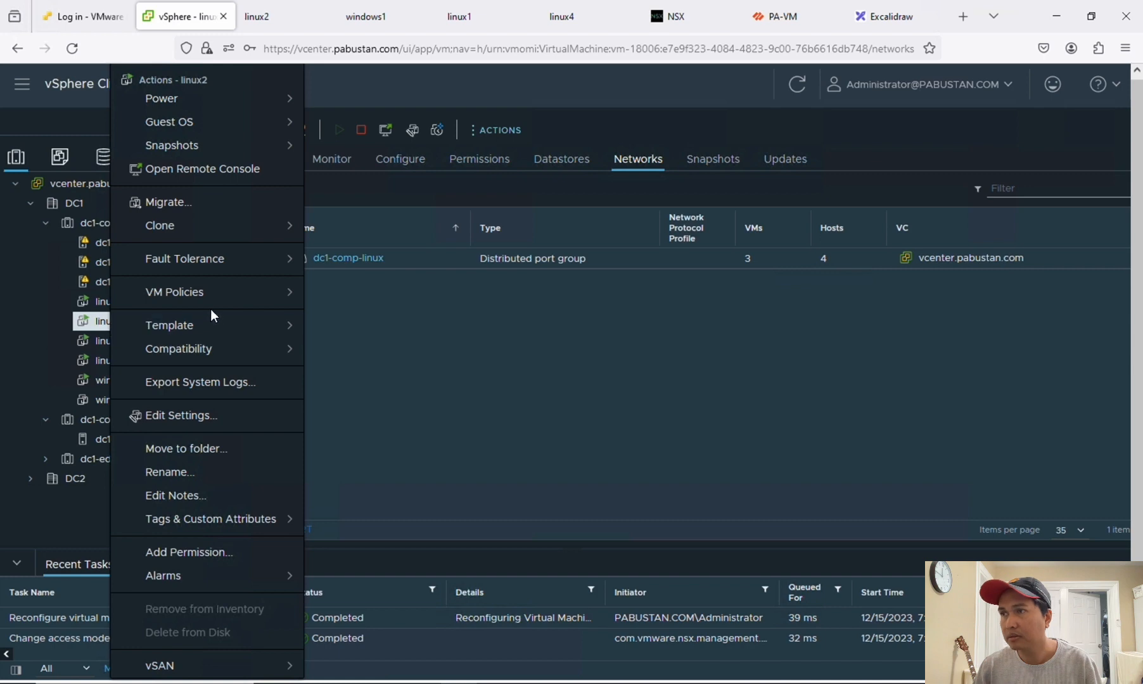
click(181, 415)
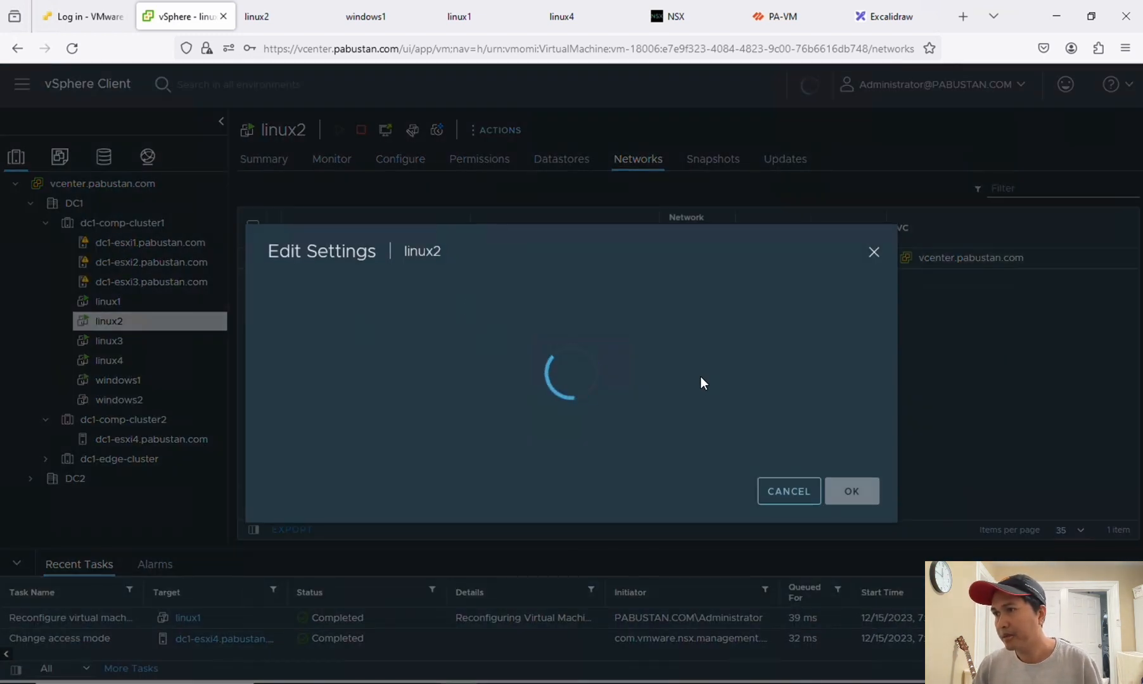
click(568, 357)
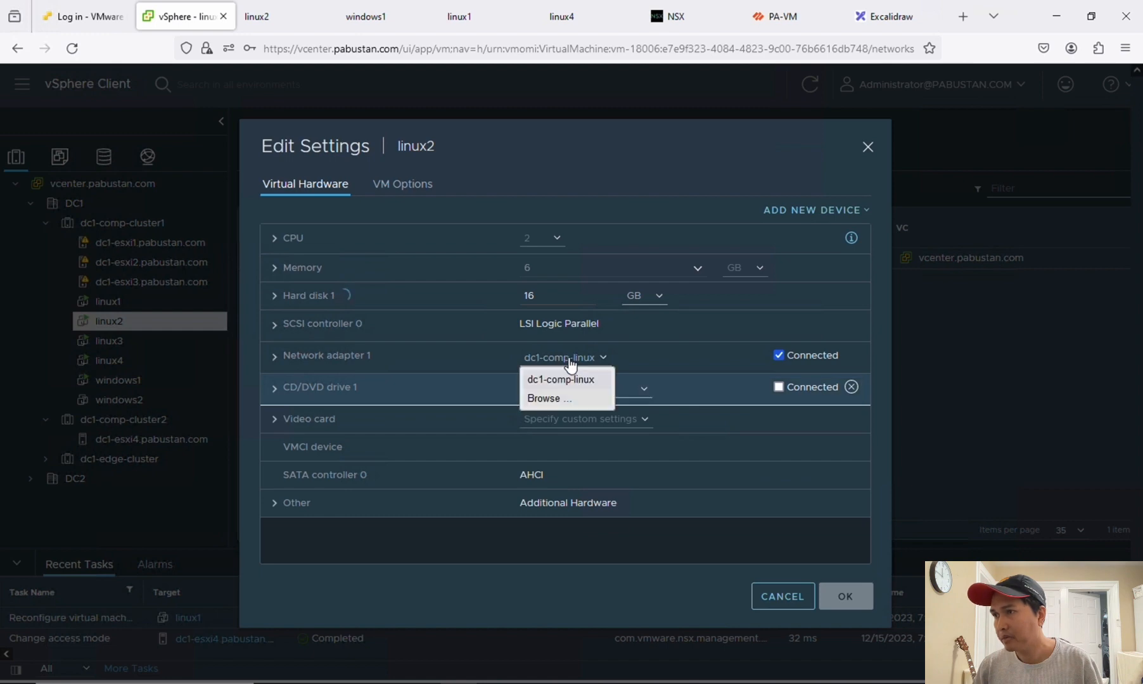
click(567, 400)
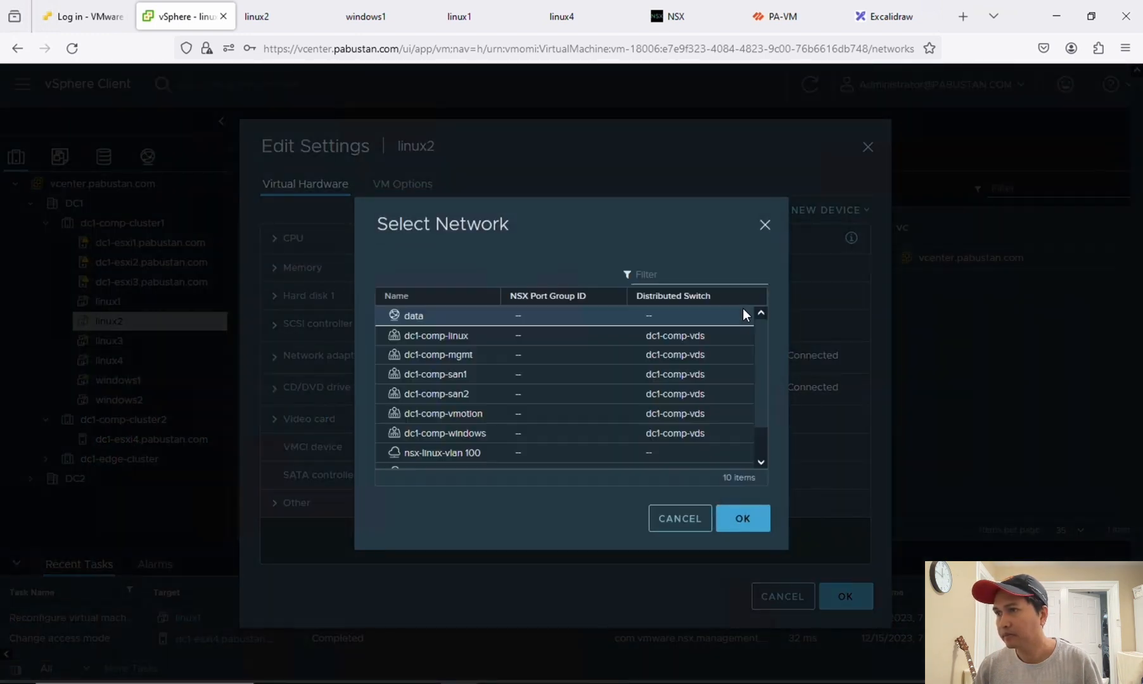
drag(758, 353, 755, 408)
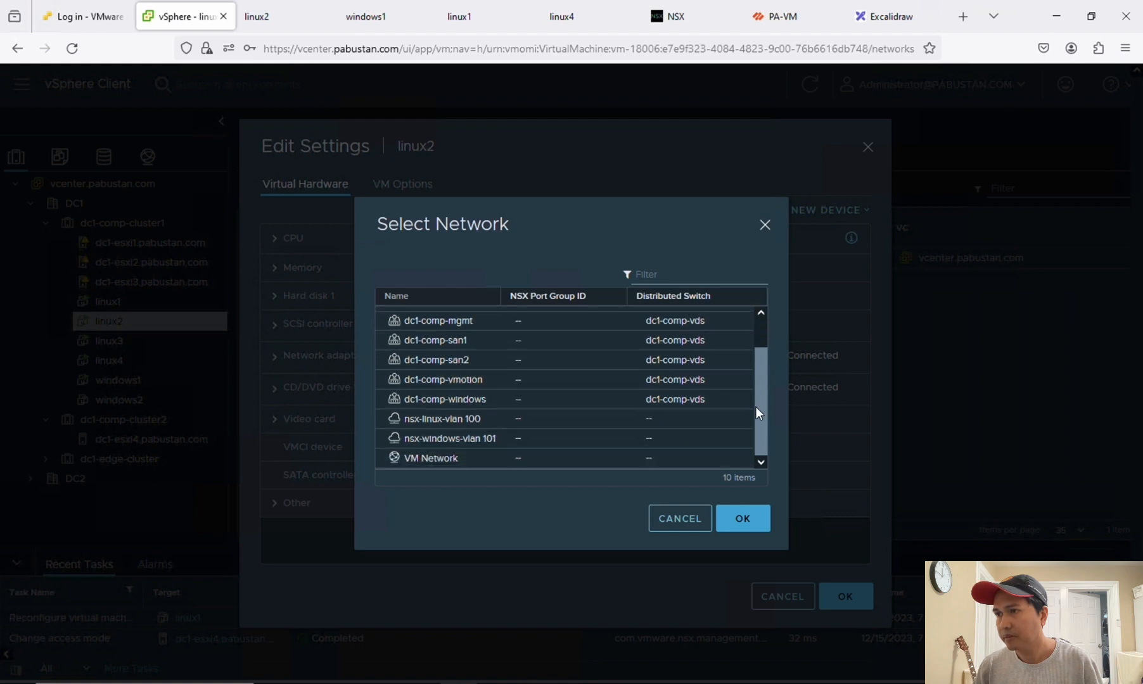
click(450, 421)
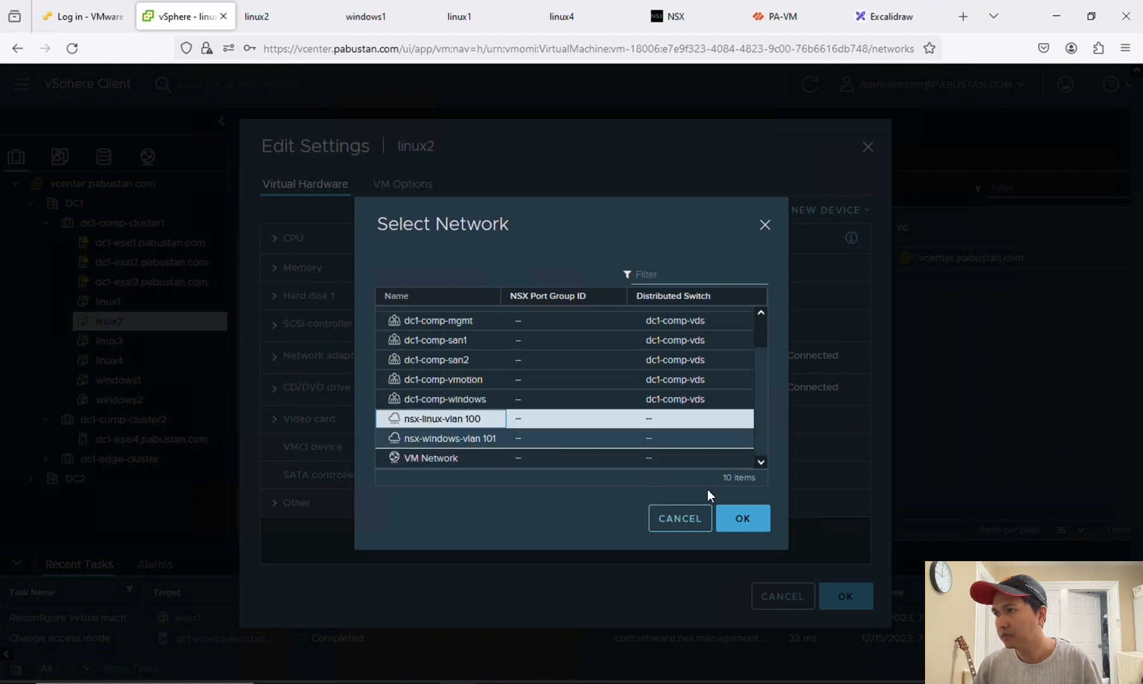
click(742, 516)
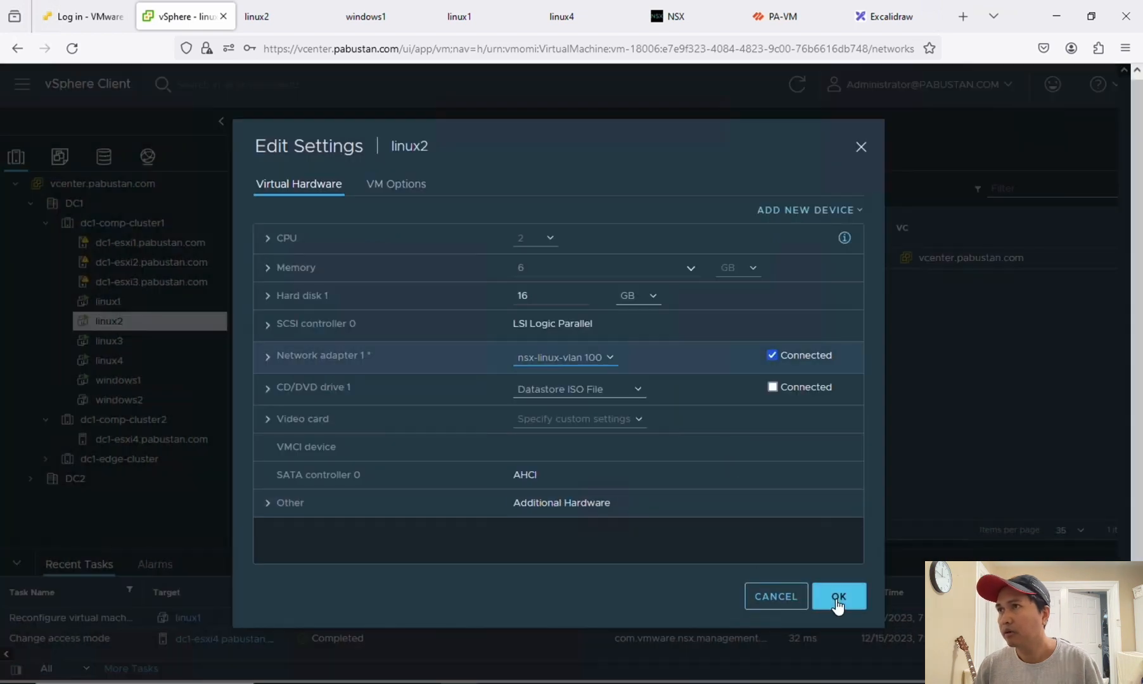
Step: Switch back to the linux2 console and rerun the continuous ping to 172.31.100.14
click(309, 20)
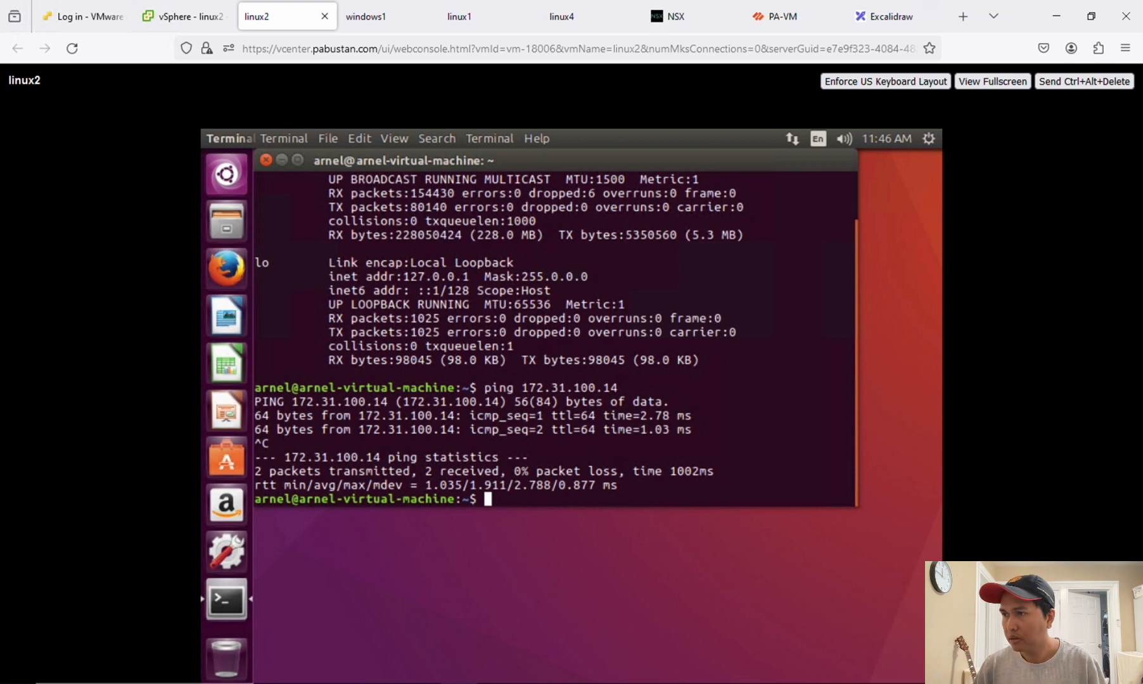
key(Up)
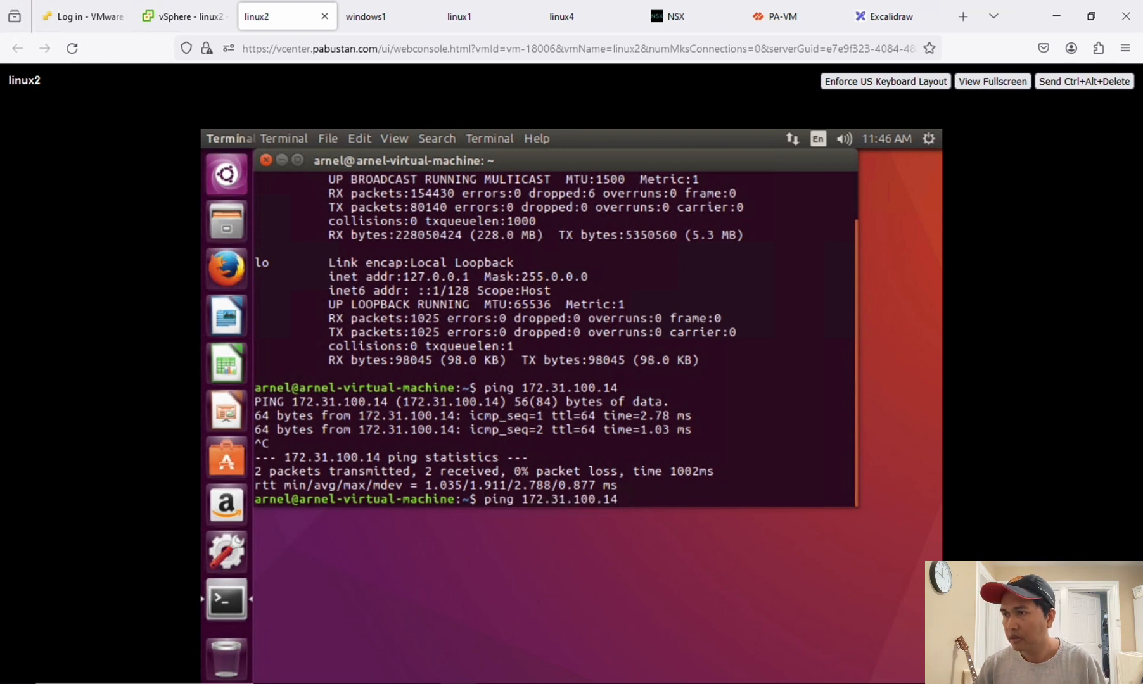
key(Return)
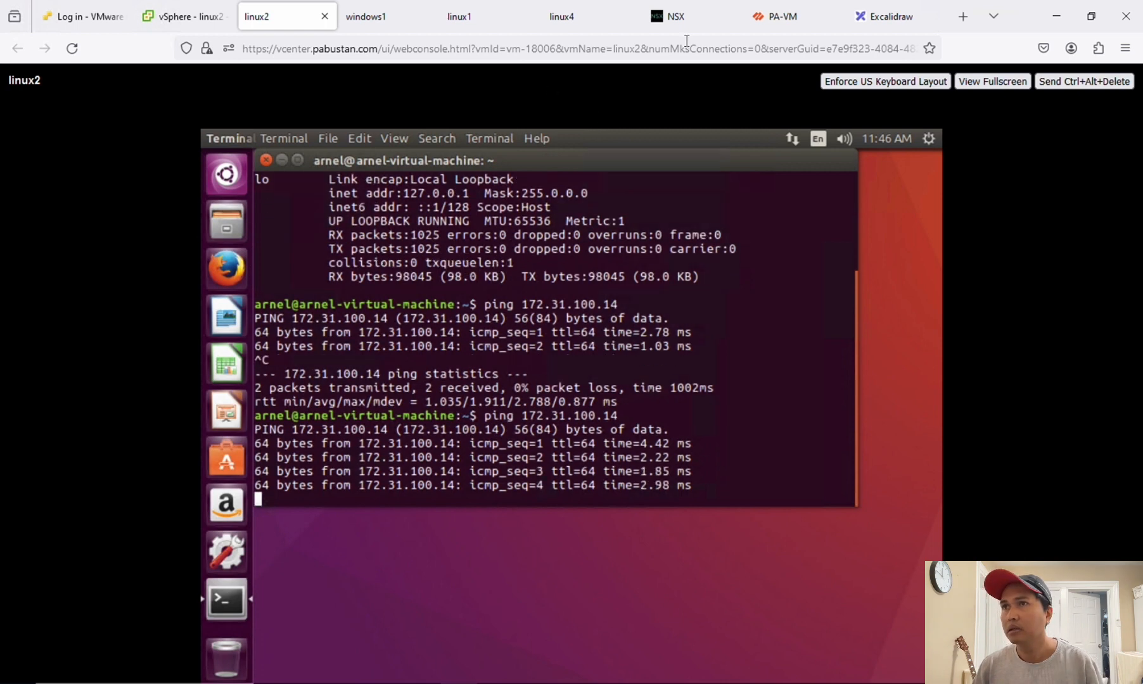
Step: Apply linux2's pending network adapter change in the vSphere Client, and watch the running ping in the linux2 console
click(193, 20)
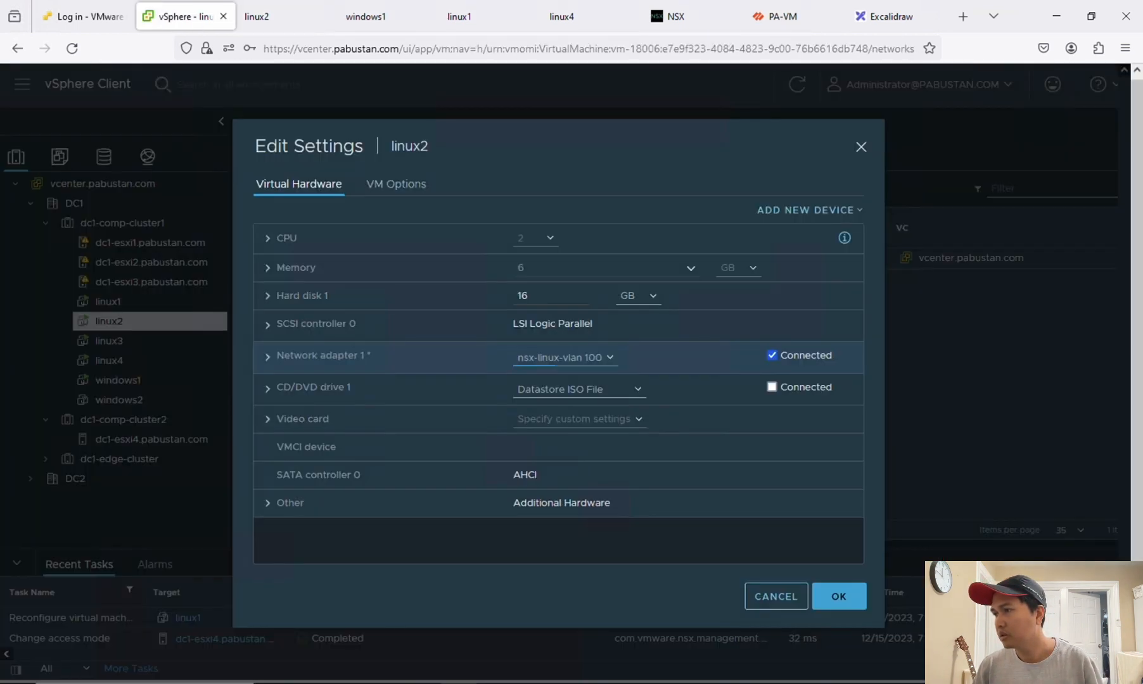
click(837, 602)
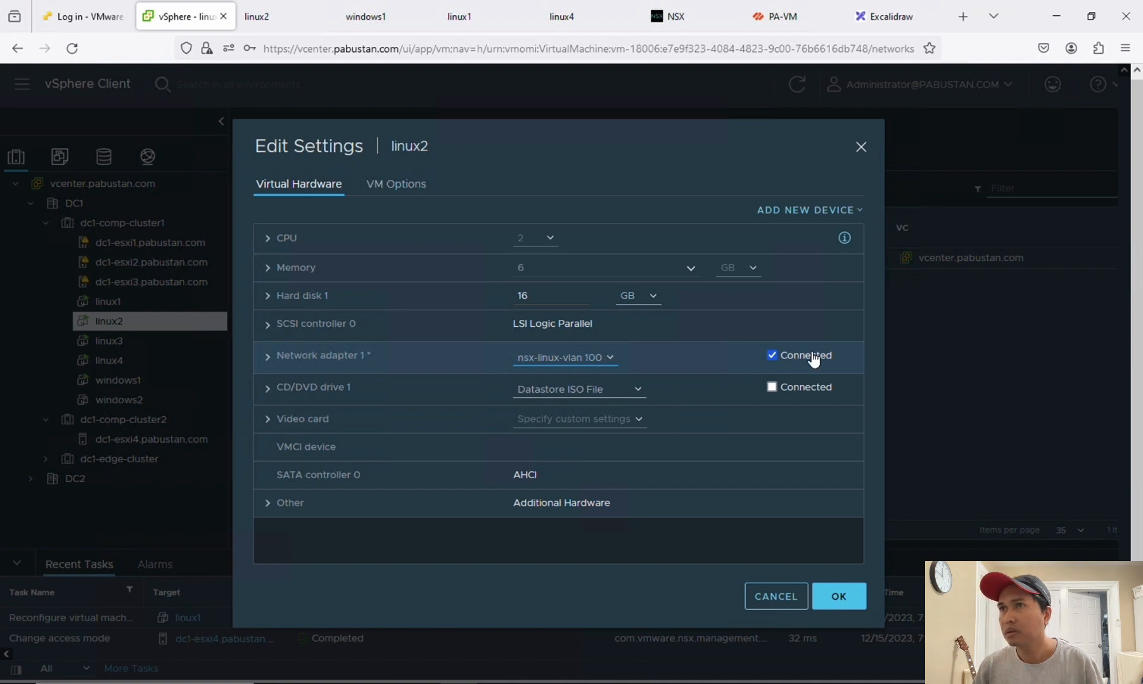
click(268, 17)
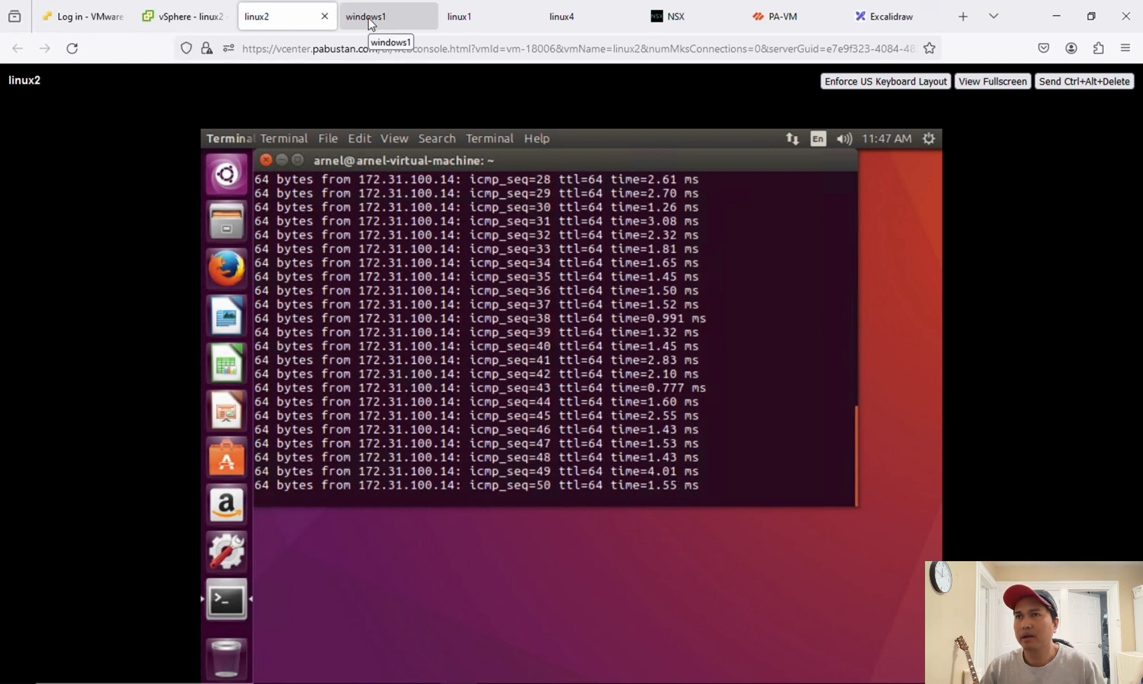
Step: Return to the vSphere Client and open the hardware settings of the windows1 VM
click(184, 17)
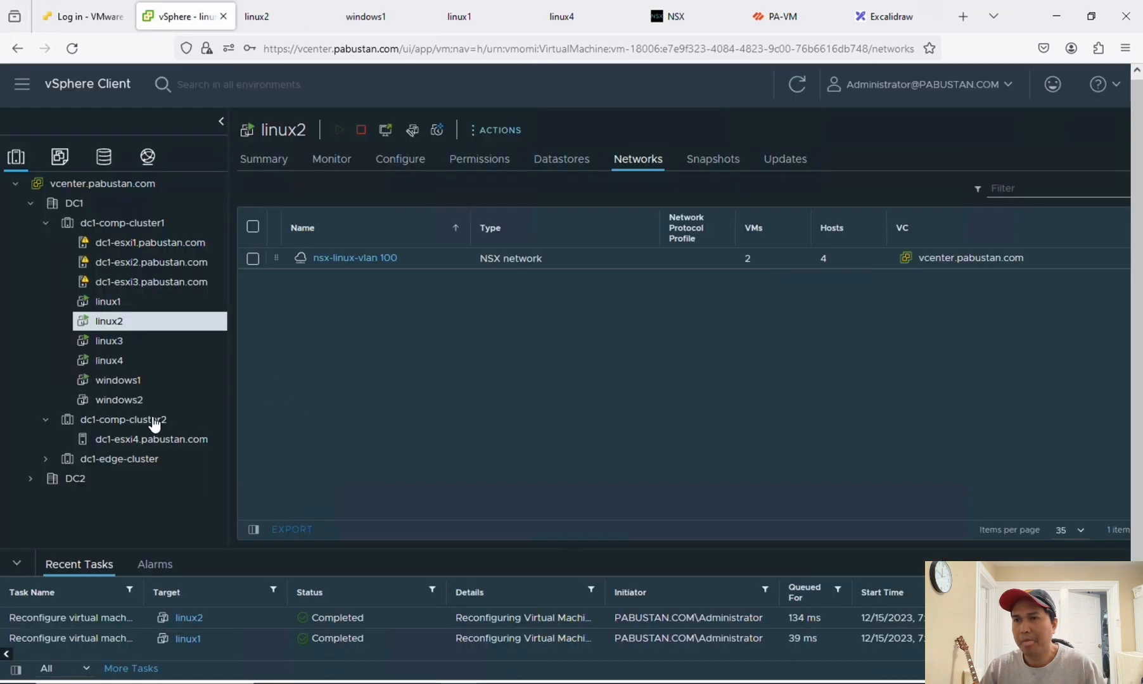
click(134, 399)
click(123, 385)
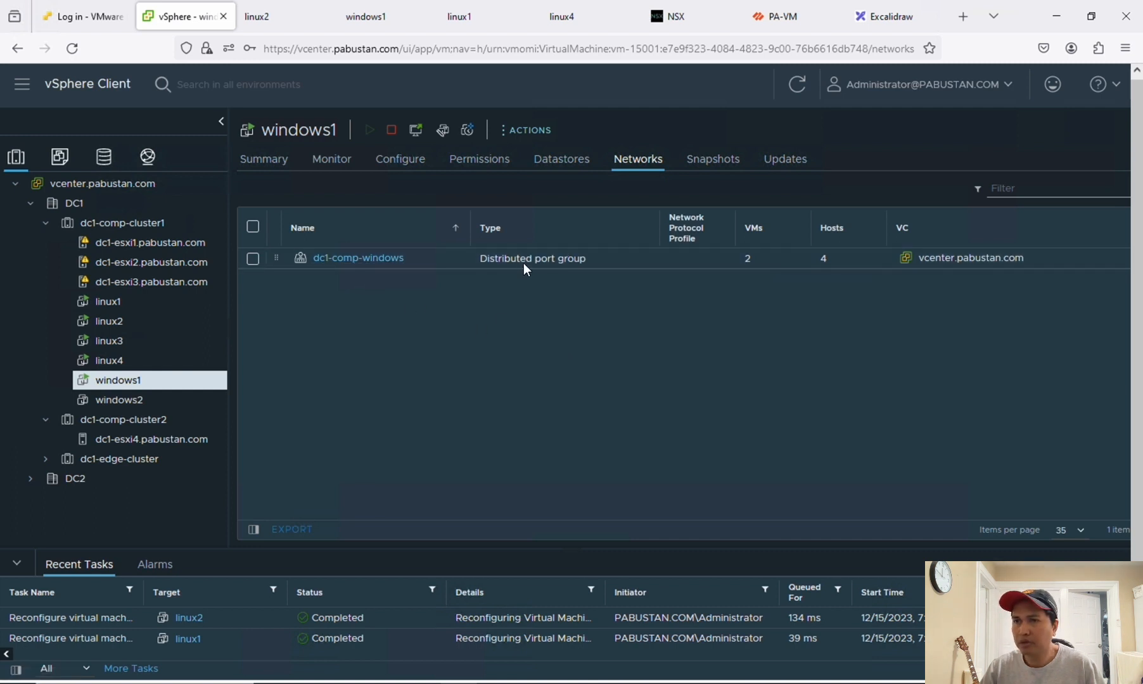
right_click(129, 383)
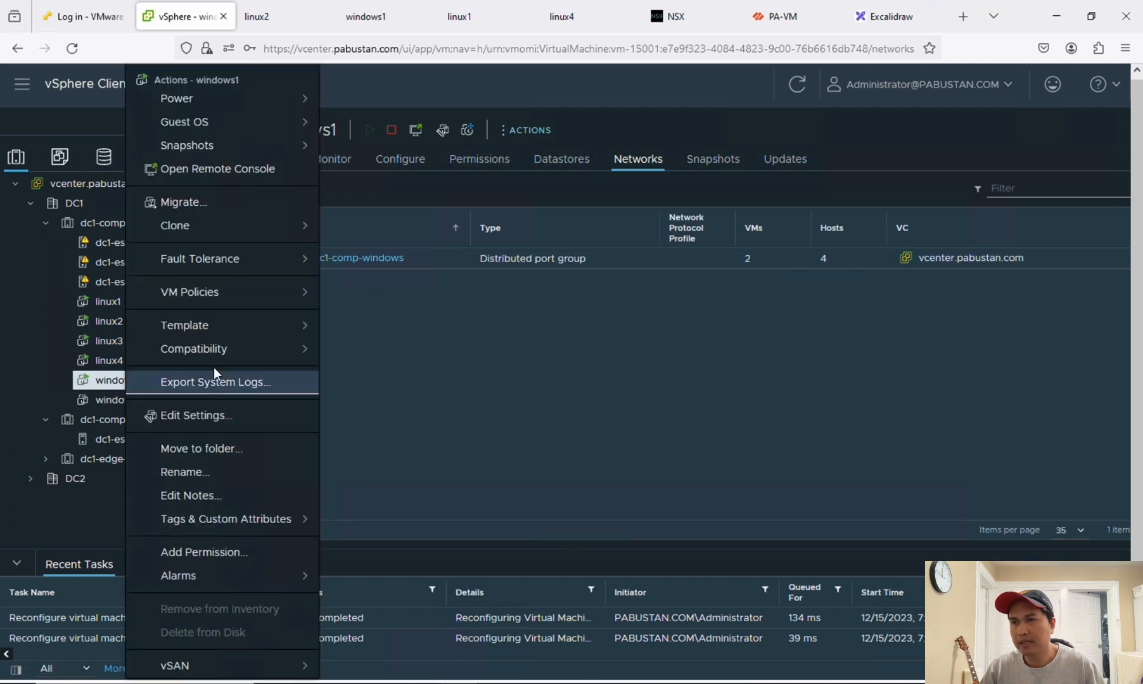
click(196, 416)
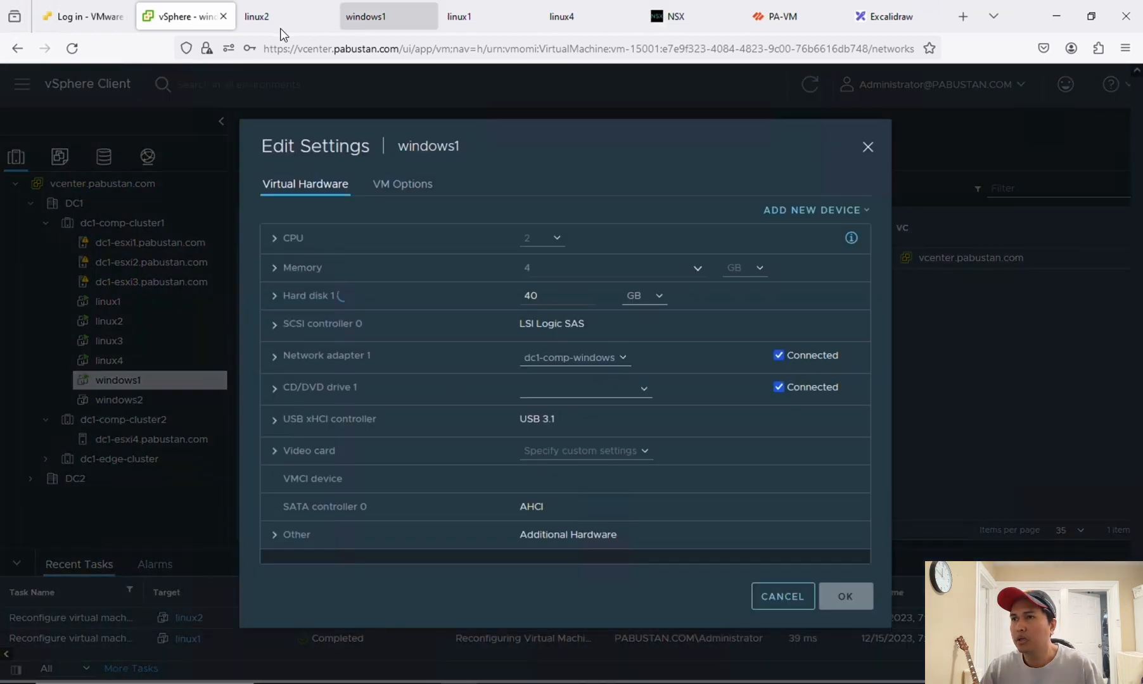
Step: Switch to the windows1 console, ping 8.8.8.8 from the Command Prompt, and interrupt the ping
click(417, 26)
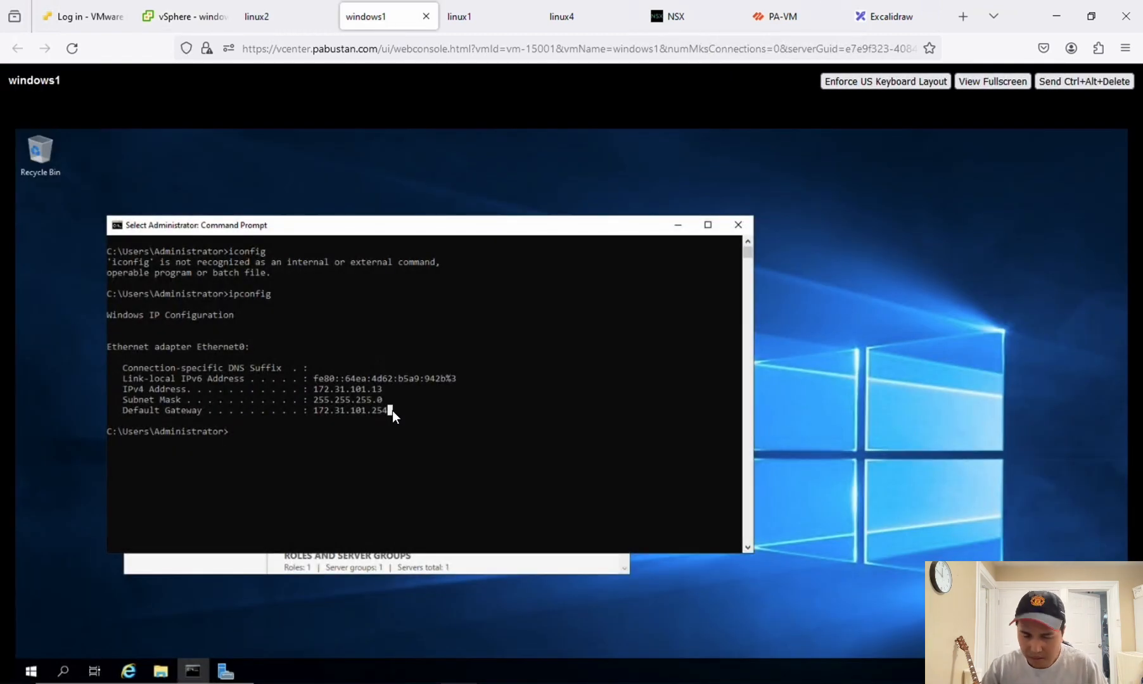
text(ping 8)
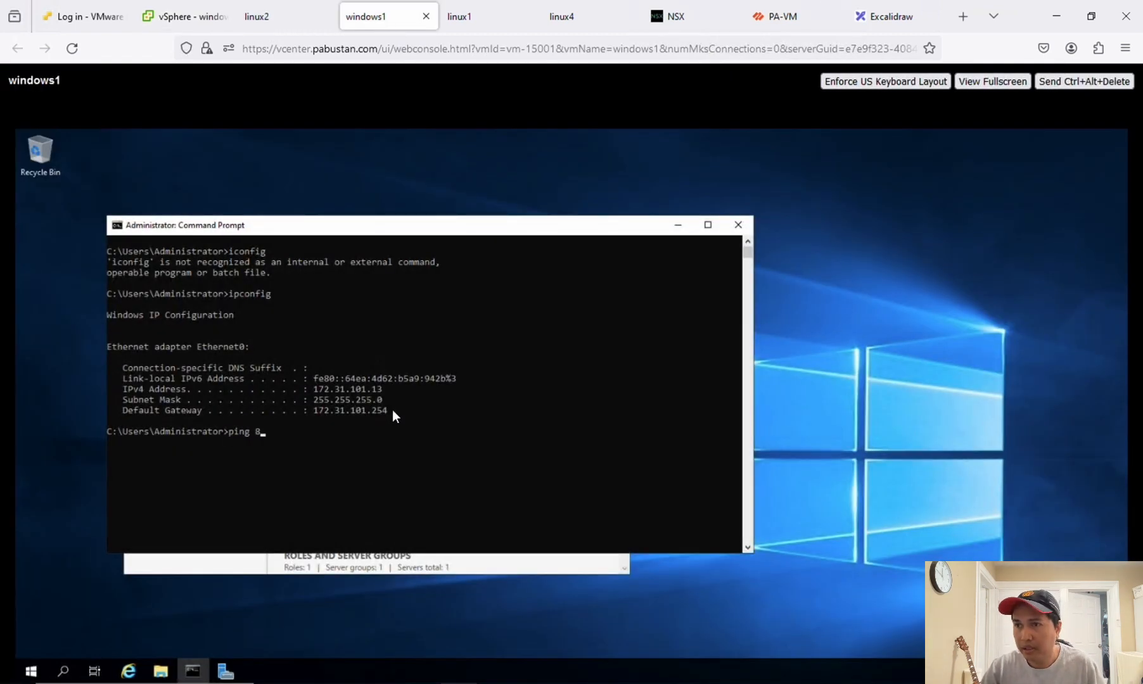
text(.8.8.8)
key(Return)
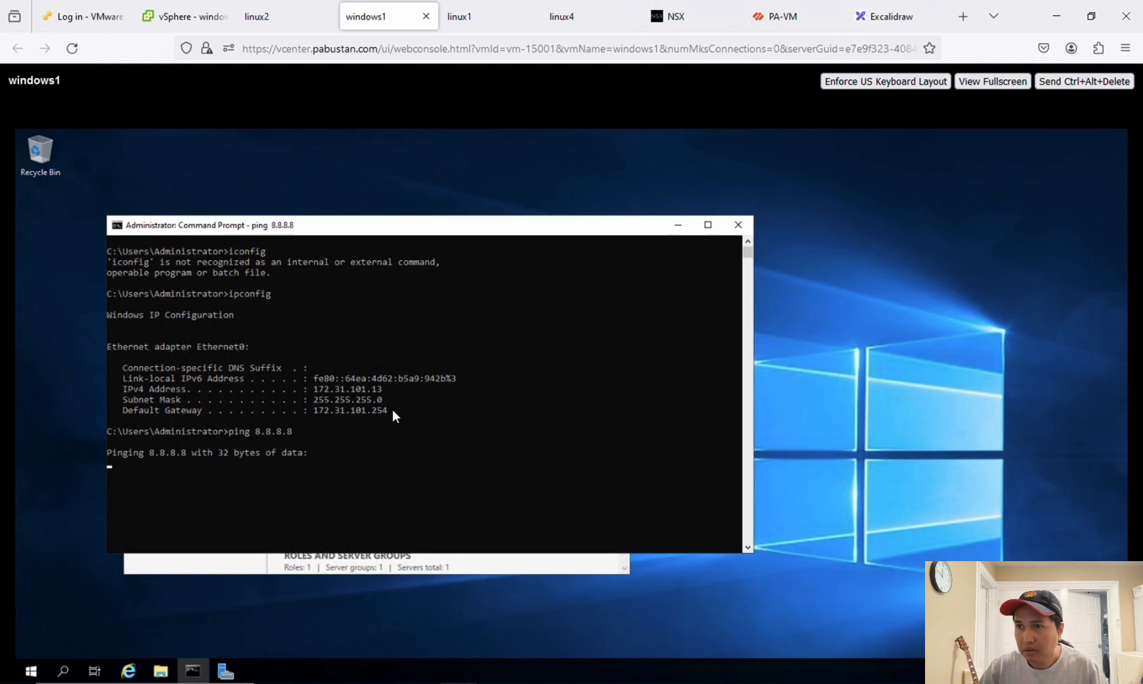
key(ctrl+c)
Step: Start a continuous ping to 172.31.100.14 in windows1's Command Prompt with ping 172.31.100.14 -t
key(Up)
key(BackSpace)
key(BackSpace)
key(BackSpace)
key(BackSpace)
key(BackSpace)
key(BackSpace)
key(BackSpace)
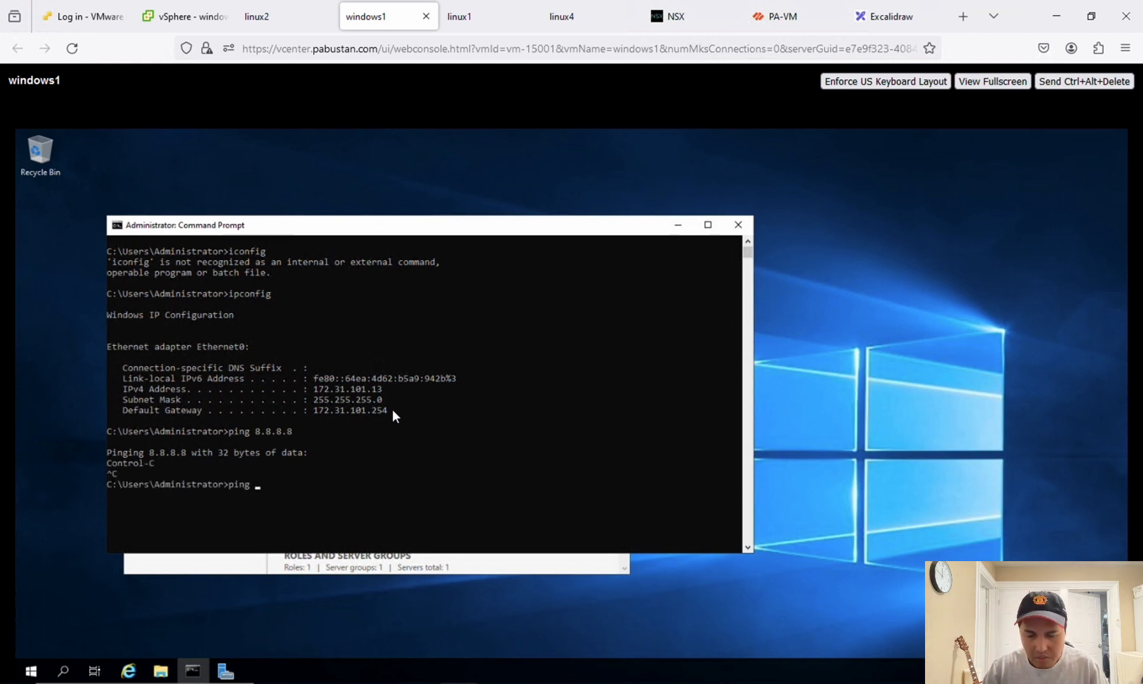
text(172.1)
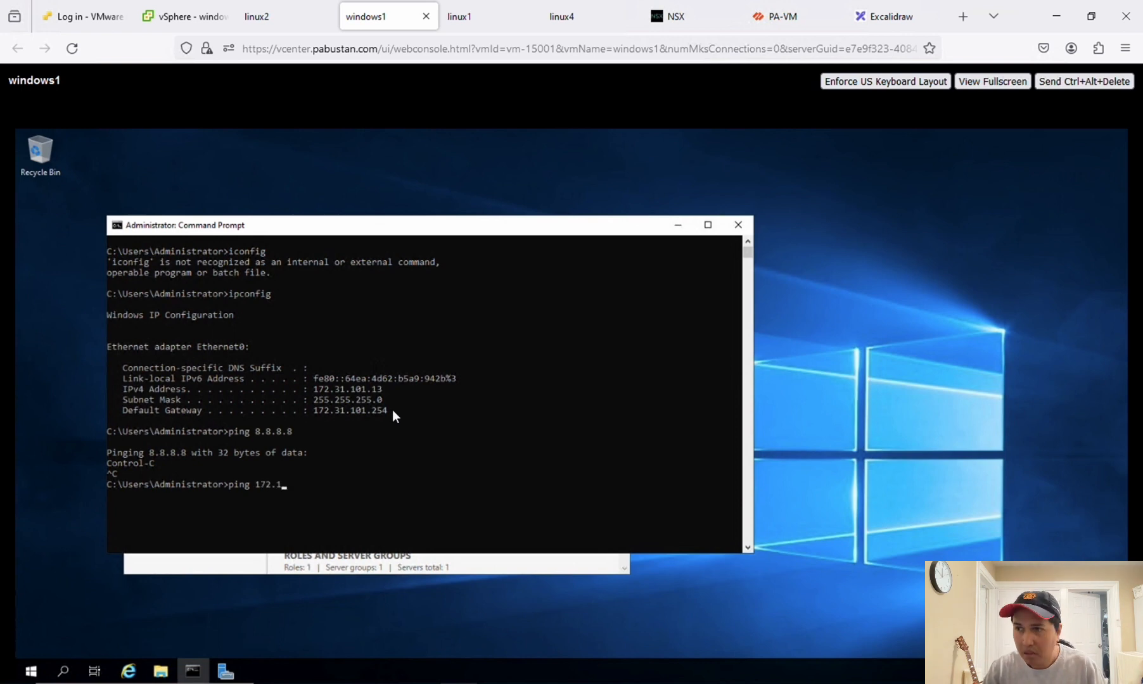
key(BackSpace)
text(31.100.)
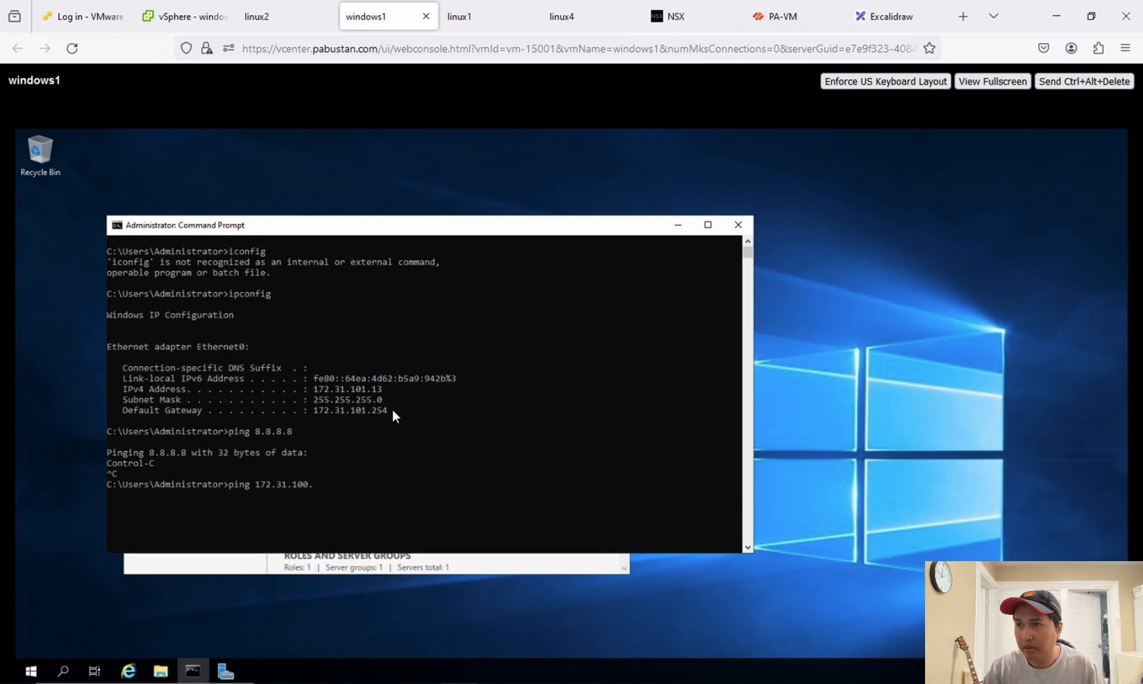
text(14 -)
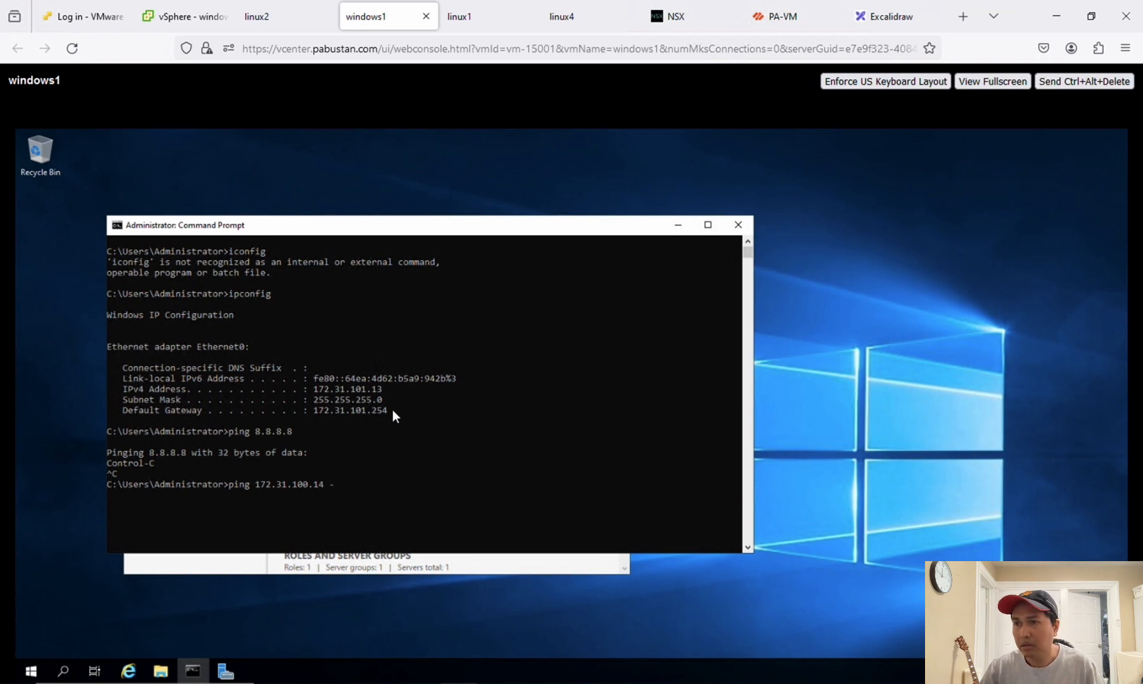
text(t)
key(Return)
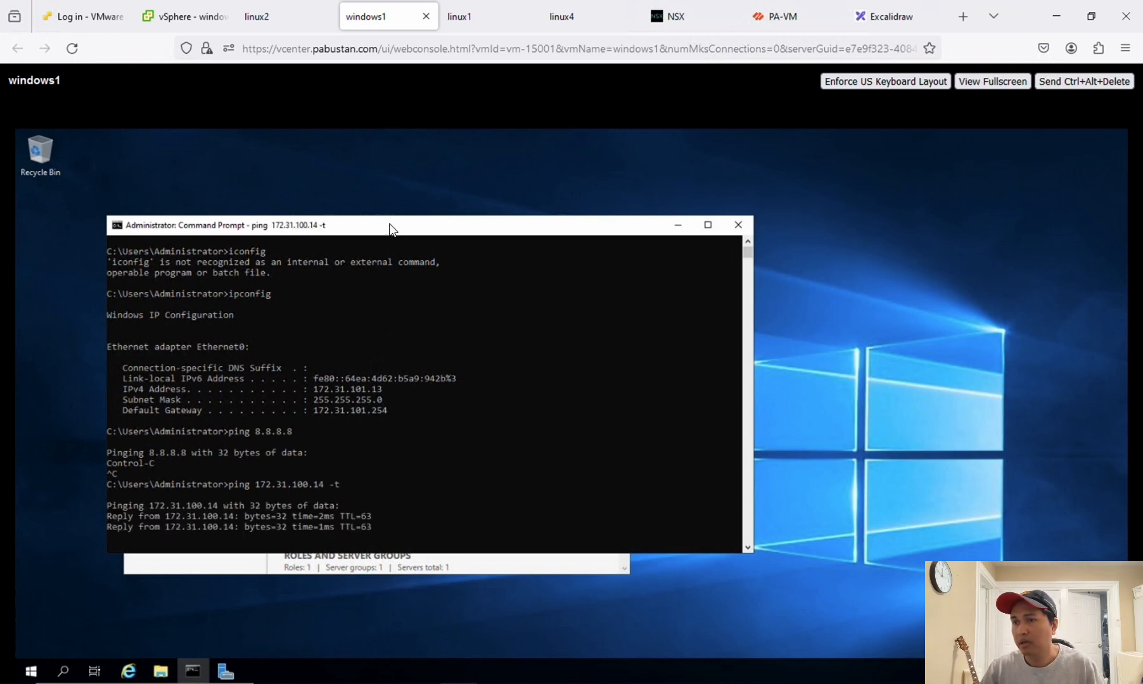
Step: Close Server Manager on windows1 and reposition the Command Prompt window near the middle of the desktop
drag(377, 227, 617, 228)
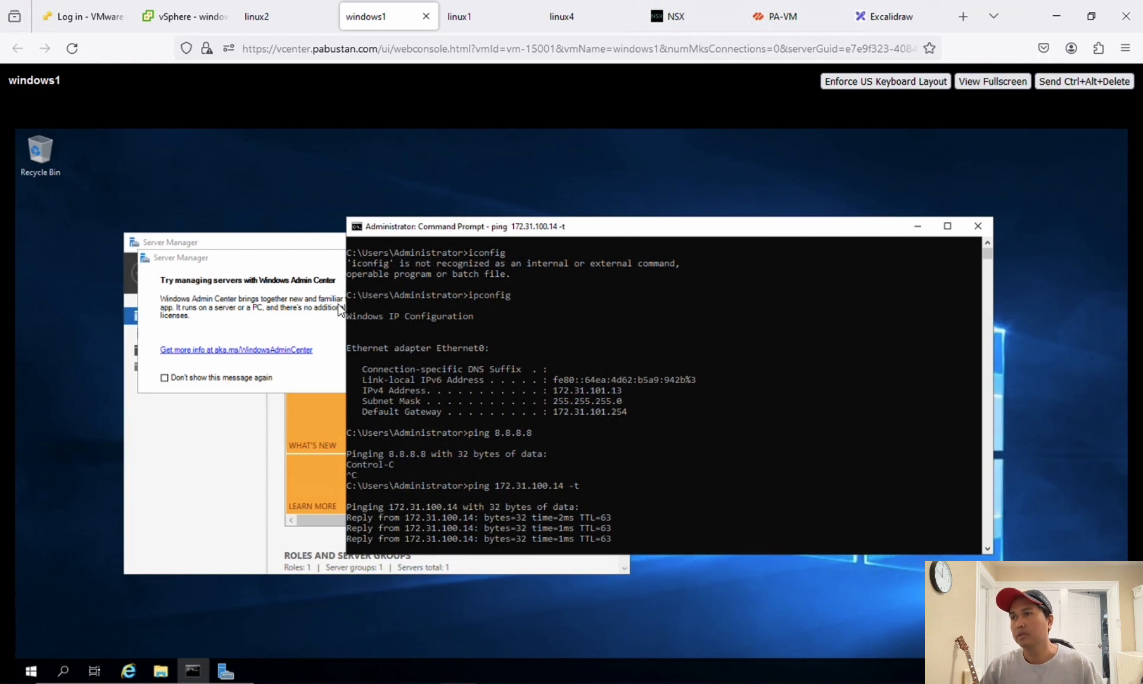
click(300, 244)
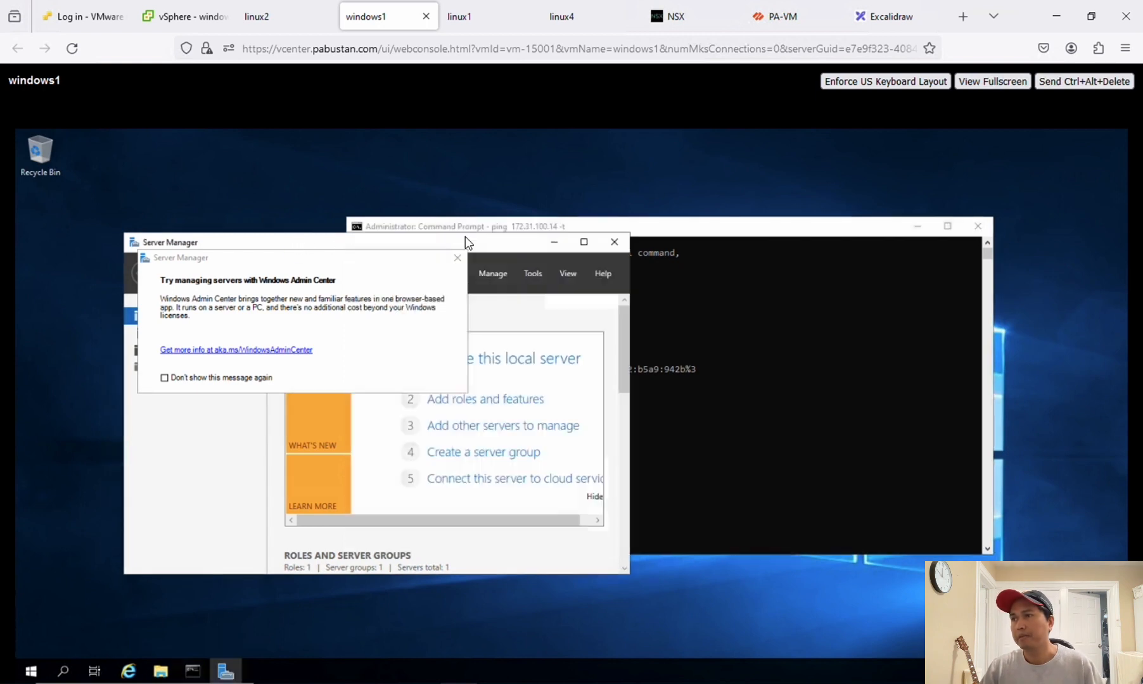
click(606, 241)
drag(648, 230, 563, 217)
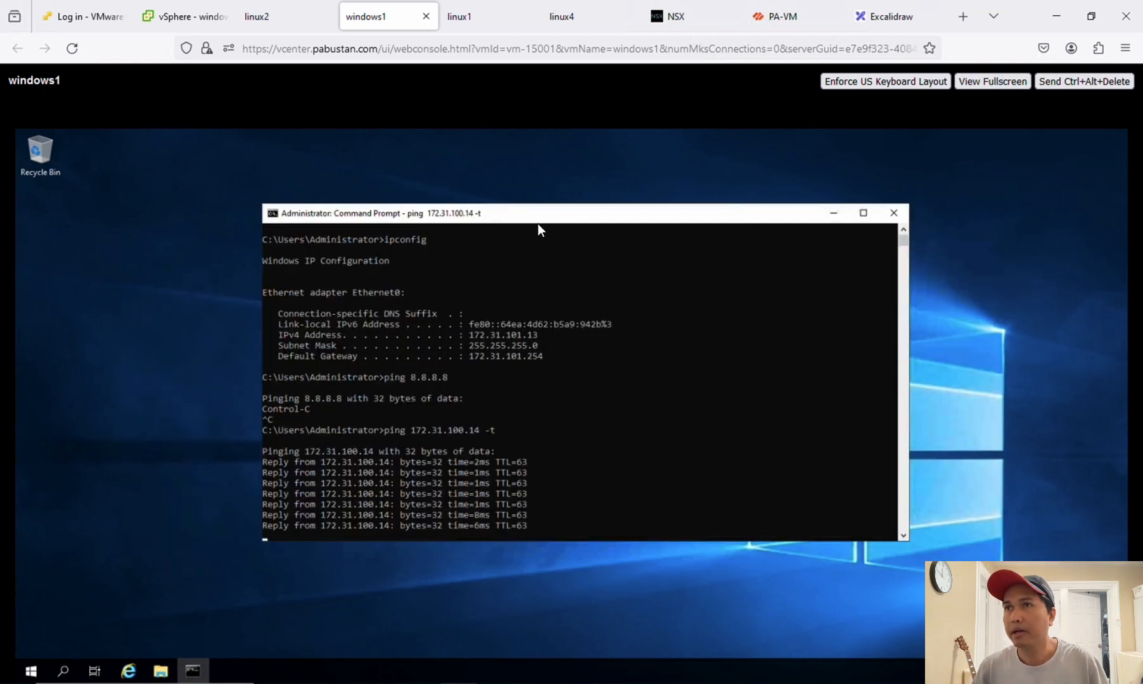
Step: Return to the vSphere Client and move windows1's Network adapter 1 to the nsx-windows-vlan 101 segment, applying the change
click(185, 18)
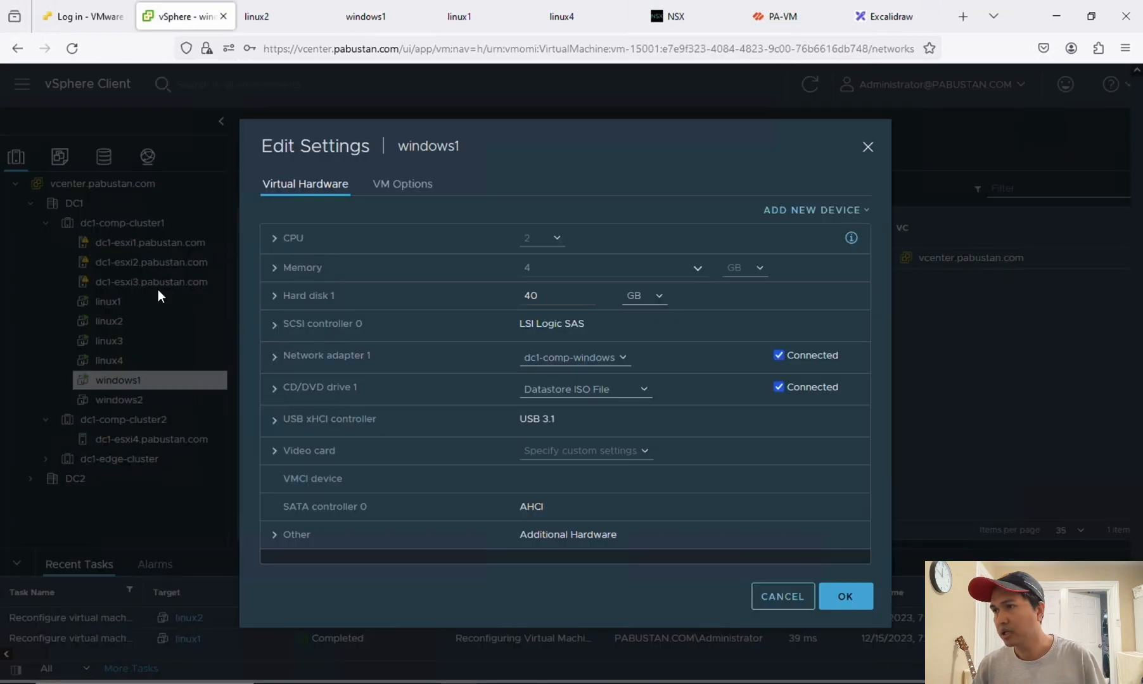
click(575, 359)
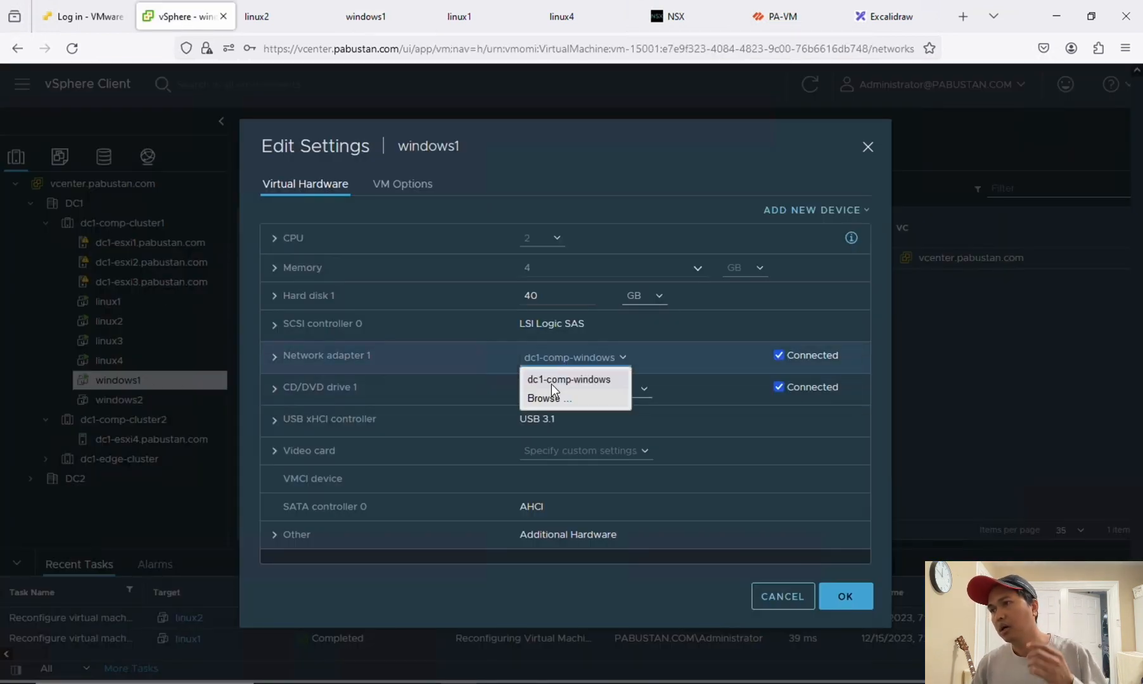
click(557, 402)
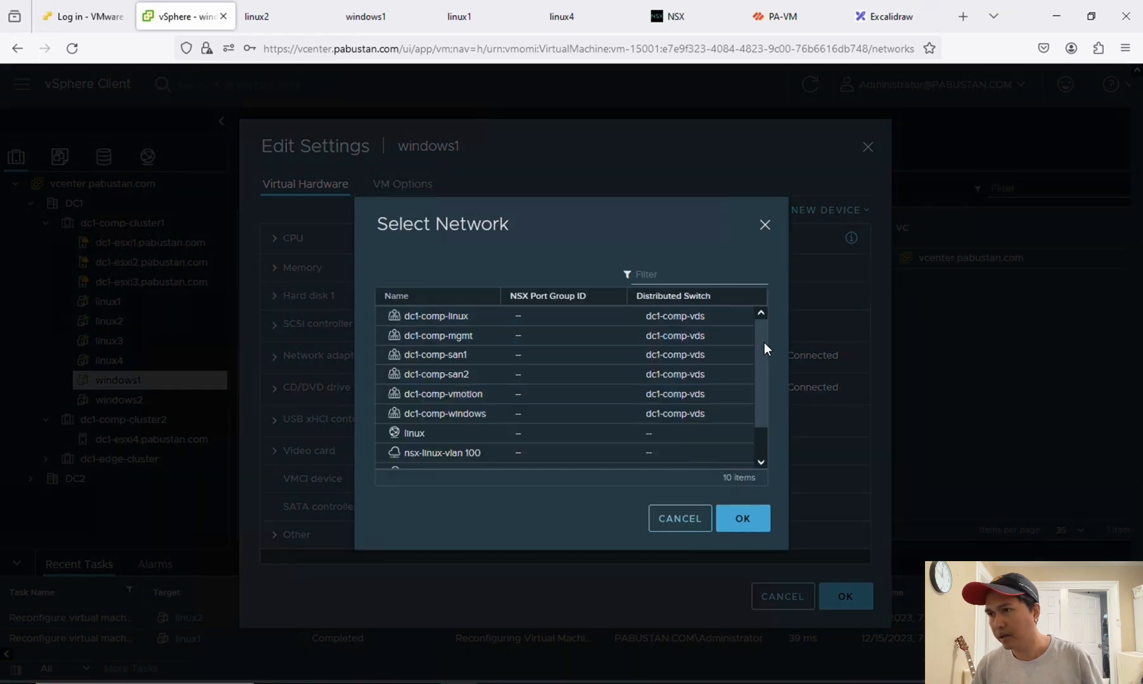
drag(762, 345, 758, 401)
click(471, 439)
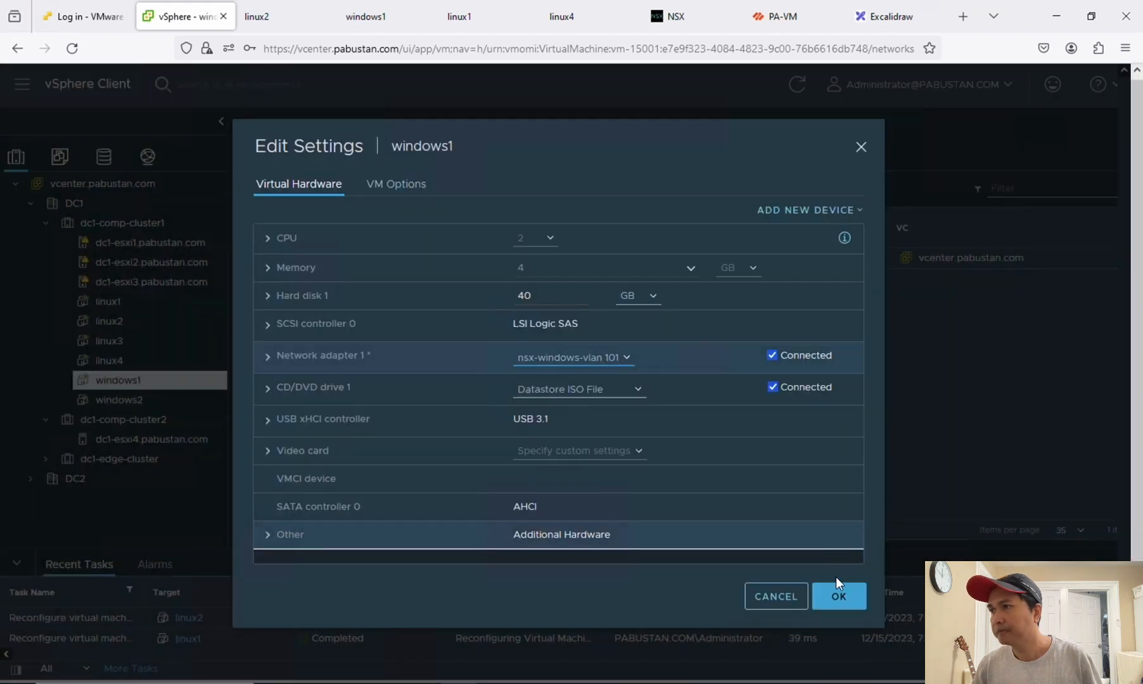
click(840, 597)
Step: Switch back to the windows1 console, check the replies from 172.31.100.14, and stop the continuous ping
click(377, 18)
click(572, 440)
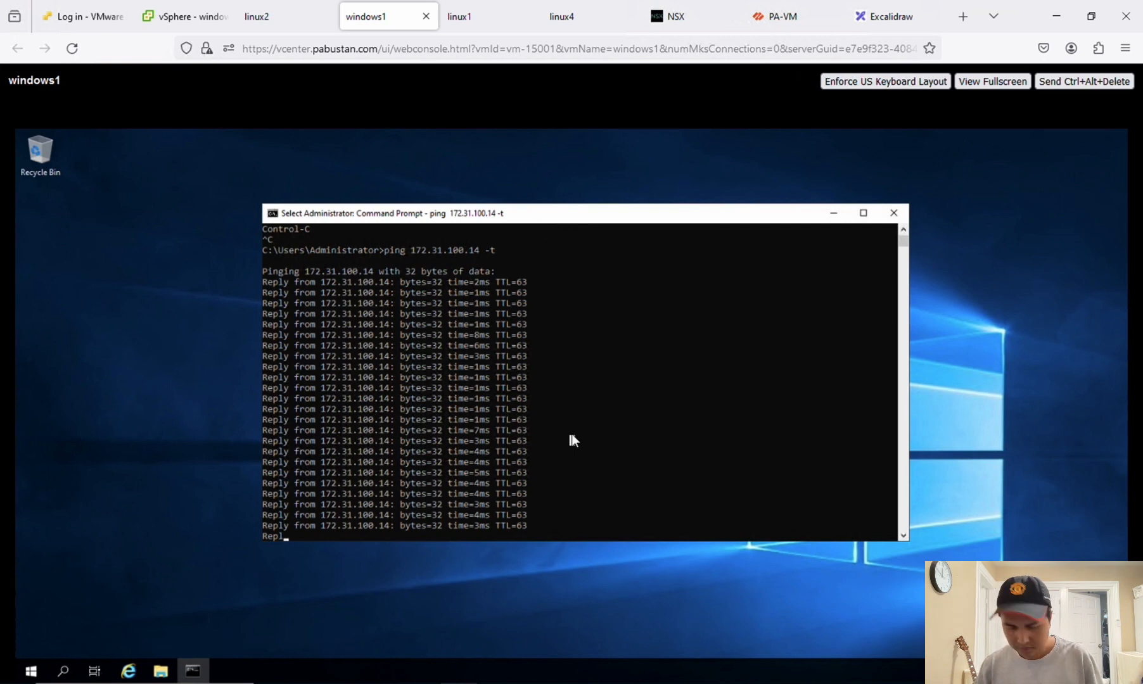
click(523, 419)
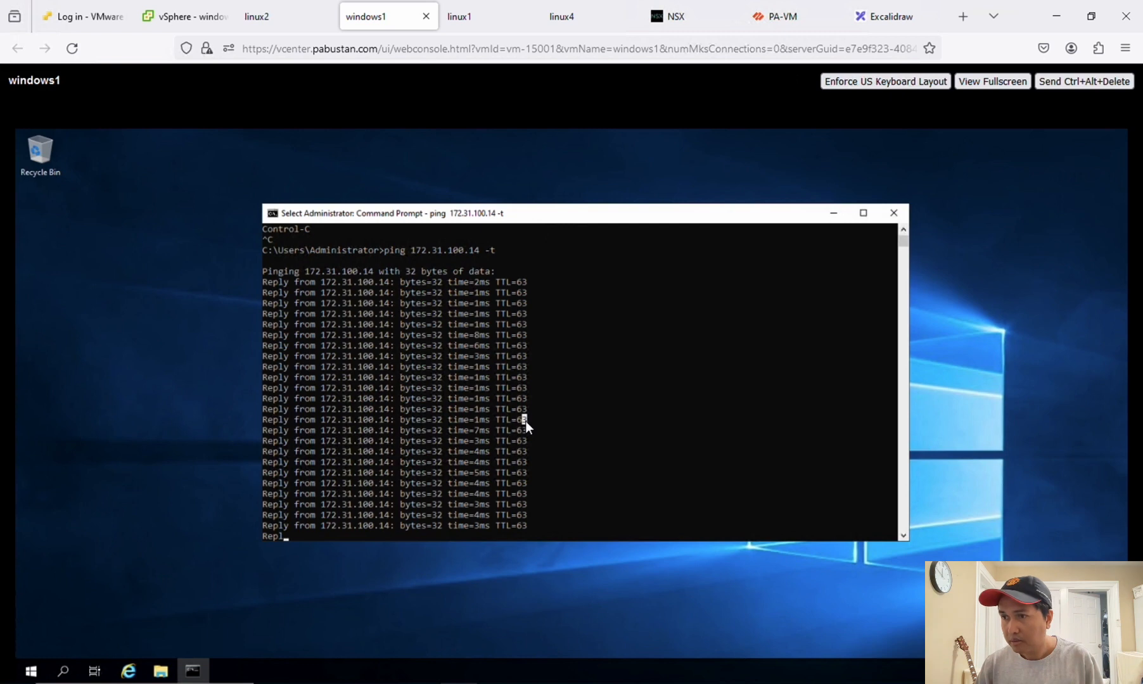
key(ctrl+c)
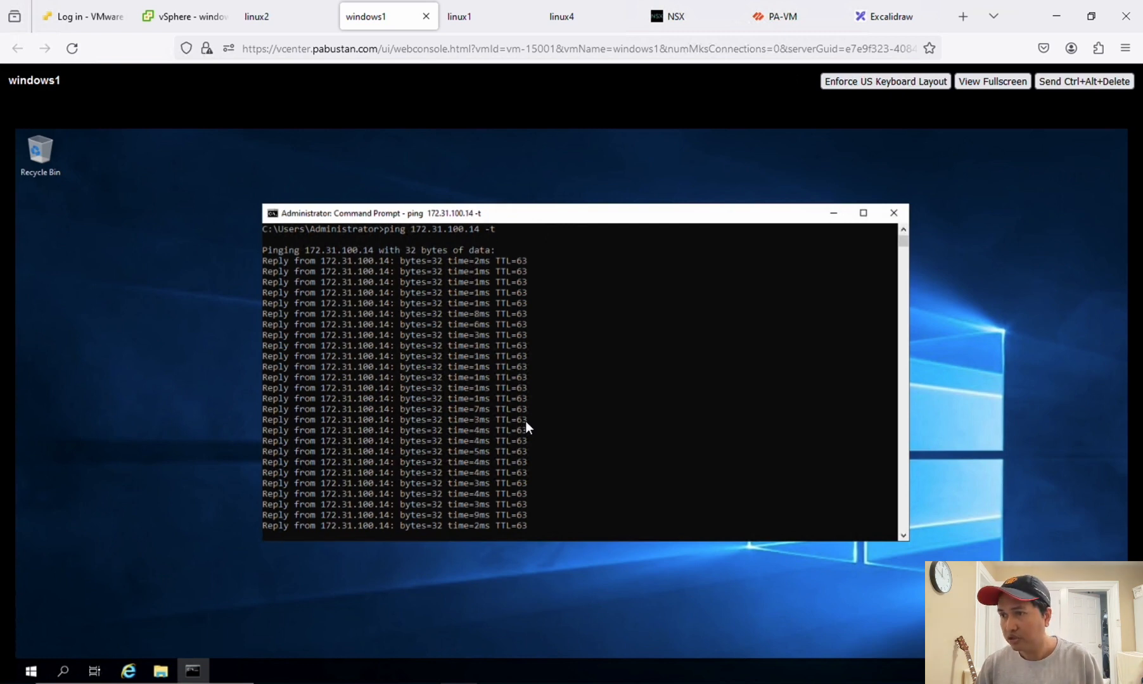
key(ctrl+c)
Step: Rerun ping 172.31.100.14 -t in windows1's Command Prompt and stop it after several replies
key(Up)
key(Return)
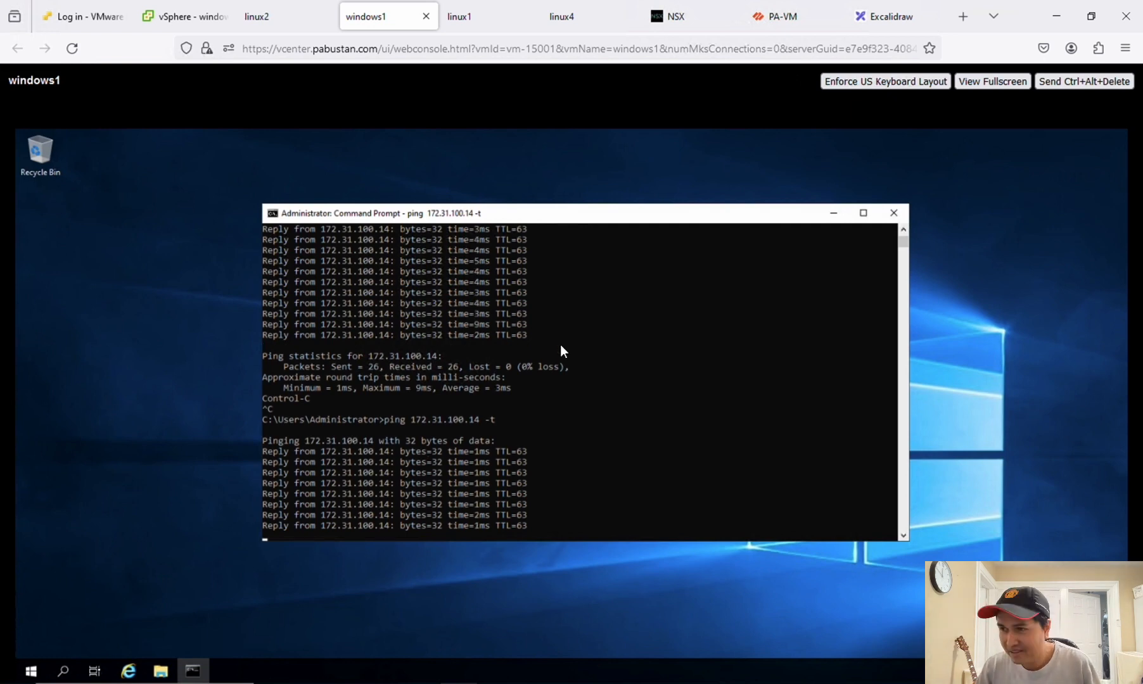
key(ctrl+c)
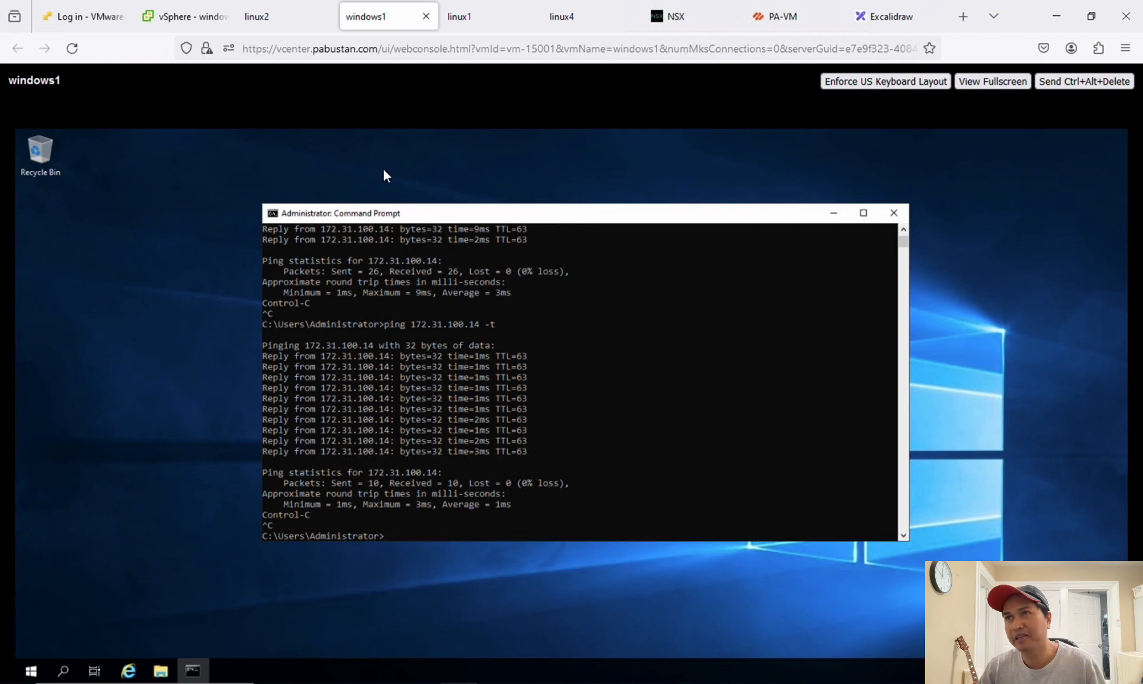
Step: Check windows1's network in the vSphere Client, and switch to the Segments page in NSX Manager
click(187, 19)
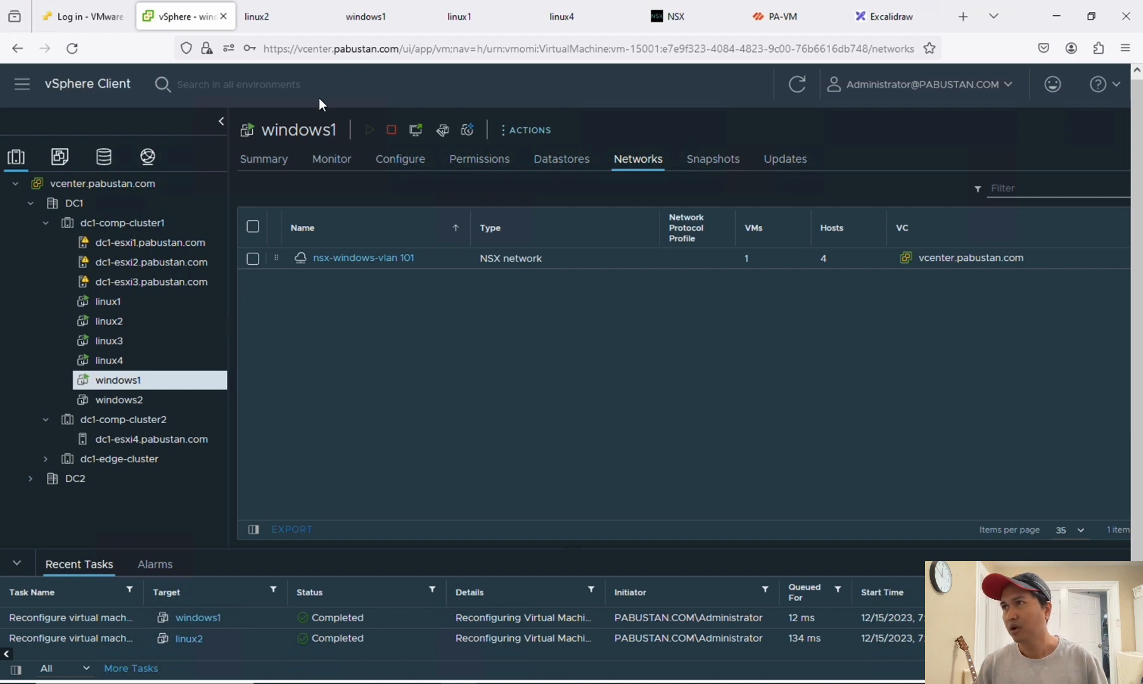
click(684, 25)
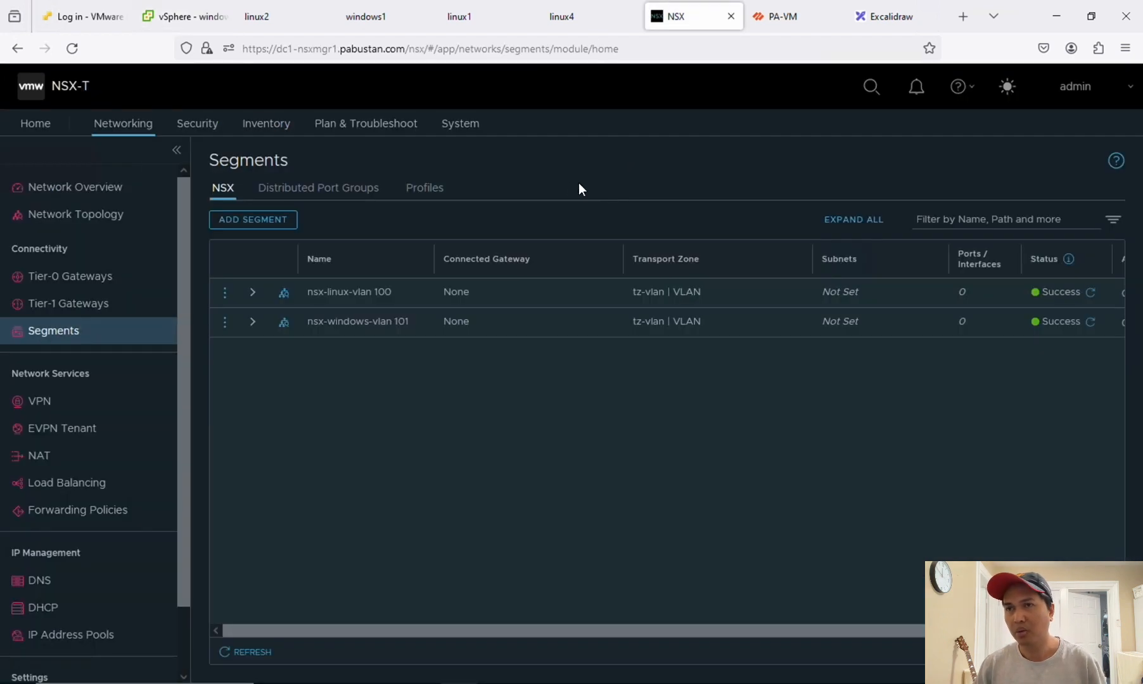